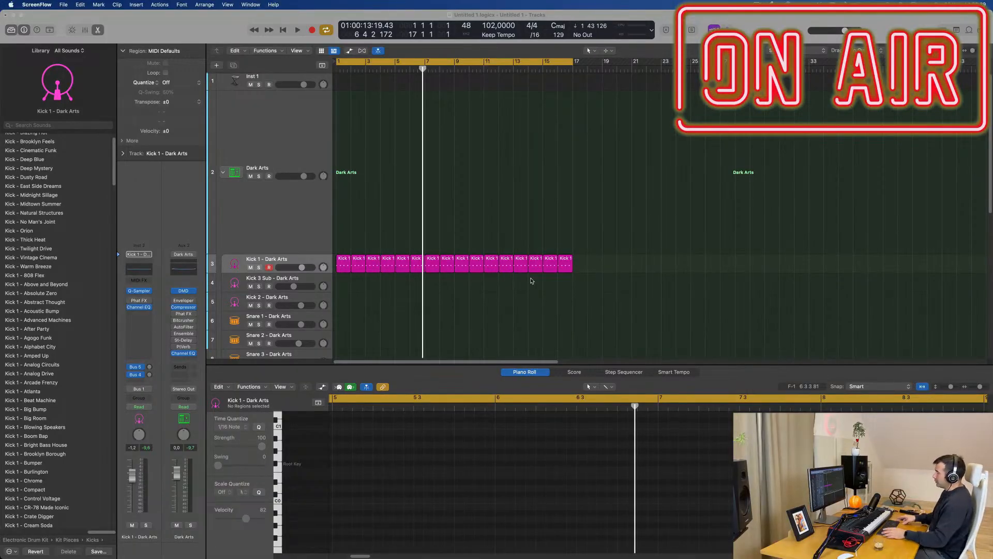
Step: Play the project from the beginning and examine the notes in the first Kick 1 - Dark Arts region
click(481, 236)
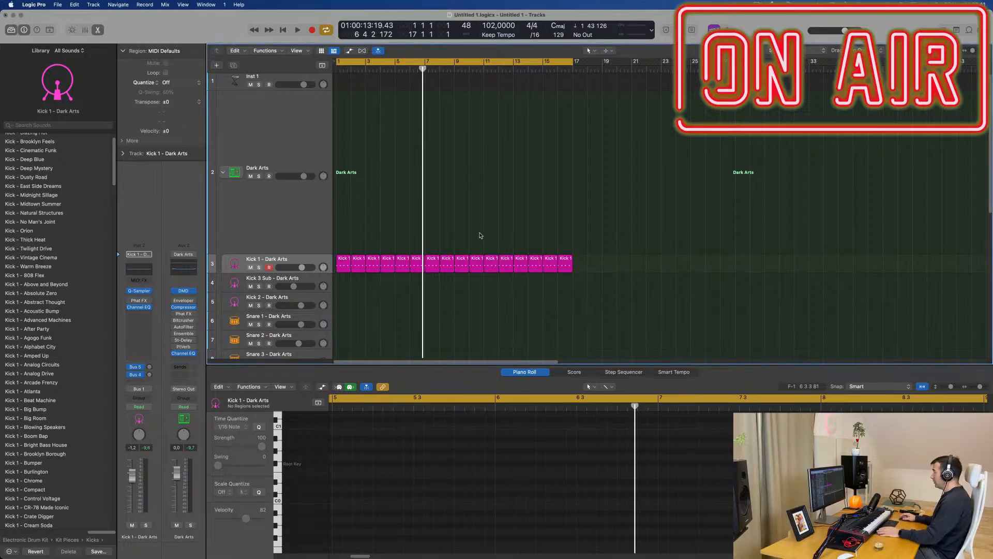
key(Return)
key(space)
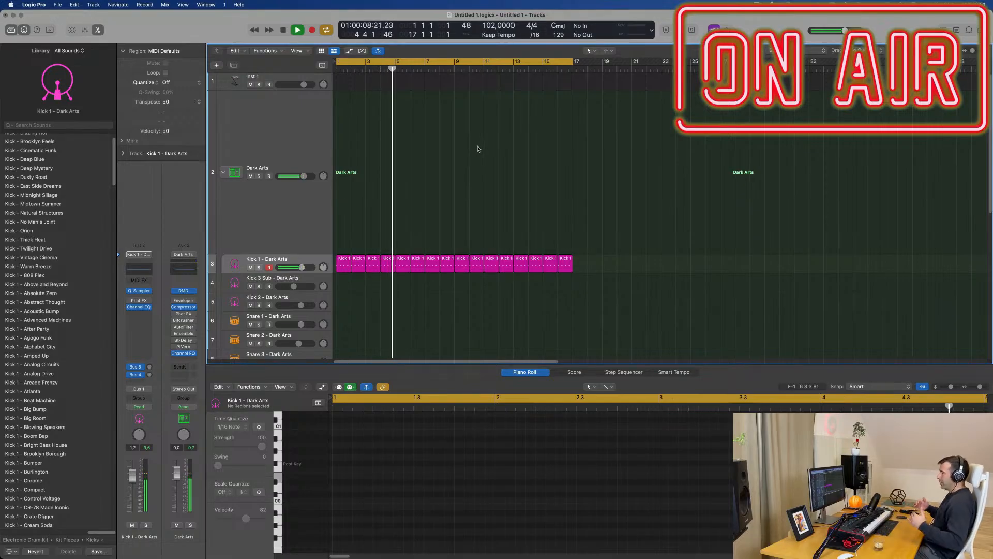
click(341, 264)
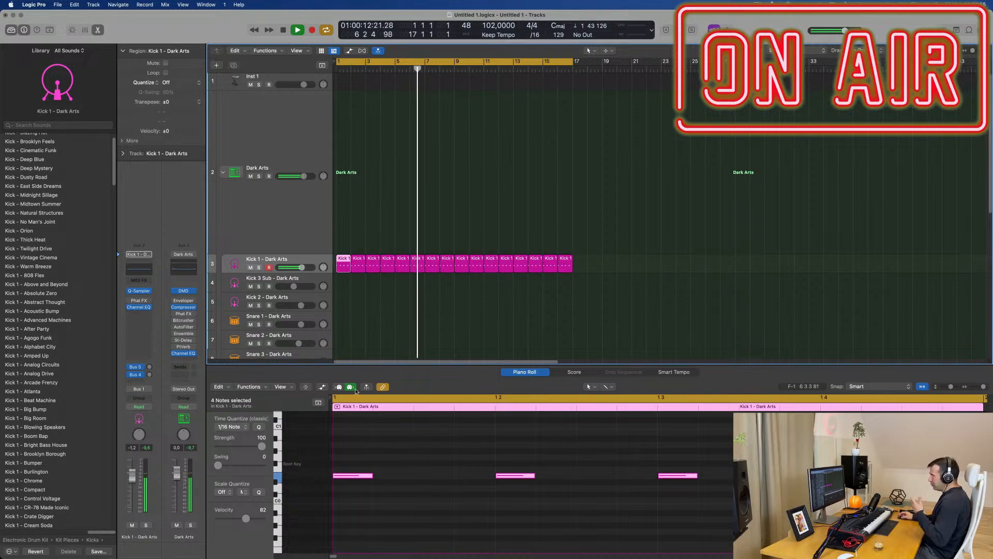
mouse_move(352, 475)
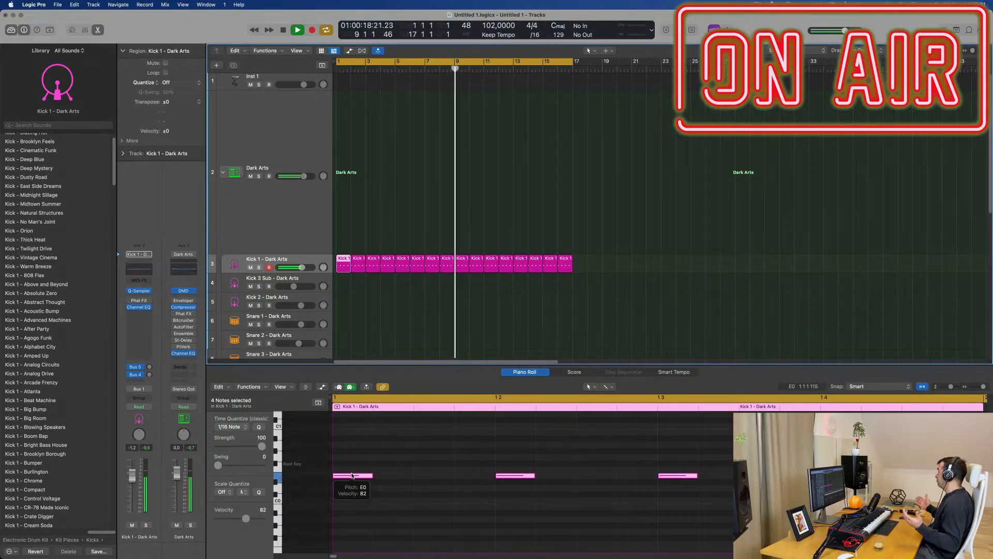
click(380, 242)
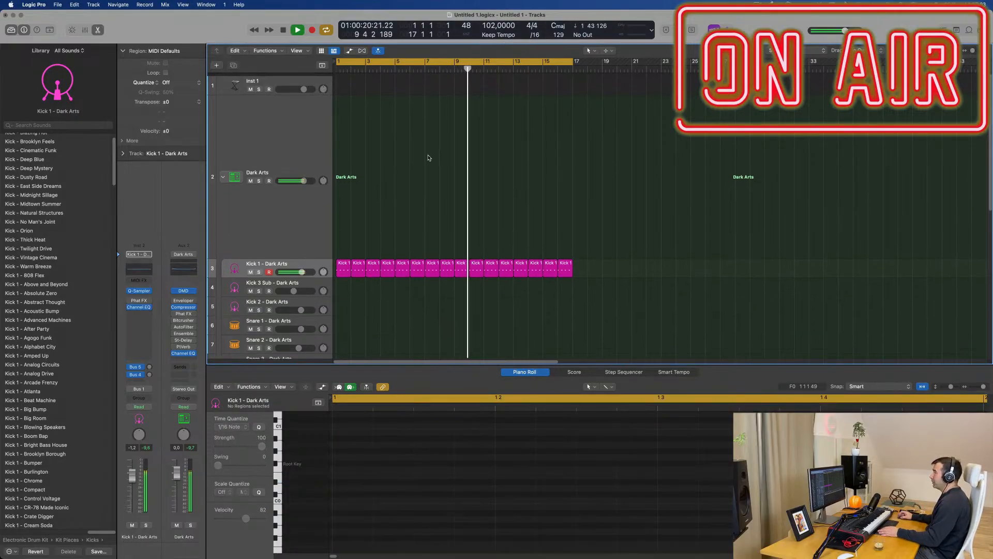
Step: Select and enlarge the Inst 1 track, open its Alchemy instrument and reposition the plug-in window over the arrangement
click(309, 82)
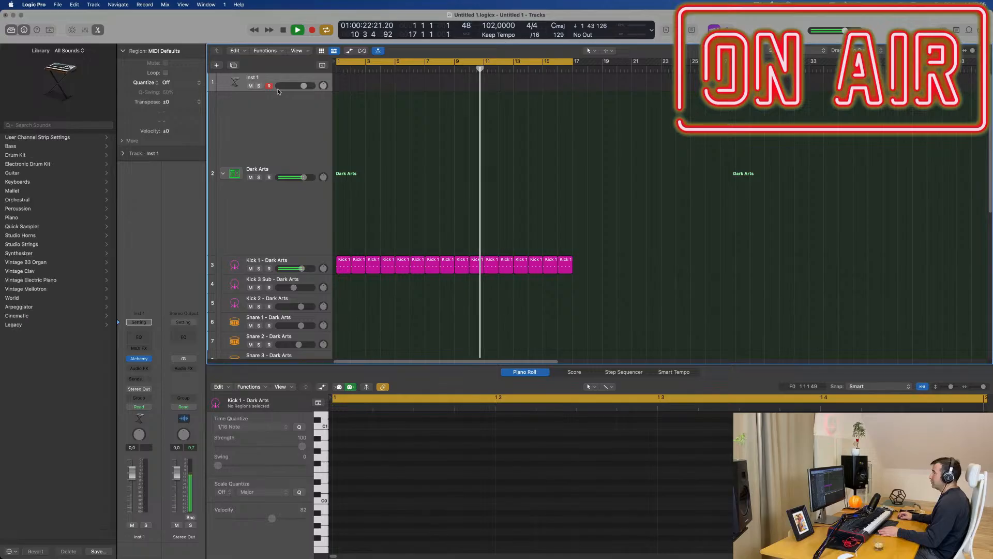
drag(279, 93, 275, 153)
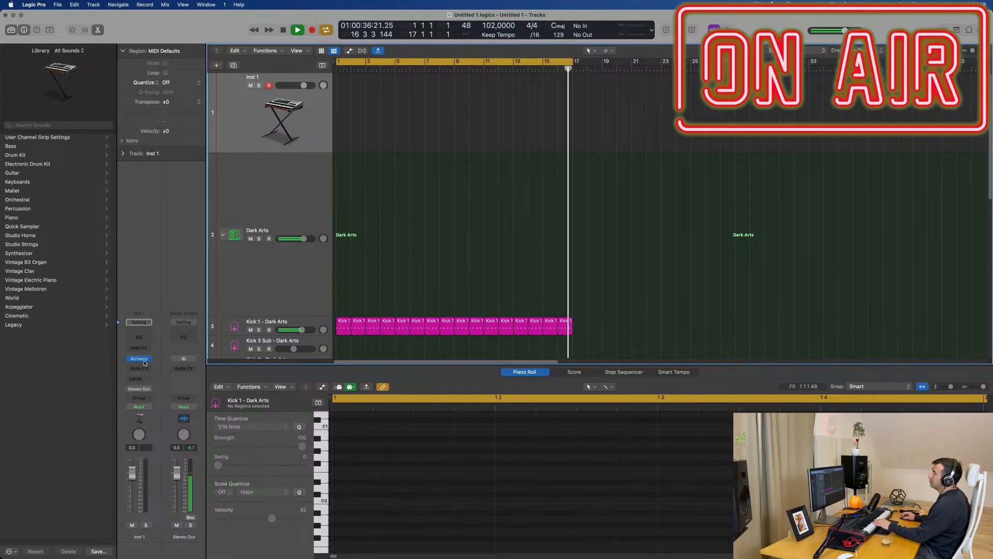
drag(471, 113, 459, 122)
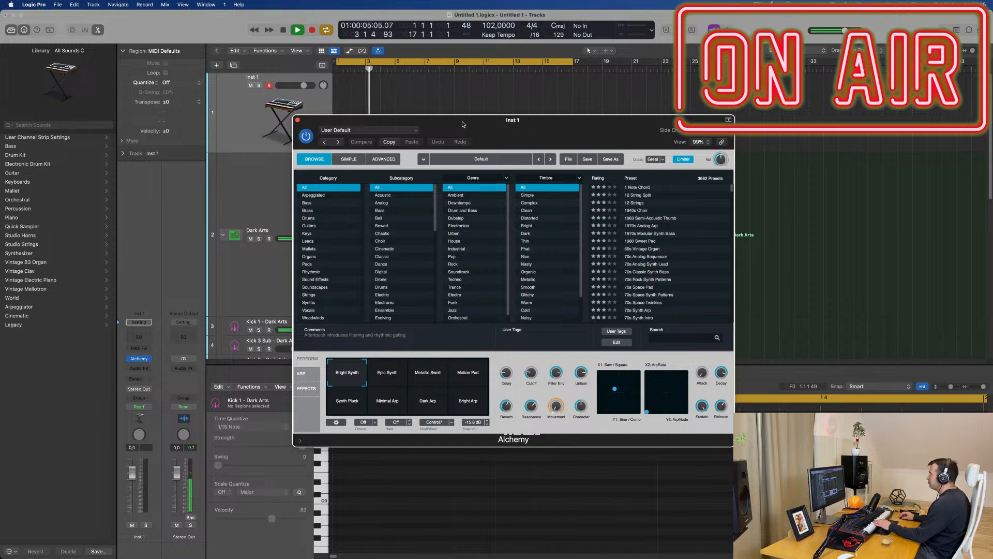
drag(463, 125, 423, 147)
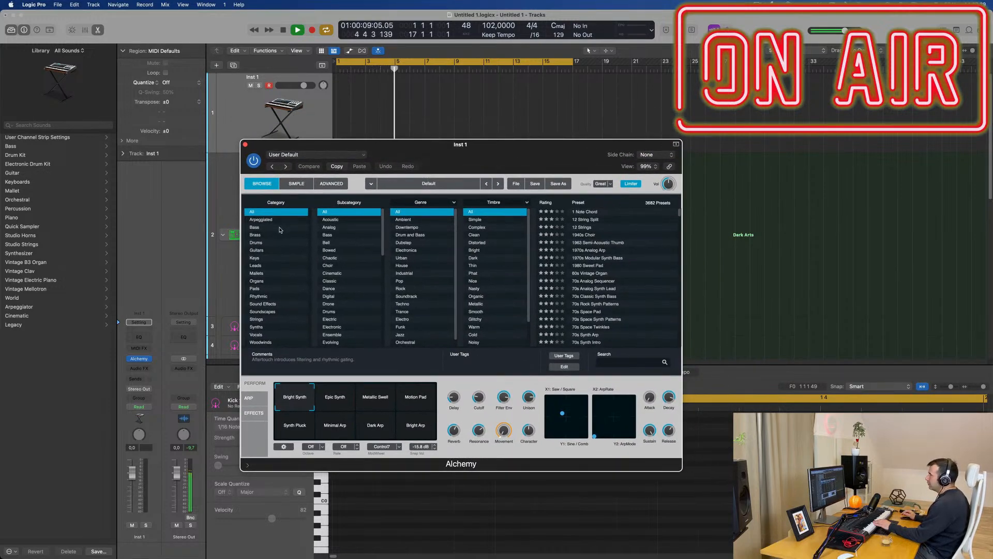
Step: Filter the Alchemy presets to the Pads category with the Fast Attack subcategory
click(265, 289)
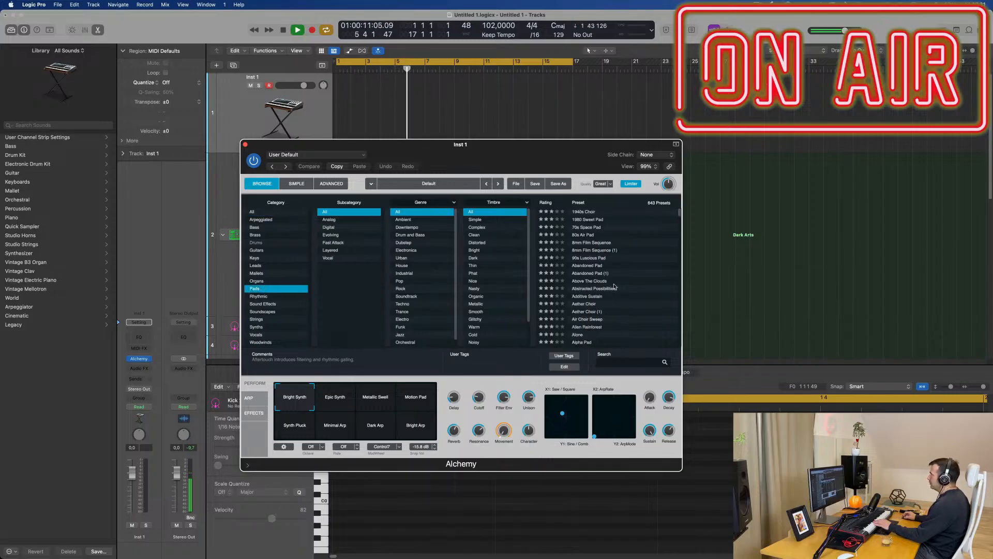
scroll(614, 286, down, 10)
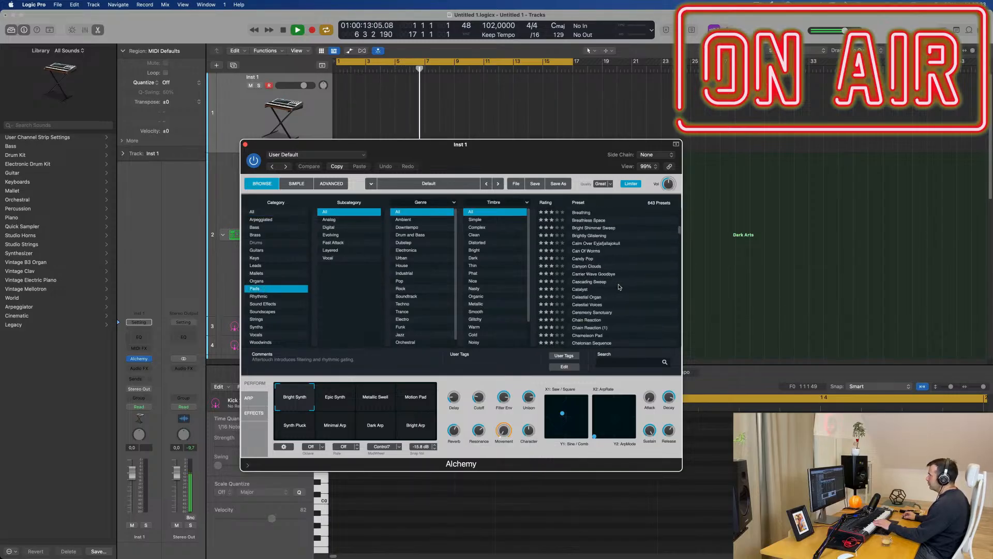
click(362, 243)
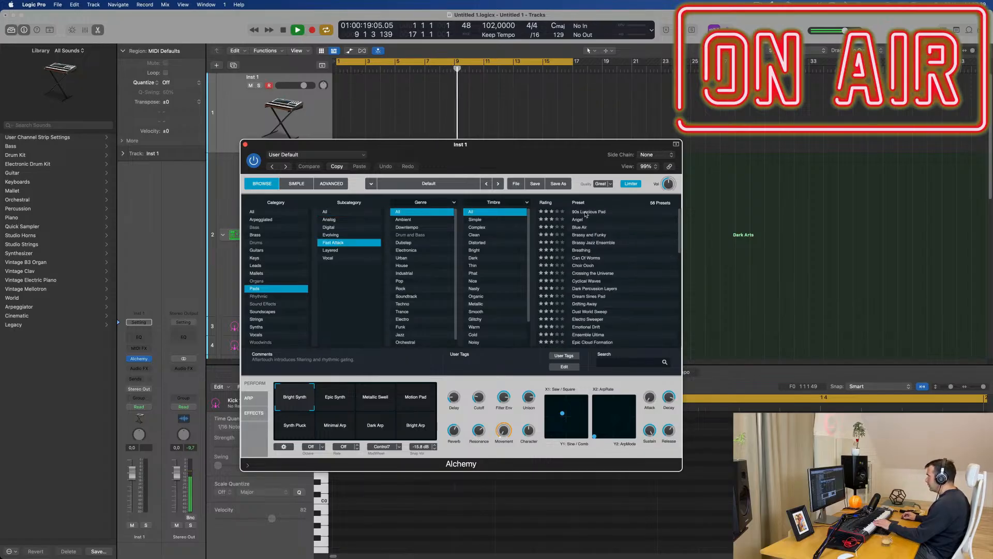
Step: Load the 90s Luscious Pad preset in its Glassy variation and lower the track volume to -4.1 dB
click(584, 213)
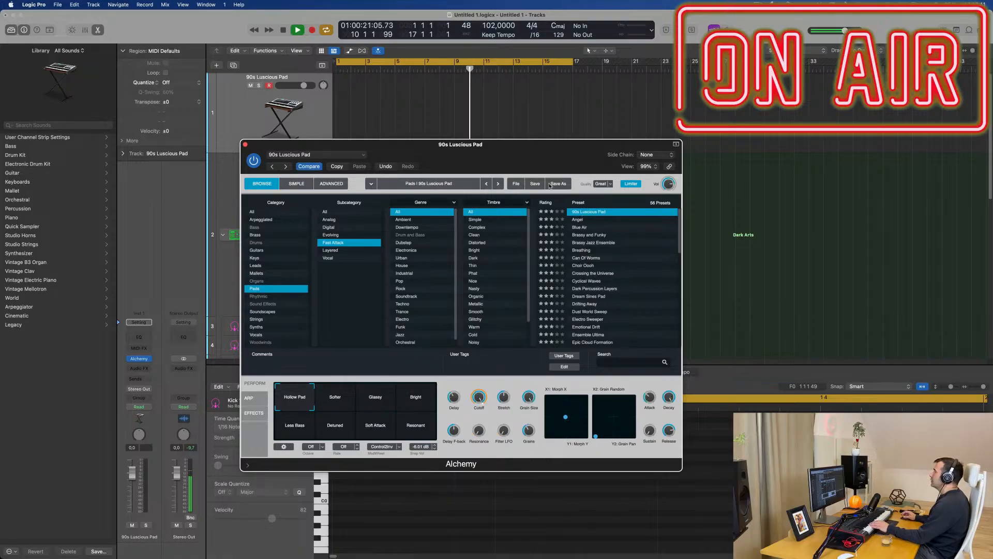
drag(563, 150, 685, 200)
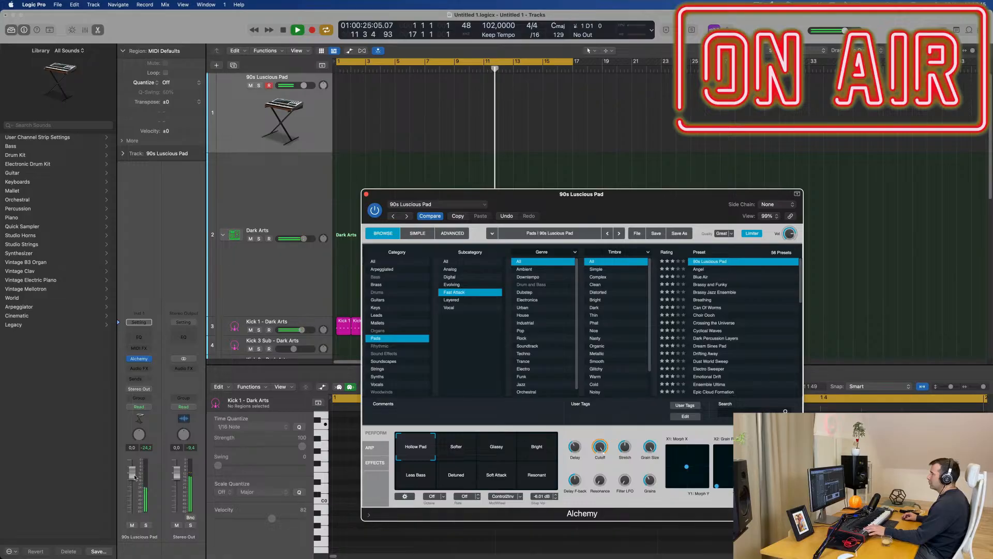
drag(132, 474, 131, 482)
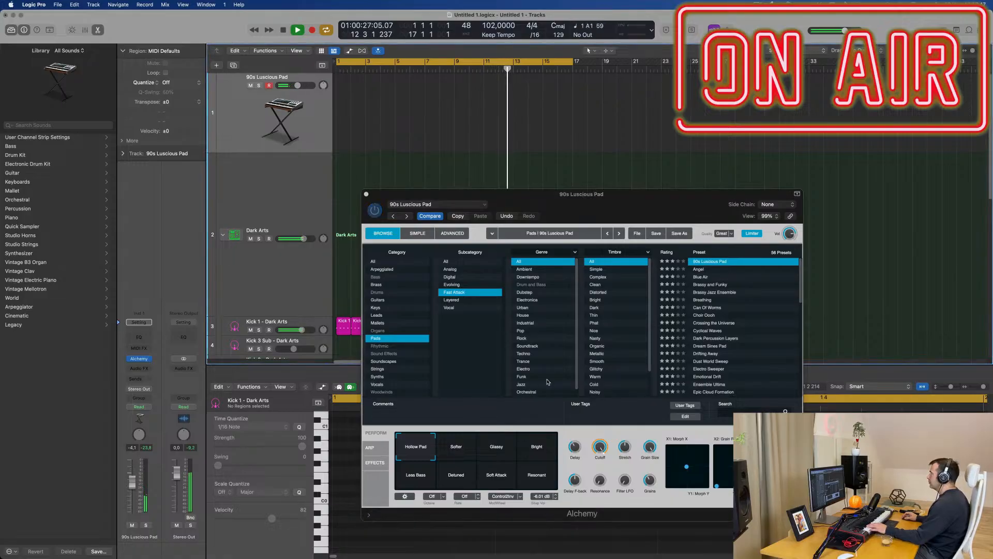
click(514, 443)
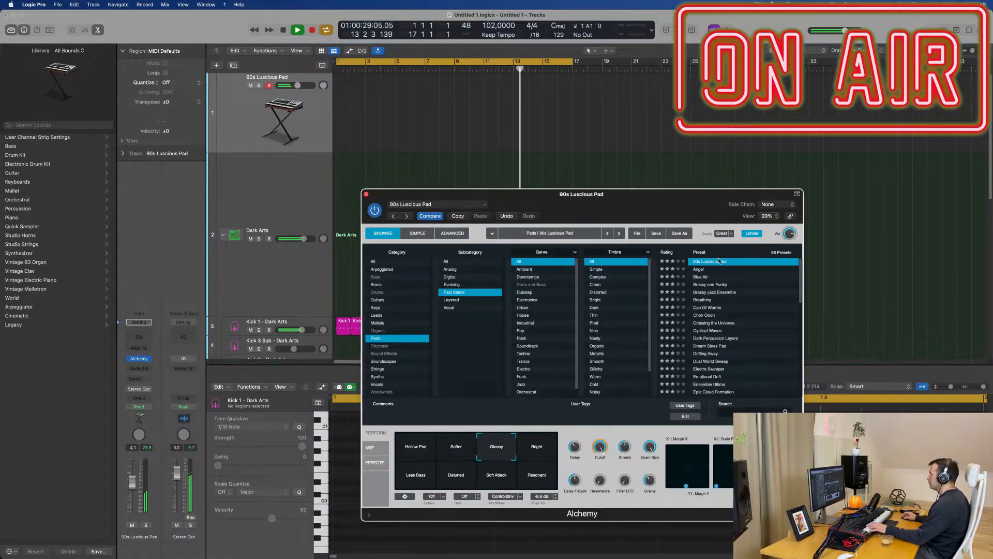
Step: Audition the Angel preset, trying its Sweet and Whistling variations
click(704, 271)
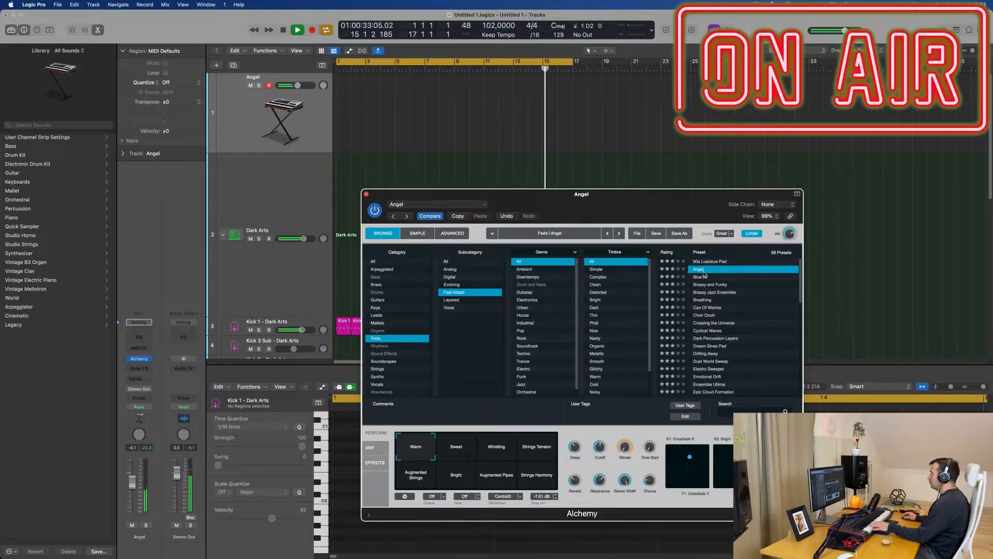
click(461, 447)
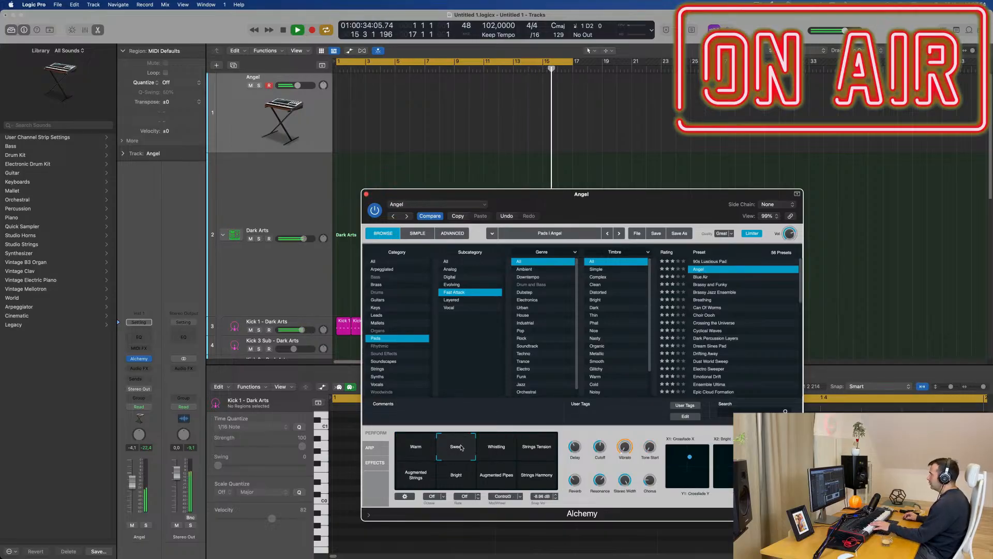
click(490, 455)
Step: Load the Blue Air preset in its Slow Attack variation and raise the track volume to -1.6 dB
click(701, 277)
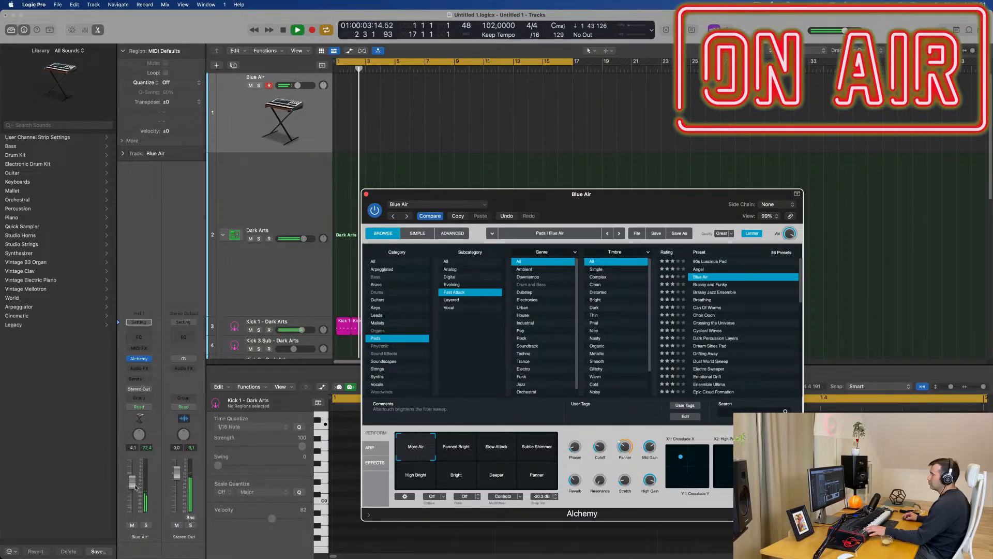
drag(133, 482, 132, 476)
click(497, 448)
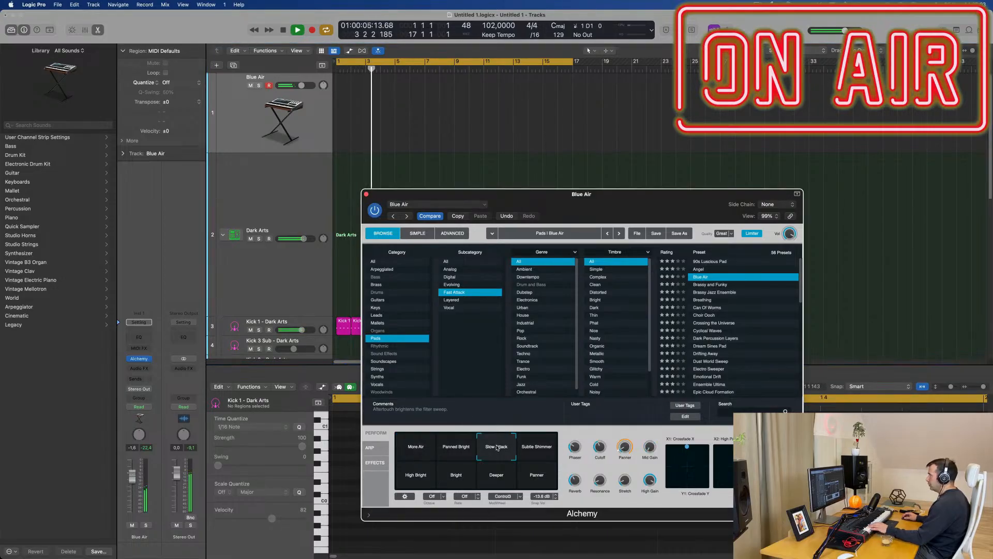
Step: Audition the pad presets Brassy and Funky, Brassy Jazz Ensemble, Breathing, Can Of Worms, Choir Oooh and Crossing the Universe
click(712, 285)
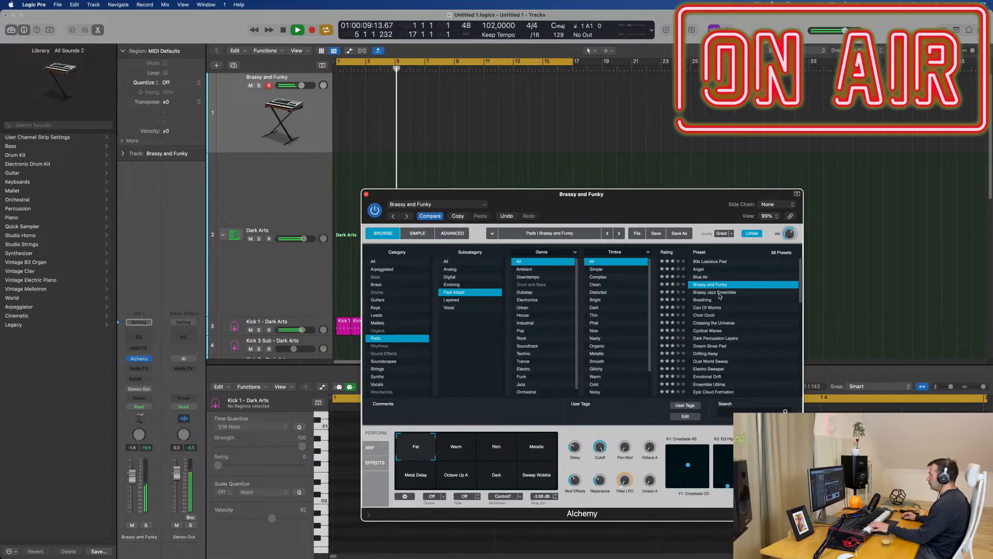
click(720, 293)
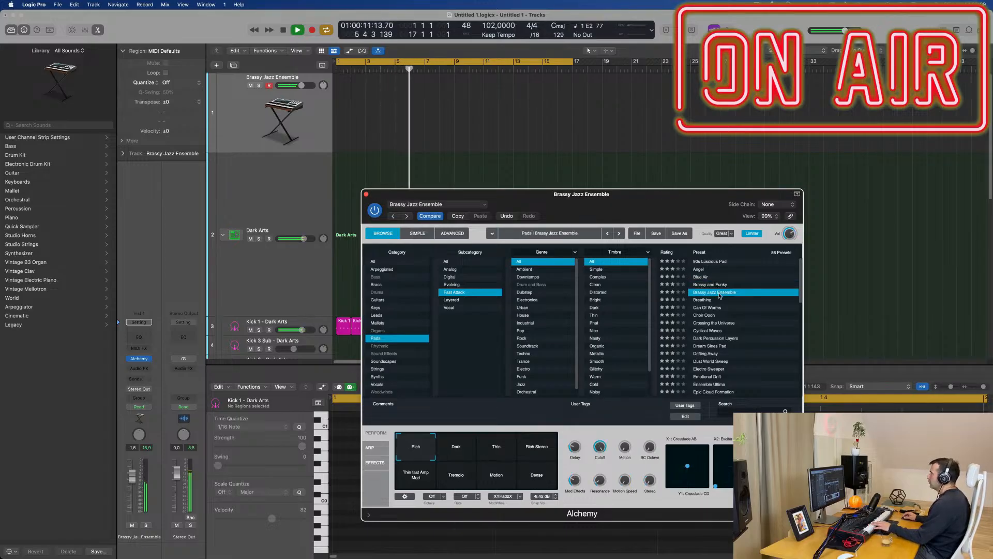
click(697, 301)
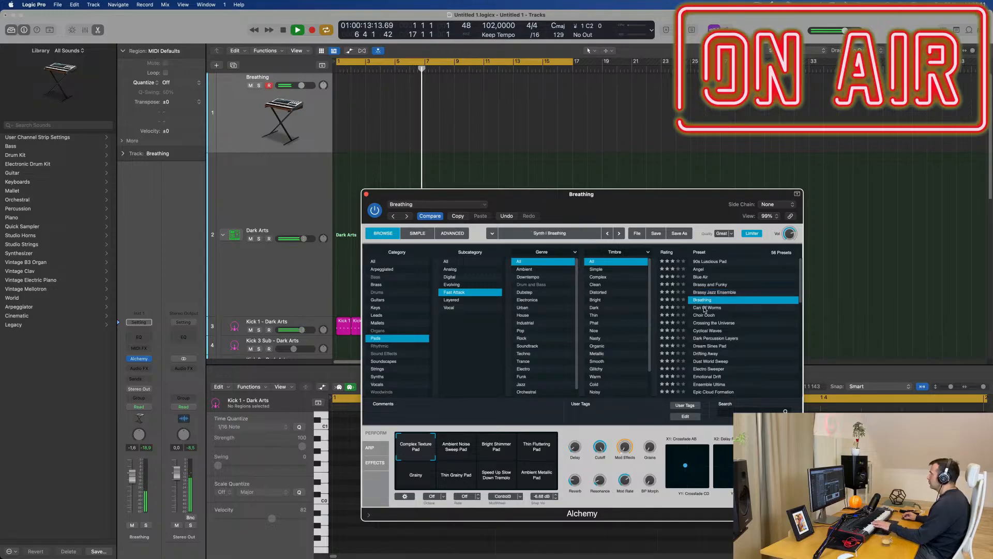
click(705, 308)
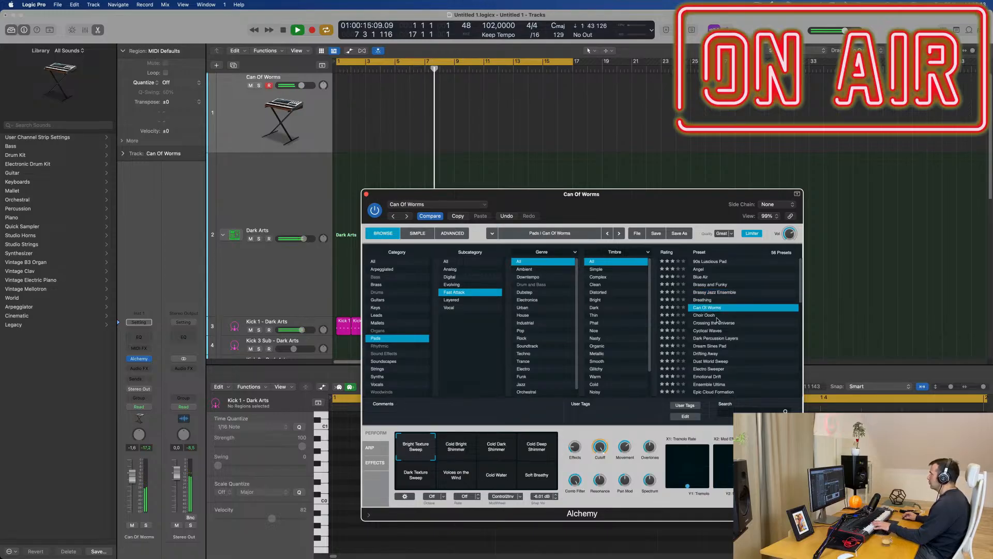
click(719, 316)
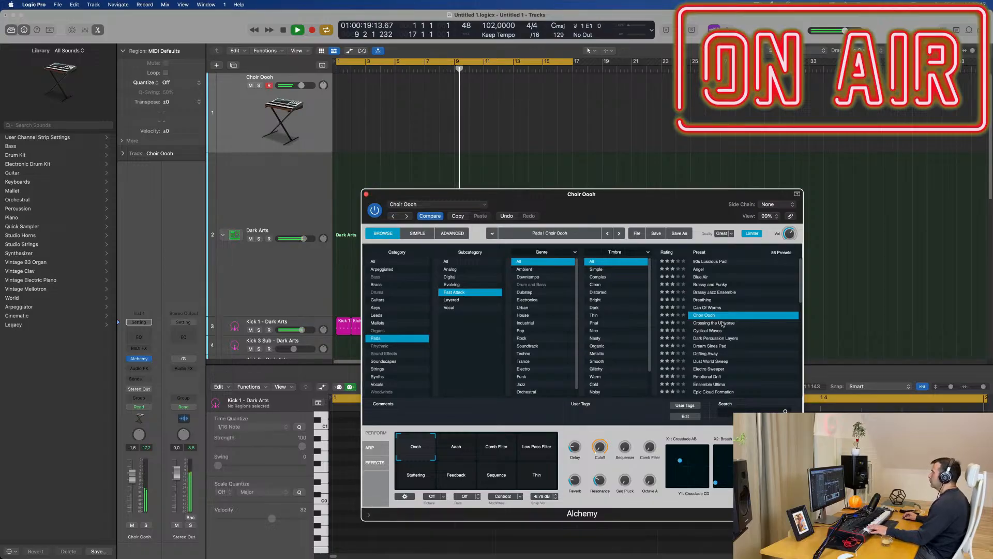
click(717, 324)
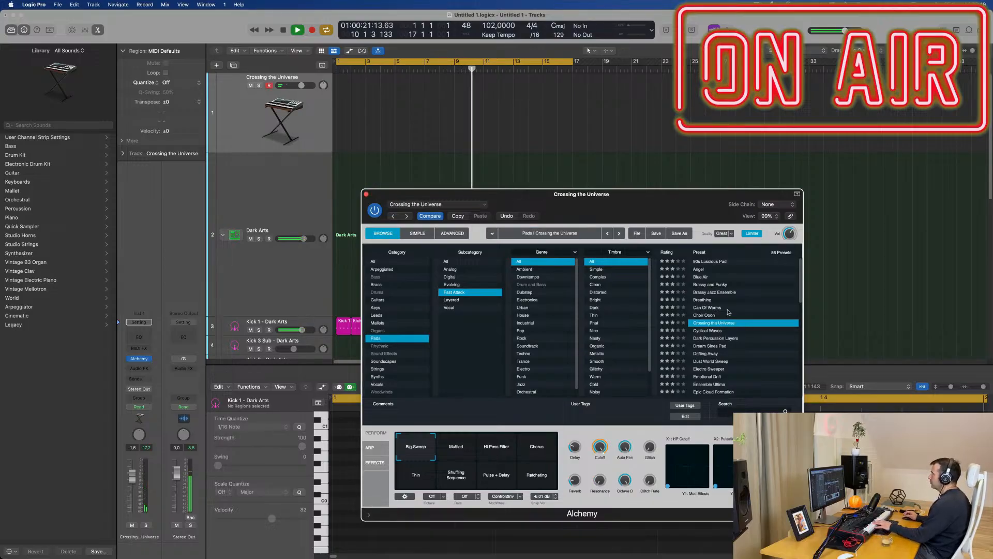
Step: Audition the Dream Sines Pad and Dust World Sweep presets further down the Fast Attack pad list
scroll(738, 311, down, 3)
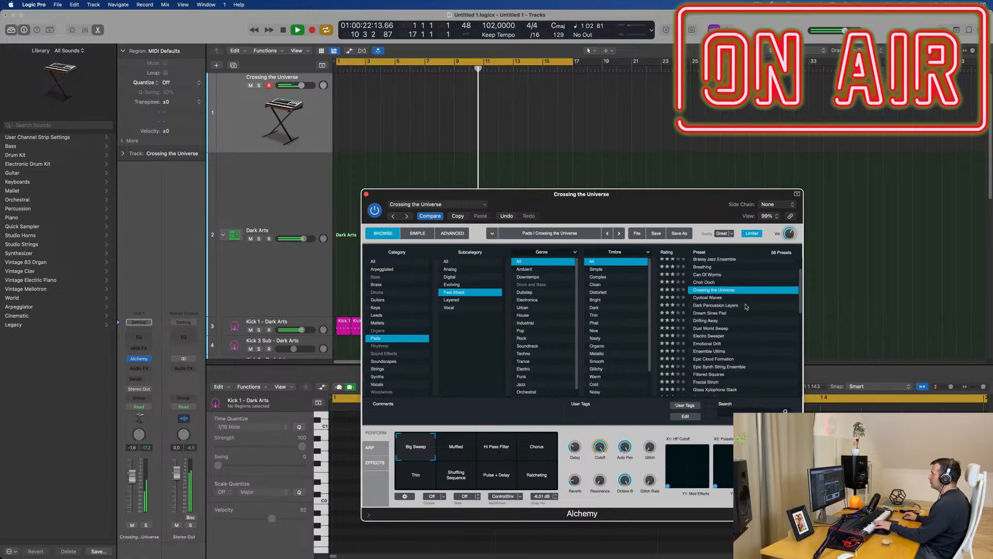
click(714, 313)
scroll(759, 325, down, 1)
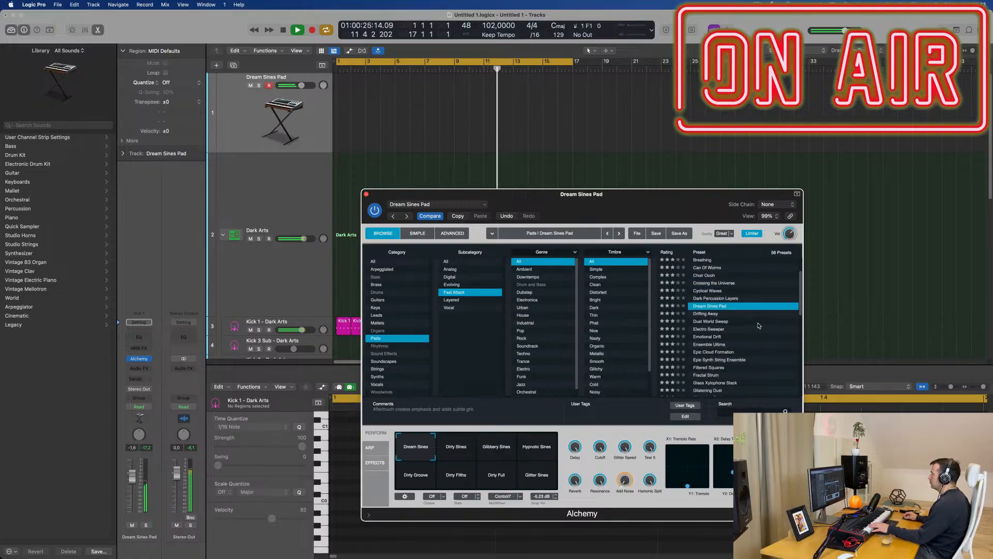
click(715, 322)
scroll(712, 303, down, 3)
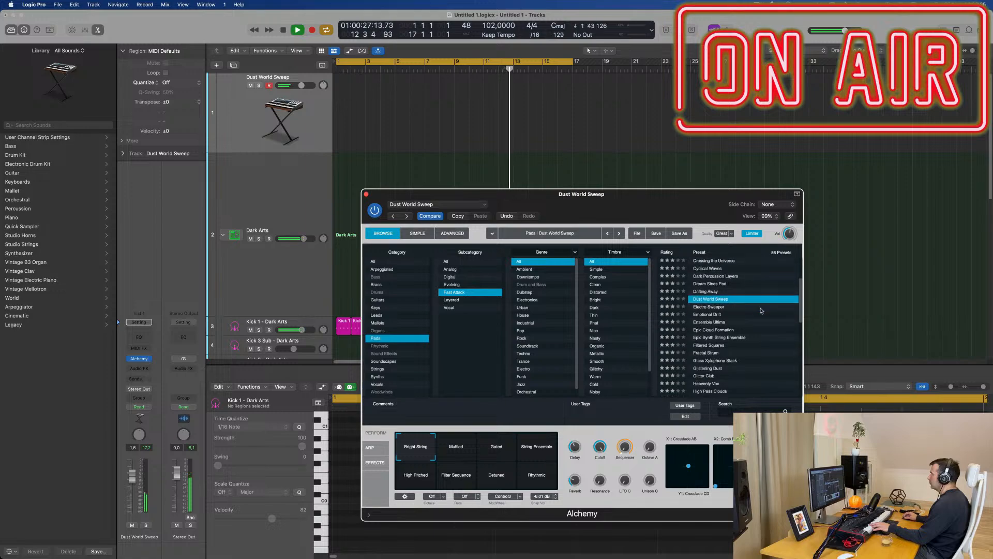
Step: Load the Electro Sweeper preset and lower its cutoff to 24.7%
click(712, 299)
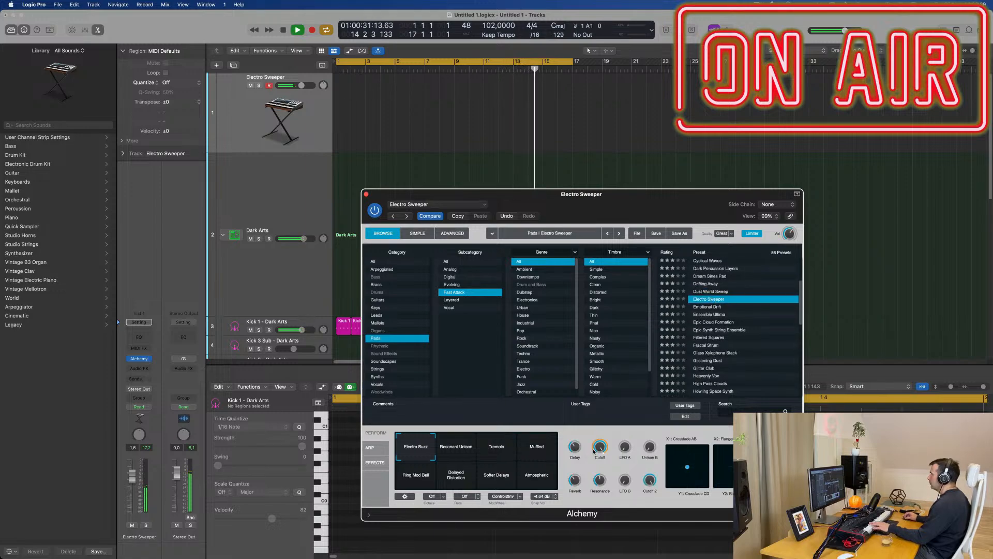
drag(600, 448, 600, 471)
drag(606, 507, 608, 518)
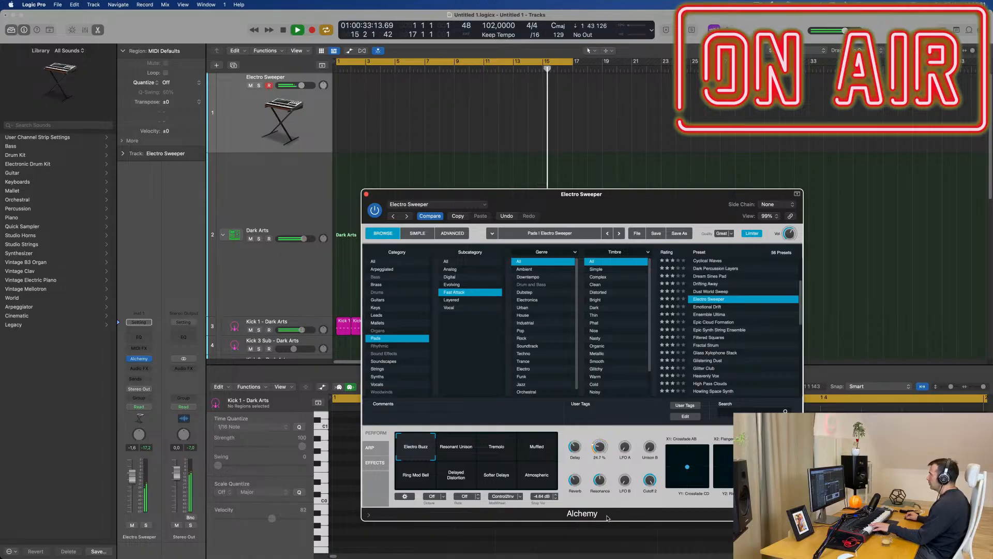
Step: Try Electro Sweeper's Resonant Unison and Tremolo variations and settle on the Muffled variation
click(464, 449)
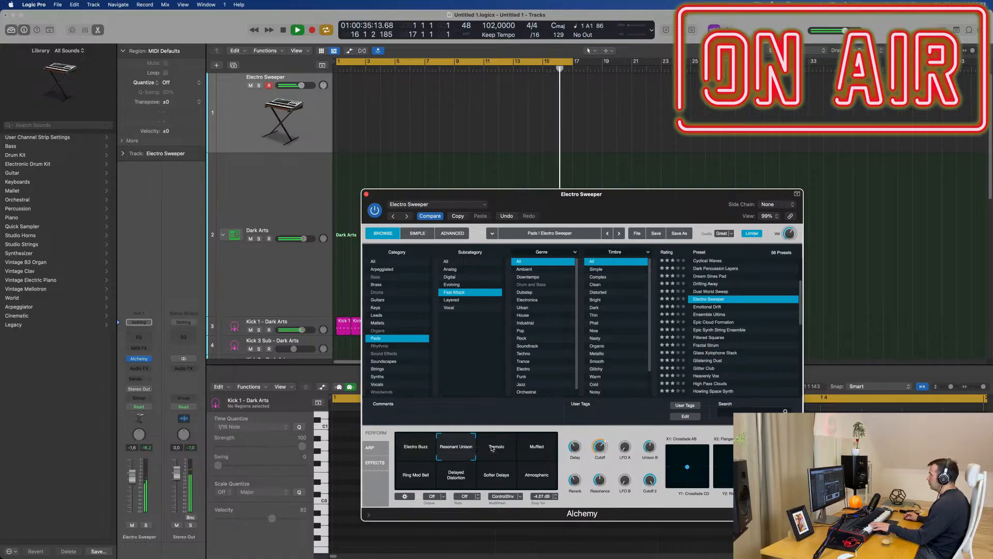
click(494, 448)
click(532, 449)
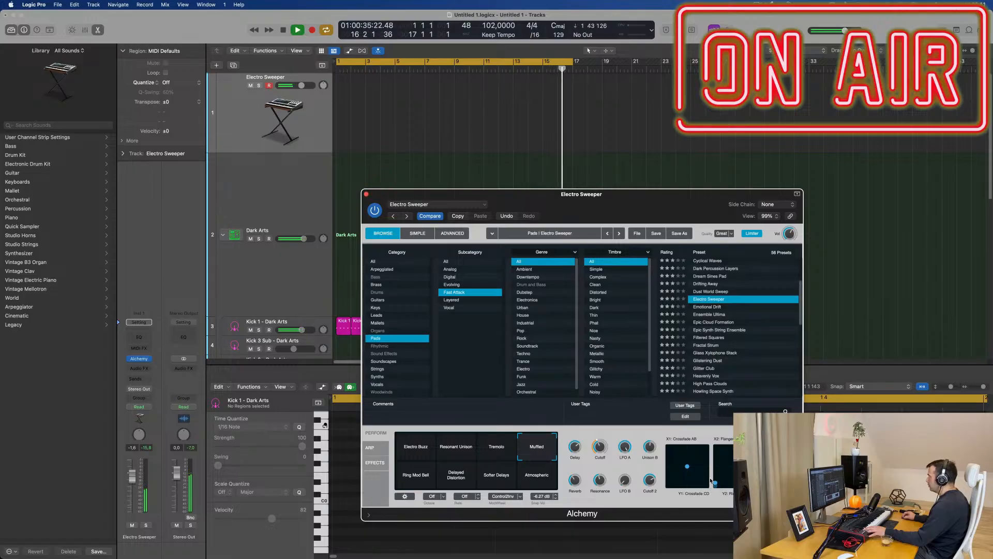
Step: Raise the control point in Alchemy's second XY performance pad and lower the Electro Sweeper track's volume slightly
drag(712, 481, 713, 467)
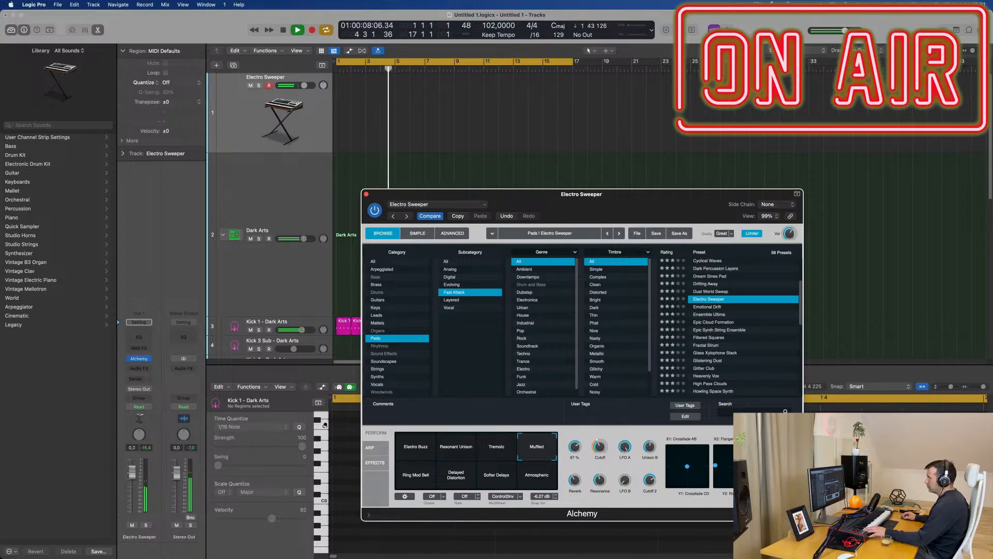
drag(132, 472, 132, 475)
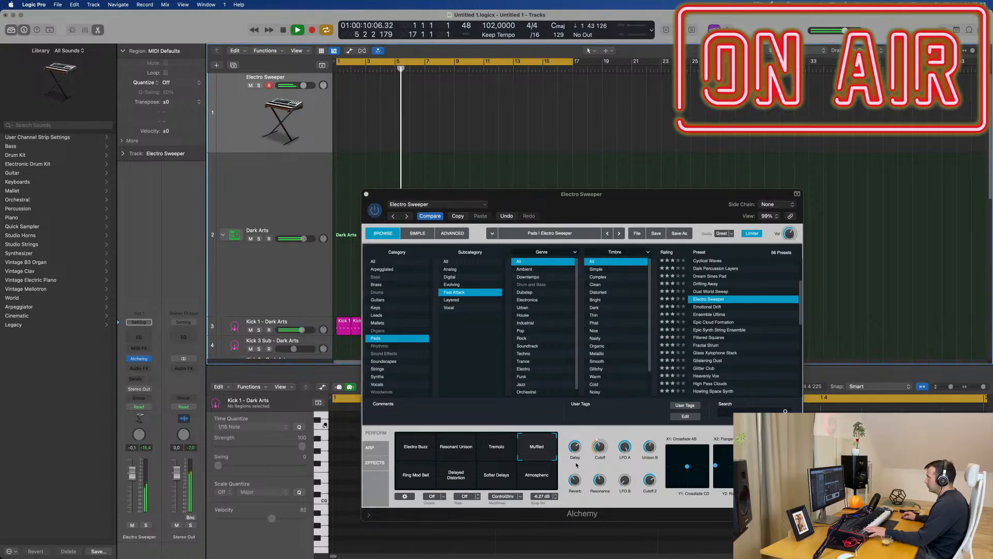
Step: Set the Electro Sweeper sound's cutoff to 47.3% and its LFO A to 100%
mouse_move(600, 447)
mouse_down()
mouse_move(601, 462)
mouse_move(601, 448)
mouse_up()
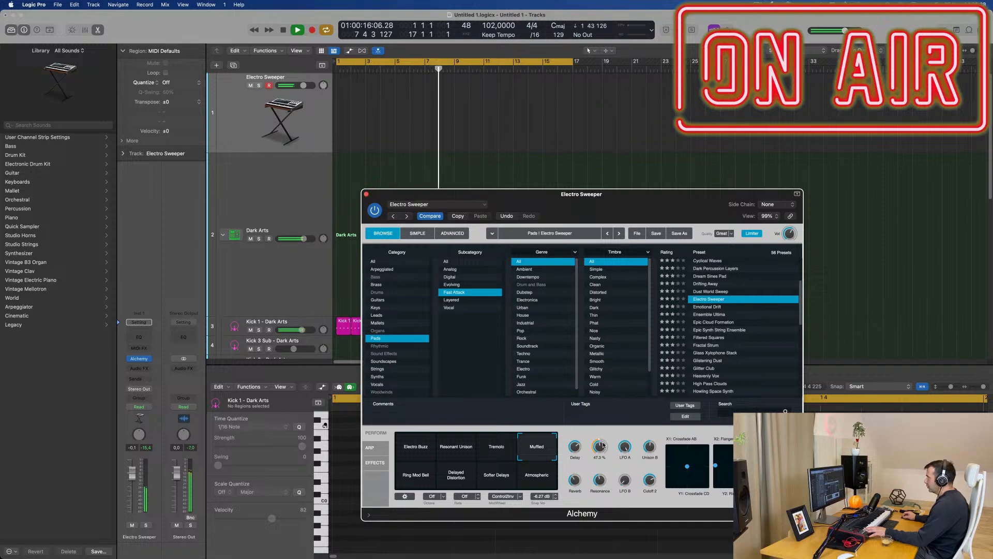
drag(603, 445, 624, 506)
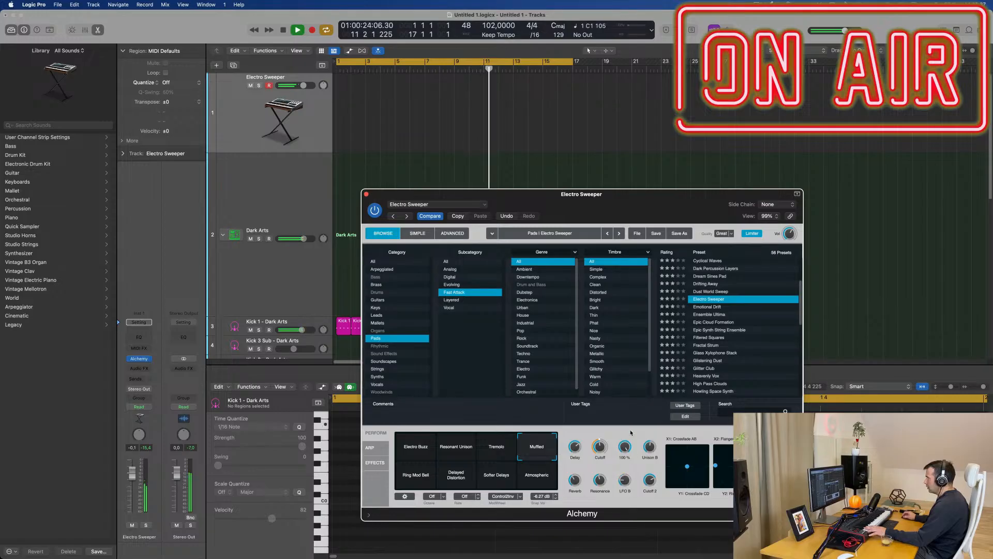
mouse_move(625, 448)
mouse_down()
mouse_move(627, 520)
mouse_move(626, 442)
mouse_up()
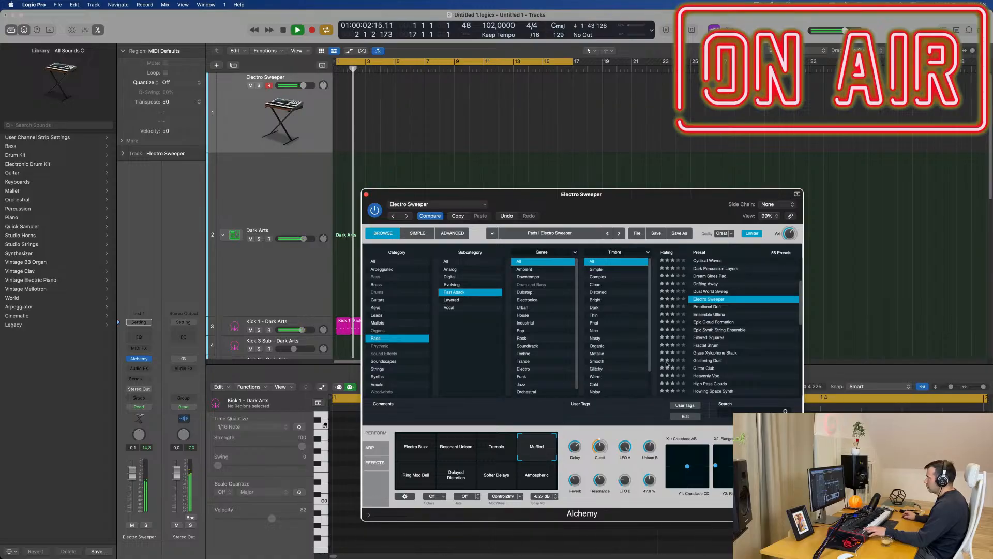
Step: Record a held low note onto the Electro Sweeper track and stop after about two bars
drag(585, 207, 644, 219)
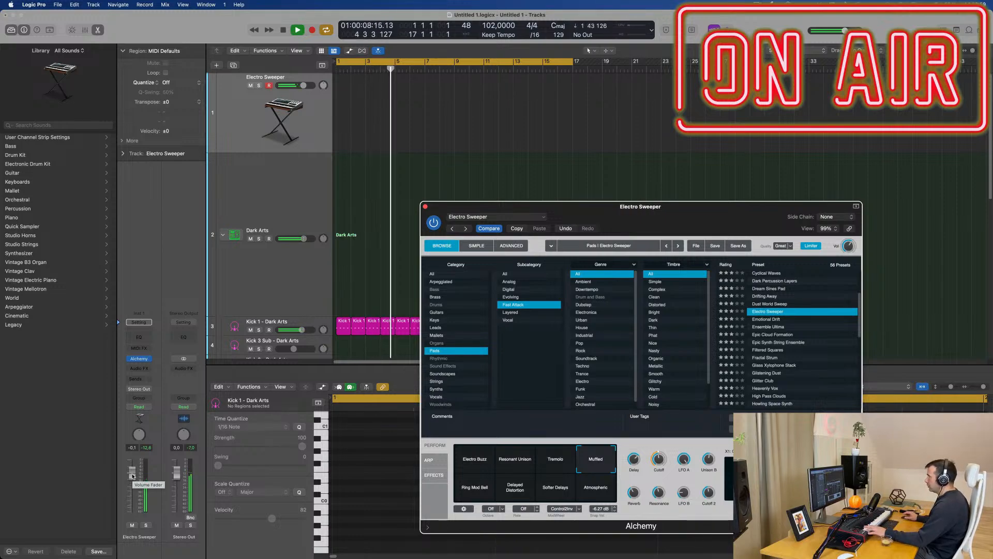
click(262, 134)
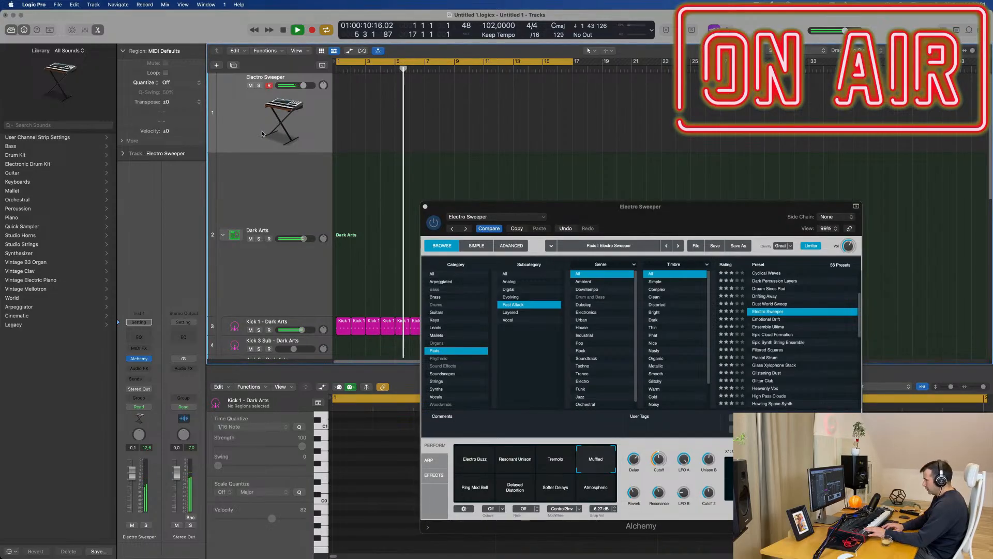
key(r)
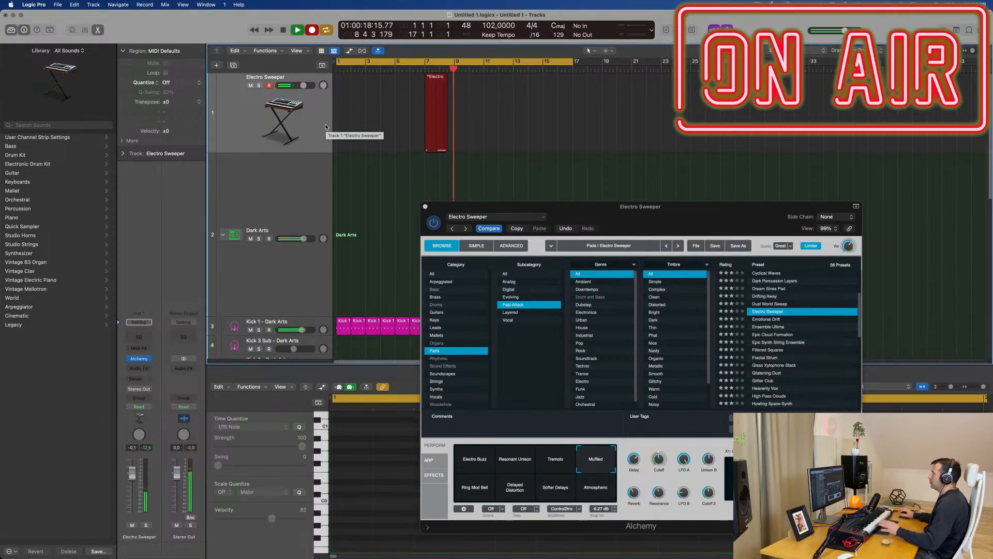
key(space)
Step: Move the recorded Electro Sweeper region to bar 1 and shift its note to the region's start
drag(424, 79, 354, 76)
click(363, 446)
drag(379, 427, 348, 427)
Step: Clear the Alchemy window out of the way and lengthen the recorded note to end at beat 3 of bar 2
drag(623, 211, 672, 547)
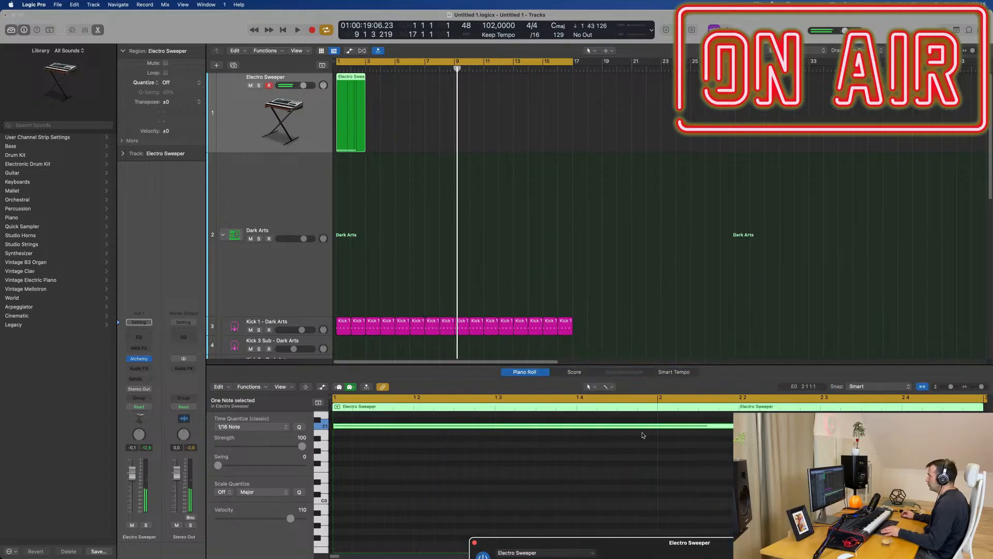
scroll(617, 460, down, 2)
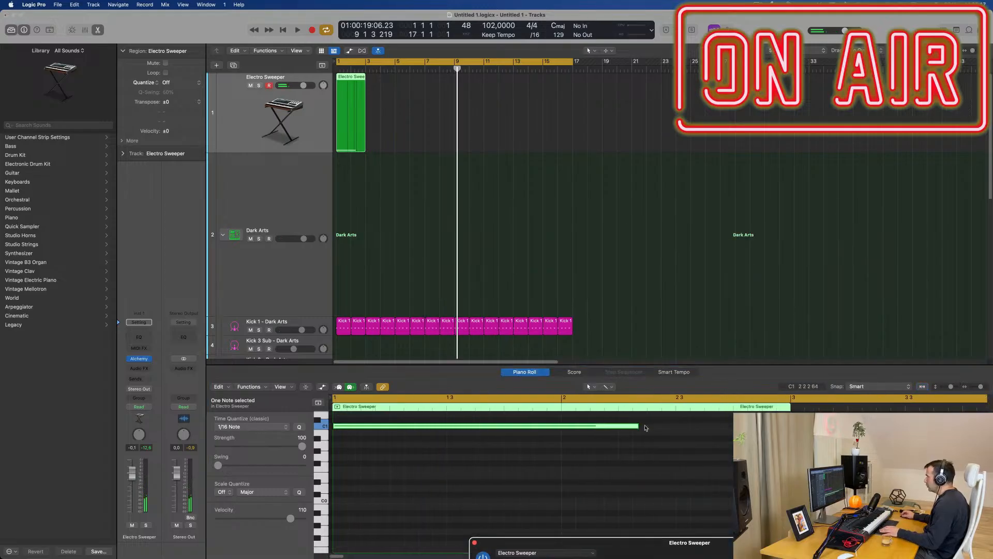
drag(645, 427, 674, 428)
scroll(598, 446, down, 2)
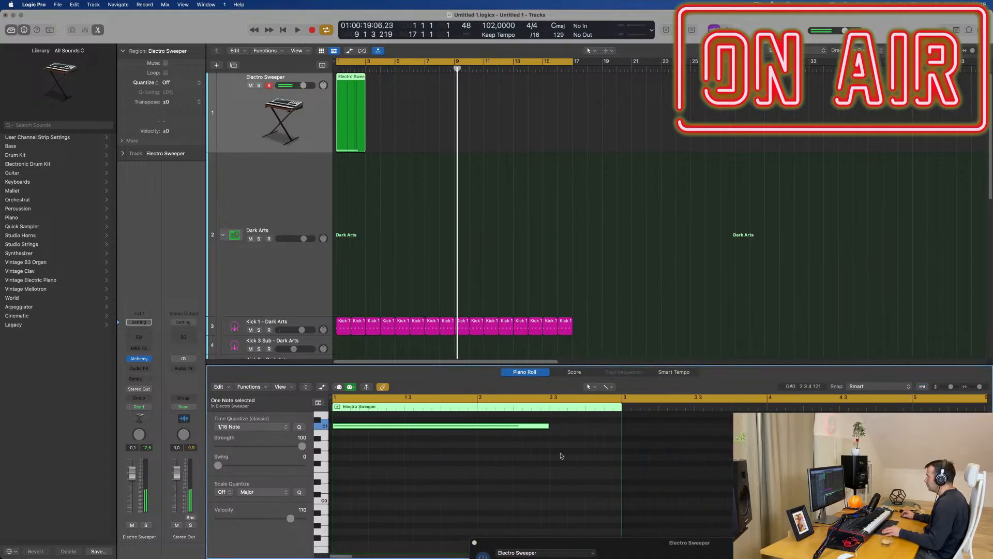
Step: Play the song and repeat the two-bar Electro Sweeper region until eight copies fill the track up to bar 17
key(space)
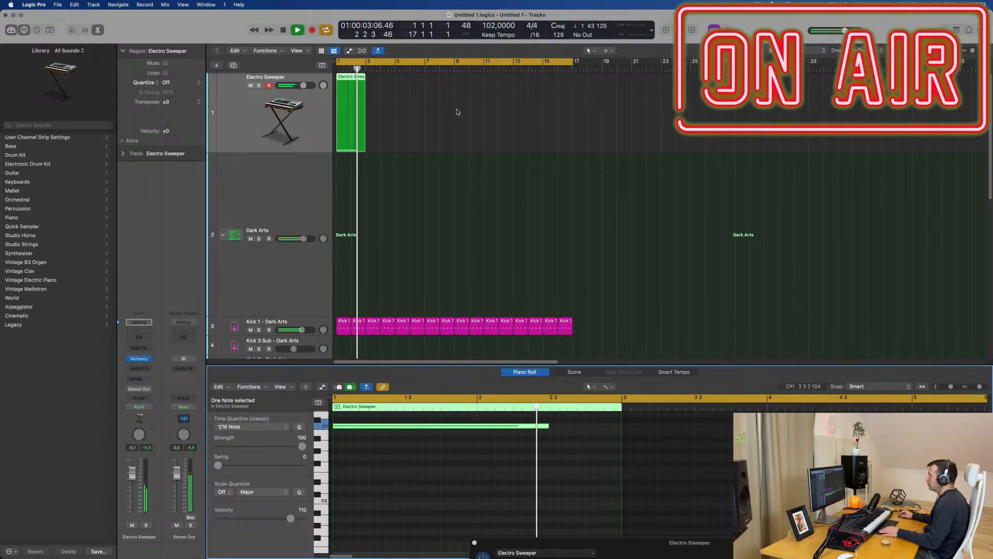
drag(456, 109, 354, 133)
key(super+r)
key(super+r)
key(super+r)
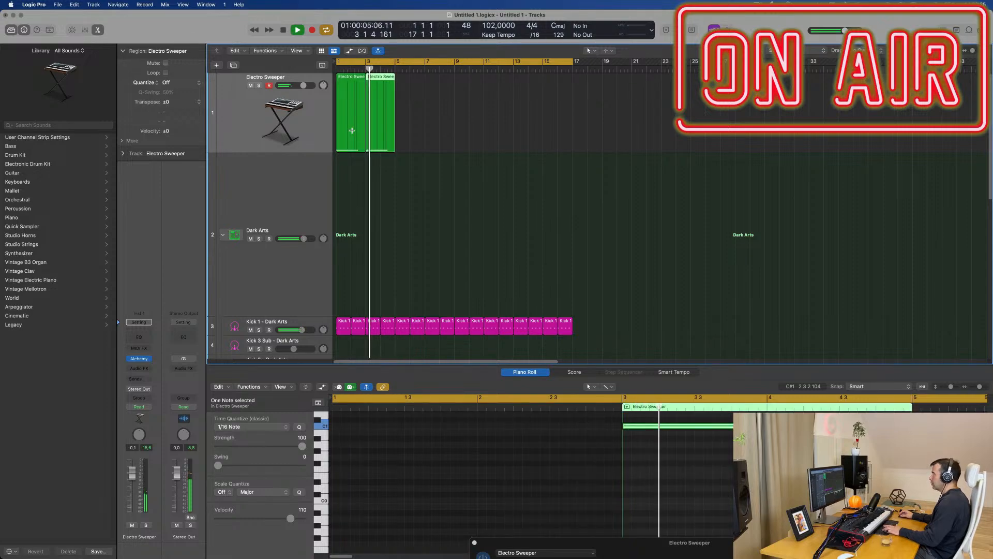
key(super+r)
key(super+r)
key(super+r)
key(super+r)
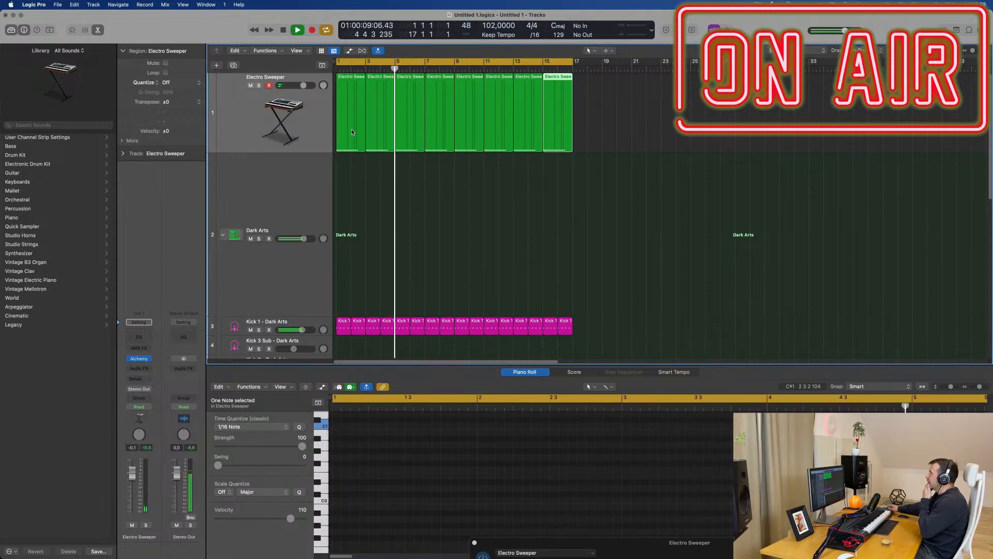
Step: Reopen Alchemy on the Electro Sweeper track, reduce LFO A slightly and raise the cutoff
click(289, 138)
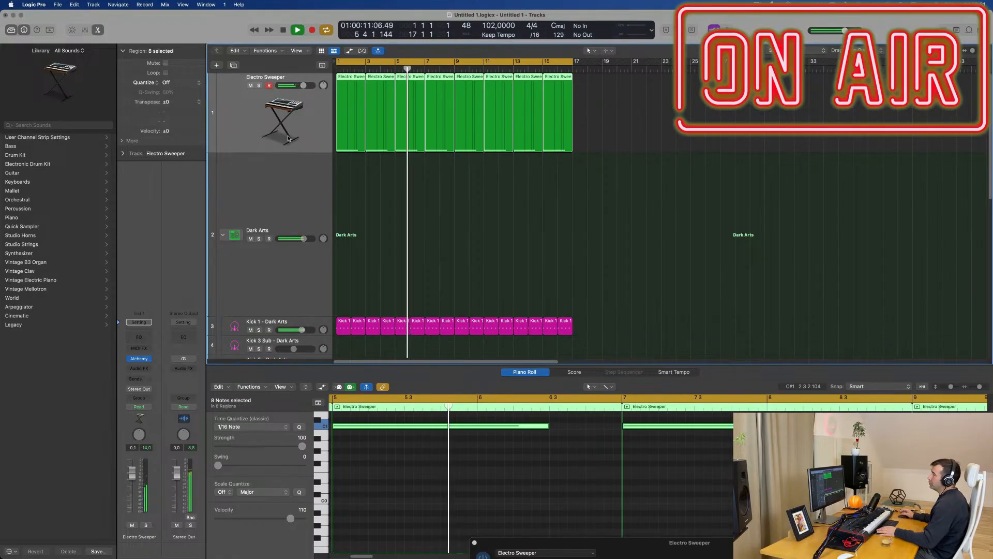
click(138, 361)
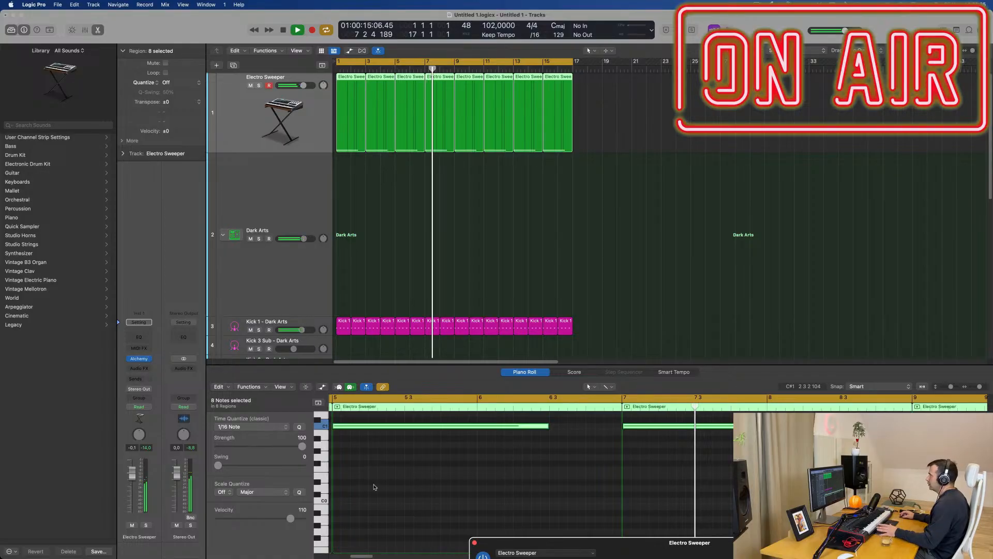
drag(641, 541, 525, 199)
mouse_move(602, 455)
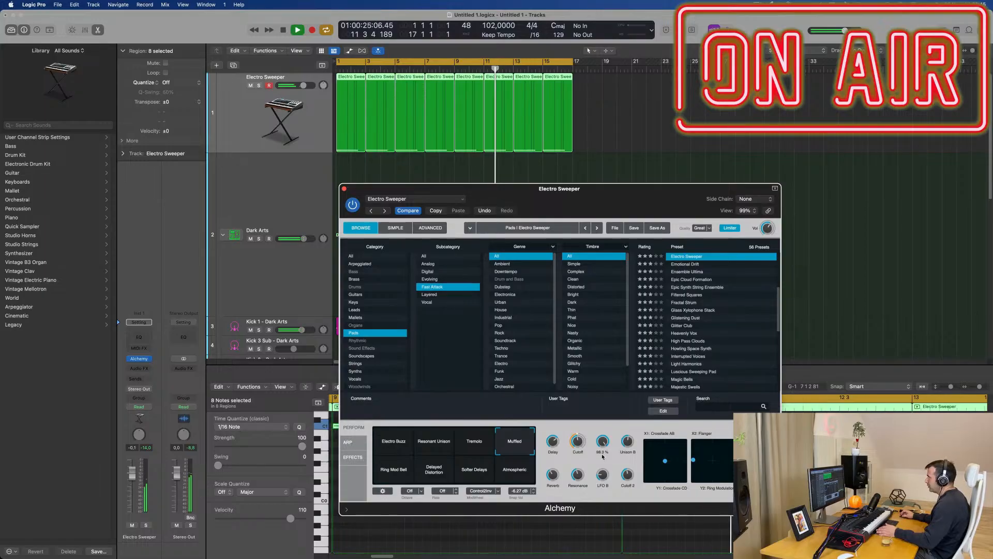
mouse_move(580, 441)
mouse_down()
mouse_move(581, 449)
mouse_move(583, 440)
mouse_up()
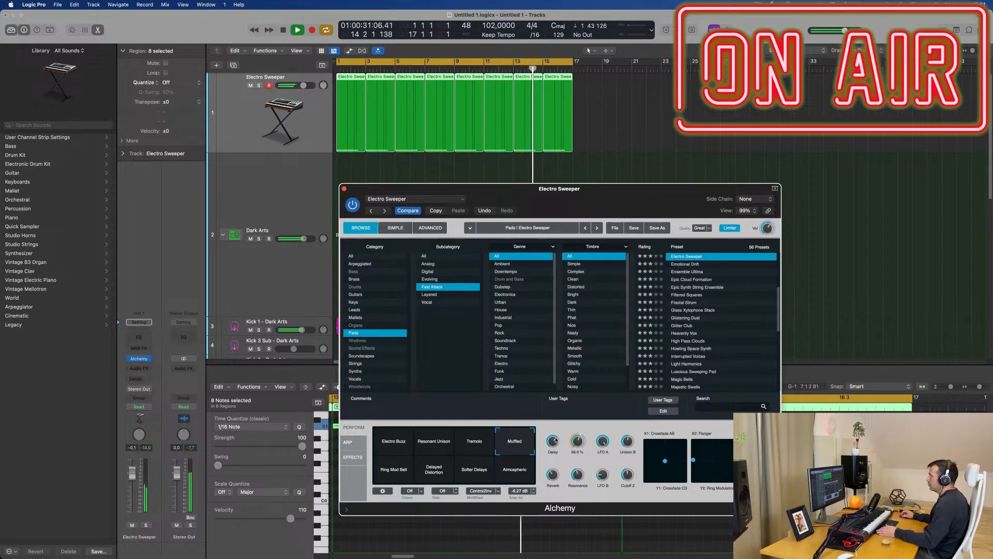
Step: Insert a Compressor on the Electro Sweeper track and set its side chain to Kick 1 - Dark Arts (Inst 2)
click(138, 369)
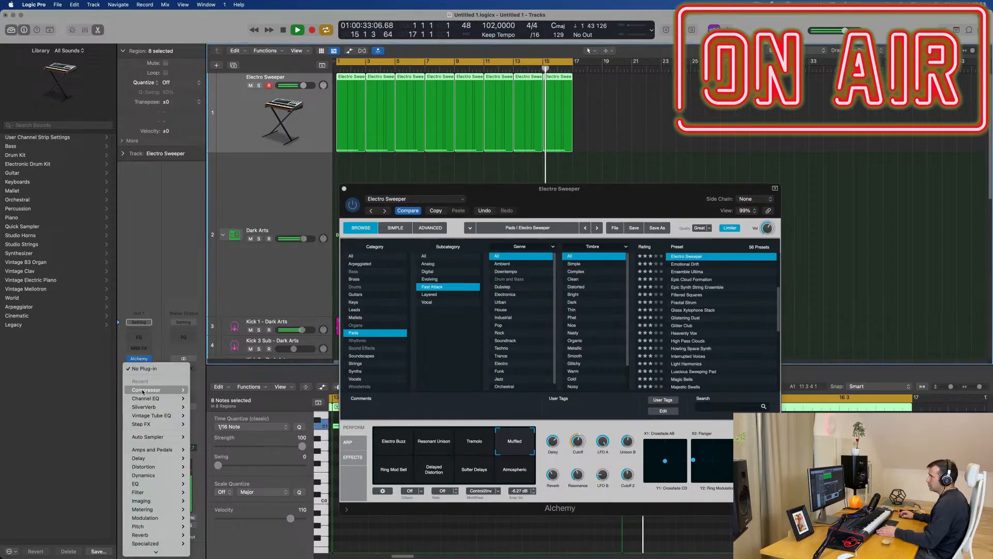
click(206, 390)
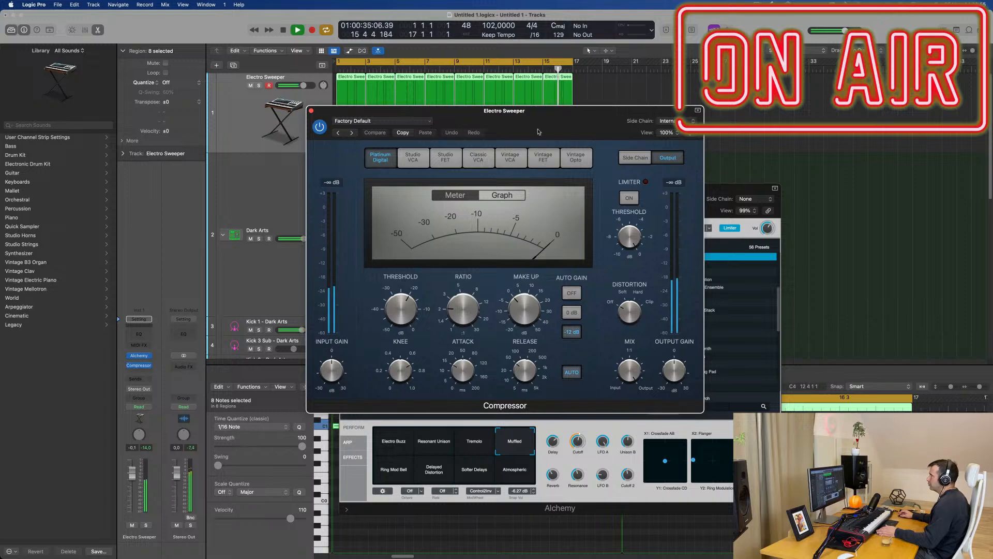
click(693, 121)
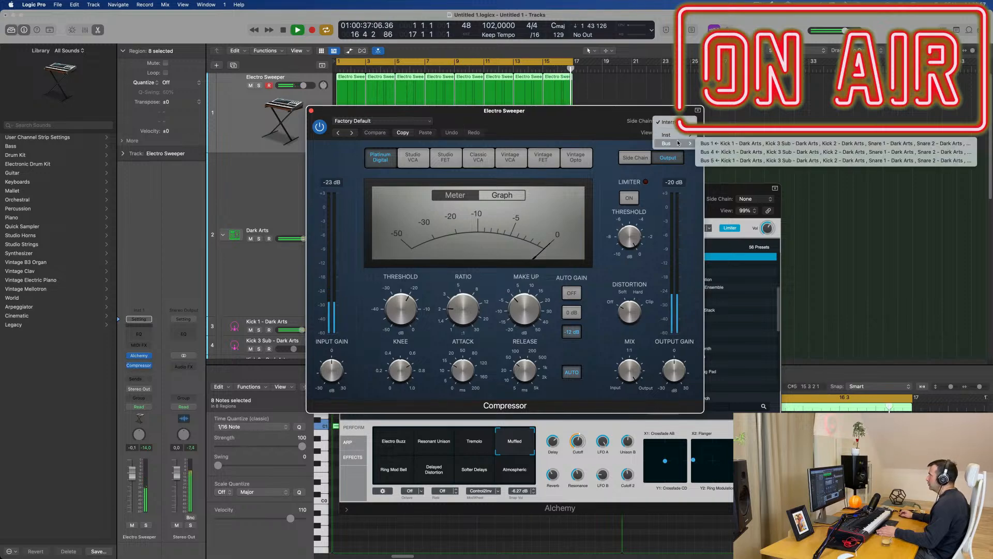
mouse_move(681, 135)
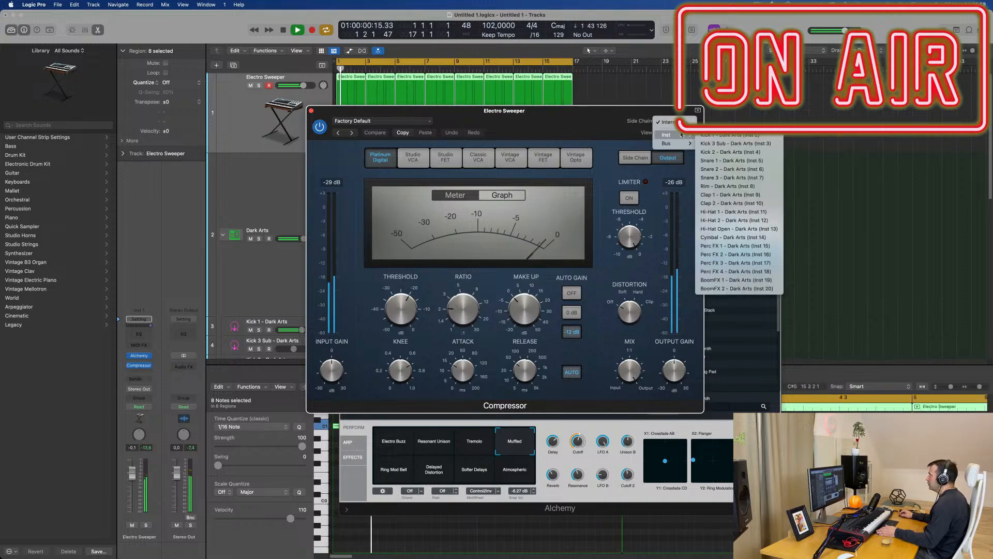
click(729, 136)
Step: Set the Compressor to 0 ms attack, 4.1:1 ratio and -21.0 dB threshold with auto release off, and close both plug-in windows
drag(421, 312, 571, 327)
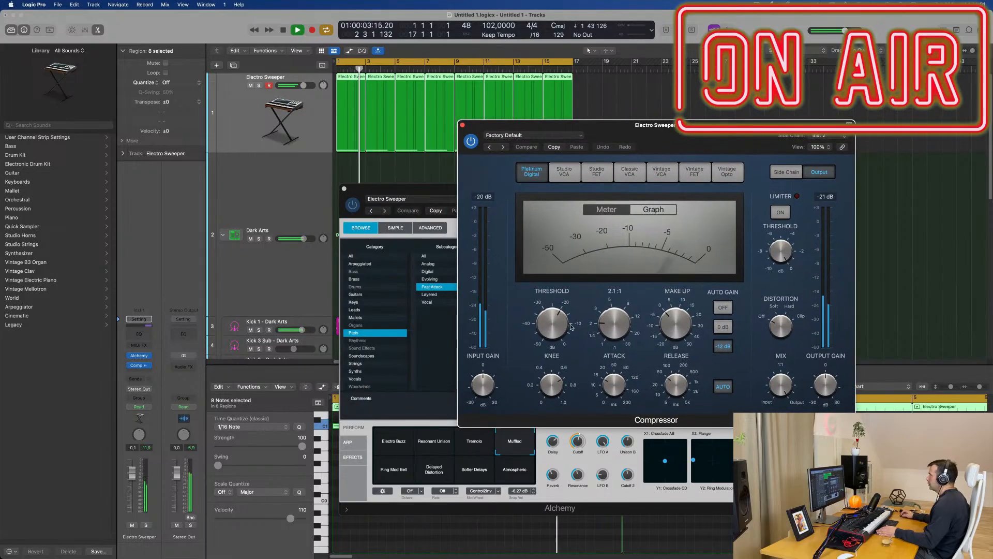
drag(613, 385, 613, 416)
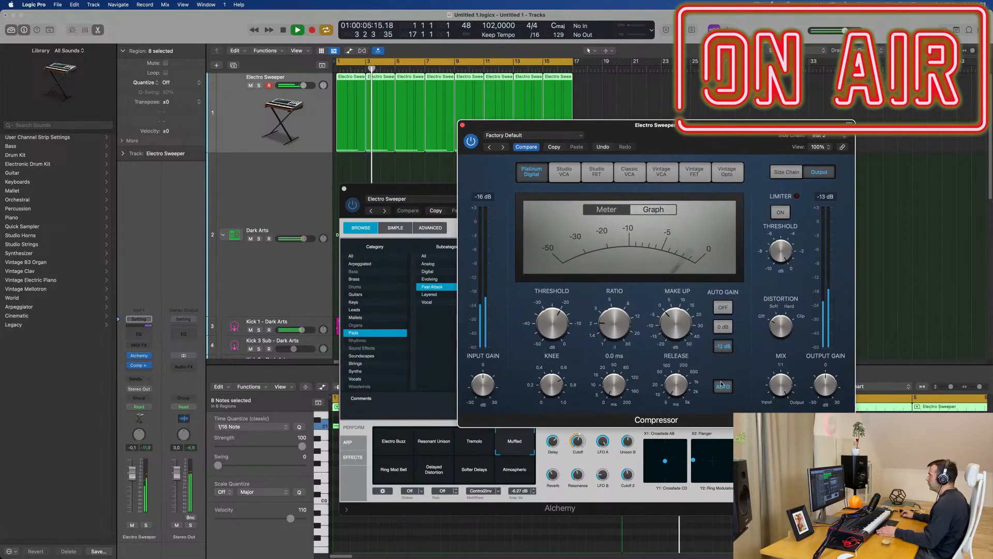
click(721, 384)
drag(612, 322, 612, 301)
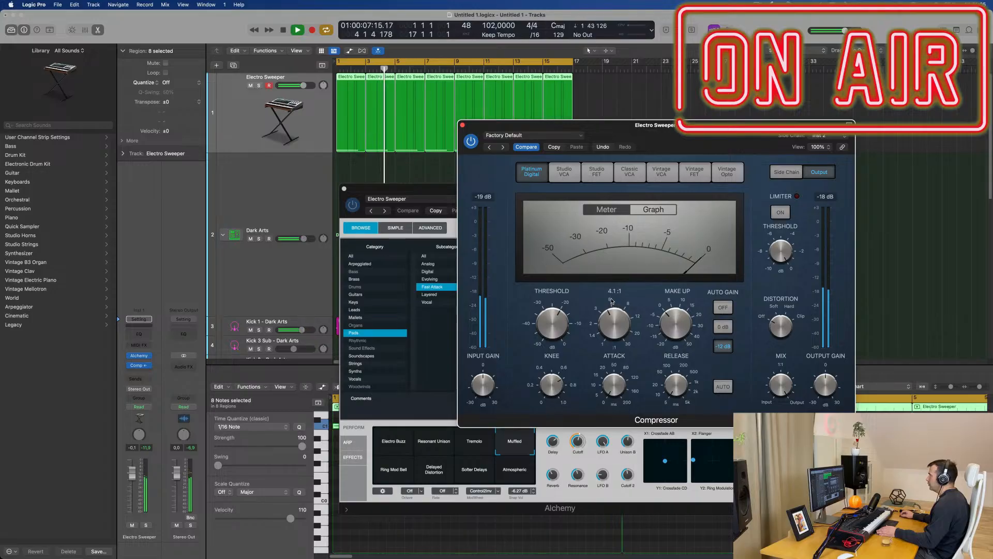
drag(707, 125, 657, 155)
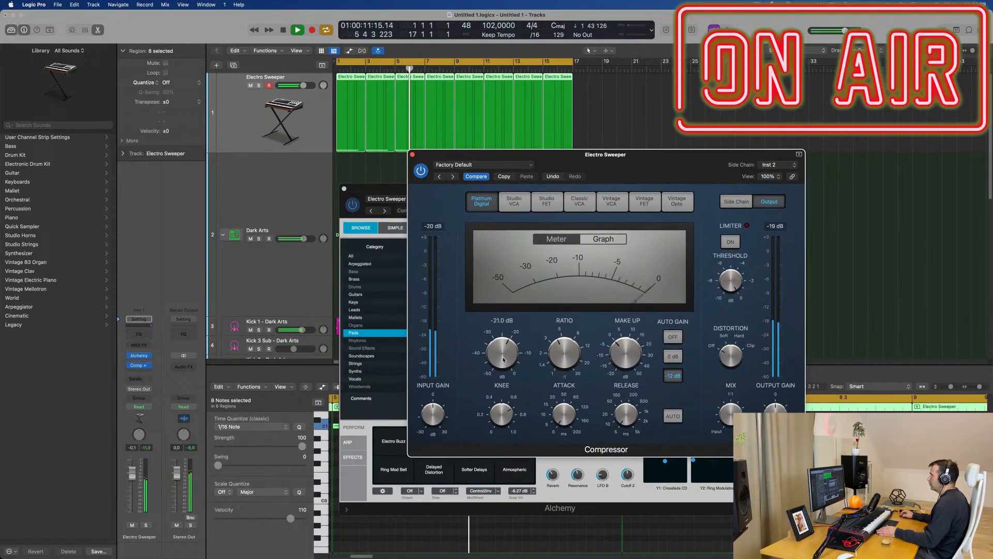
click(413, 155)
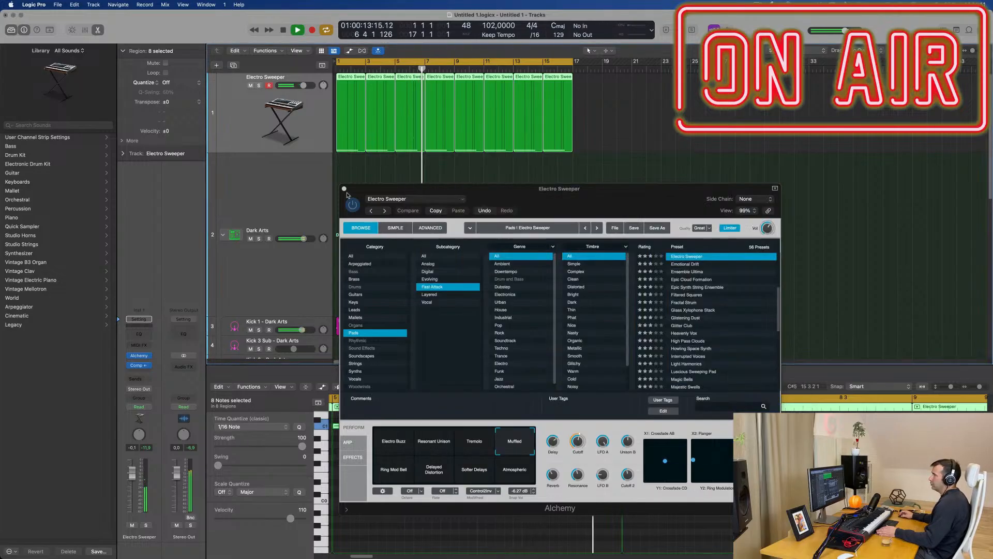
click(367, 182)
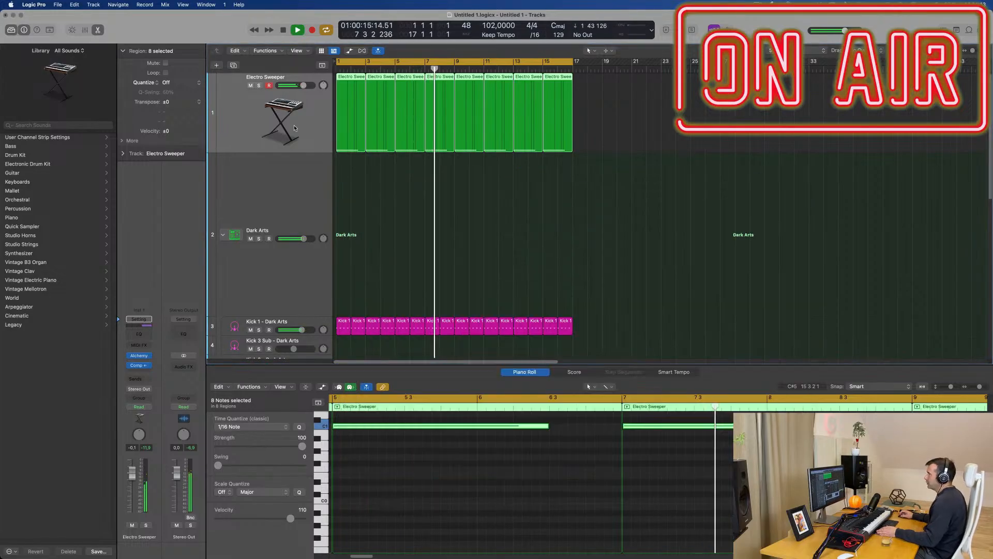
Step: Duplicate the Electro Sweeper track with its settings and open Alchemy on the new track
click(233, 66)
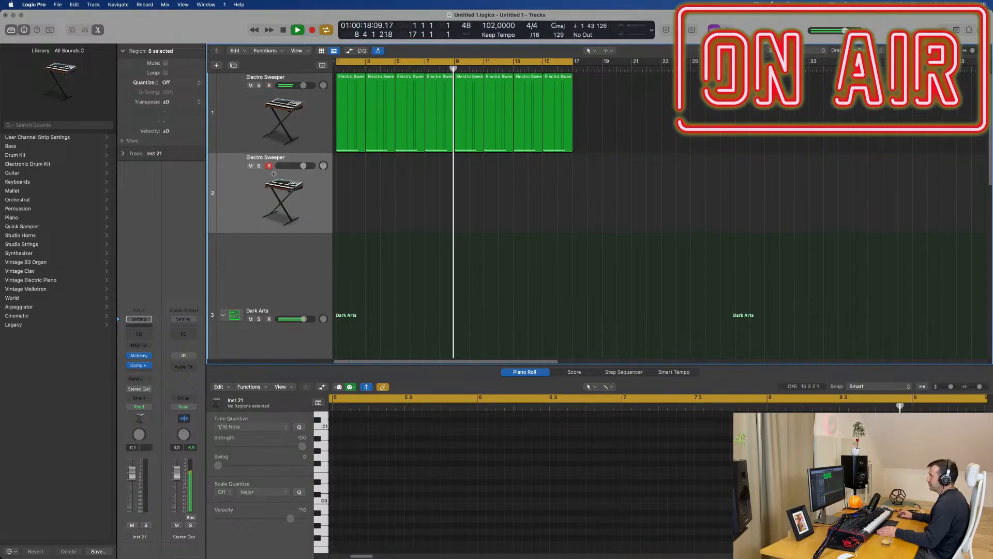
click(139, 354)
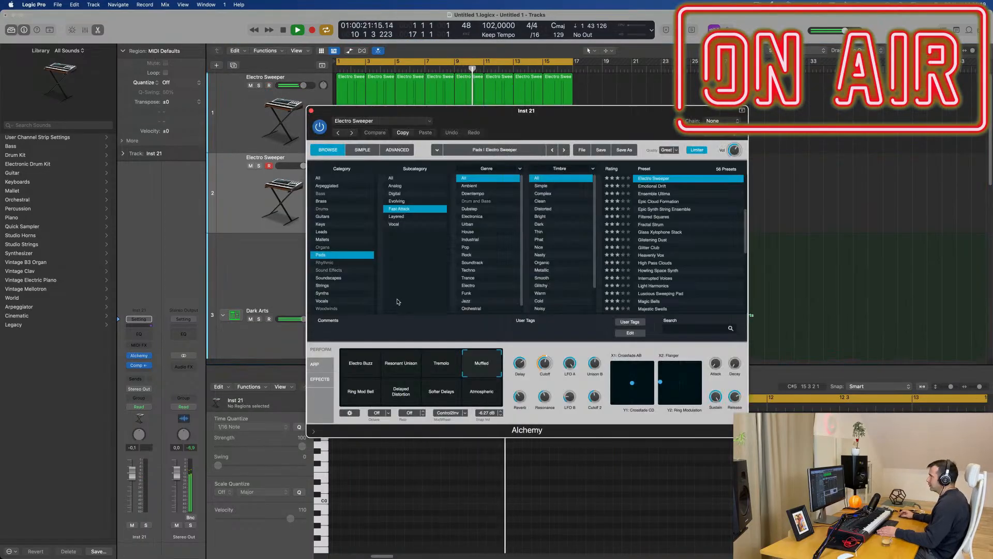
drag(574, 118, 484, 168)
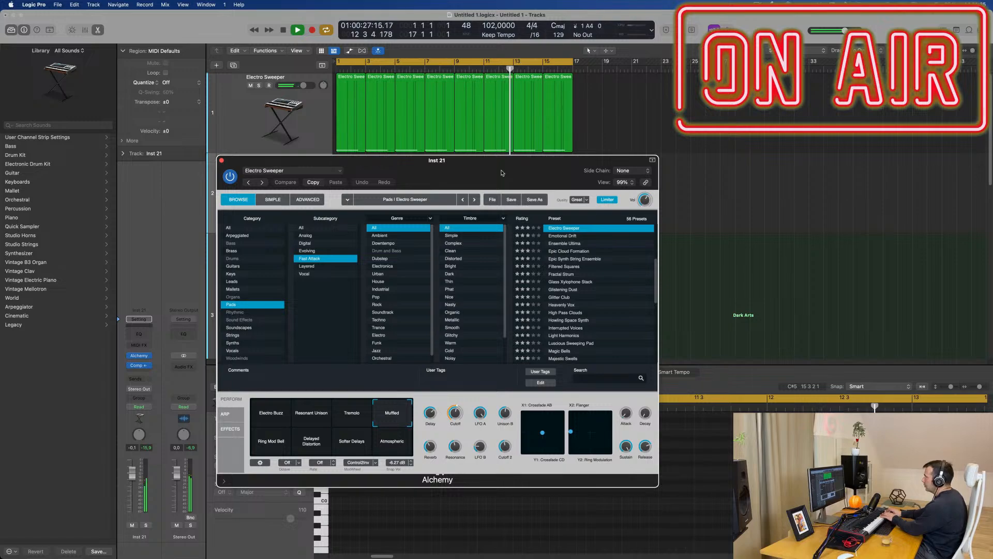
drag(506, 170, 532, 173)
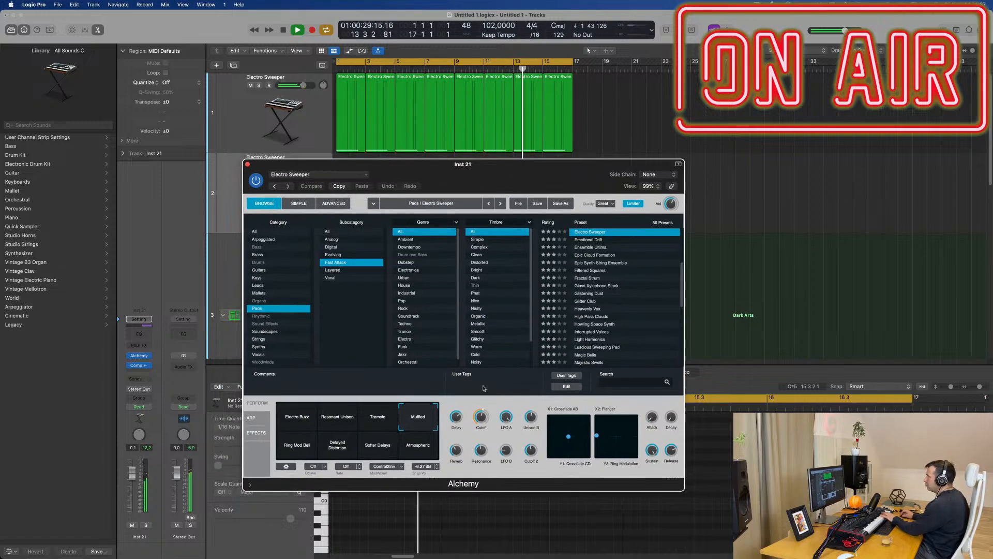
Step: Try the Atmospheric, Delayed Distortion and Softer Delays variations, settle on Ring Mod Bell, and lower the duplicate track's volume to -7.2 dB
click(412, 453)
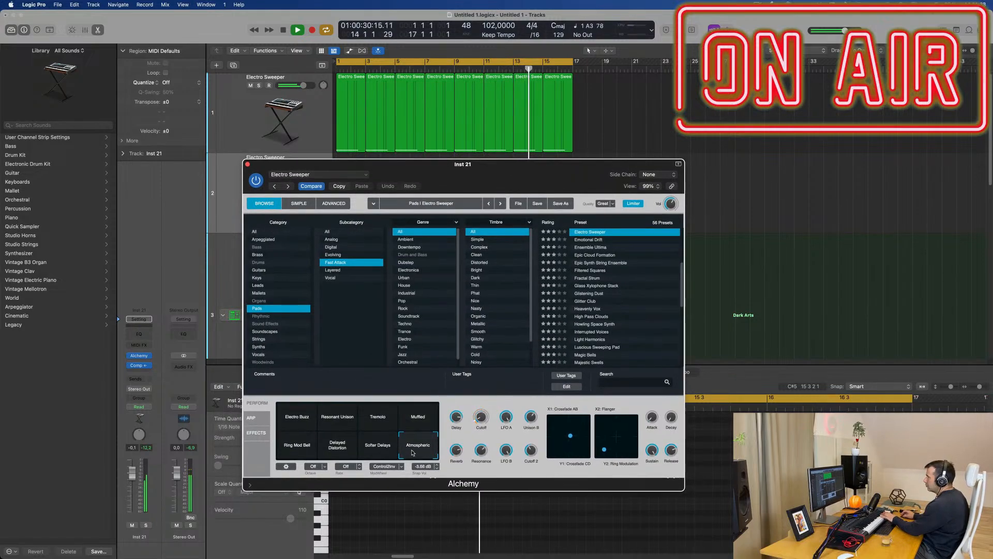
click(341, 453)
click(363, 448)
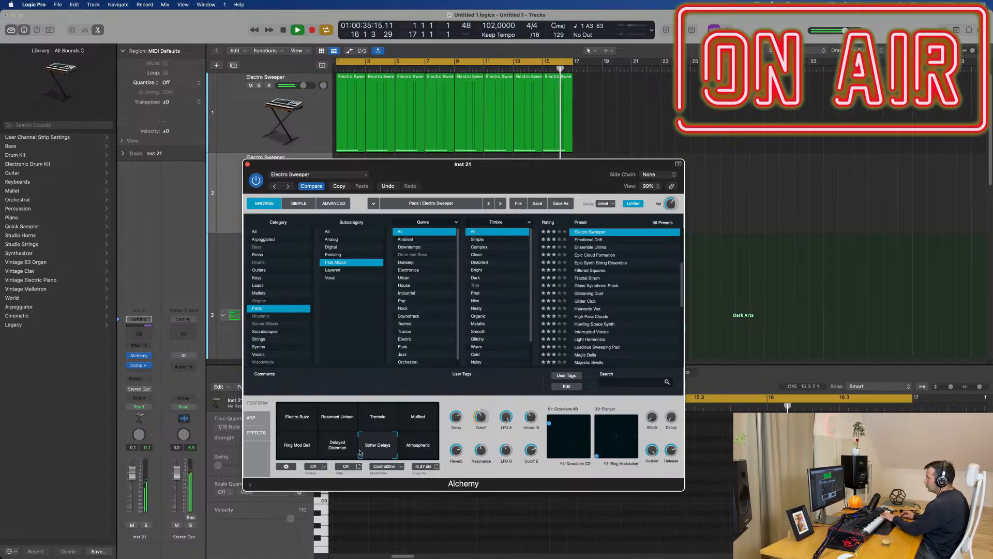
click(296, 451)
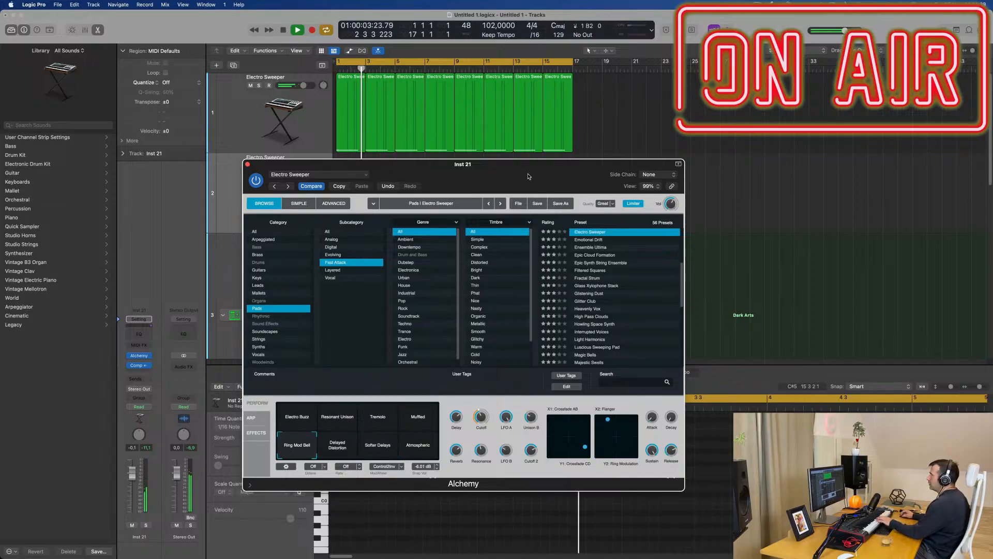
drag(528, 176, 623, 133)
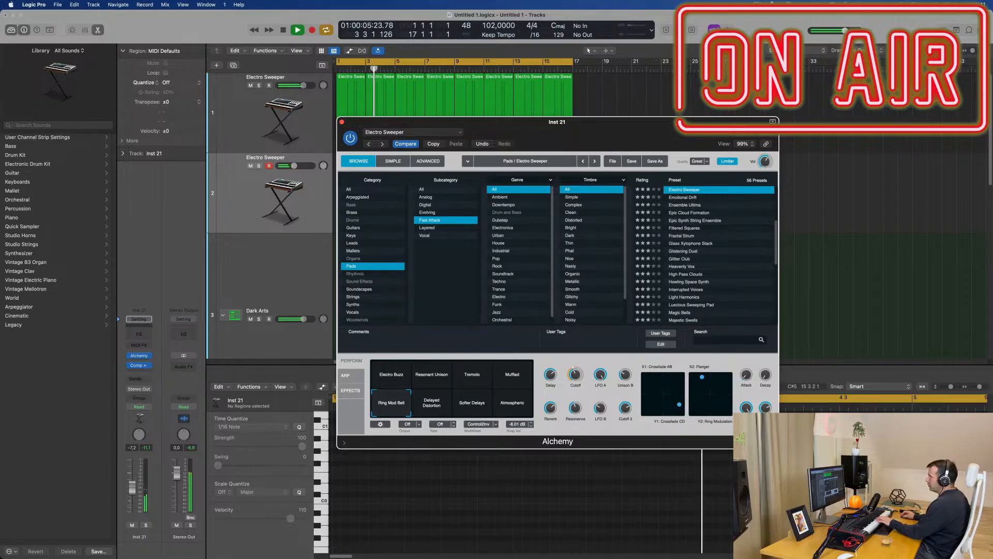
click(132, 500)
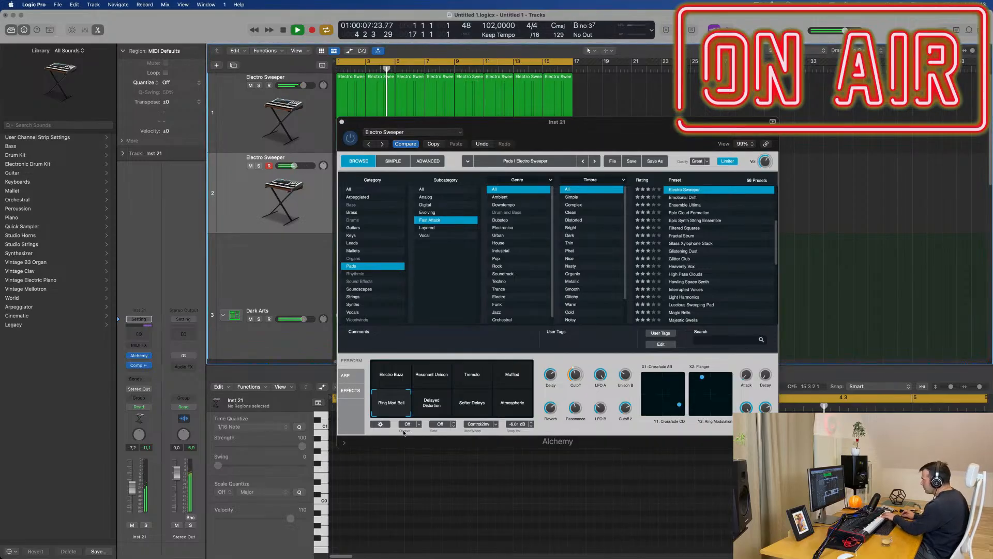
Step: Load the Emotional Drift pad preset in the second track's Alchemy
click(686, 201)
click(686, 201)
drag(626, 136, 718, 154)
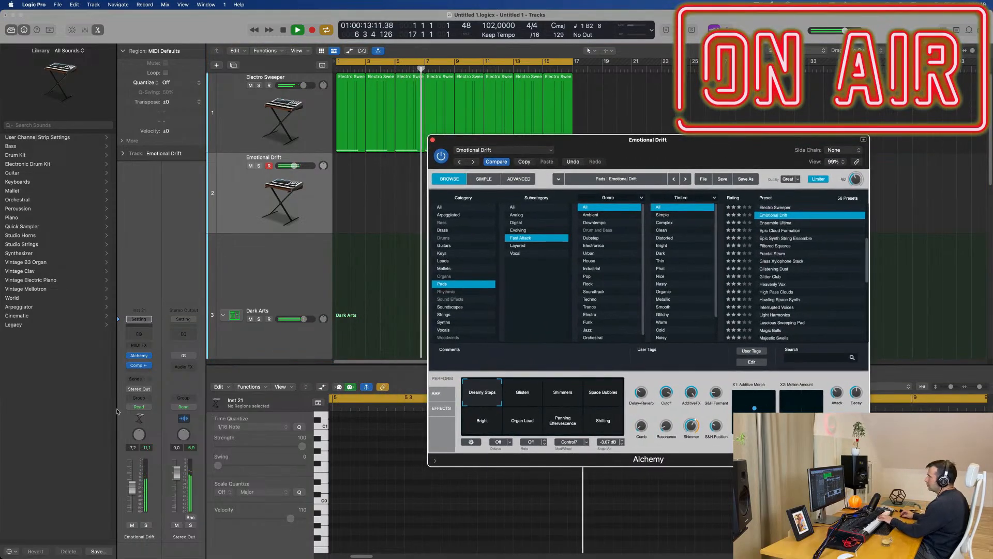
Step: Add a send to Bus 2 on the Emotional Drift track
click(133, 379)
mouse_move(155, 391)
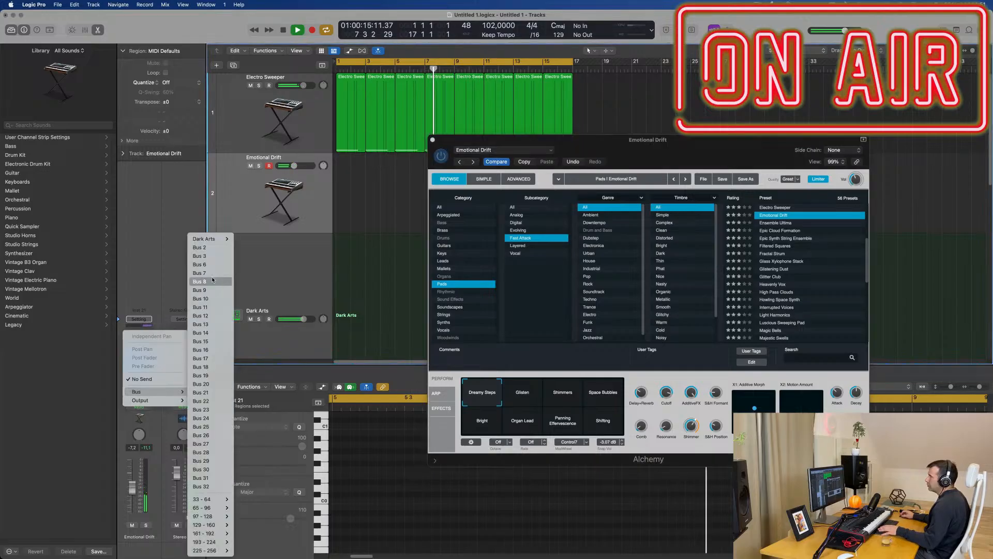
click(213, 250)
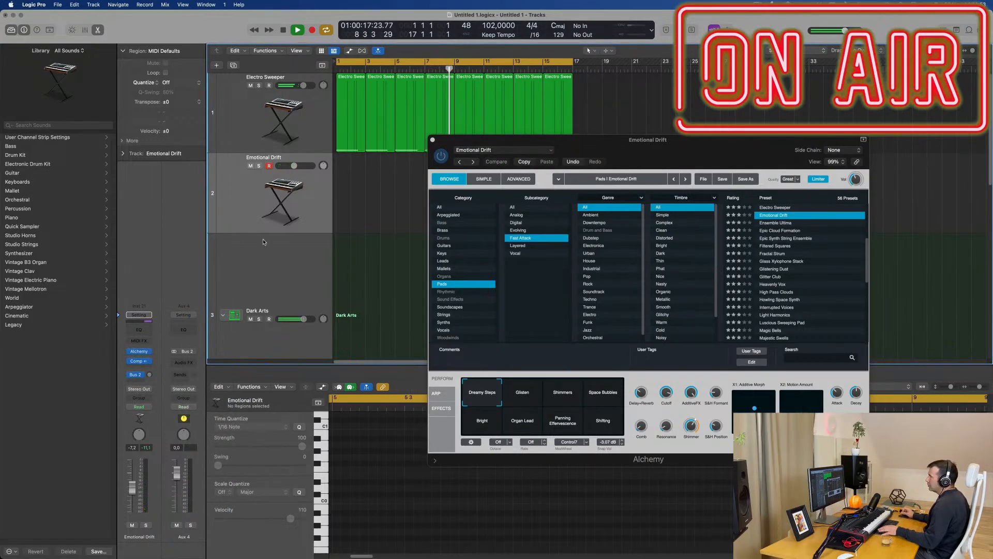
Step: Insert a stereo SilverVerb on the Bus 2 aux channel, load its grandiose preset and move its window aside
click(184, 362)
mouse_move(206, 417)
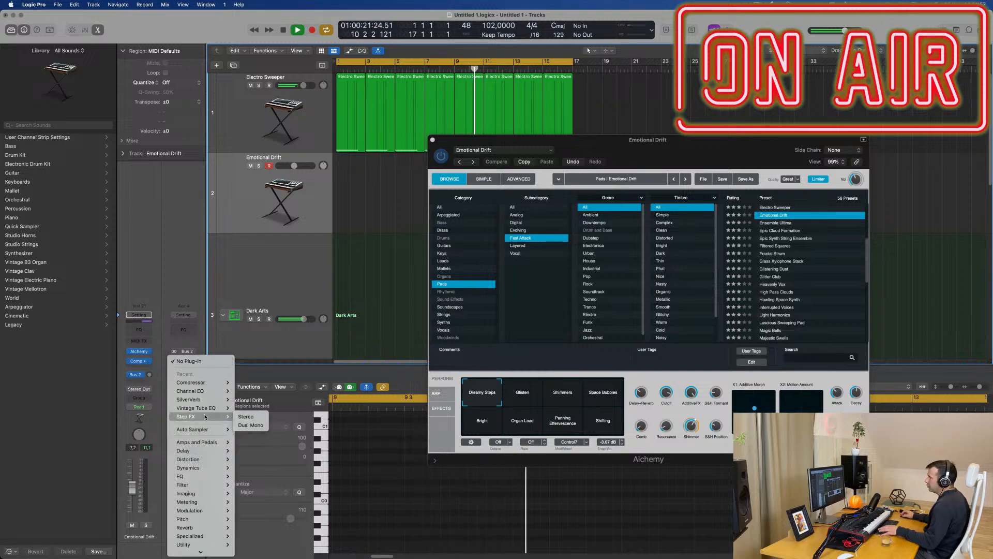
click(246, 399)
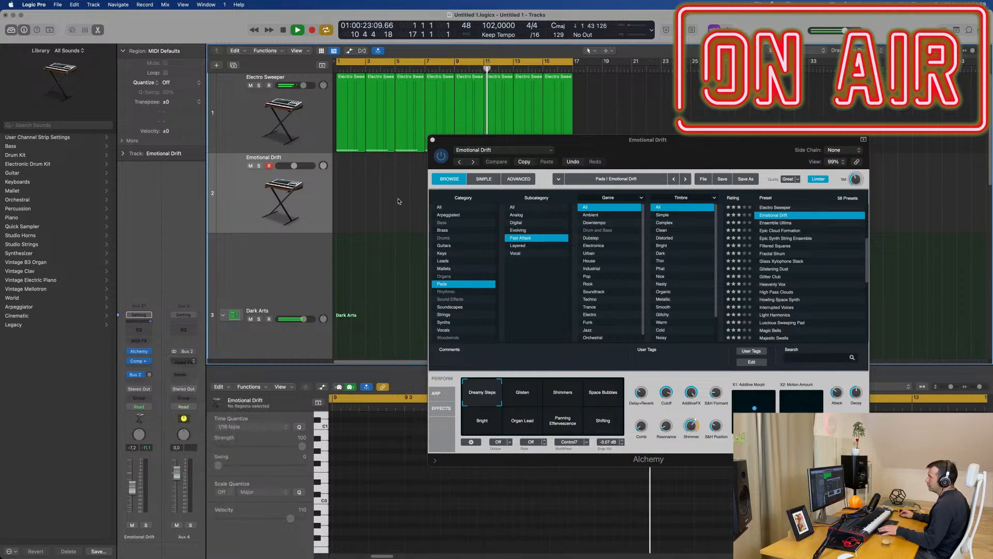
click(404, 122)
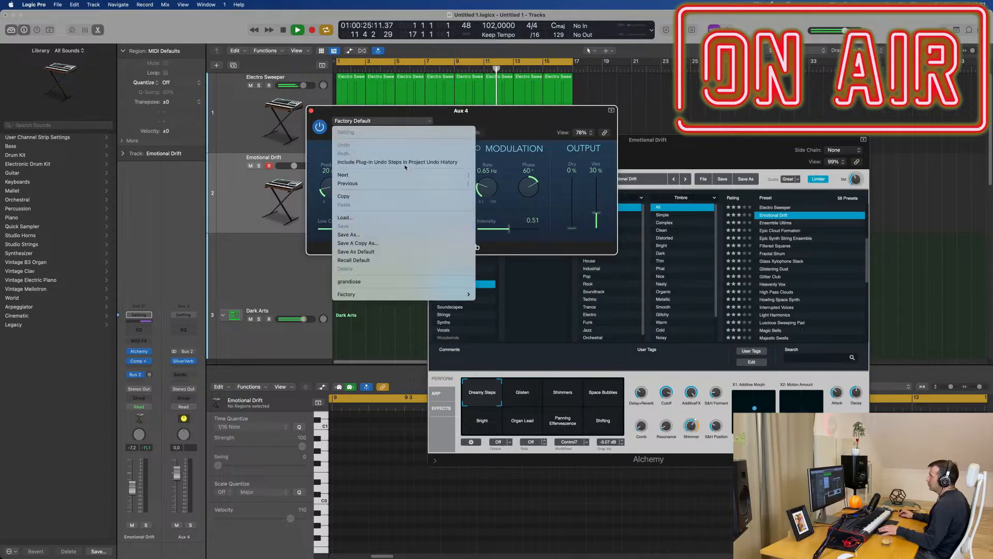
click(409, 283)
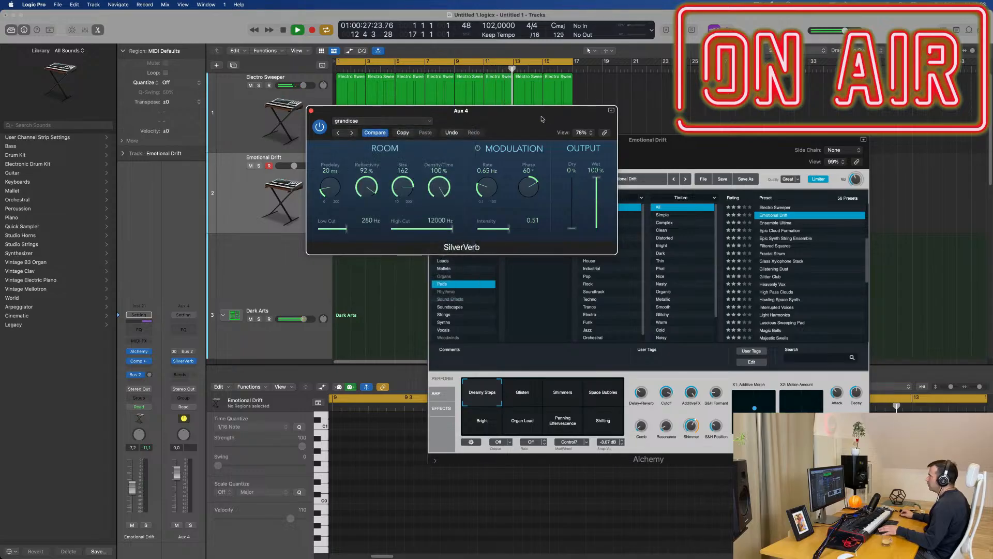
drag(542, 119, 698, 203)
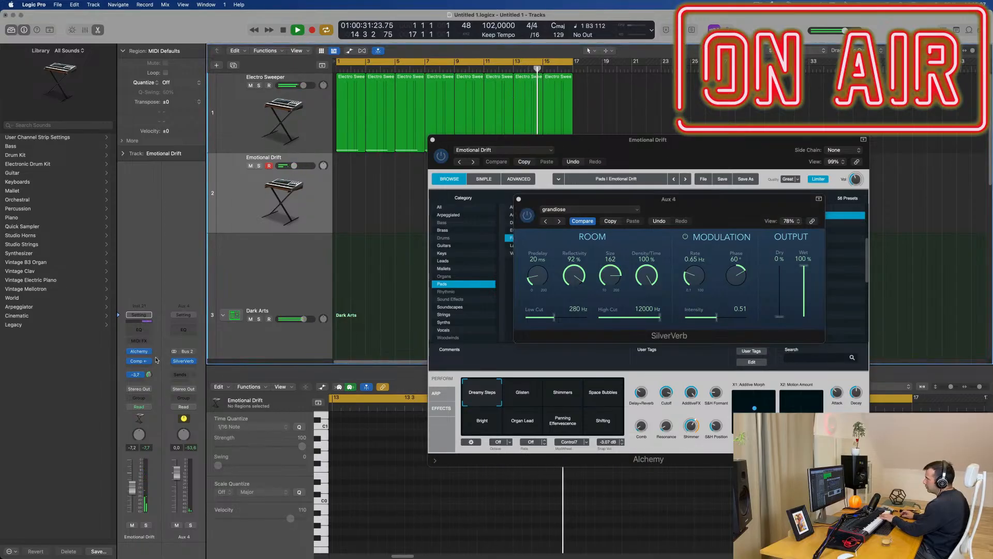
Step: Raise the Emotional Drift track's Bus 2 send level and lower the track's volume to about -13.8 dB
click(150, 375)
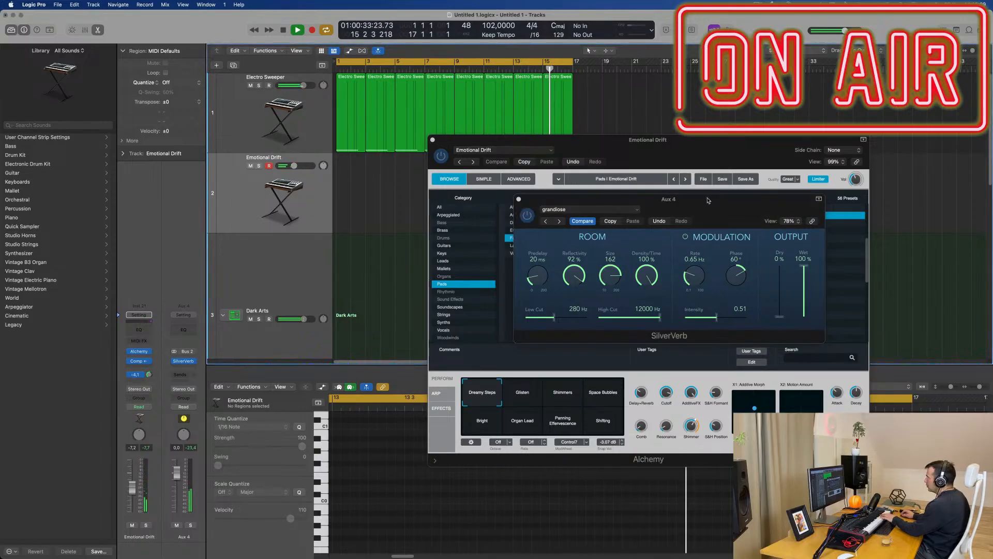
drag(707, 200, 280, 270)
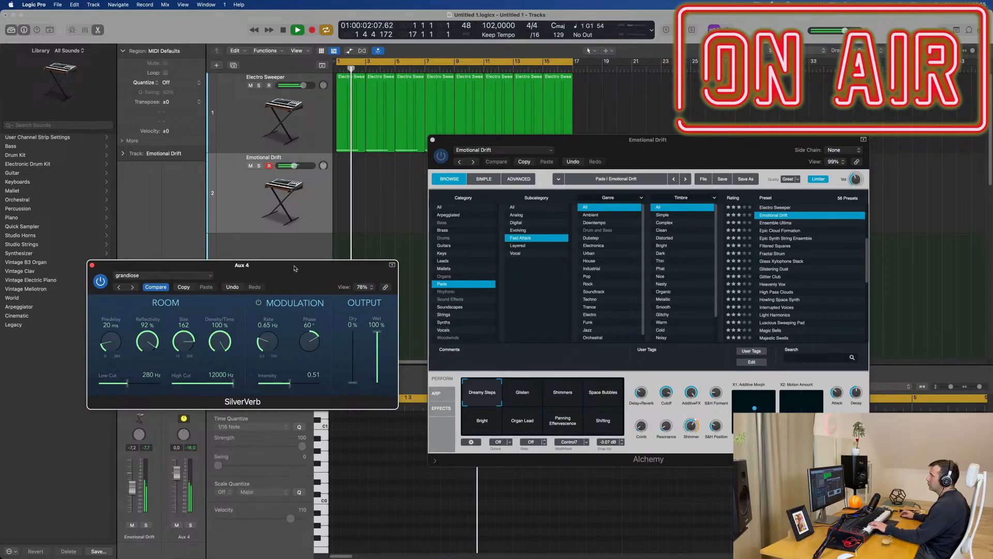
drag(300, 268, 540, 261)
drag(138, 489, 131, 506)
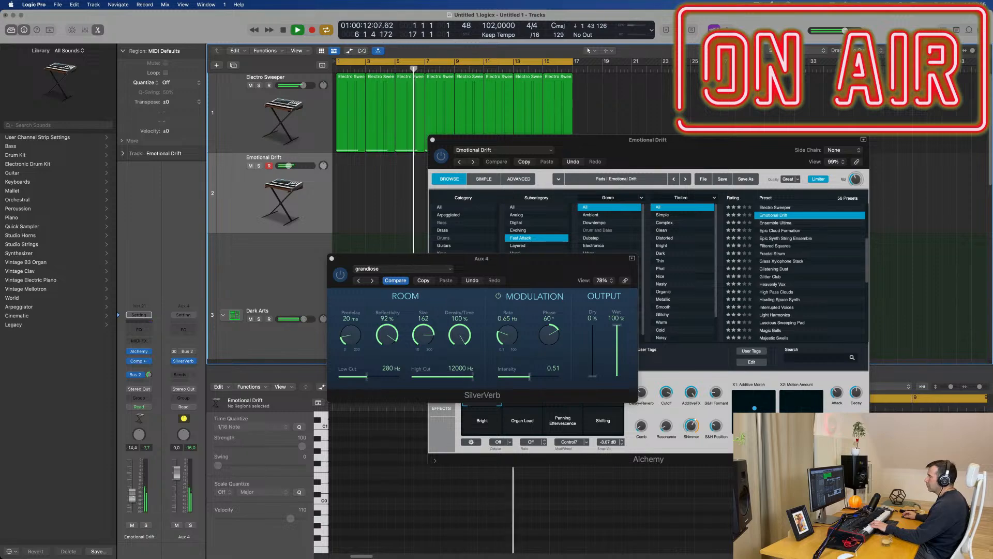
drag(135, 501, 133, 498)
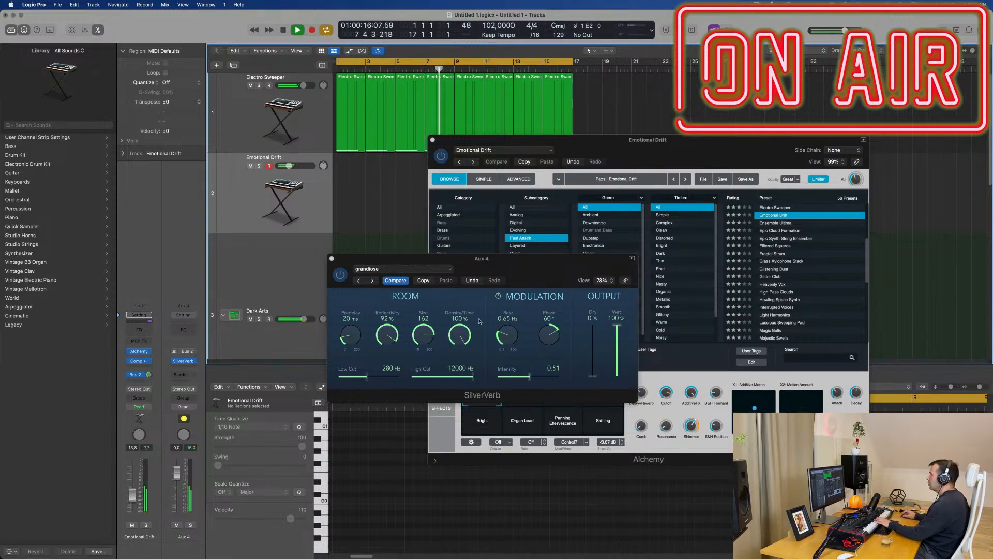
Step: Try the Glisten, Shimmers, Space Bubbles and Bright variations of Emotional Drift in Alchemy and settle on Organ Lead
drag(562, 258, 515, 260)
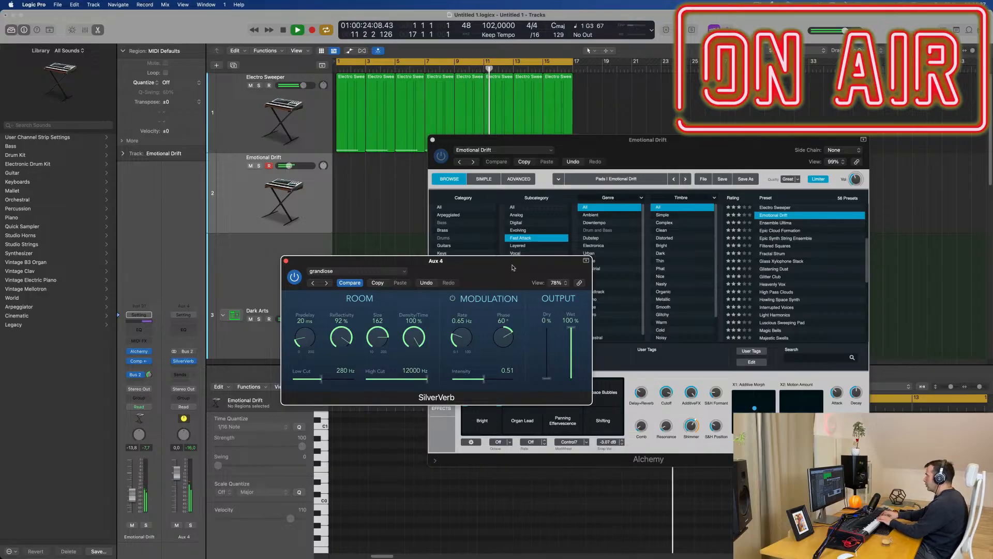
drag(512, 268, 674, 31)
drag(786, 151, 688, 181)
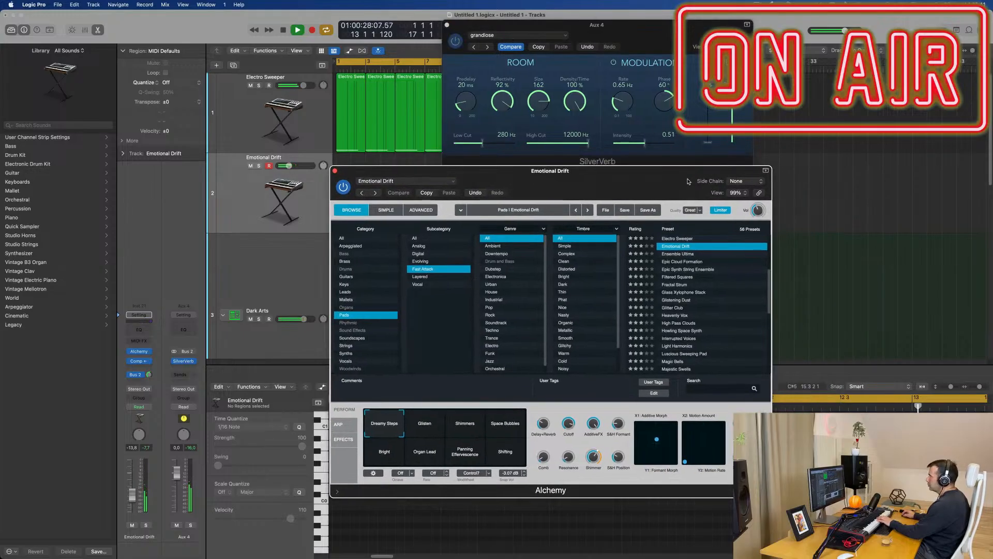
click(428, 430)
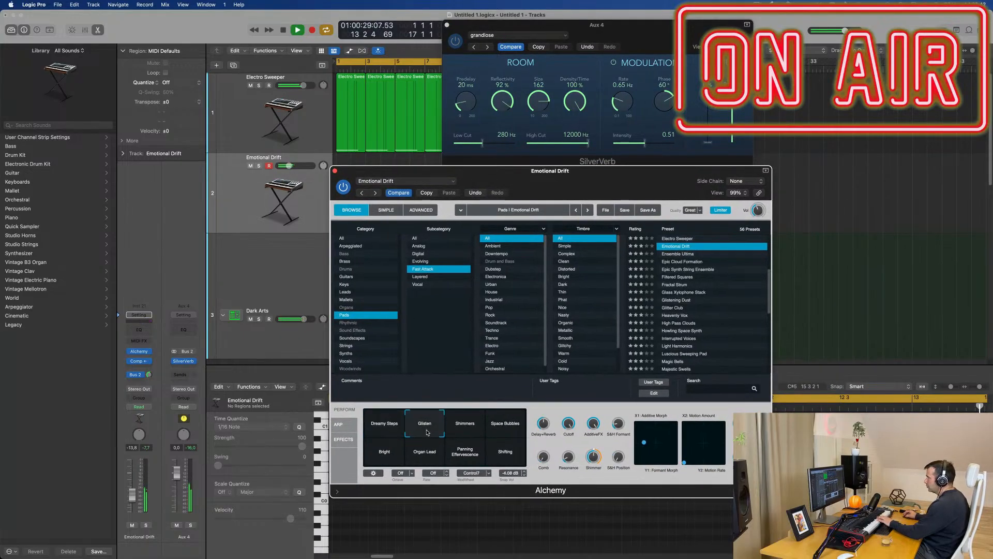
click(468, 429)
click(510, 429)
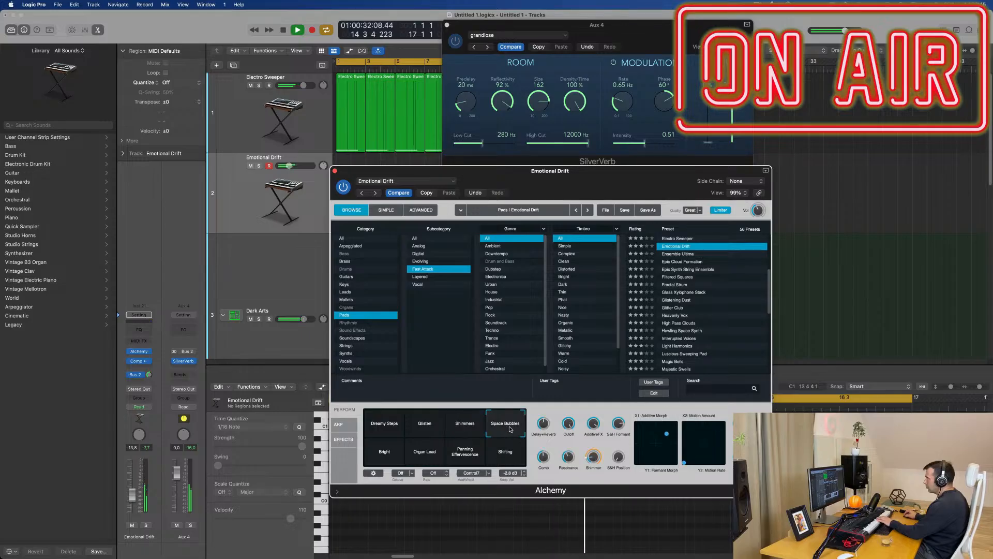
click(388, 454)
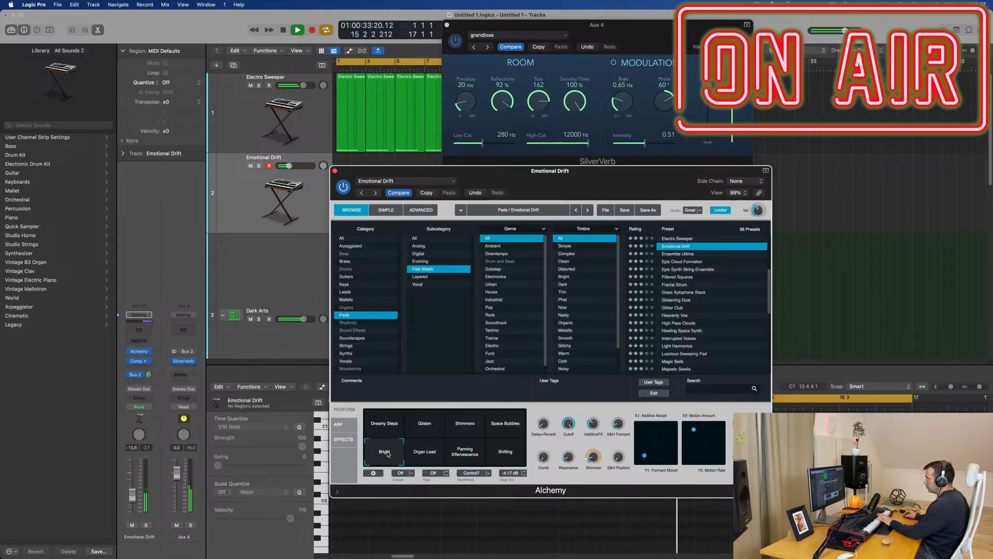
click(426, 455)
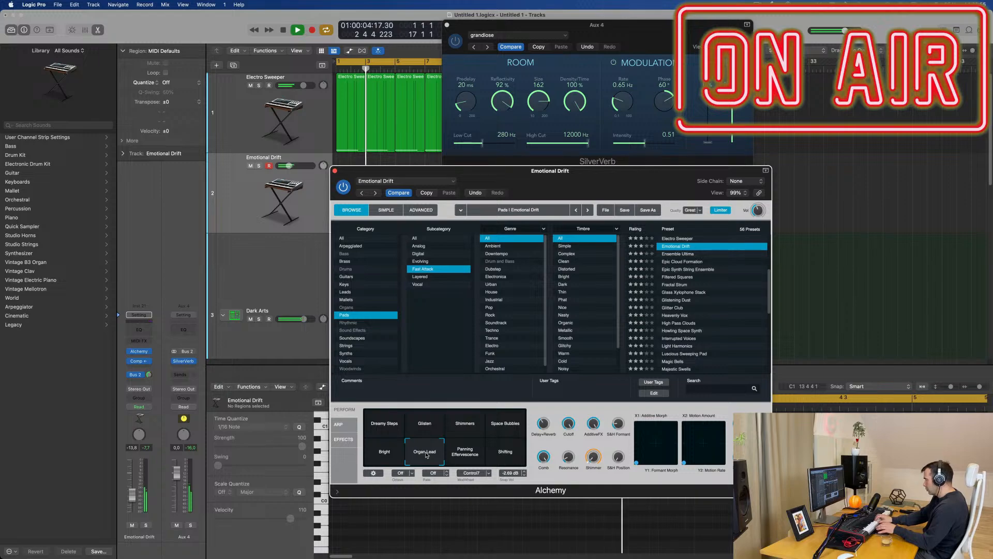
Step: Record a melody on the Emotional Drift track over the loop, stop recording and move the plug-in windows off the arrangement
key(r)
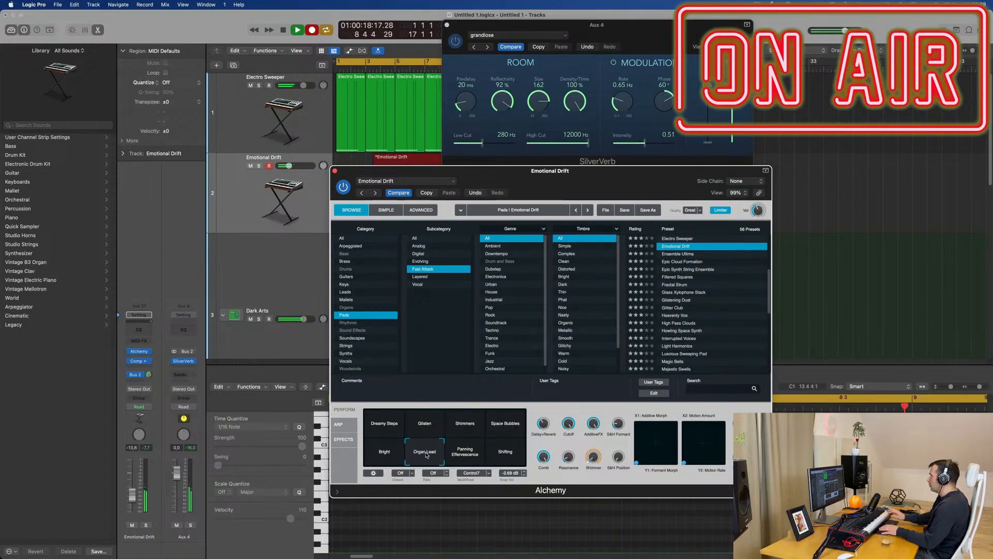
drag(600, 40, 892, 127)
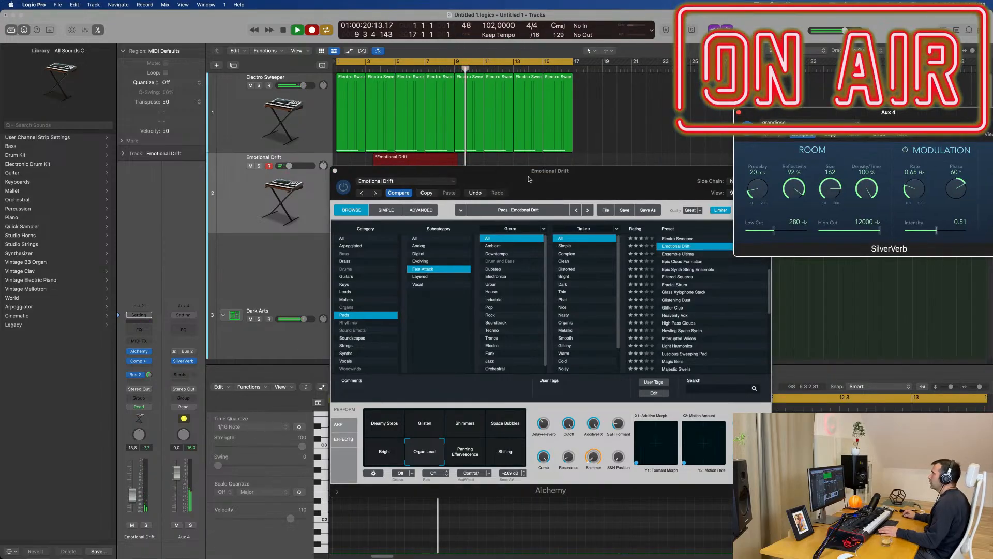
key(space)
drag(595, 174, 865, 249)
Step: Move the recorded Emotional Drift region to bar 1, open it in the Piano Roll and play it back from the start
key(space)
drag(390, 159, 369, 159)
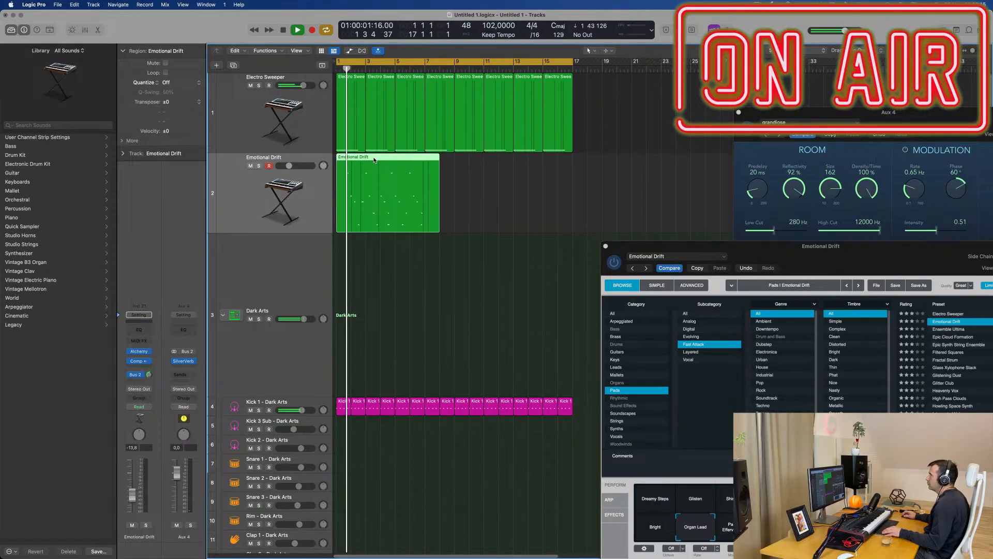
double_click(371, 160)
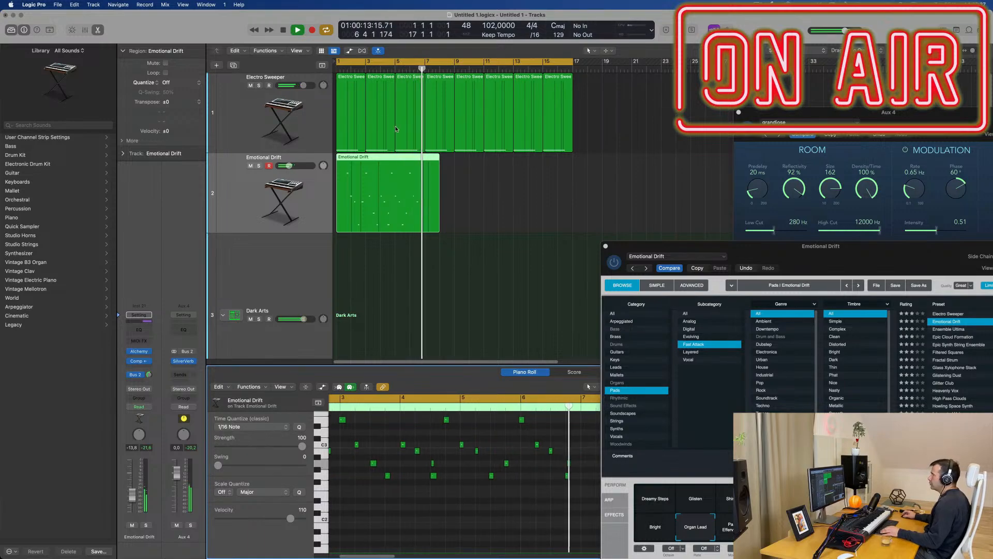
key(space)
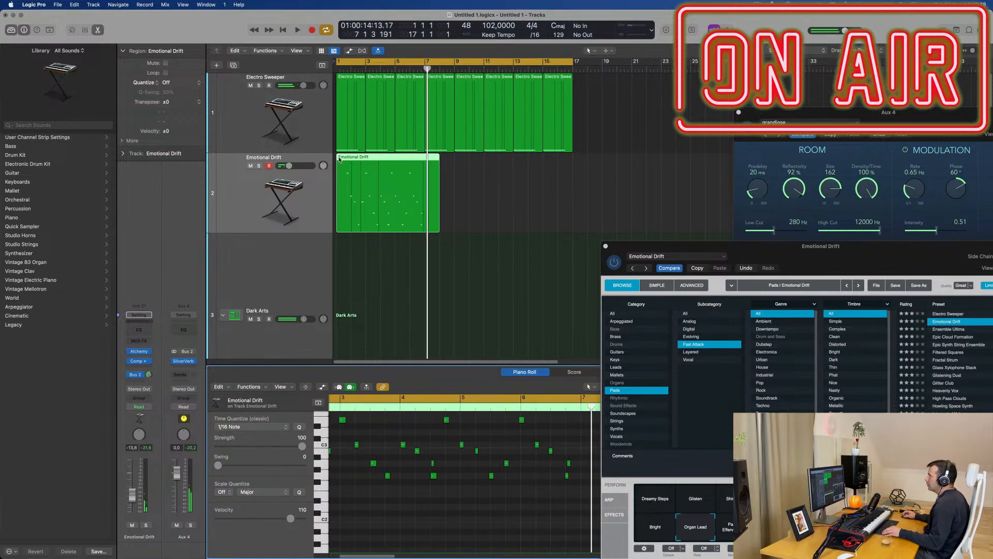
key(space)
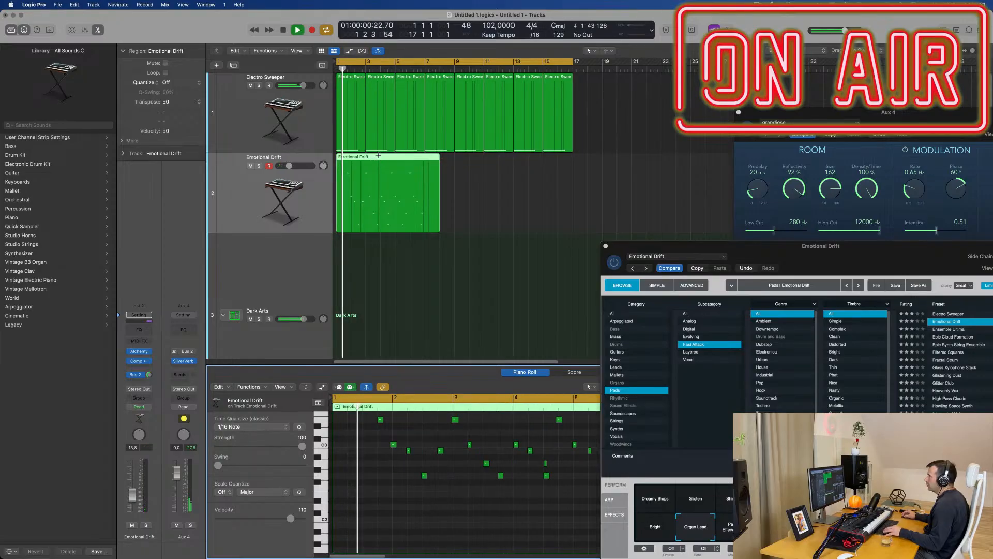
Step: Split the Emotional Drift region at bar 4, delete its first part and move the remainder to bar 1
super+double_click(380, 158)
click(365, 160)
key(Delete)
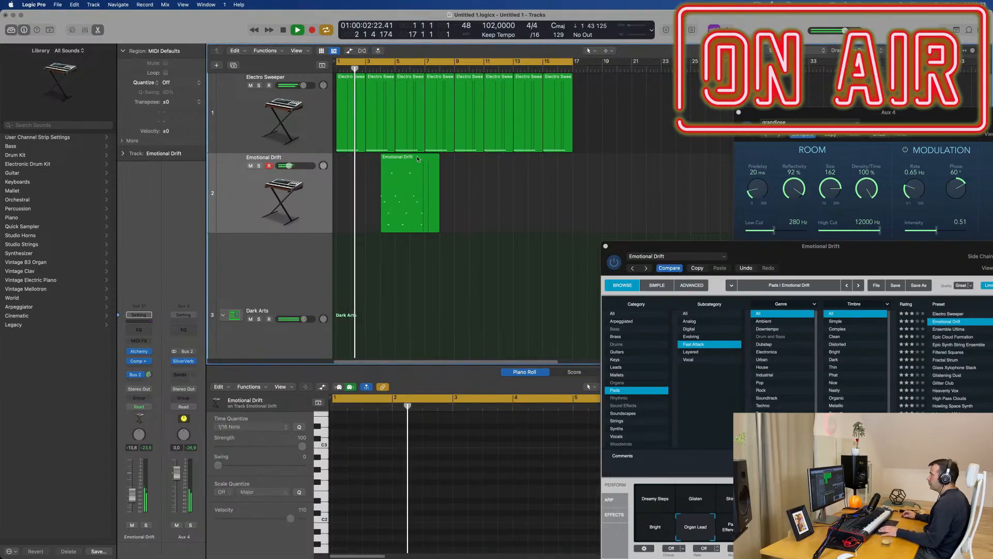
drag(414, 160, 369, 160)
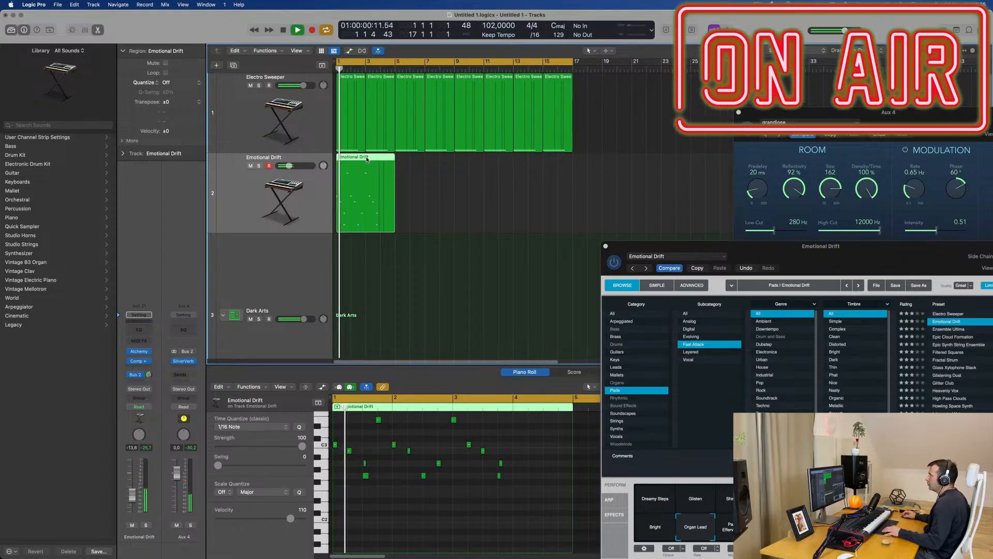
Step: Split the Emotional Drift region at bar 3, splitting the crossing notes, and delete the second part
super+click(367, 156)
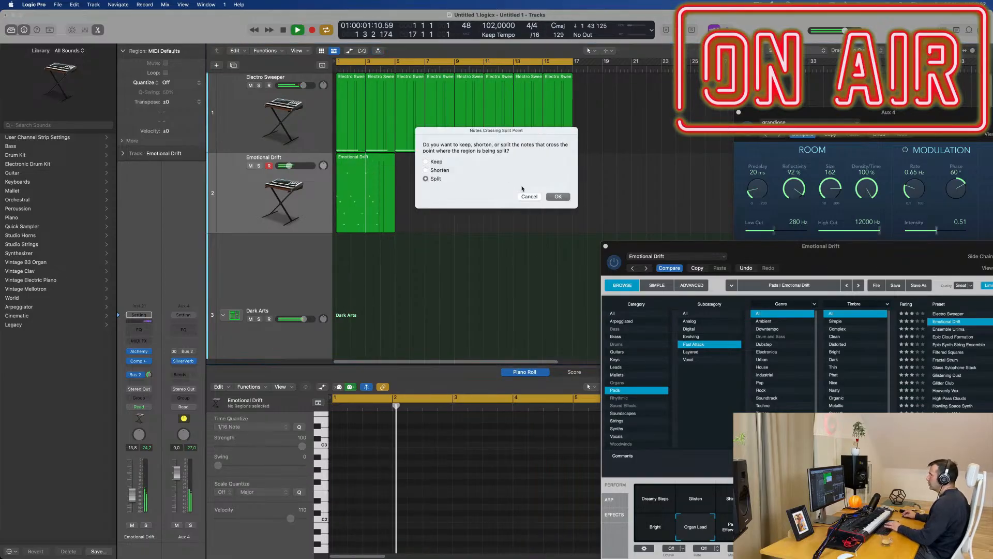
click(557, 196)
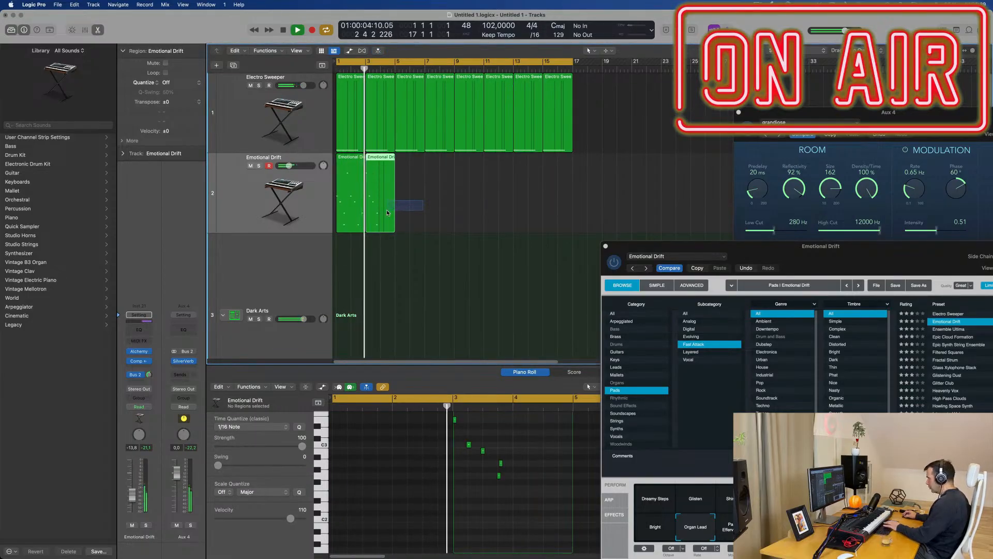
key(Delete)
key(space)
Step: Inspect the two-bar region's notes and delete the short stray note at the third beat of bar 1 during playback
click(355, 161)
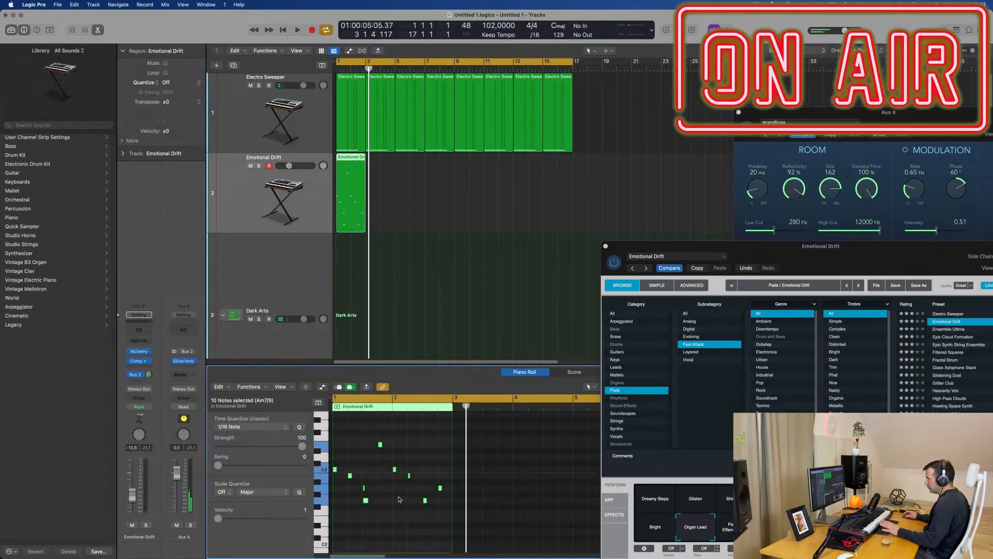
key(space)
scroll(404, 500, up, 5)
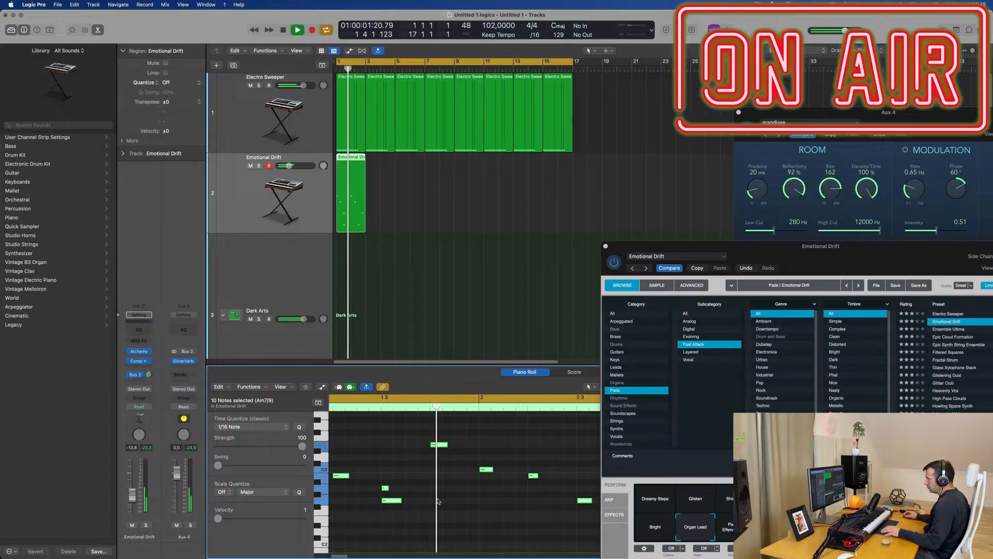
scroll(438, 500, down, 2)
key(space)
key(space)
drag(442, 477, 418, 488)
scroll(429, 489, down, 2)
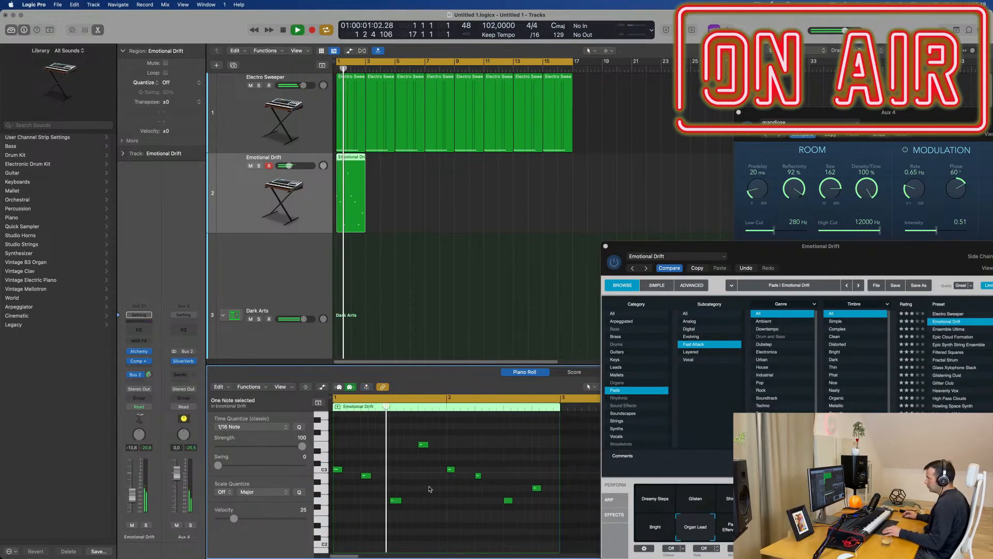
scroll(440, 497, down, 2)
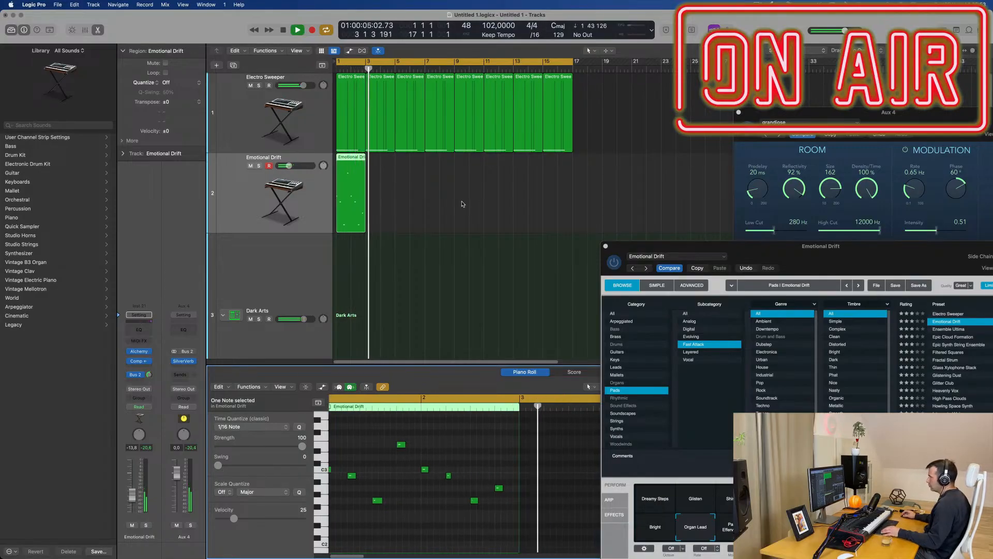
Step: Copy the two-bar Emotional Drift region to bars 5, 9 and 13, and select all four regions on the track
key(Return)
drag(421, 200, 419, 164)
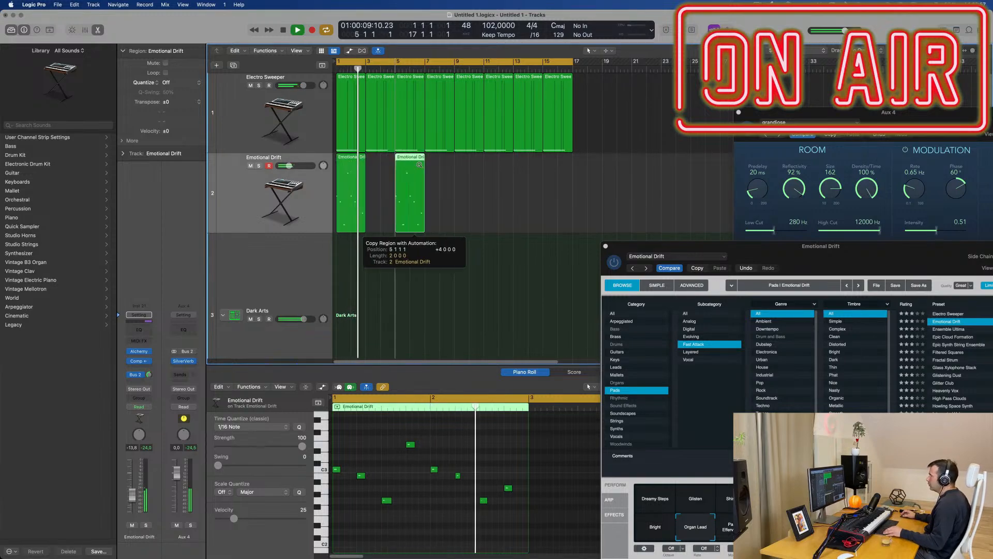
shift+click(347, 171)
drag(344, 168, 462, 169)
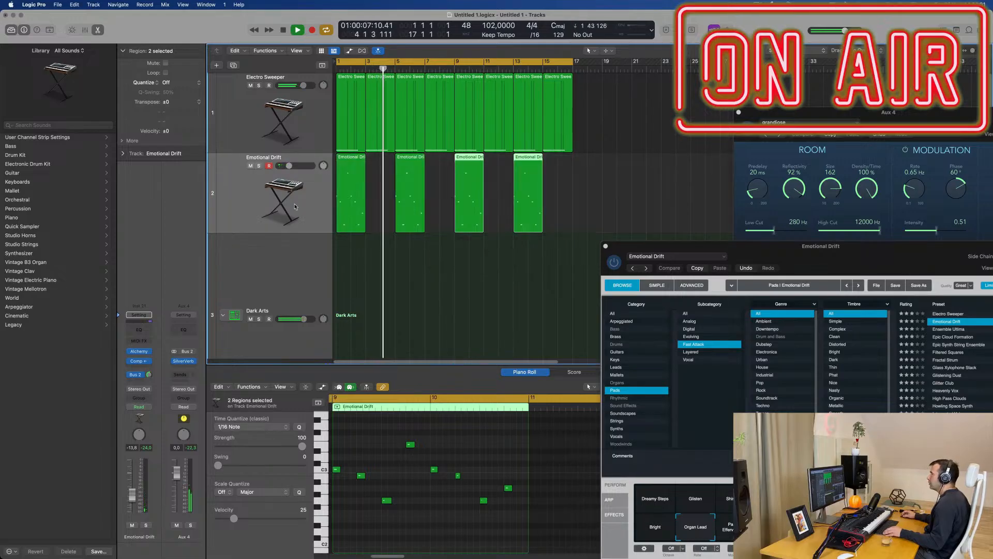
key(super+Left)
click(295, 206)
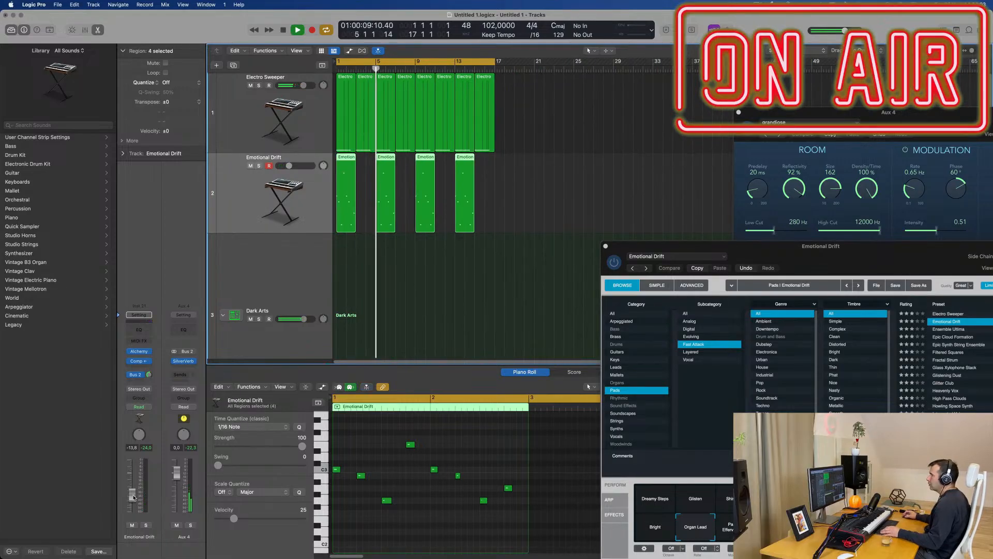
Step: Close the Alchemy instrument window of the Emotional Drift track
drag(750, 253, 625, 194)
mouse_move(683, 210)
mouse_down()
mouse_move(543, 297)
mouse_move(702, 213)
mouse_move(674, 209)
mouse_move(721, 213)
mouse_move(686, 216)
mouse_up()
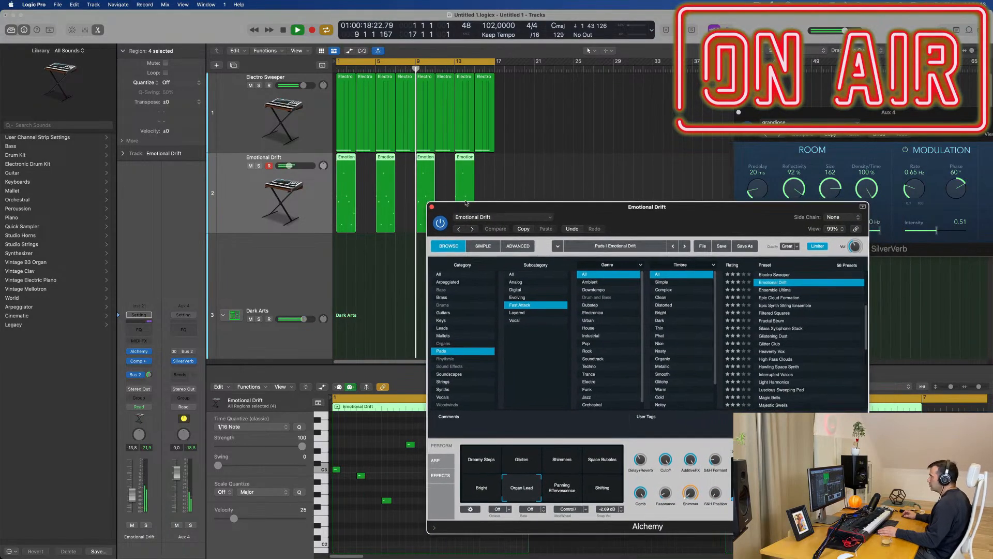
click(432, 208)
Step: Select the Rim - Dark Arts track and record a short rim pattern over its first two bars
scroll(416, 253, down, 6)
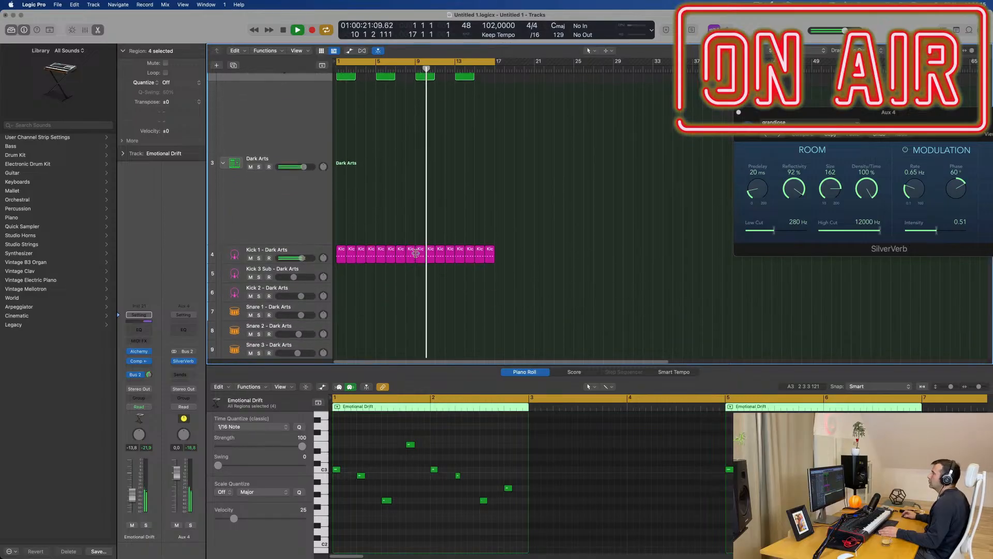
scroll(416, 254, down, 5)
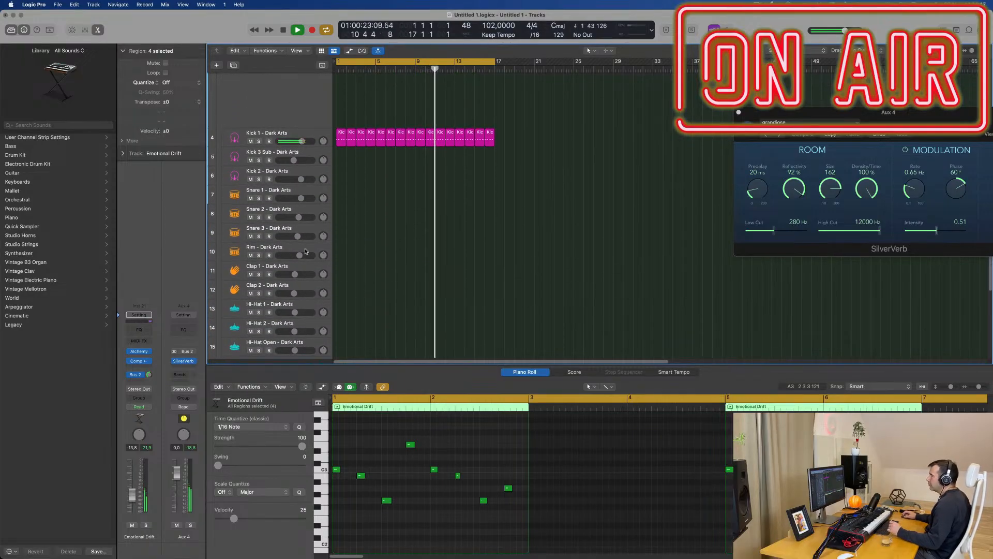
click(305, 252)
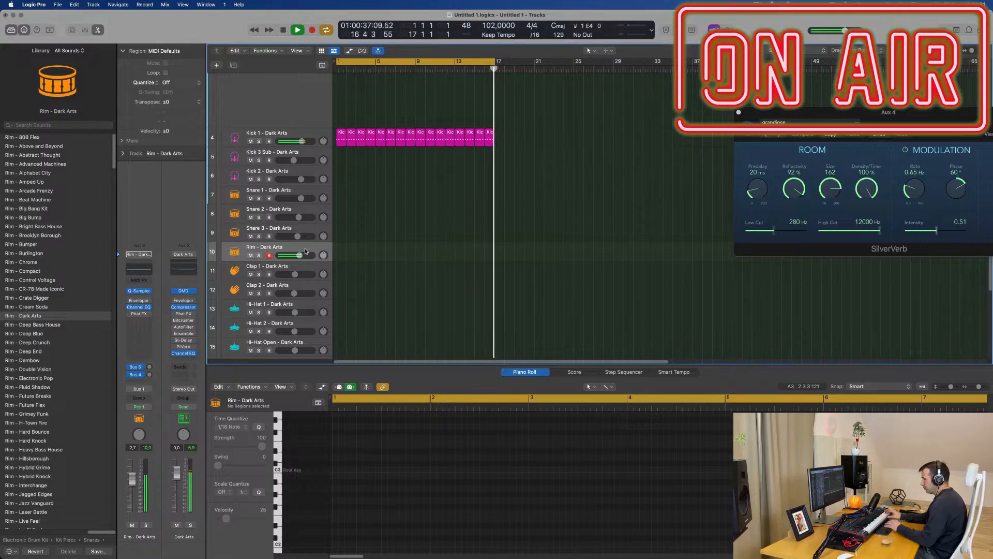
key(r)
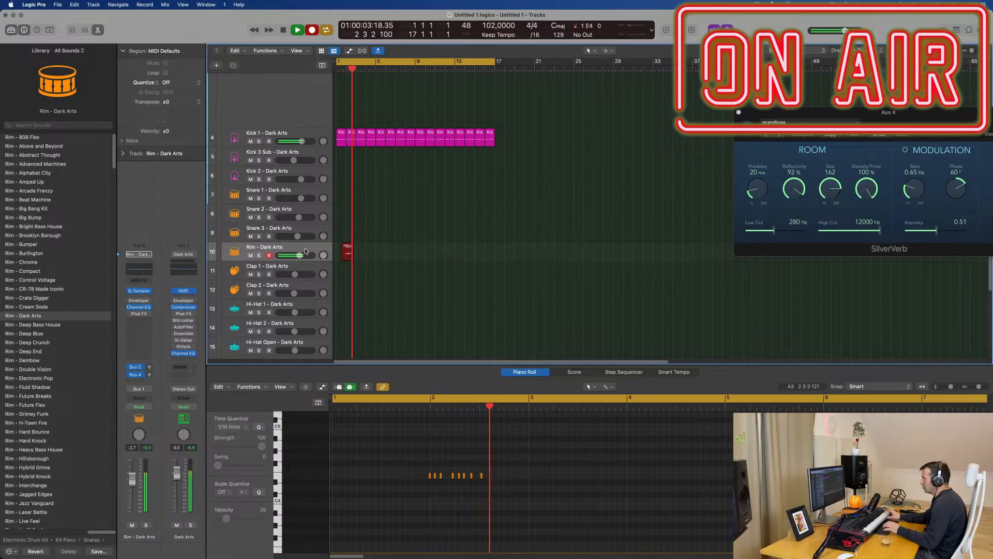
key(space)
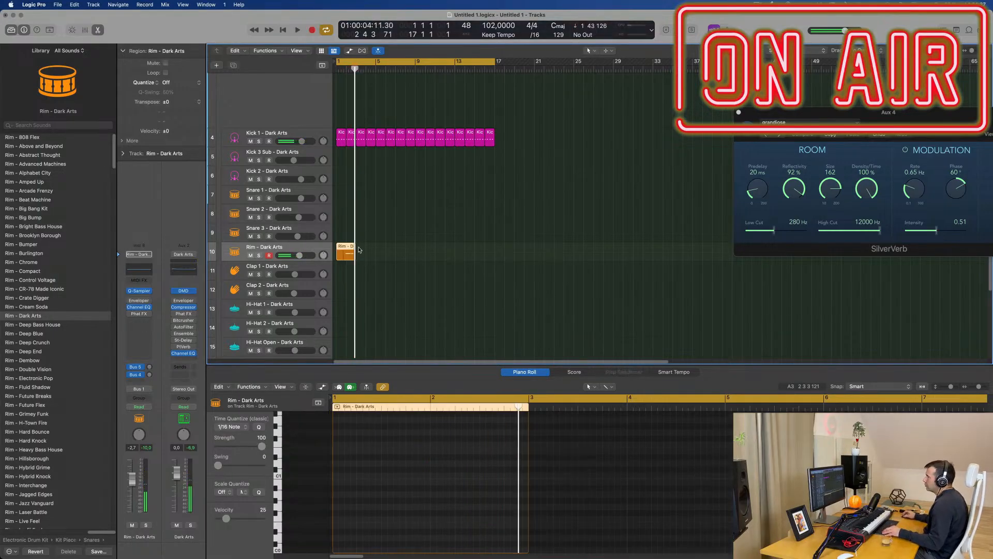
Step: Split the rim region at bar 2, delete its first part and move the remaining part to bar 1
scroll(358, 250, up, 5)
super+double_click(369, 250)
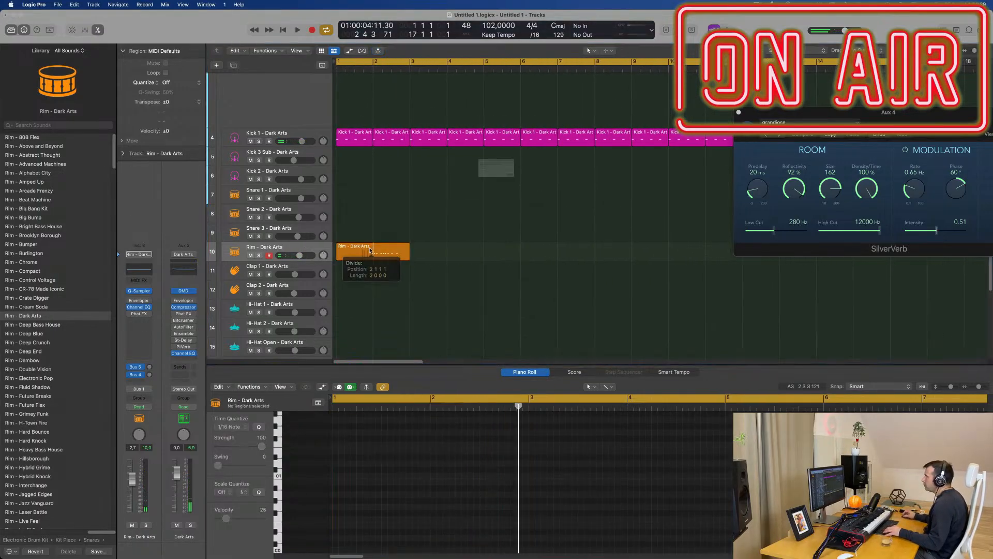
click(548, 196)
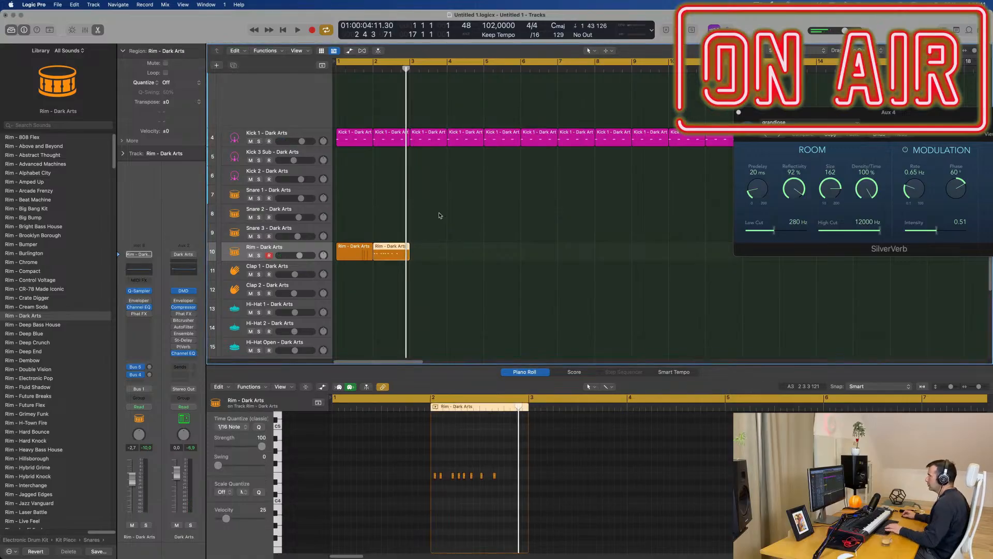
click(359, 251)
key(Delete)
drag(386, 250, 349, 253)
Step: Quantize all notes of the one-bar rim region to 1/16 notes and play the result
scroll(427, 504, up, 5)
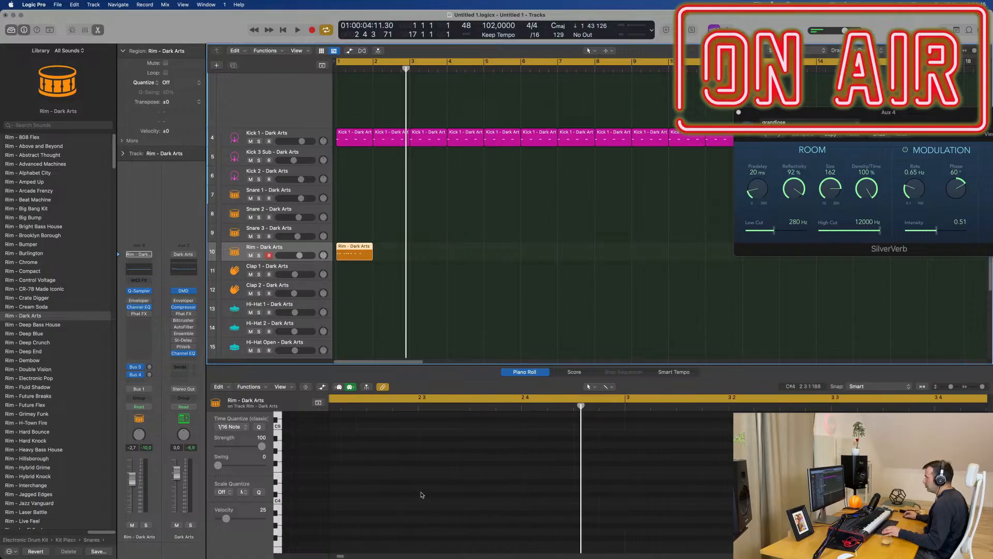
scroll(421, 495, left, 9)
key(space)
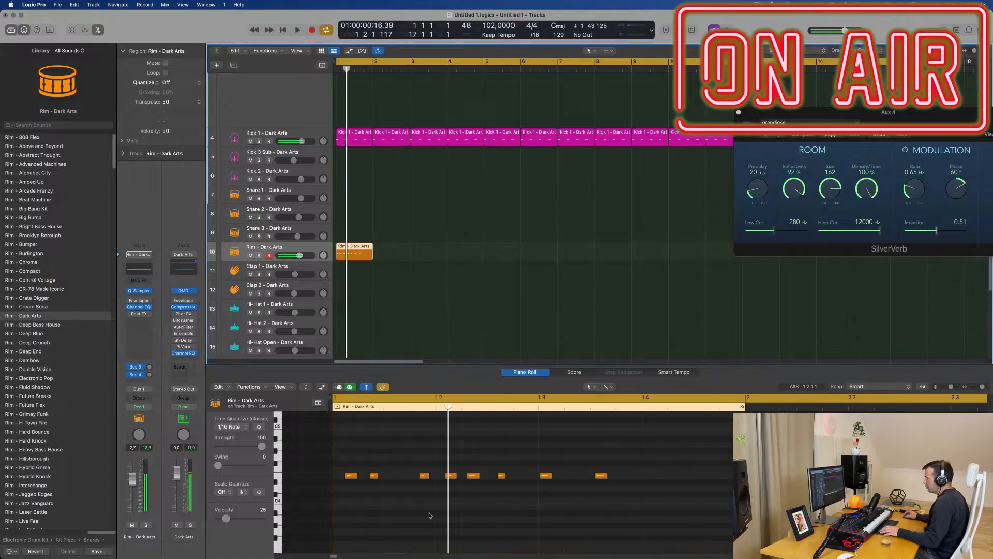
click(427, 513)
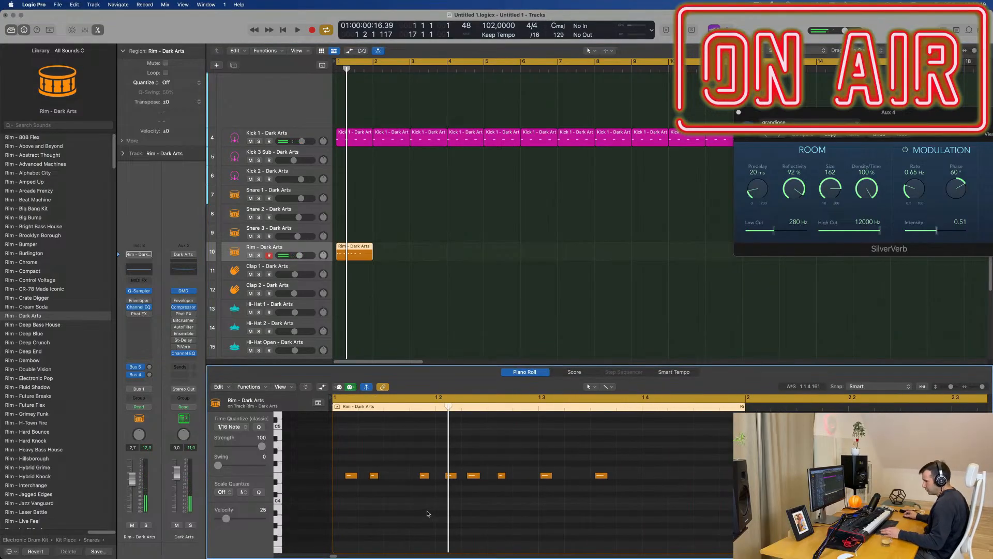
key(super+a)
key(super+q)
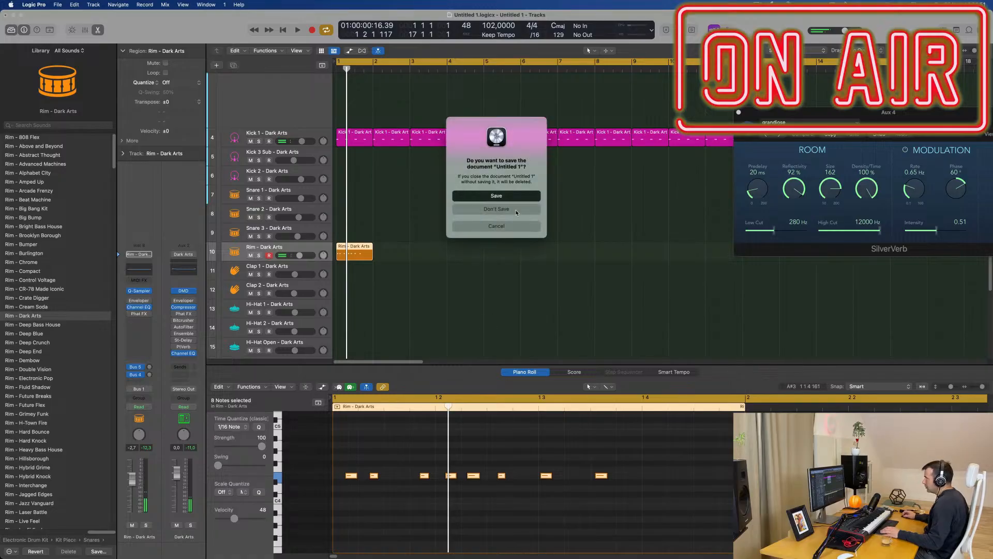
click(509, 227)
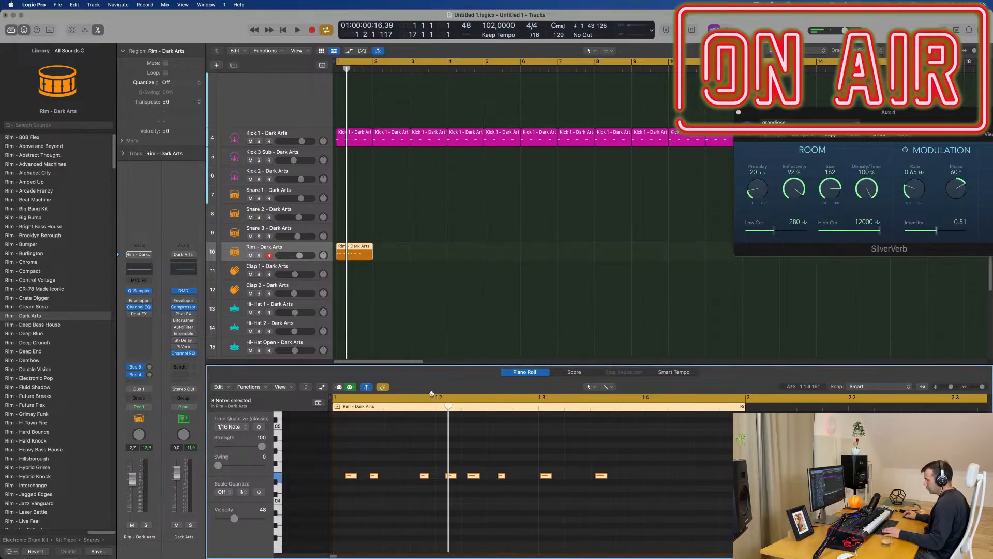
key(space)
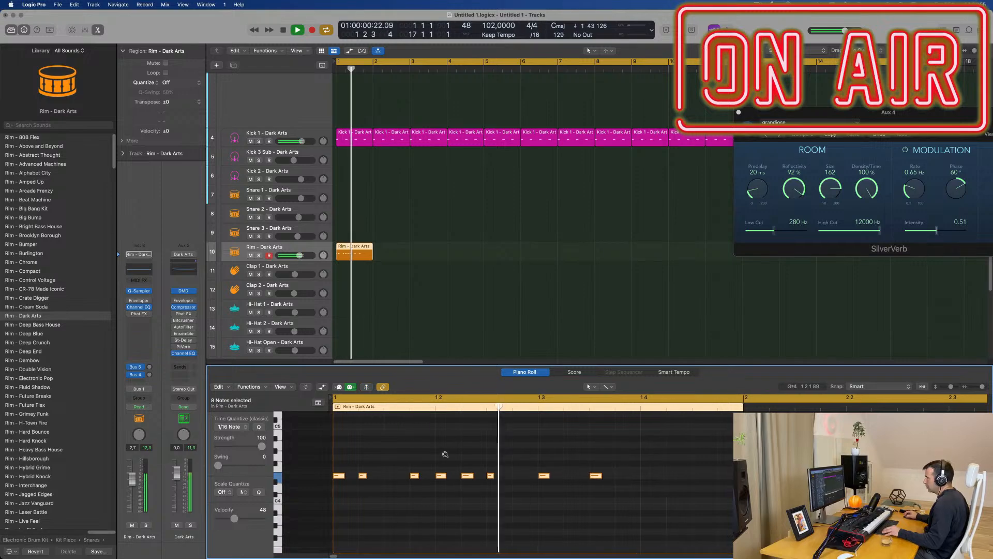
Step: Play the rim pattern and delete its last two notes, from beat 3 onward
scroll(444, 455, down, 2)
scroll(532, 471, down, 2)
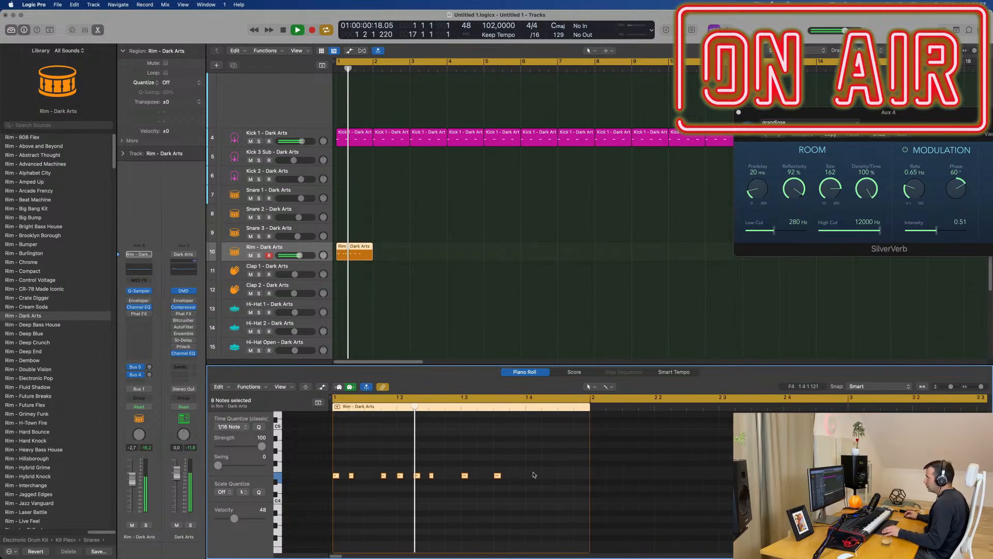
drag(540, 469, 462, 491)
key(space)
key(space)
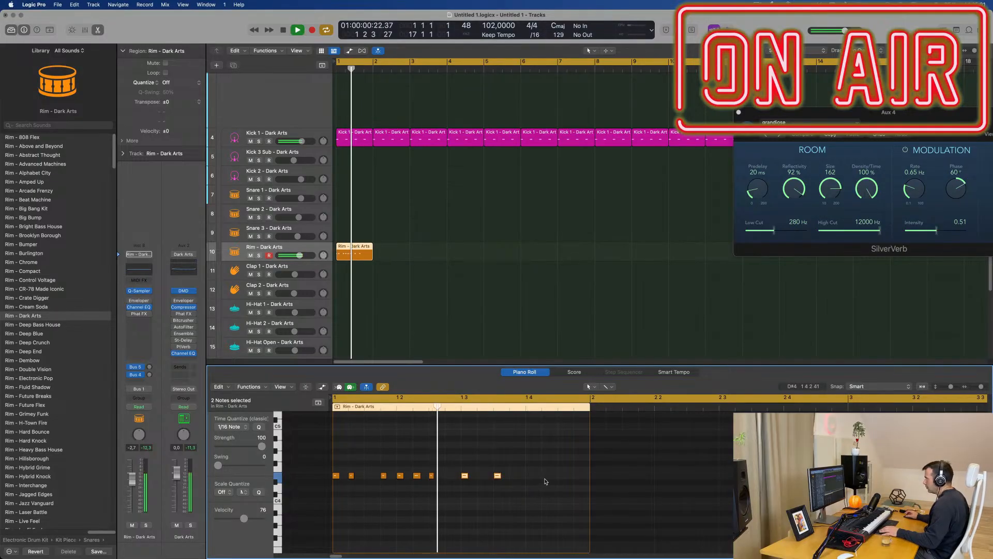
key(space)
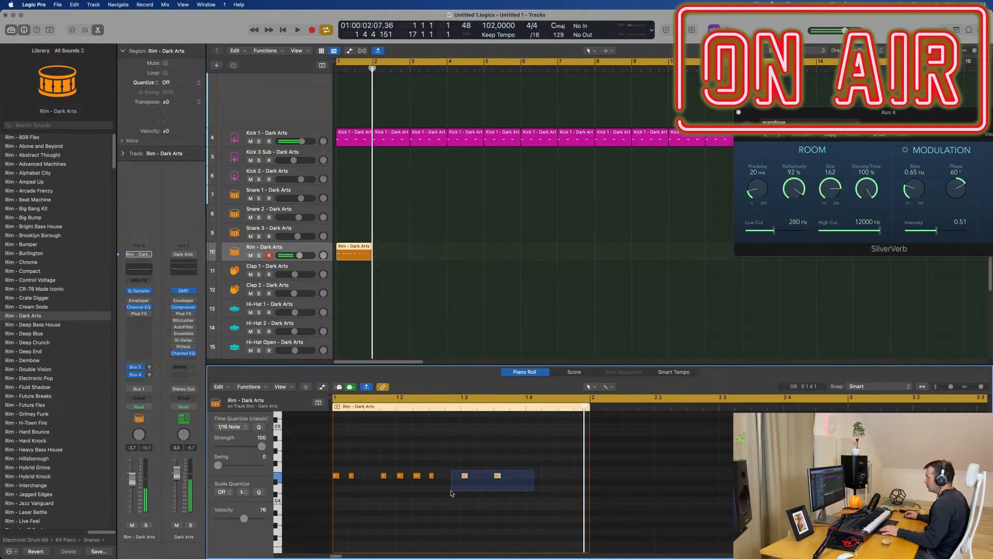
Step: Copy the six remaining rim notes to beat 3 of bar 1 and listen to the full bar
drag(451, 493, 330, 497)
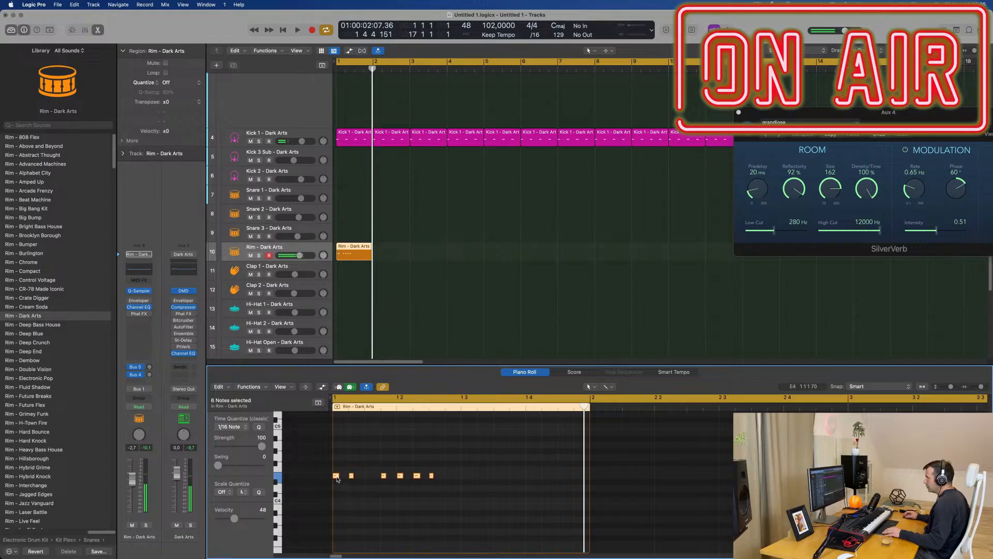
drag(393, 477, 465, 476)
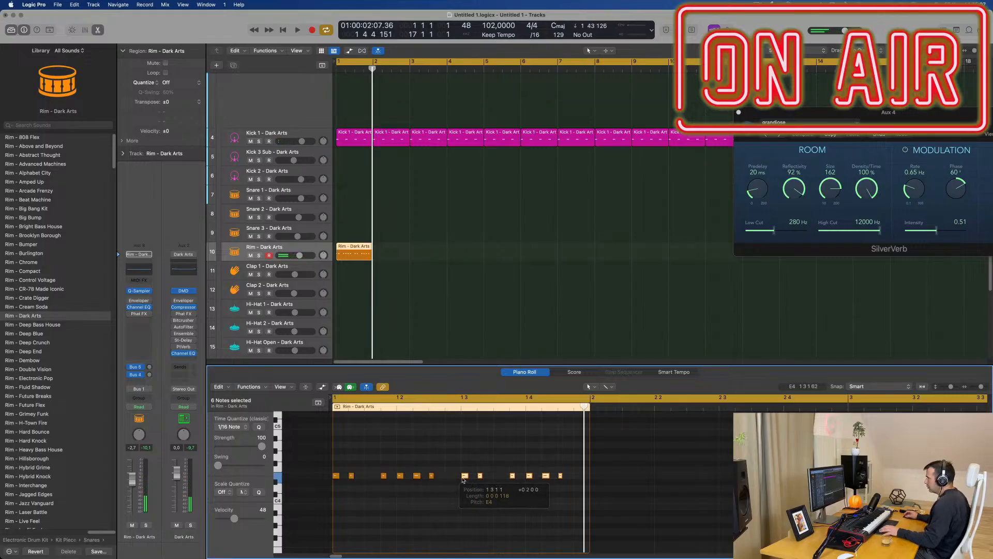
key(space)
key(super+Left)
key(super+Left)
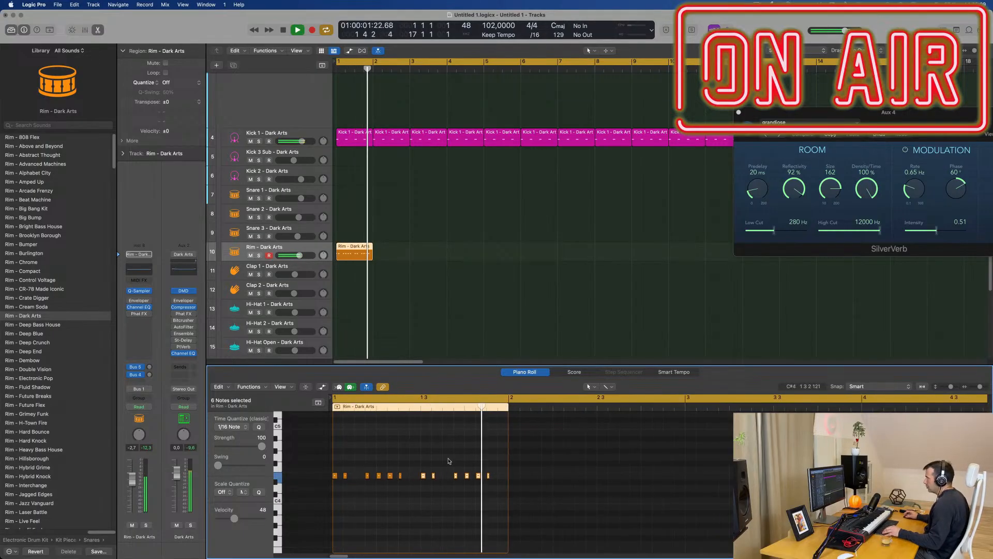
key(space)
key(space)
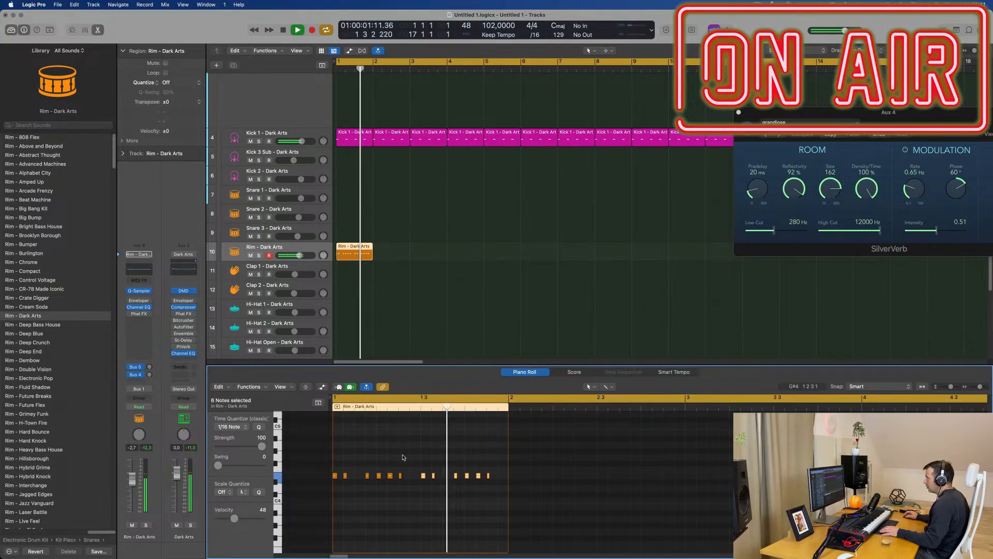
key(space)
Step: Copy the first two rim notes of beat 4 to position 1 4 1 121 and lower the rim track's volume to -4.2 dB
click(463, 464)
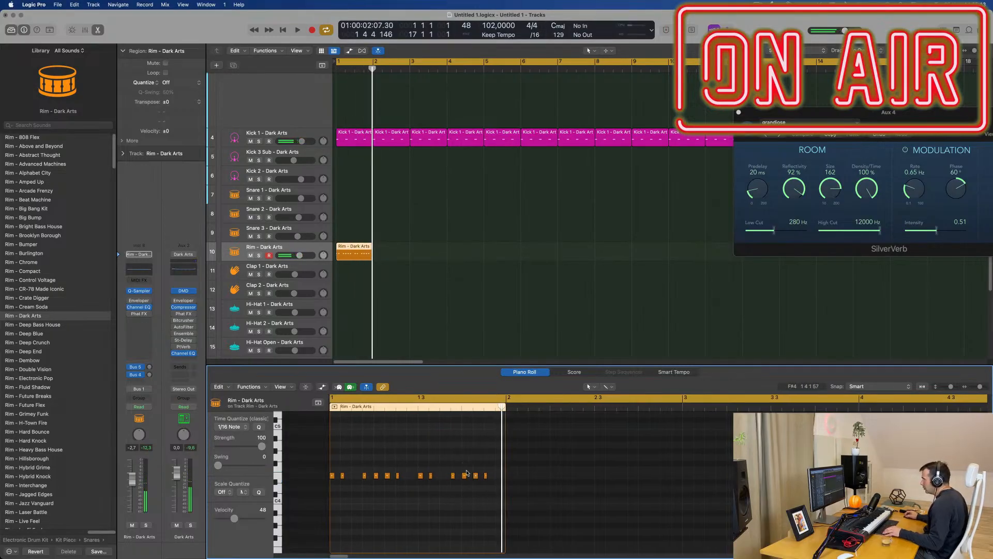
drag(465, 476, 466, 477)
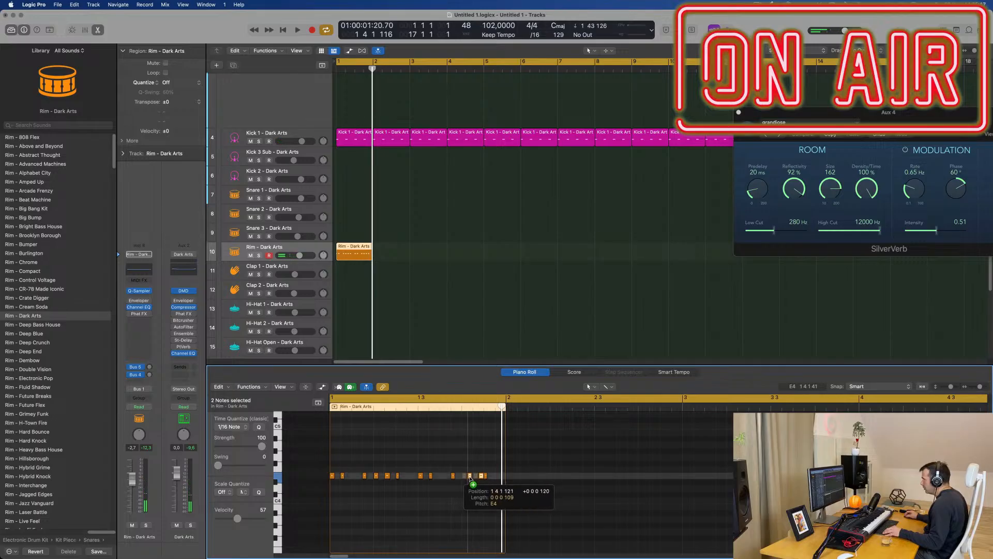
drag(470, 479, 470, 479)
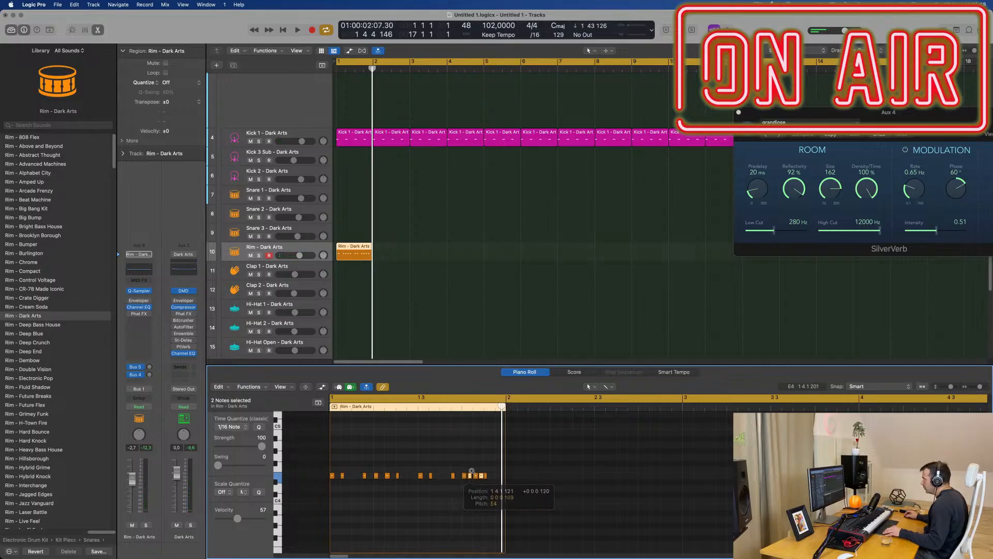
key(space)
scroll(403, 448, down, 3)
scroll(387, 447, down, 2)
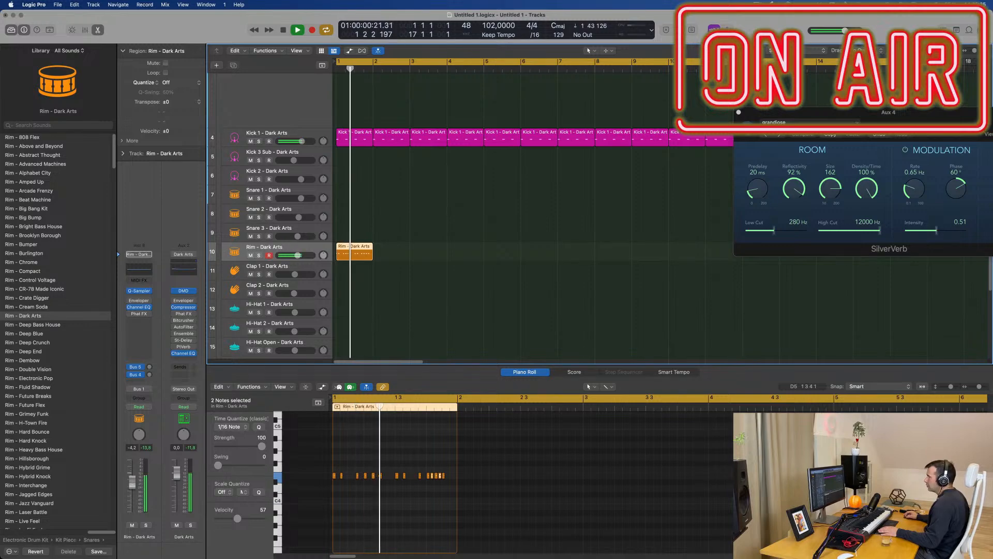
Step: Select all notes of the rim region and transpose them down two octaves
click(381, 512)
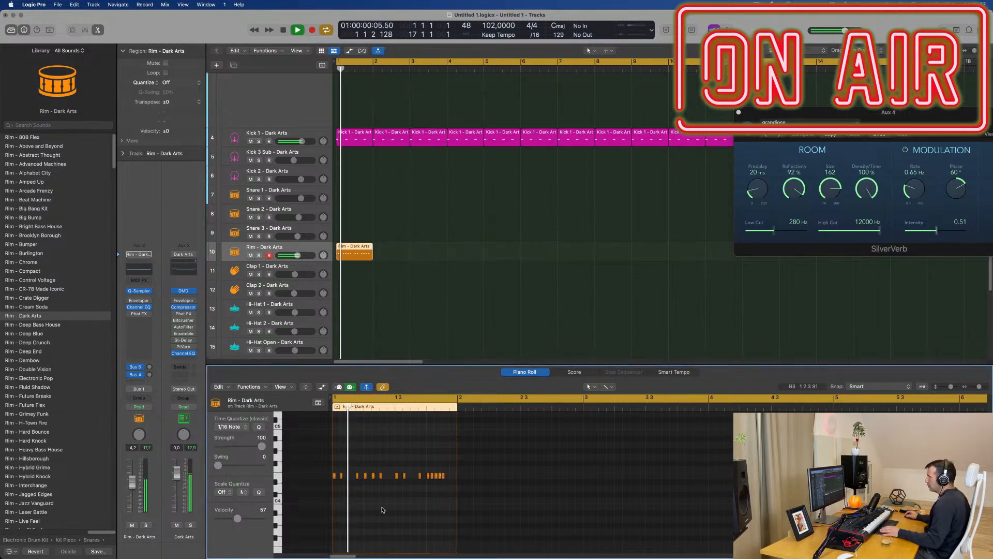
key(super+a)
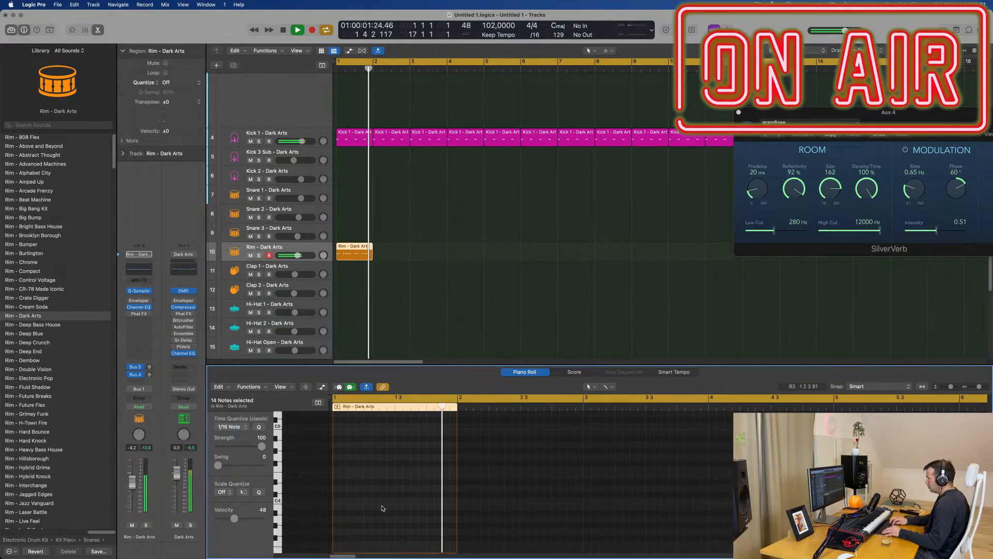
scroll(393, 197, down, 2)
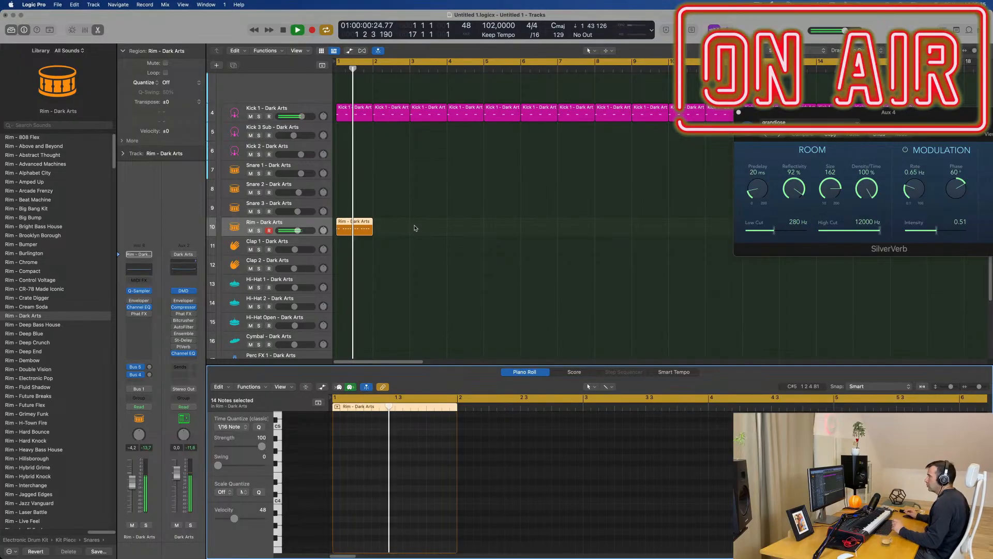
Step: Open the rim track's Quick Sampler and raise the sample's coarse pitch slightly
click(139, 290)
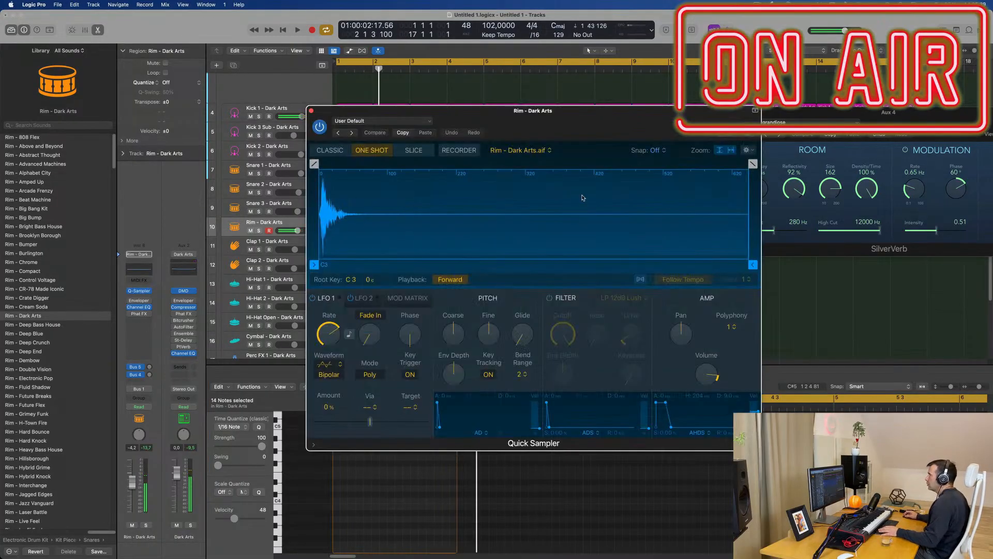
drag(545, 126, 725, 138)
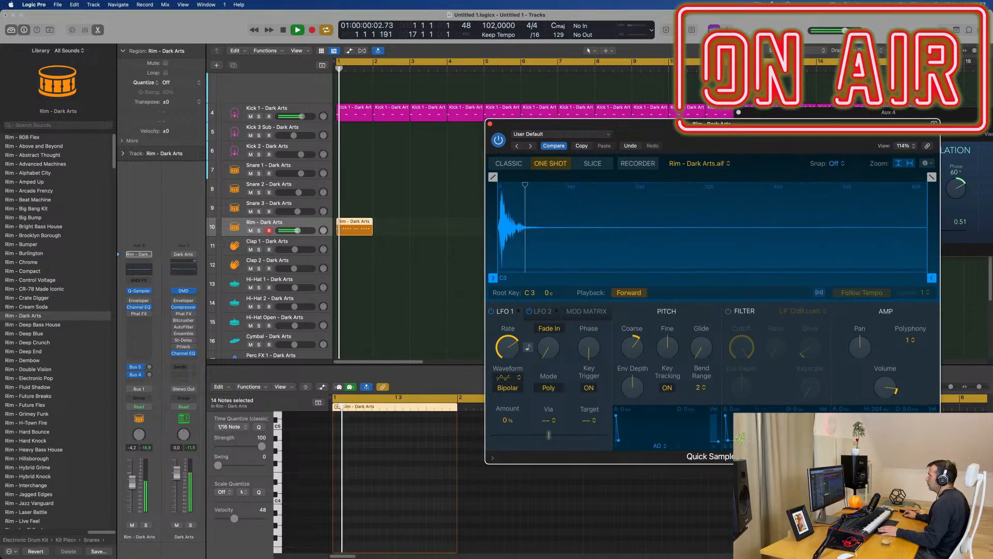
drag(625, 157, 711, 165)
Step: Repeat the one-bar rim region along its track up to bar 17, closing the Quick Sampler window
key(super+r)
key(super+r)
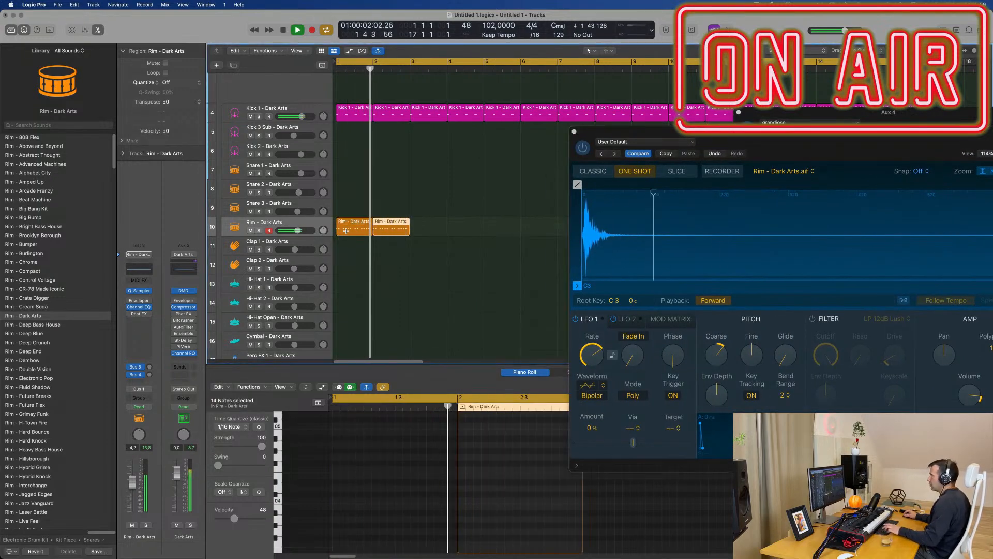
drag(753, 143, 453, 213)
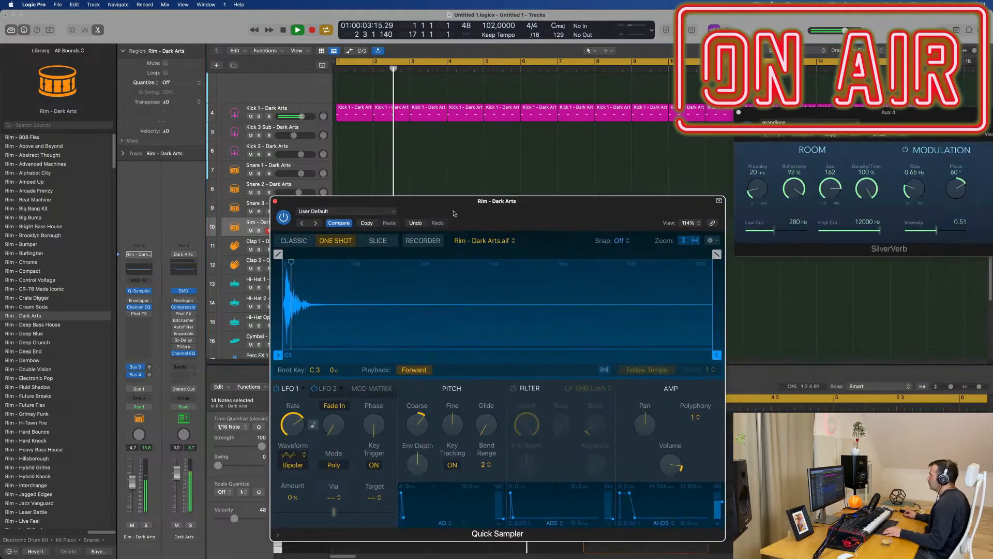
click(276, 201)
scroll(405, 237, down, 5)
drag(393, 239, 331, 232)
key(super+r)
key(super+r)
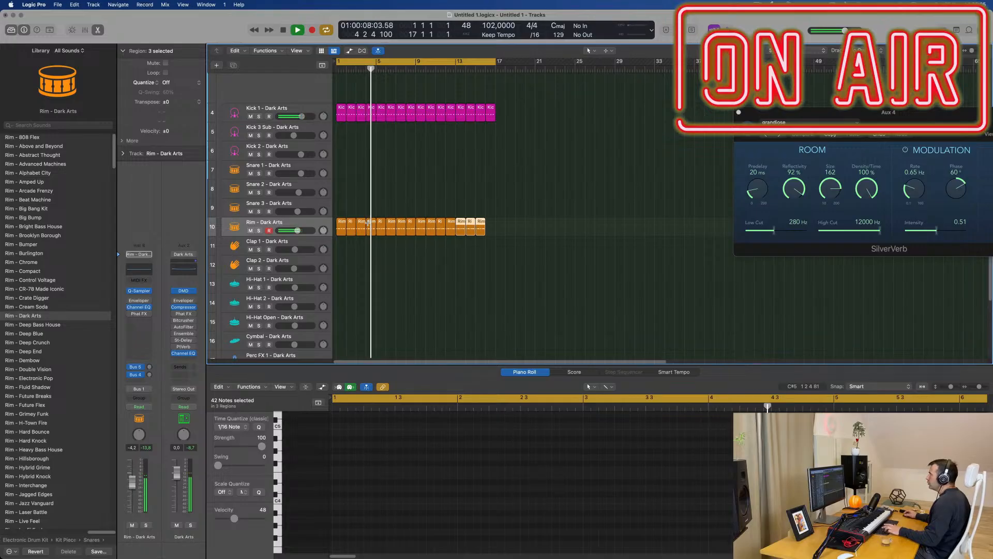
click(481, 230)
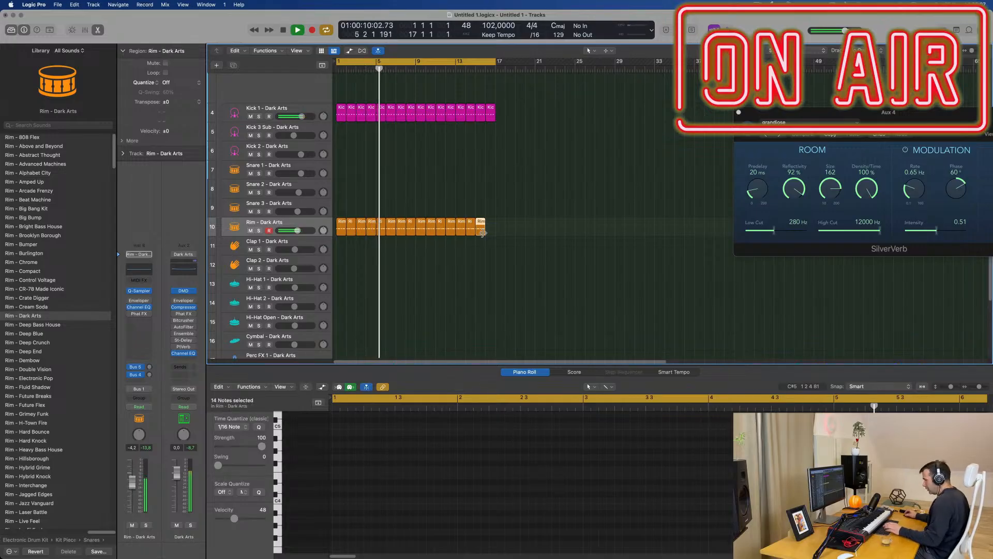
Step: Select all regions on the rim track and lower its volume to -7.0 dB during playback
key(space)
click(290, 223)
key(space)
key(space)
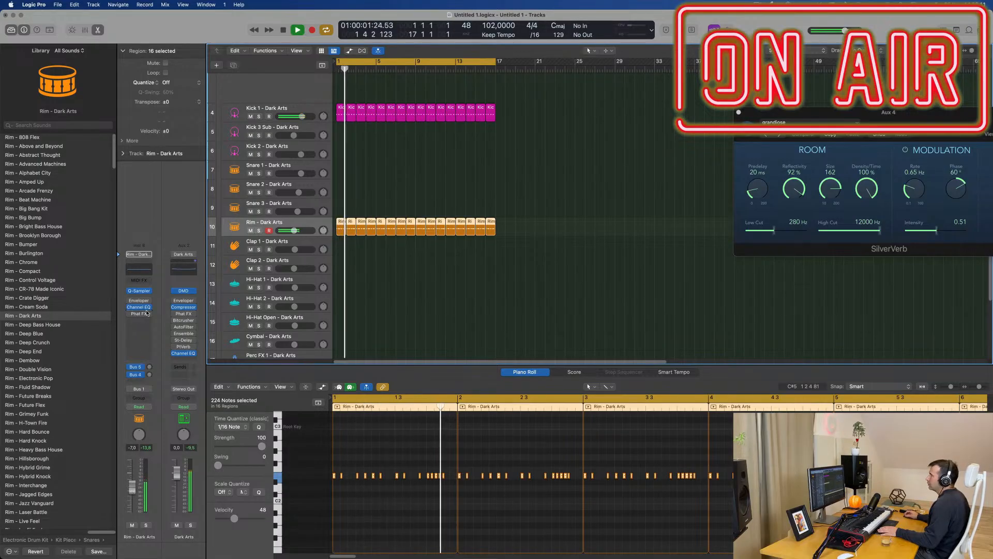
Step: Lower the rim track's volume to about -13.6 dB during playback and deselect its regions
key(space)
key(space)
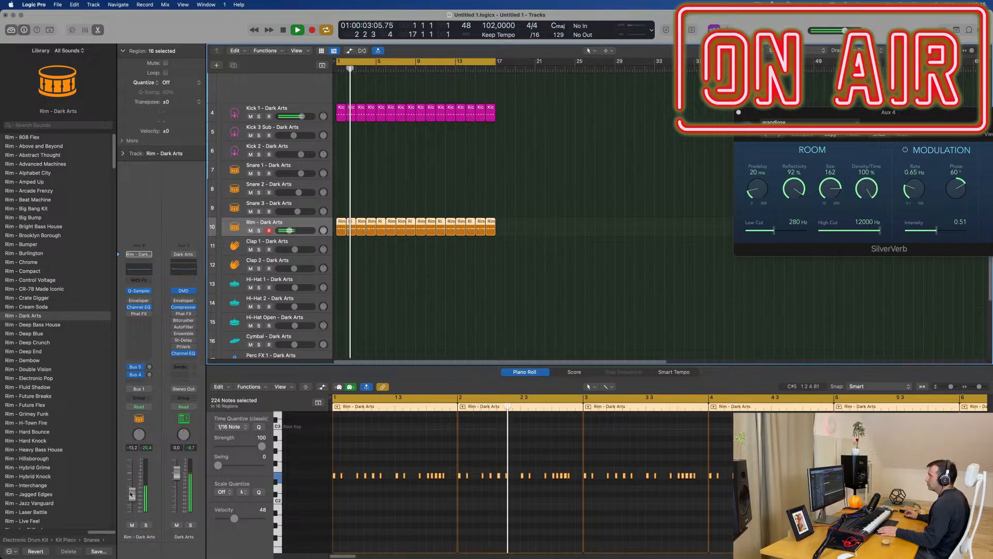
click(335, 100)
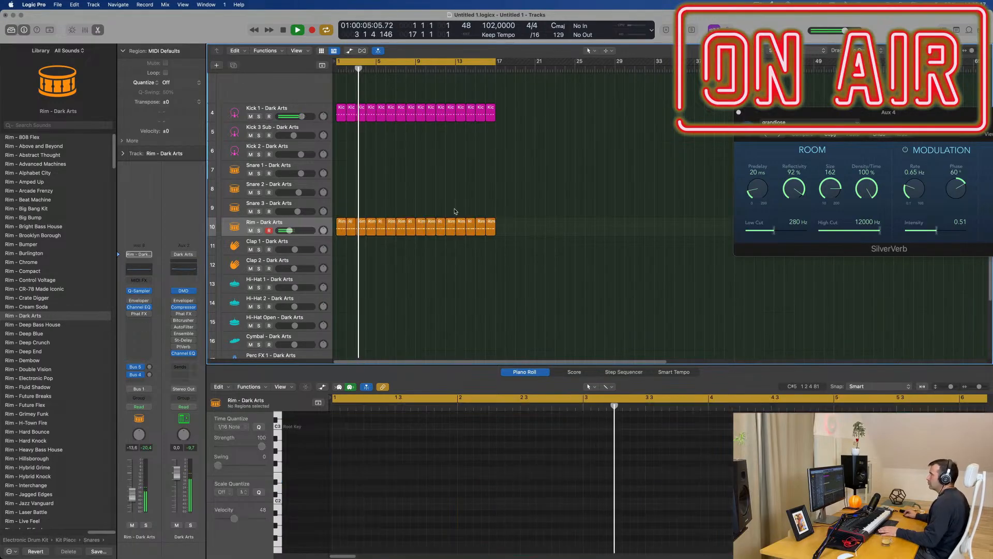
Step: Copy the first Kick 1 region to bar 1 of the Hi-Hat 1 track and stop playback
click(341, 112)
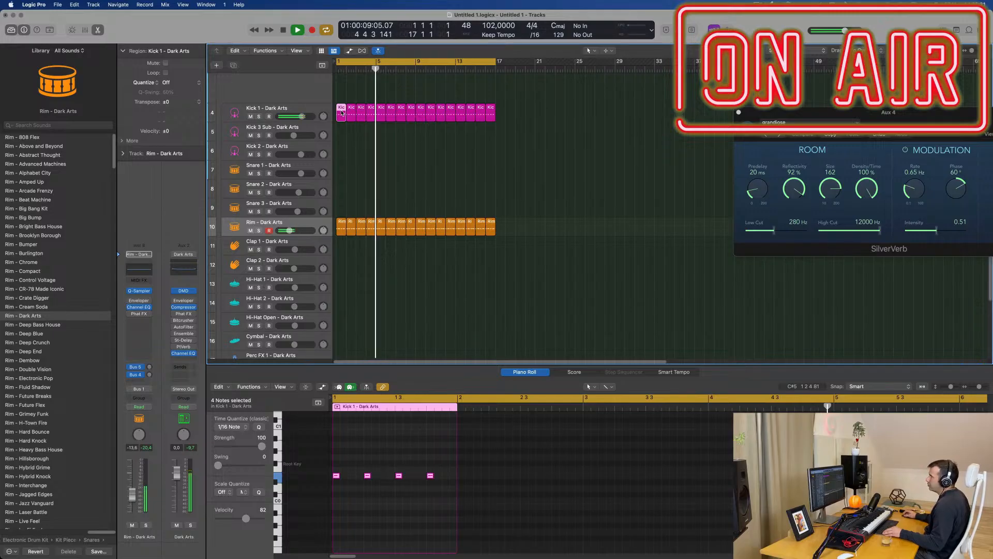
drag(341, 113, 340, 293)
key(space)
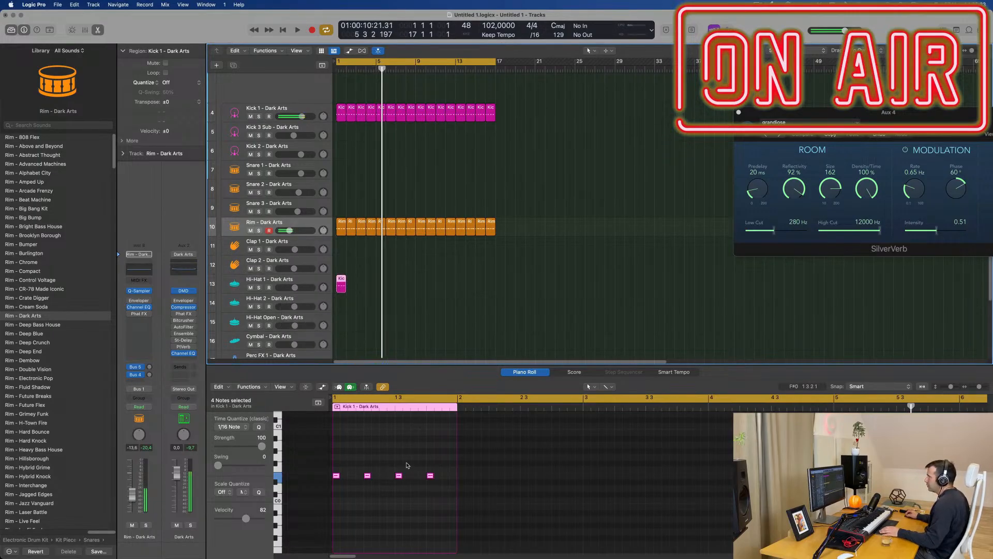
Step: Shift the copied hi-hat region's four notes half a beat later and transpose them up three octaves
click(336, 476)
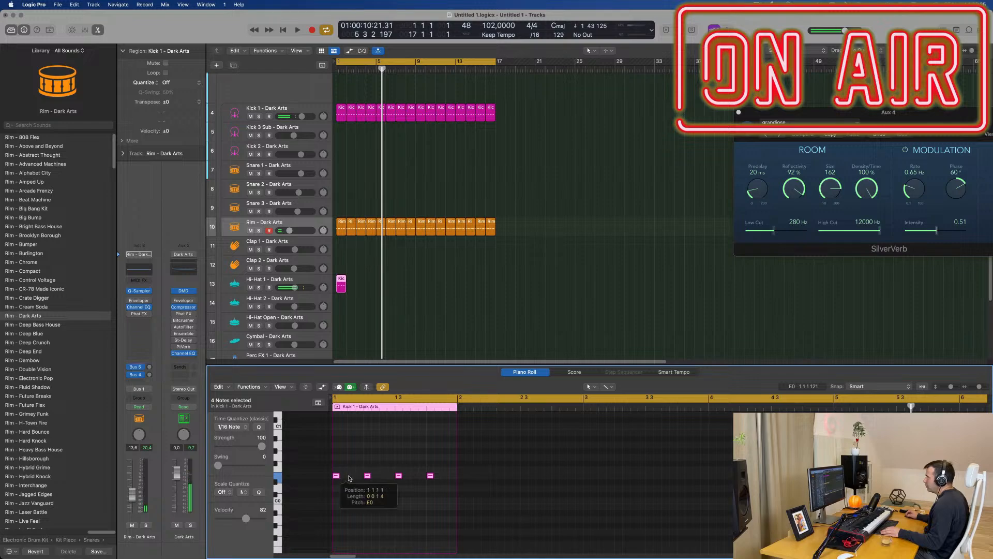
drag(349, 478, 352, 479)
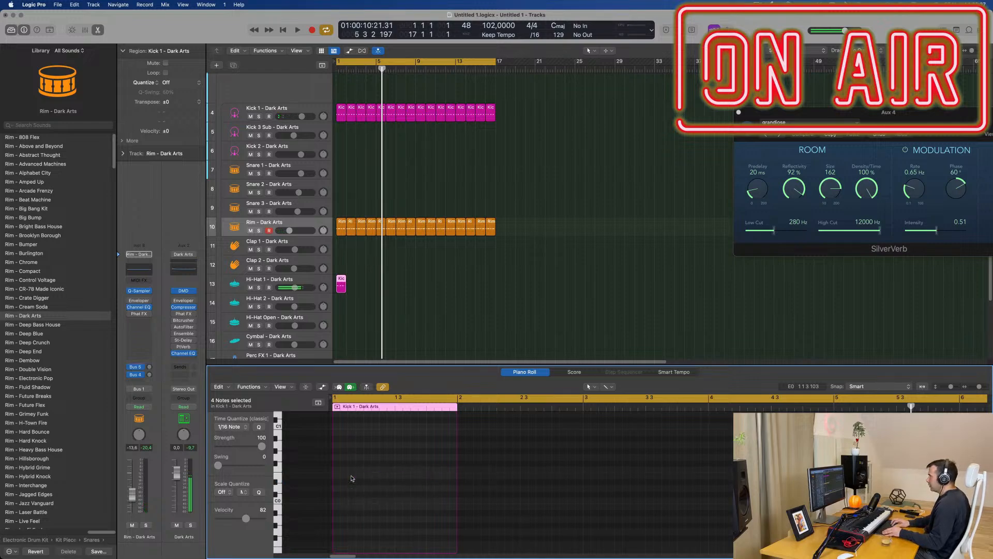
scroll(362, 504, up, 10)
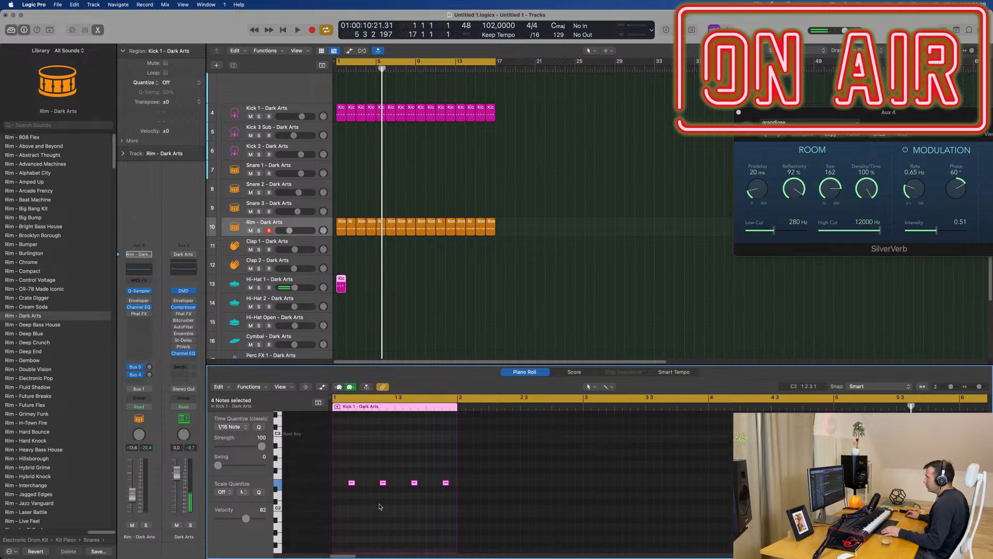
key(space)
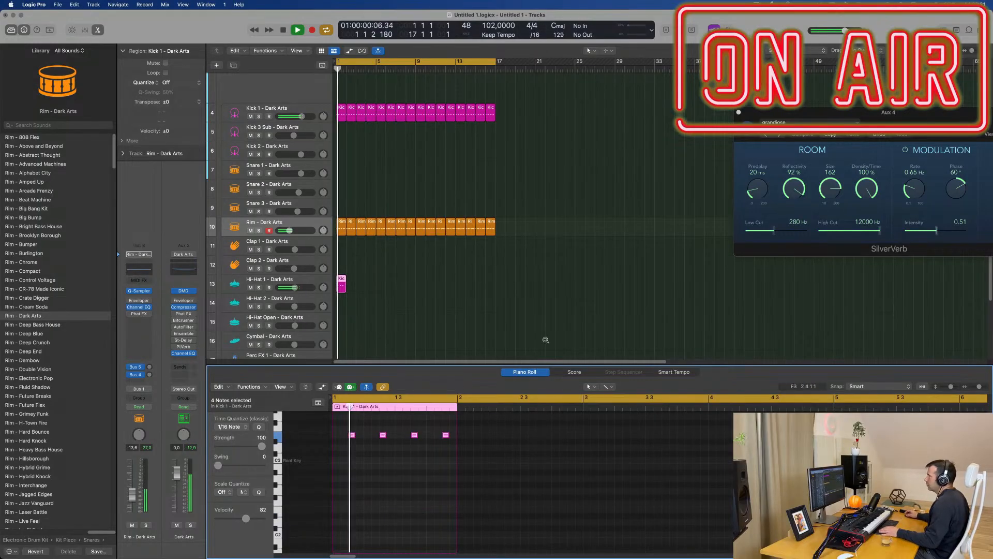
Step: Repeat the one-bar hi-hat region along its track up to bar 17
drag(417, 292, 339, 282)
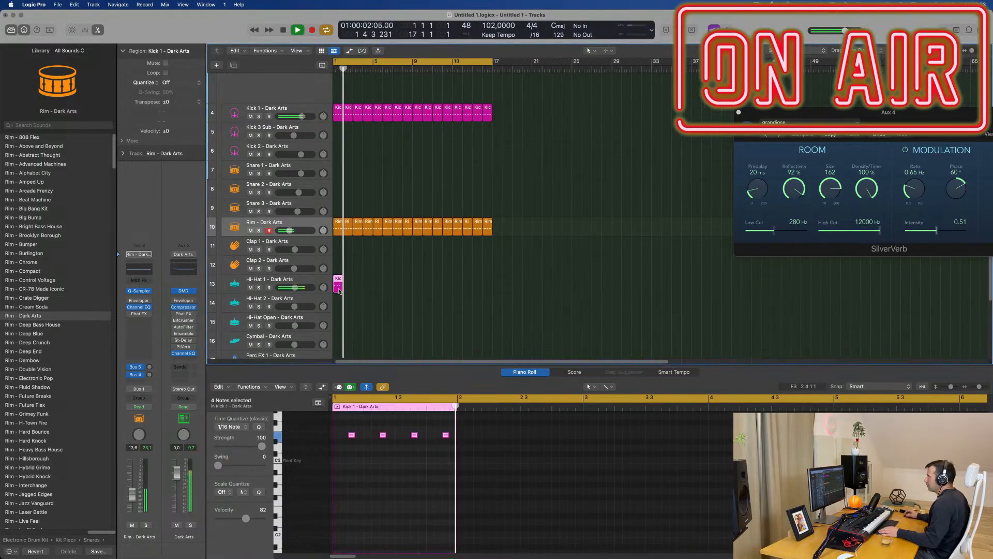
key(super+r)
key(super+r)
key(super+r)
key(super+r)
key(super+r)
key(super+r)
key(super+r)
key(super+r)
key(super+r)
key(super+r)
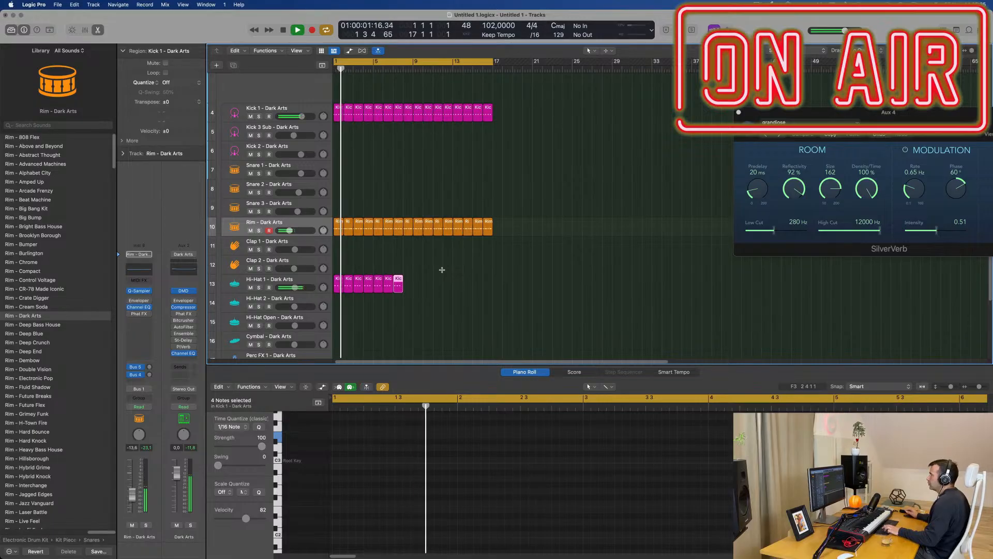
key(super+r)
key(super+r)
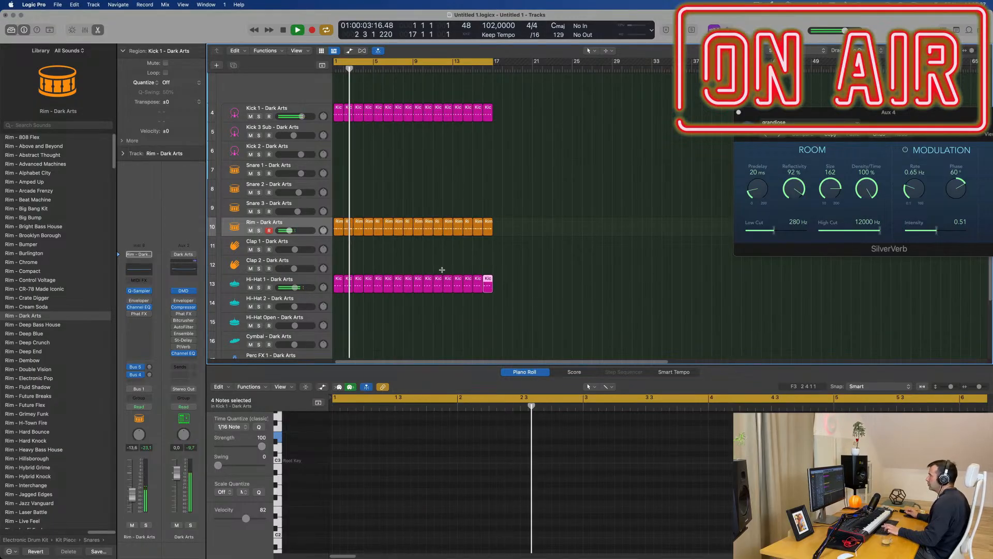
Step: Select all regions on the Hi-Hat 1 track and lower its volume to -11.0 dB
click(423, 259)
click(310, 280)
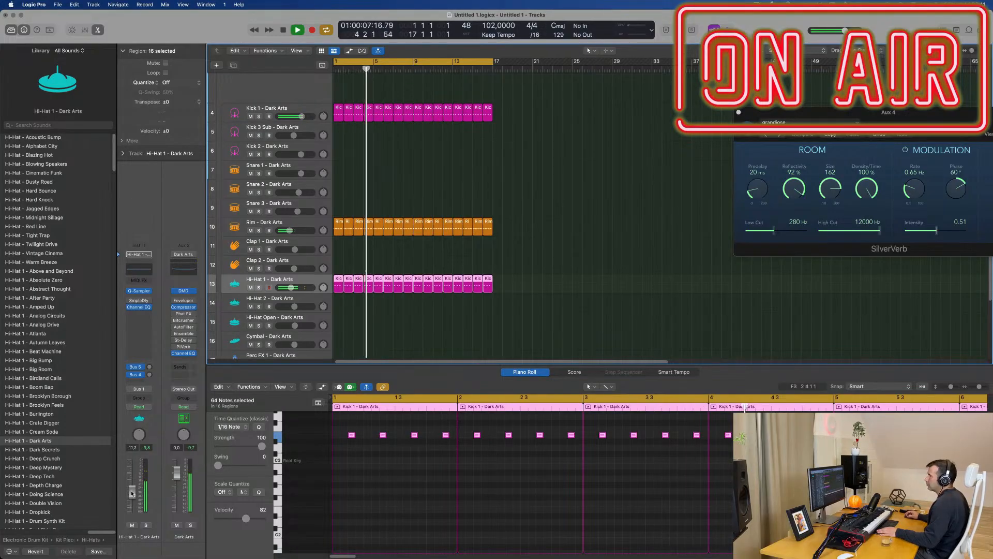
scroll(396, 300, down, 4)
Step: Copy the first Kick 1 region to bar 1 of the Snare 1 track
scroll(396, 300, up, 4)
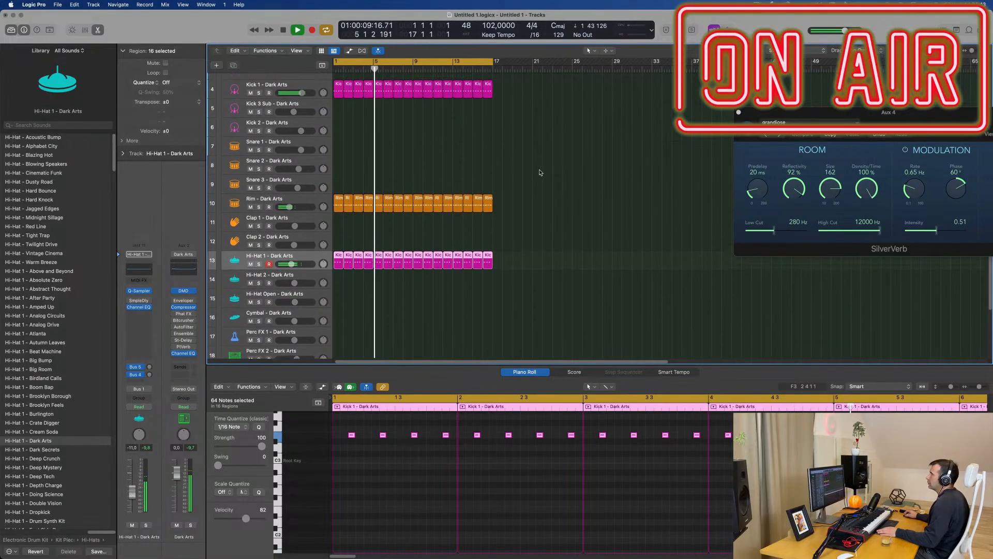
click(341, 113)
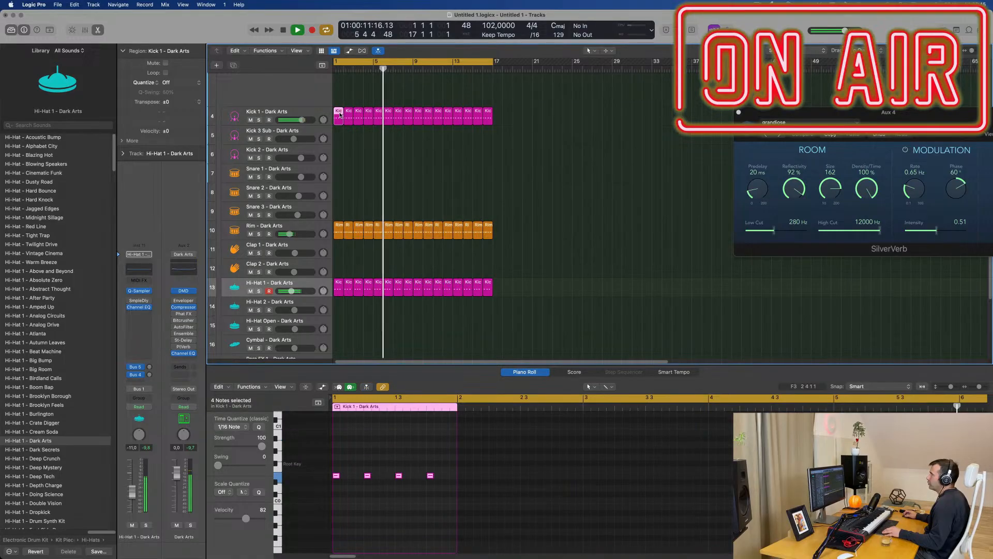
drag(336, 159, 341, 171)
Step: Delete the snare region's notes on beats 1 and 3, and transpose the remaining two notes up three octaves
double_click(337, 475)
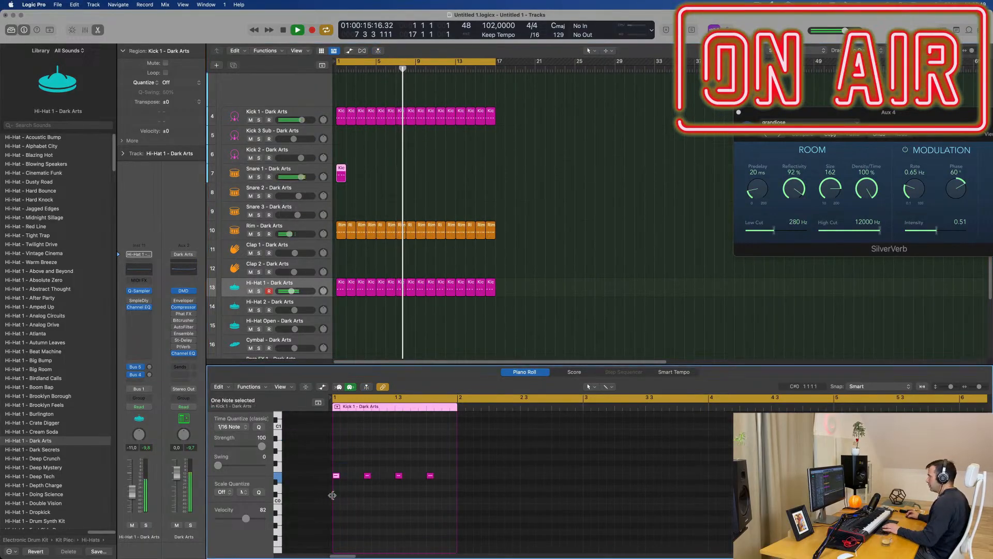
double_click(399, 474)
drag(357, 462, 437, 492)
key(Delete)
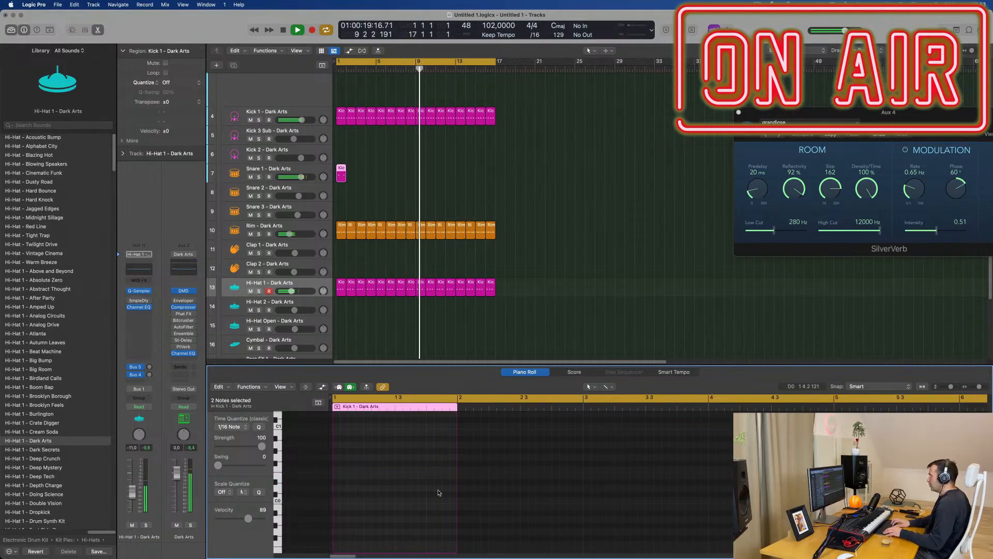
key(Return)
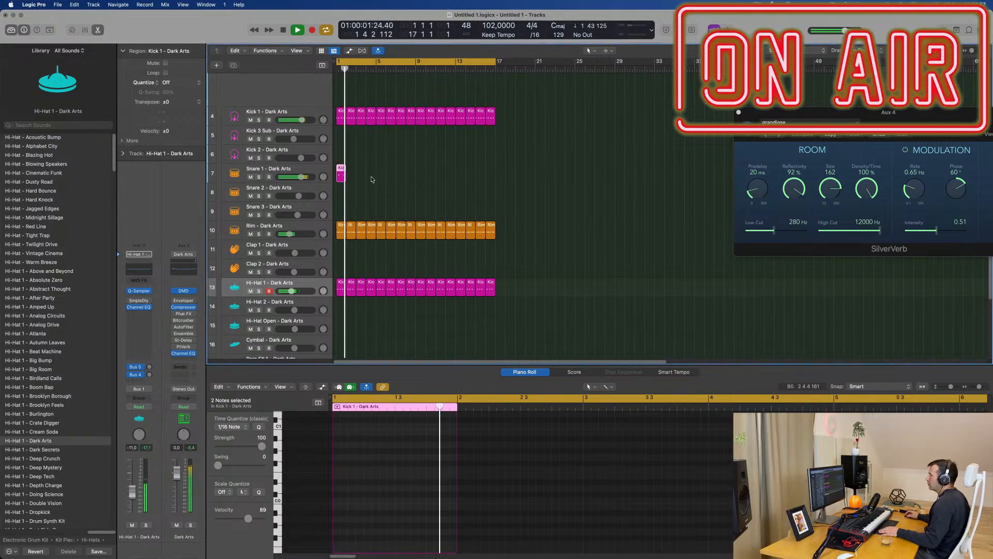
key(Return)
scroll(378, 525, up, 8)
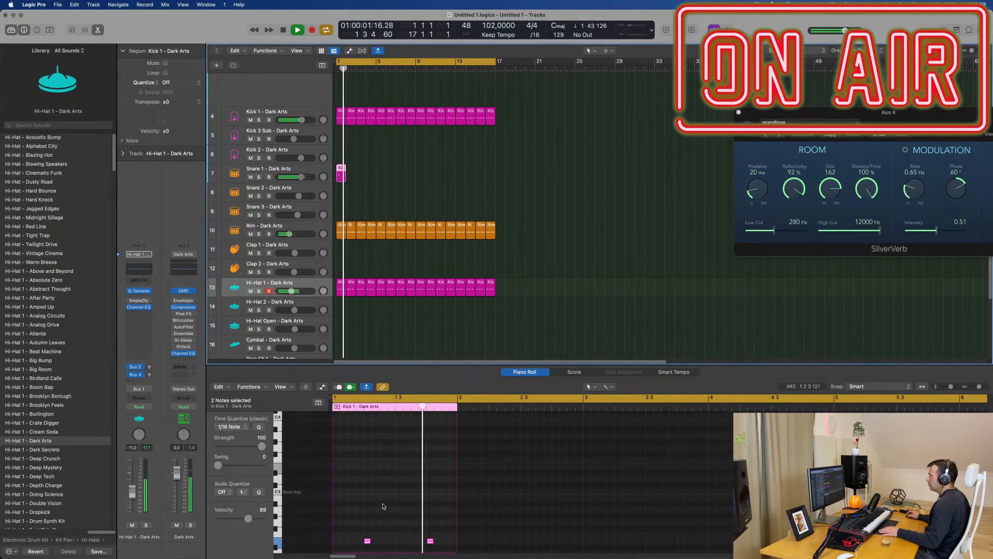
key(space)
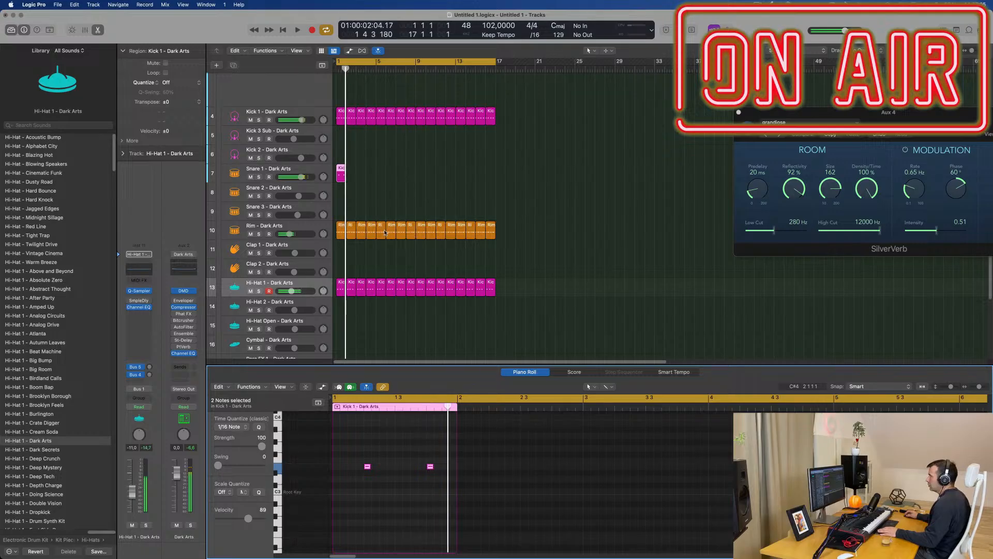
Step: Shorten the two snare notes and copy each one about a 32nd note later to double the hits
scroll(372, 450, up, 10)
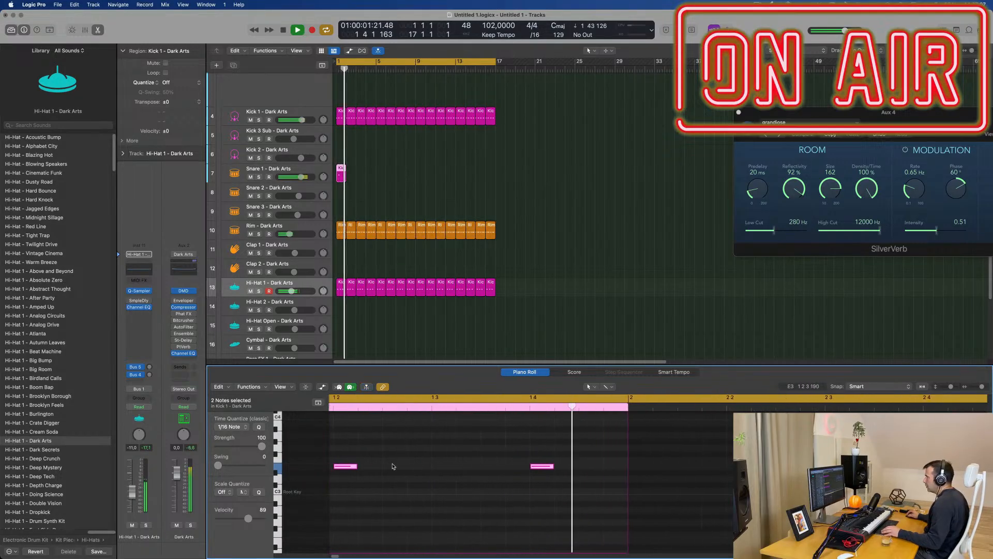
key(space)
mouse_move(455, 466)
mouse_down()
mouse_move(436, 467)
mouse_move(449, 467)
mouse_up()
scroll(592, 260, down, 2)
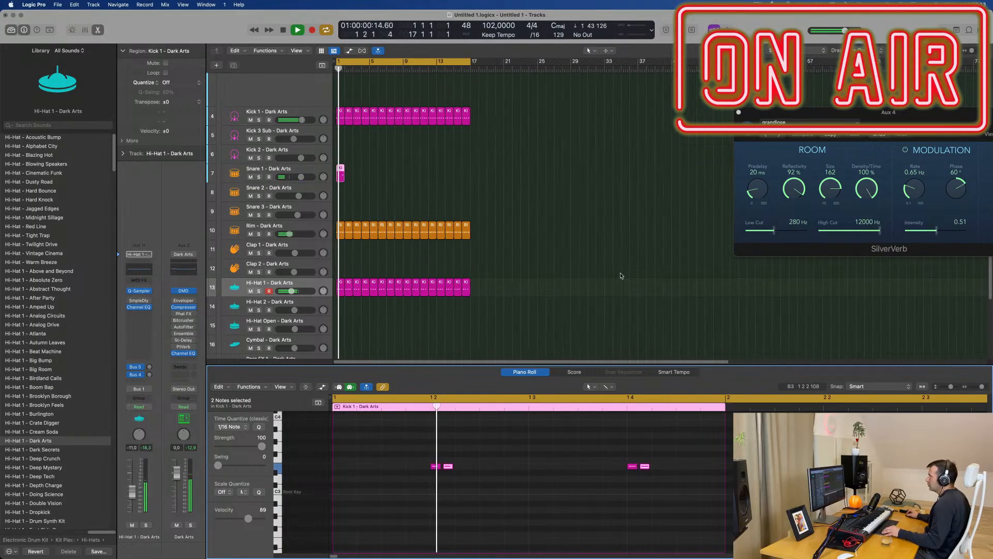
Step: Transpose all four snare notes down one octave and repeat the one-bar region along its track up to bar 17
scroll(621, 275, up, 3)
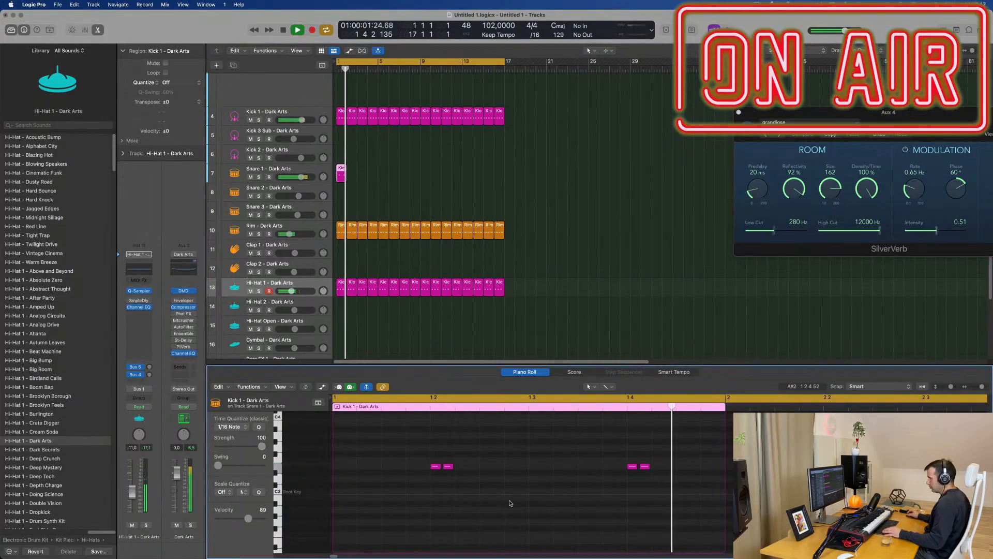
key(super+a)
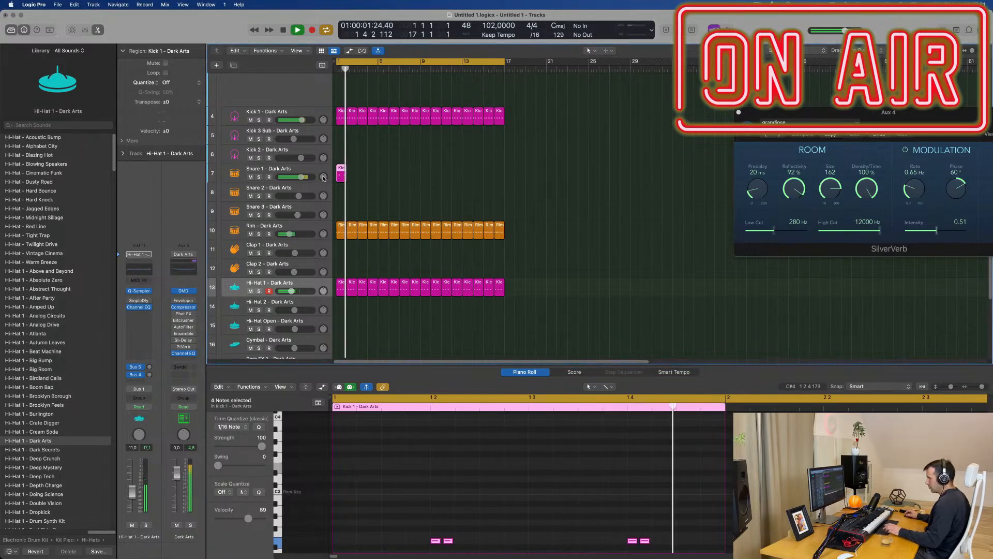
key(super+r)
key(super+r)
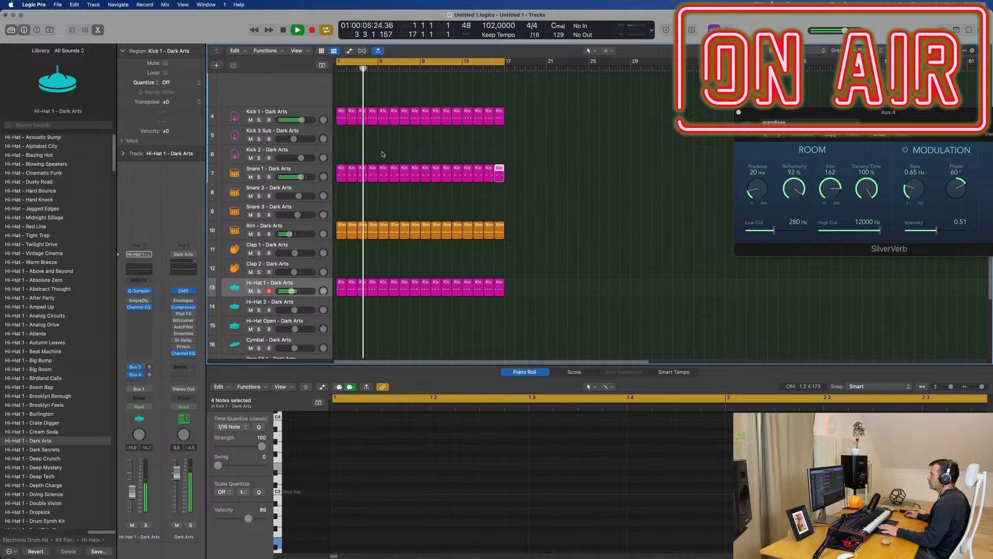
Step: Lower the Snare 1 track's volume to -10.2 dB and move all its regions to the Snare 2 track
click(311, 168)
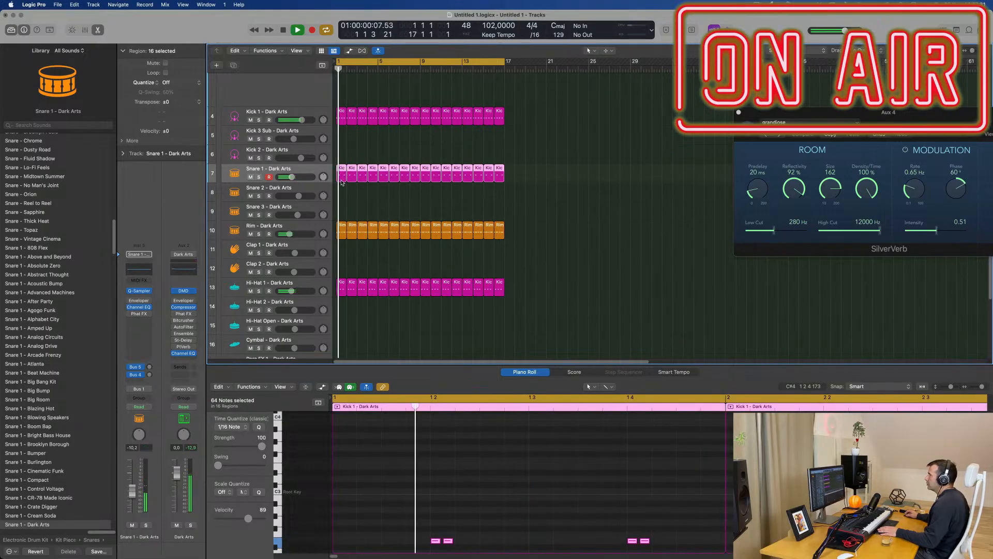
drag(342, 173, 343, 191)
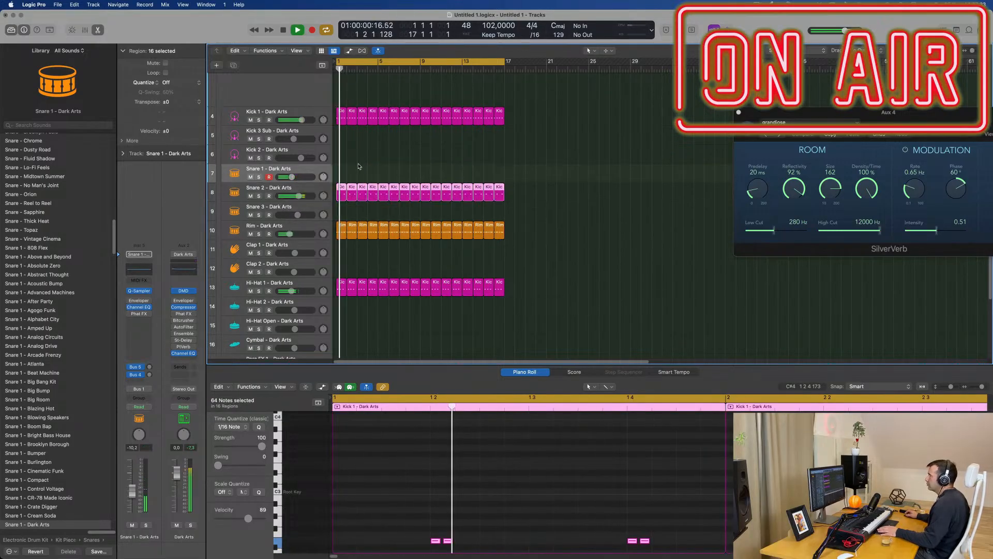
Step: Try the snare regions on the Snare 3 track, undo the move, and set the Snare 2 track's volume to -10.6 dB
click(321, 189)
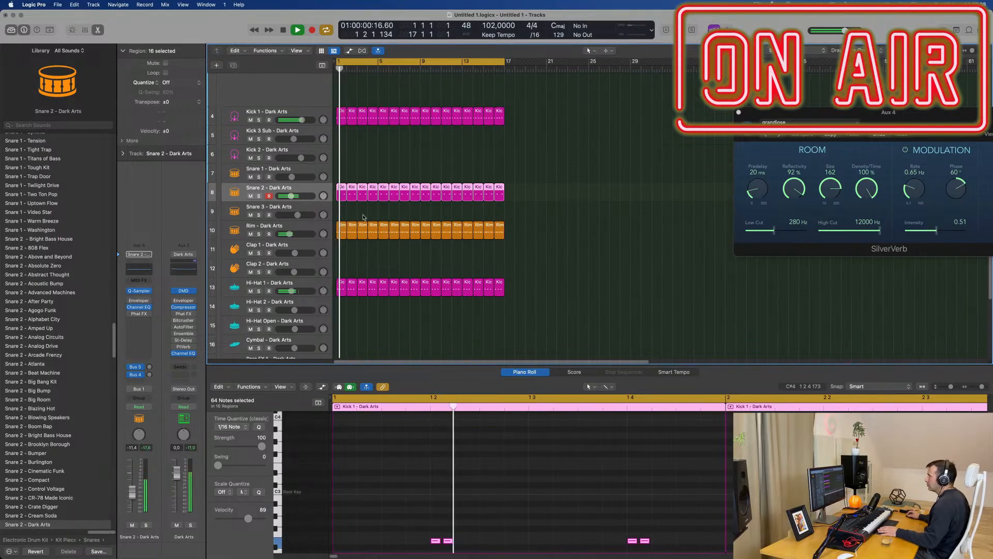
drag(340, 208, 340, 205)
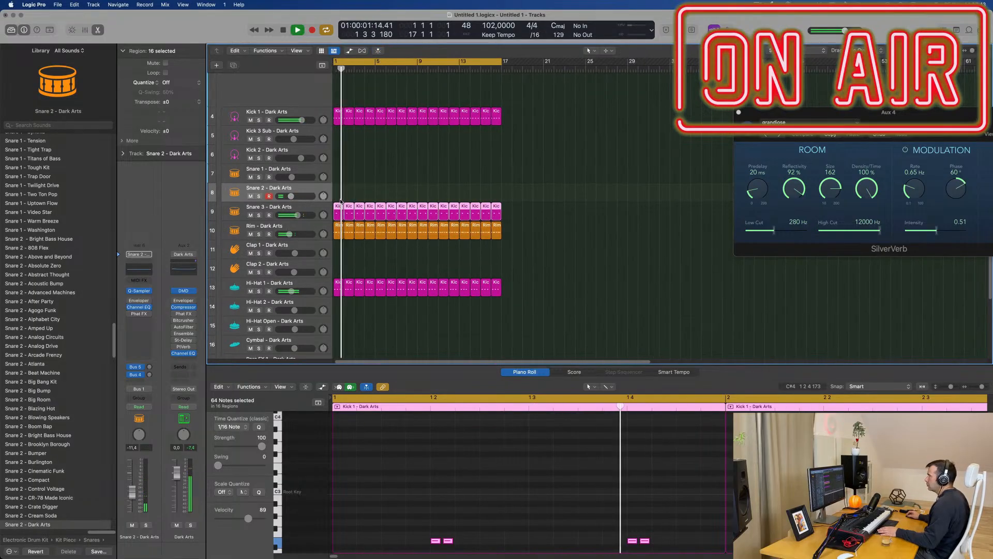
key(super+z)
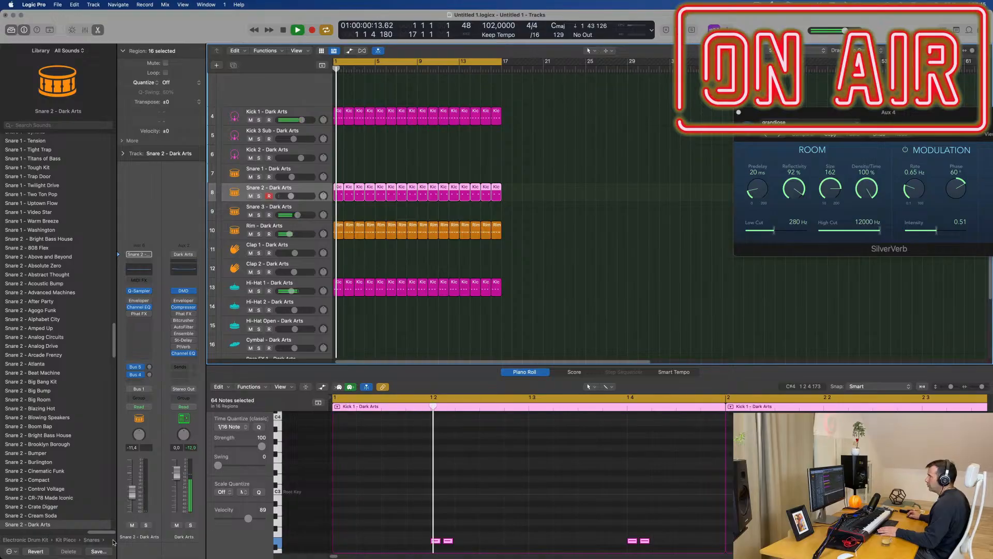
Step: Set Snare 2's Bus 4 delay send to about -10.9 dB and bypass the Bitcrusher on the delay channel
click(150, 375)
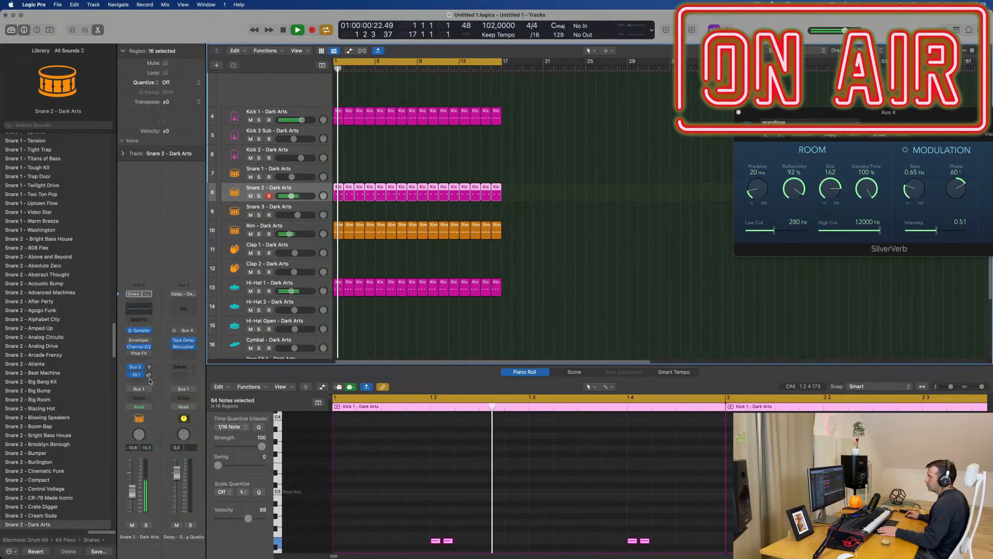
drag(154, 360, 154, 356)
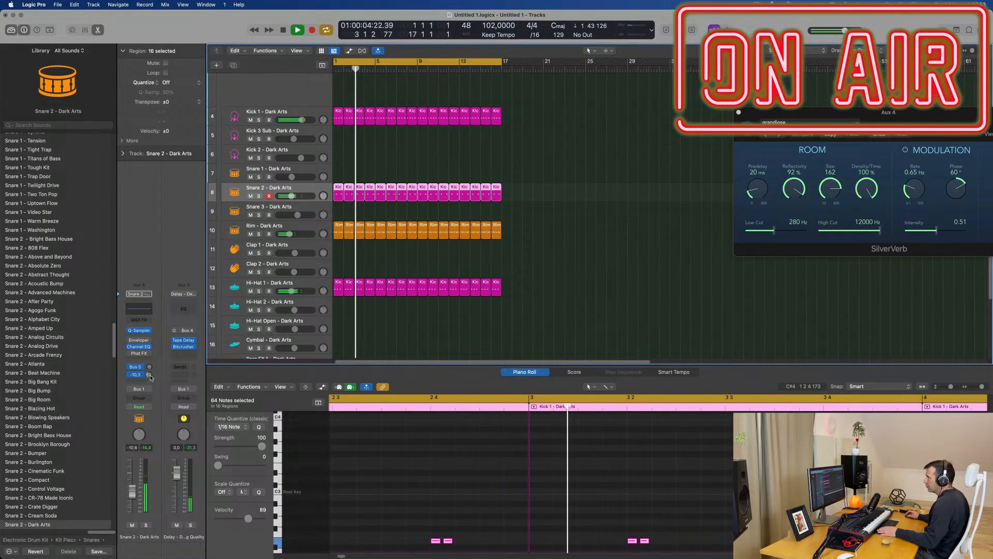
drag(151, 377, 150, 383)
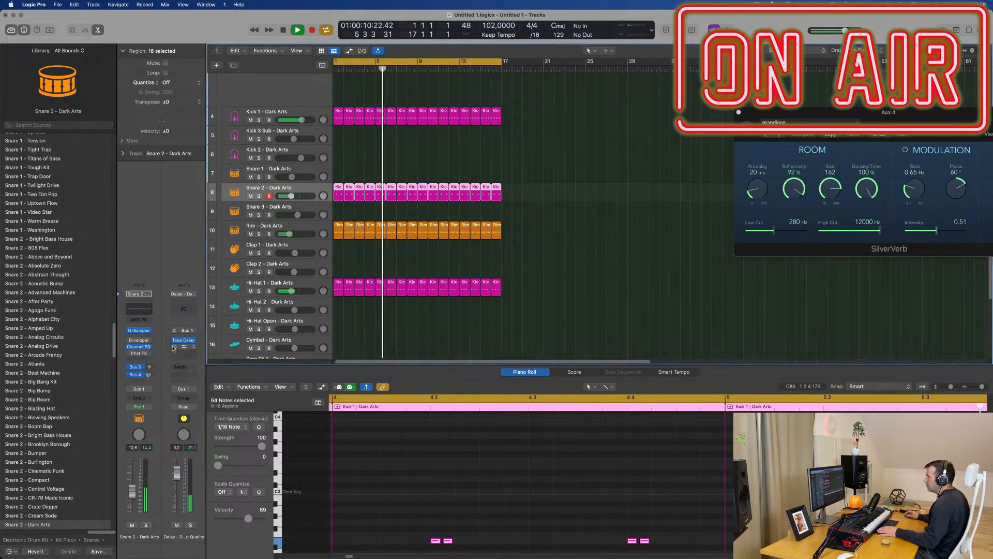
drag(150, 378, 151, 378)
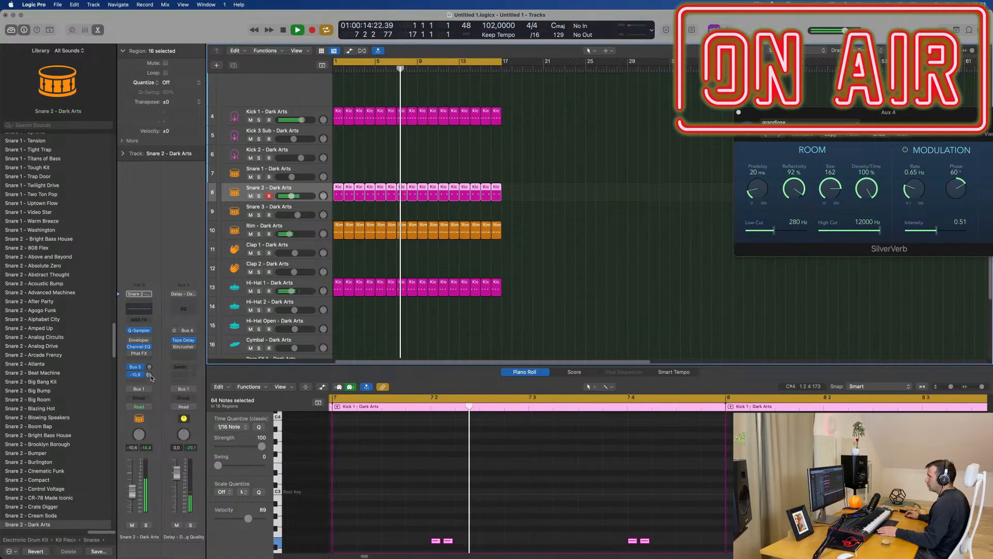
scroll(613, 293, up, 10)
scroll(601, 258, up, 2)
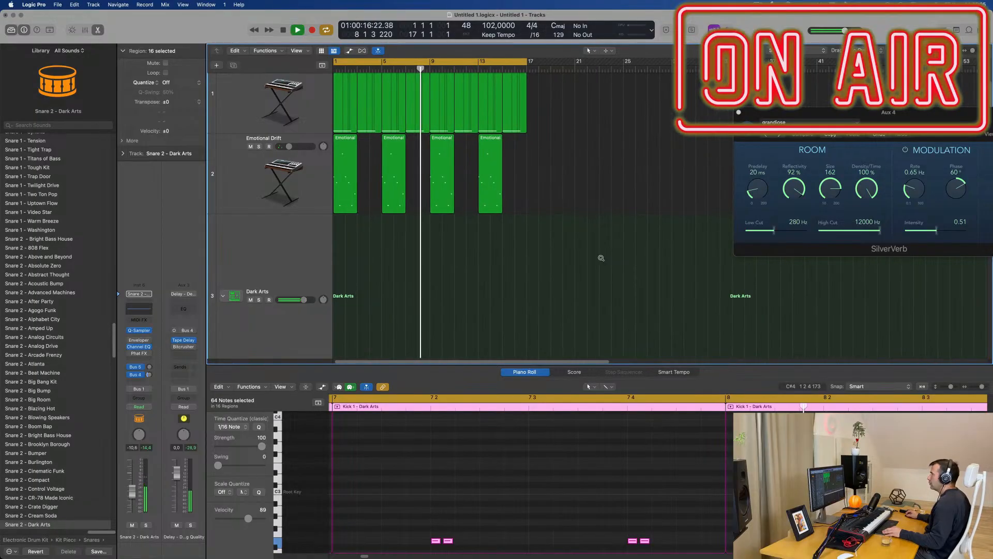
scroll(518, 271, down, 3)
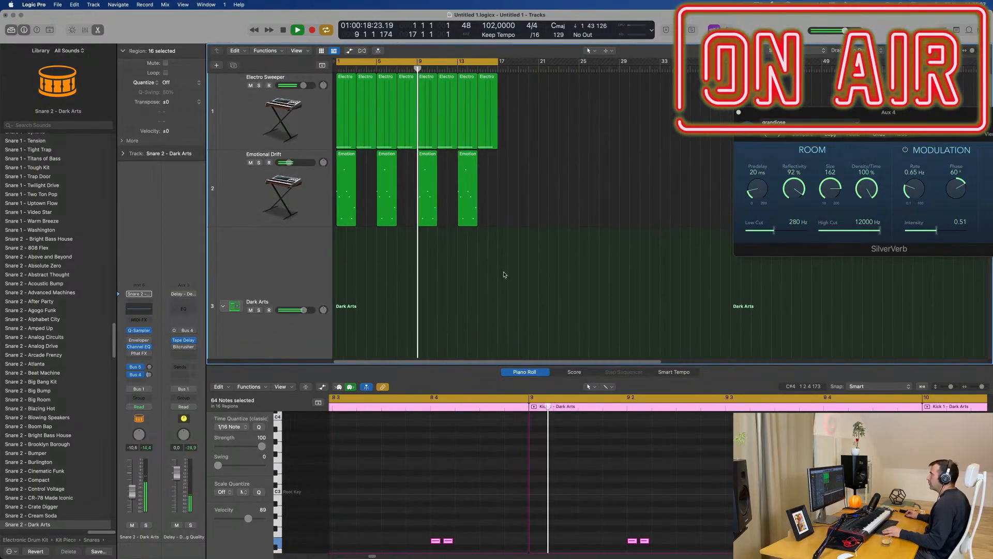
Step: Copy the first Kick 1 region onto the Snare 1 track and delete its notes on beats 1 and 3
scroll(505, 275, down, 5)
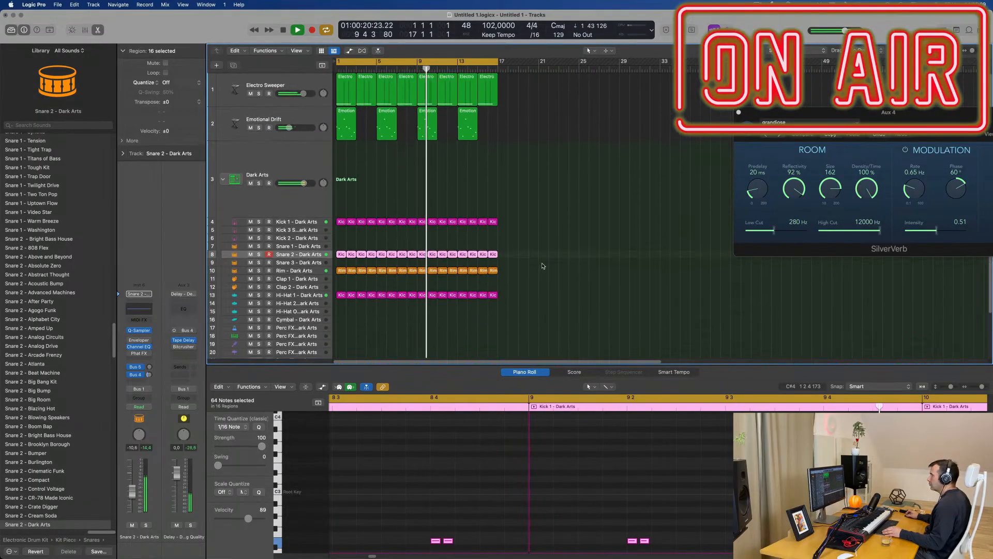
click(341, 221)
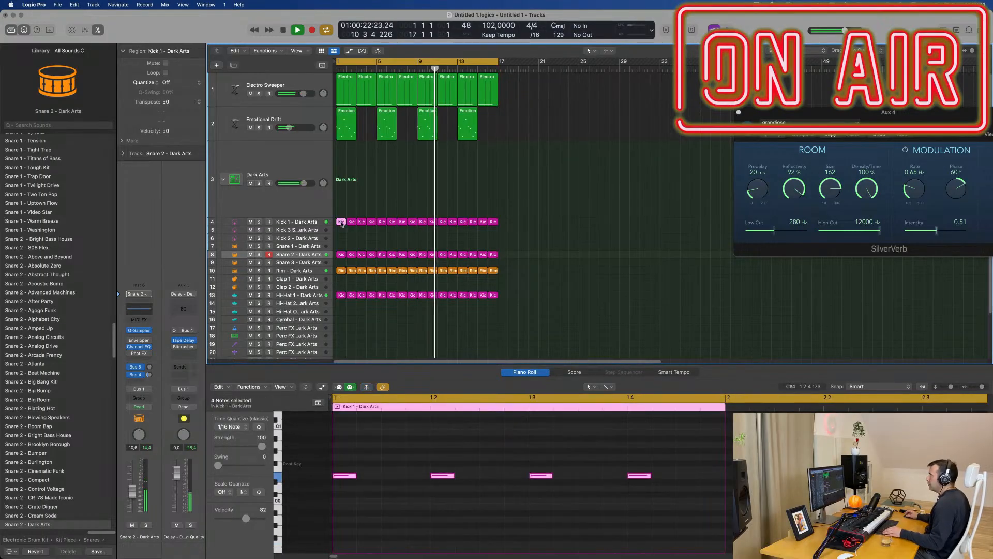
drag(342, 222, 334, 296)
drag(342, 458, 347, 495)
key(Delete)
drag(515, 438, 529, 483)
key(Delete)
drag(422, 457, 698, 523)
key(Delete)
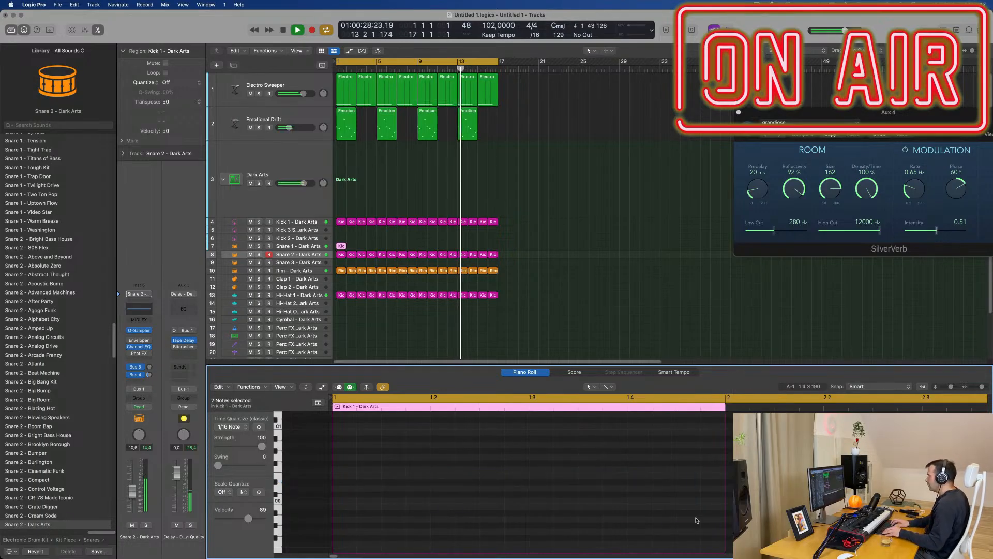
Step: Repeat the one-bar Snare 1 region along its track up to bar 17
key(Return)
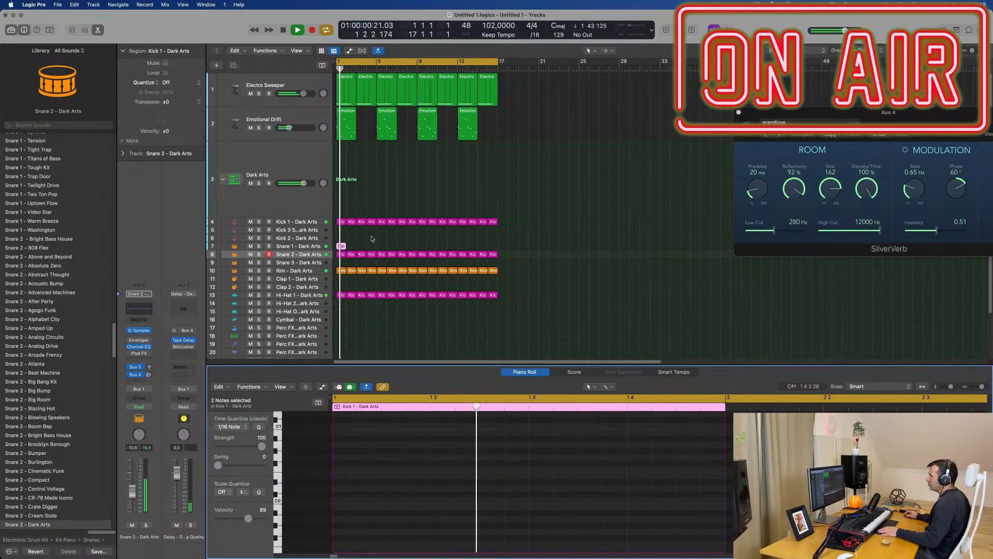
drag(381, 244, 336, 245)
key(super+r)
key(super+r)
key(super+r)
key(super+r)
key(super+r)
key(super+r)
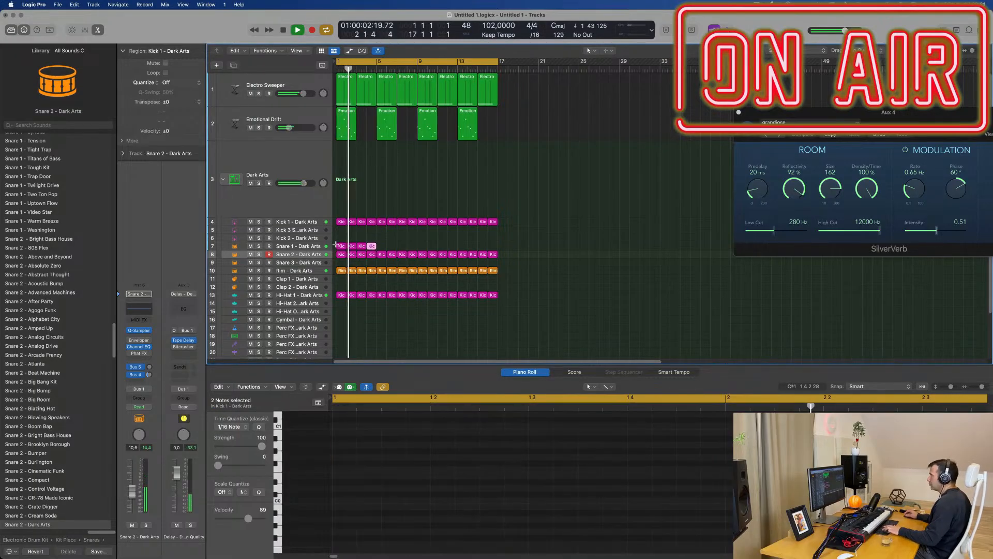
key(super+r)
key(super+r)
key(super+r)
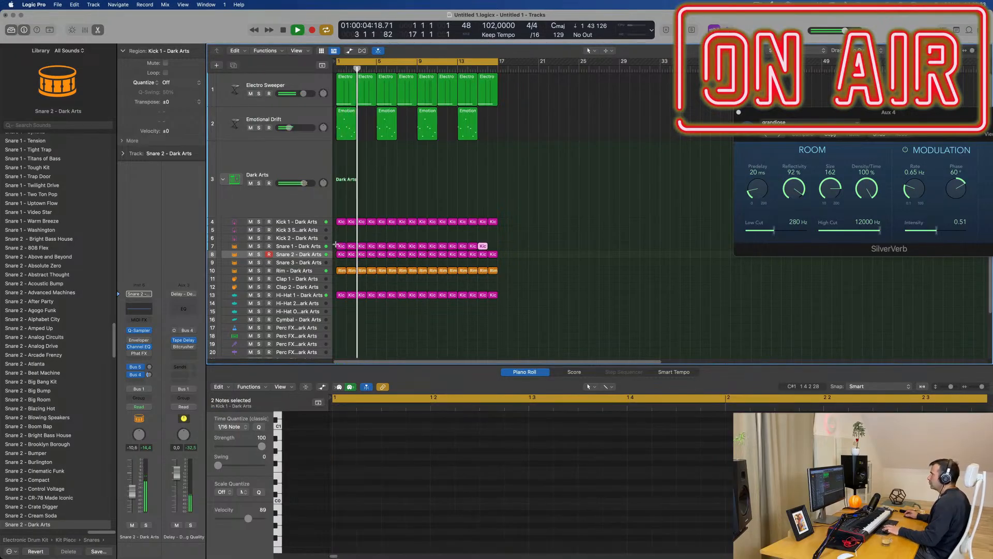
Step: Select all regions on the Snare 1 track and transpose their notes up one octave
click(319, 247)
key(Return)
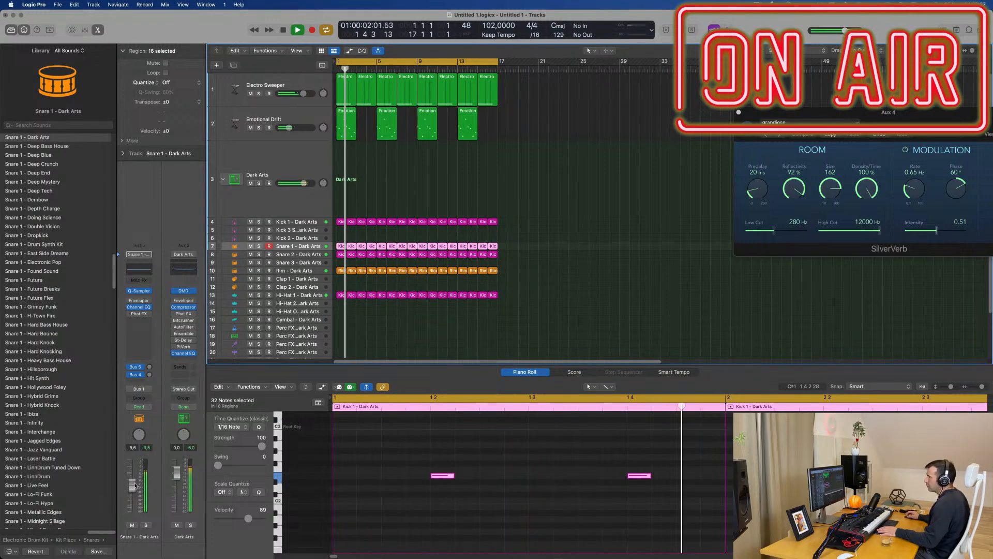
key(alt+shift+Up)
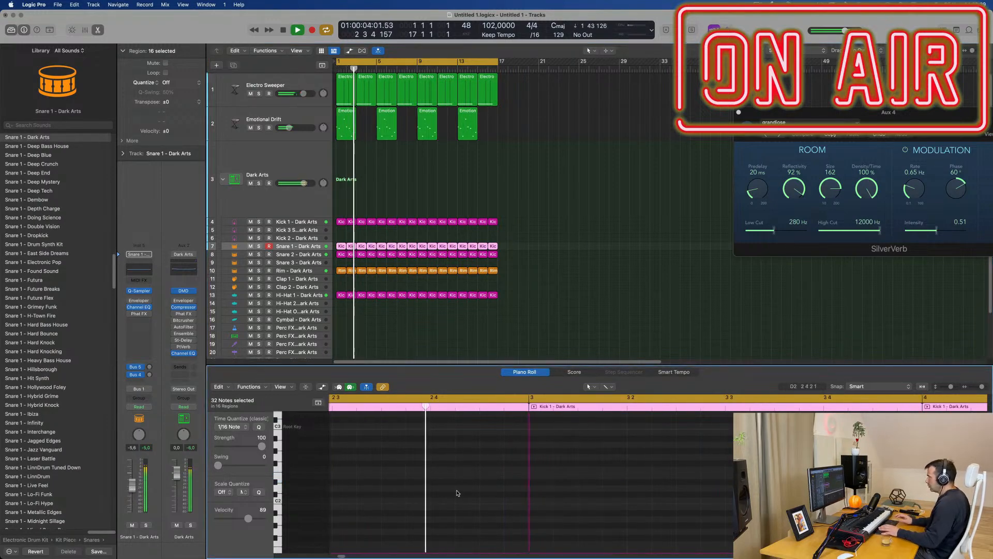
key(space)
key(space)
Step: Replace the Snare 1 track's Dark Arts sound with the Snare 1 - Roland TR-909 patch
click(300, 247)
key(Return)
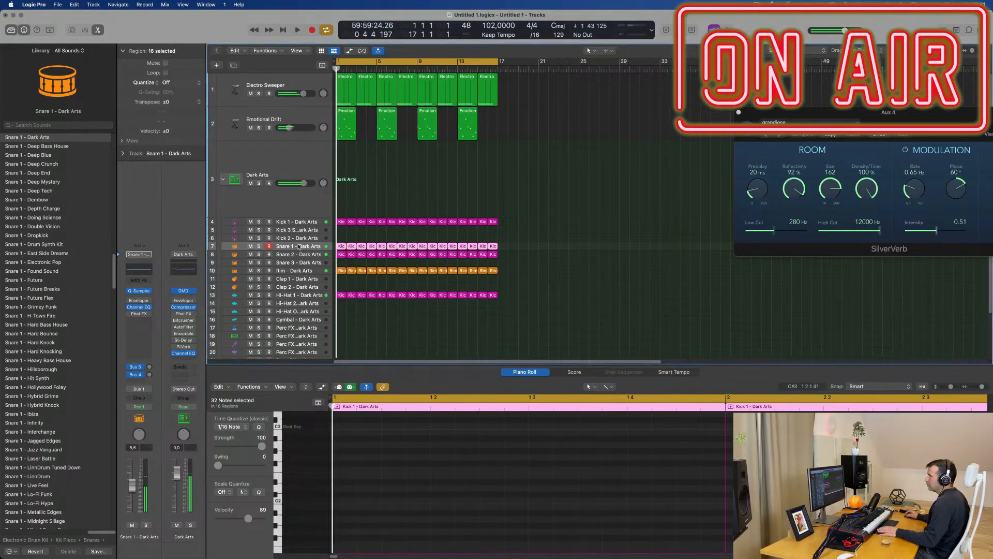
scroll(54, 344, down, 10)
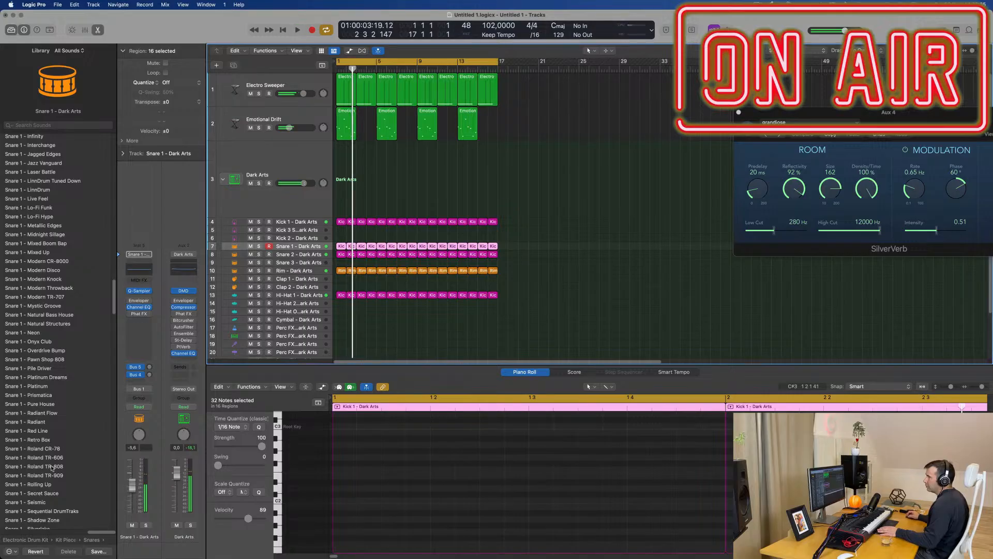
click(50, 475)
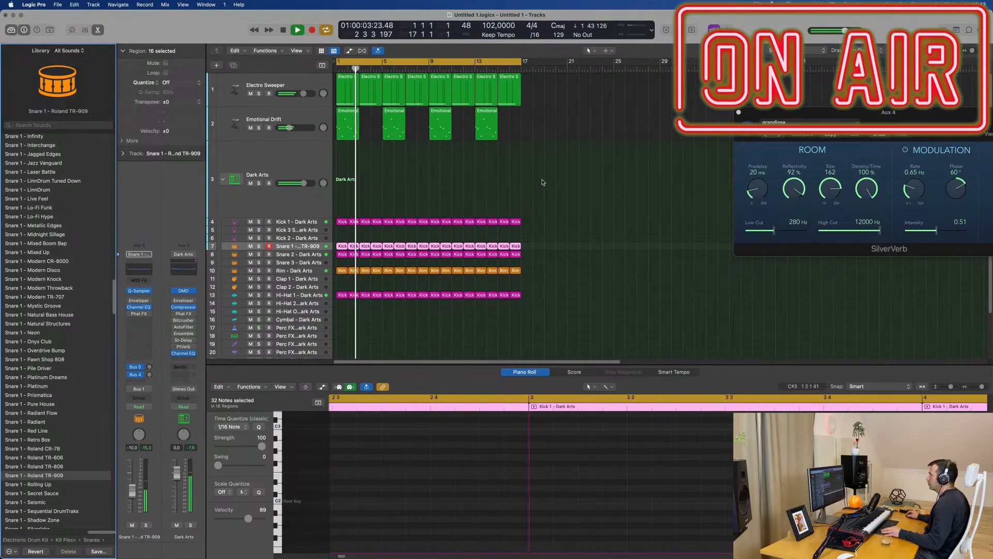
Step: Duplicate the Emotional Drift track without its regions, increase the new track's height, and restart playback
scroll(541, 182, up, 3)
scroll(520, 185, up, 3)
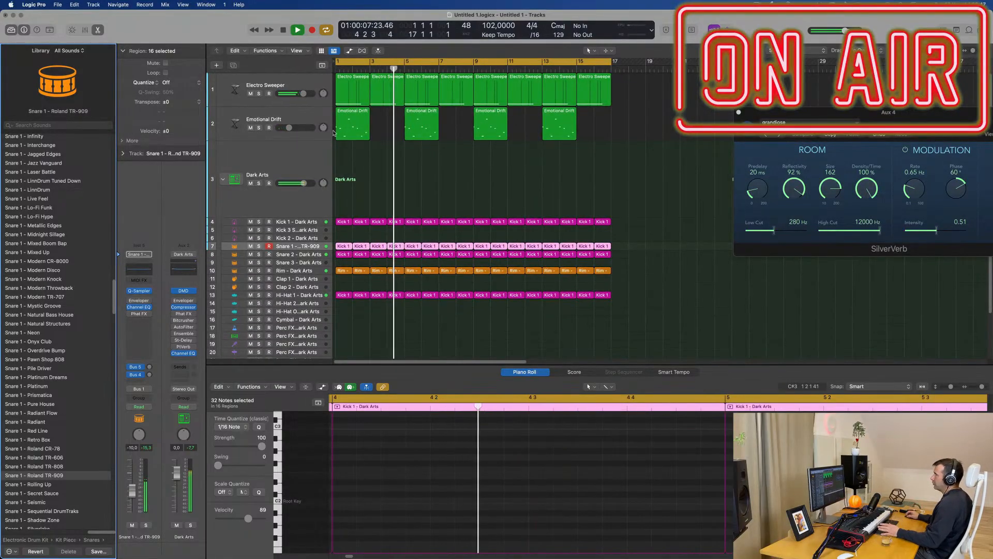
click(293, 114)
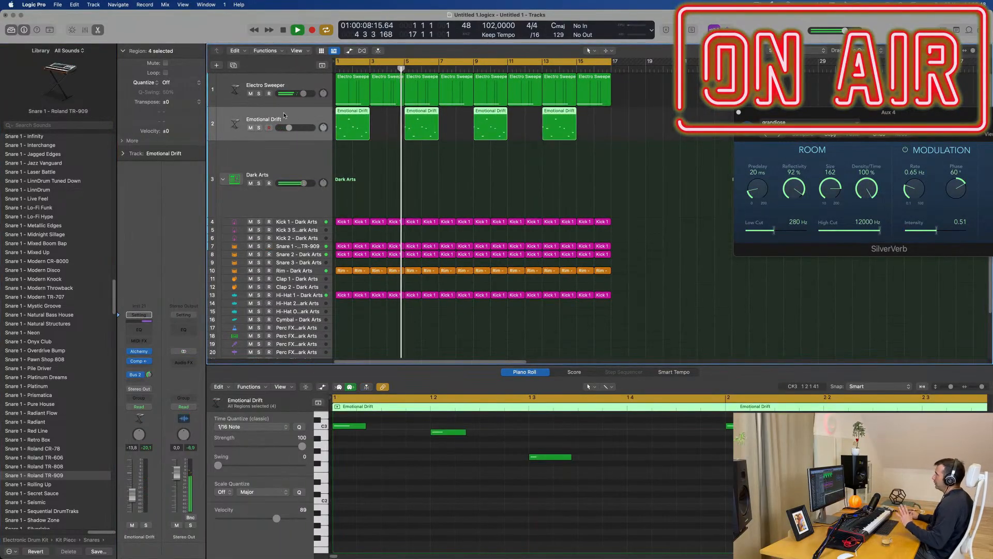
click(232, 66)
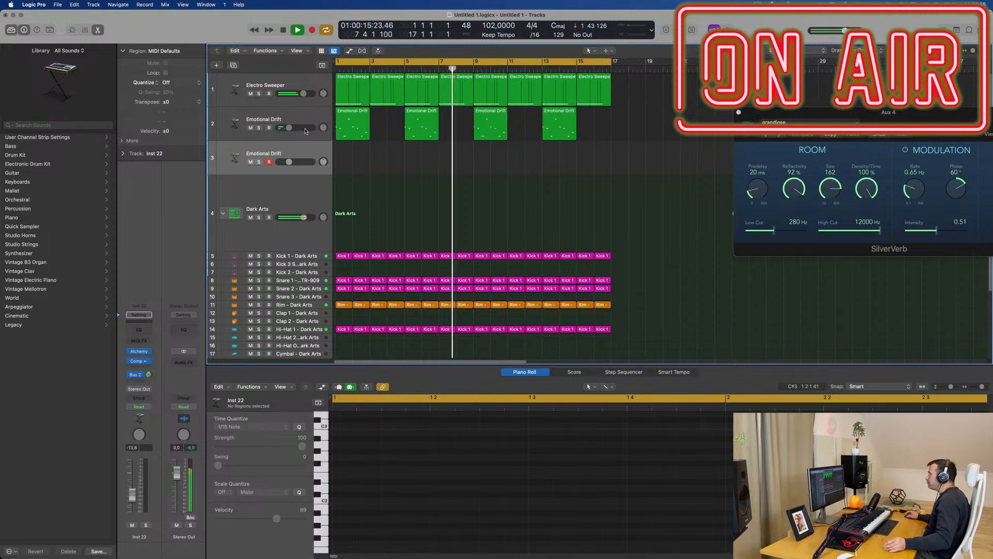
drag(300, 175, 299, 203)
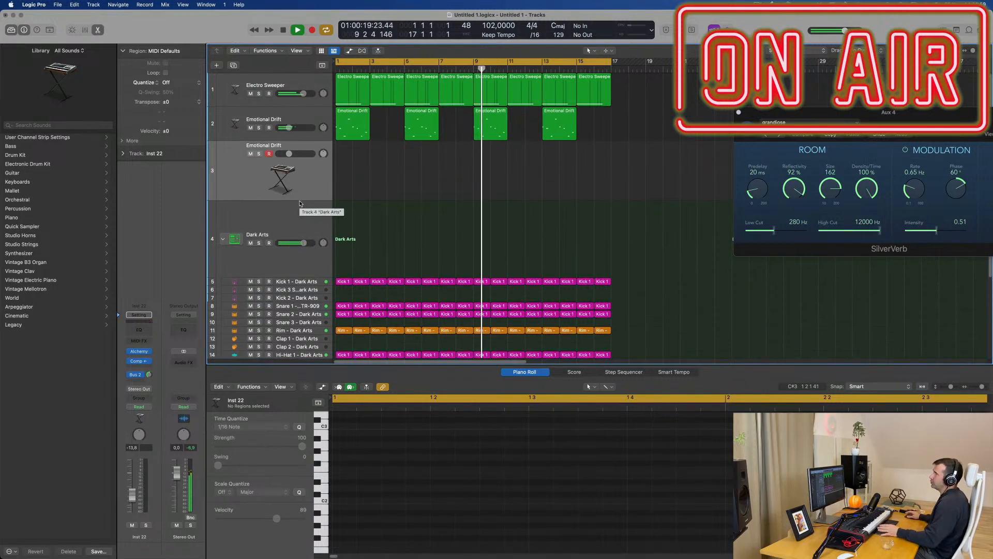
key(Return)
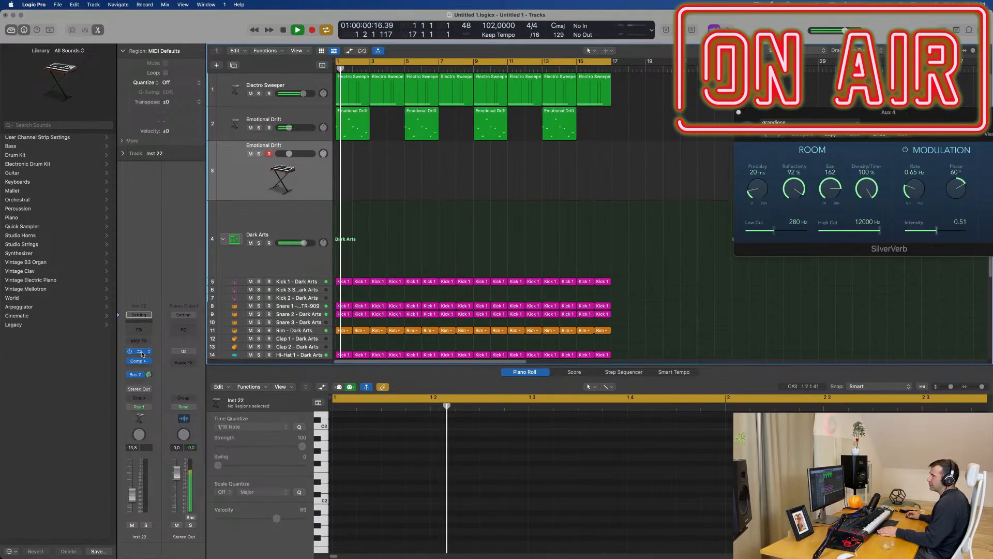
Step: Open the duplicated track's Alchemy instrument and place its window clear of the track headers
click(140, 352)
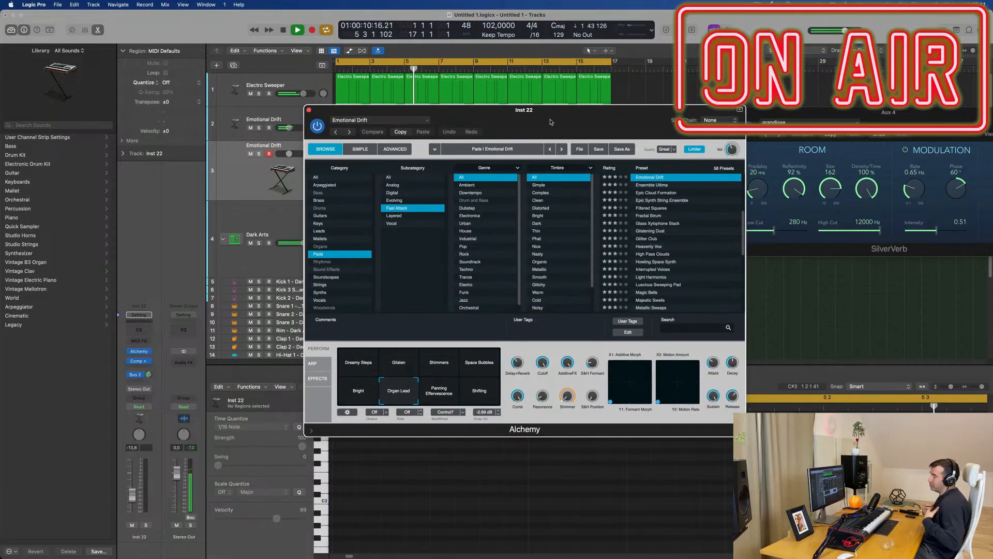
drag(551, 122, 564, 128)
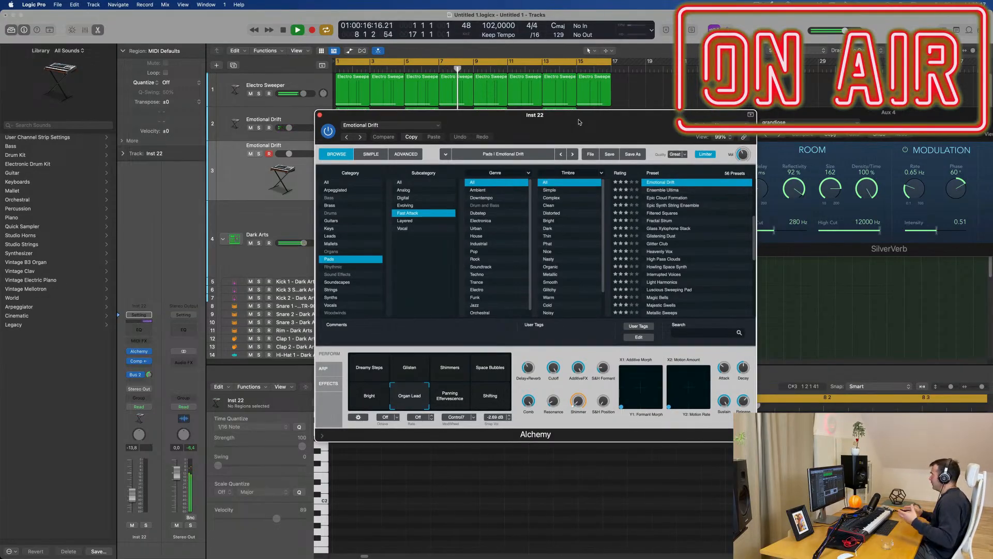
drag(579, 122, 542, 126)
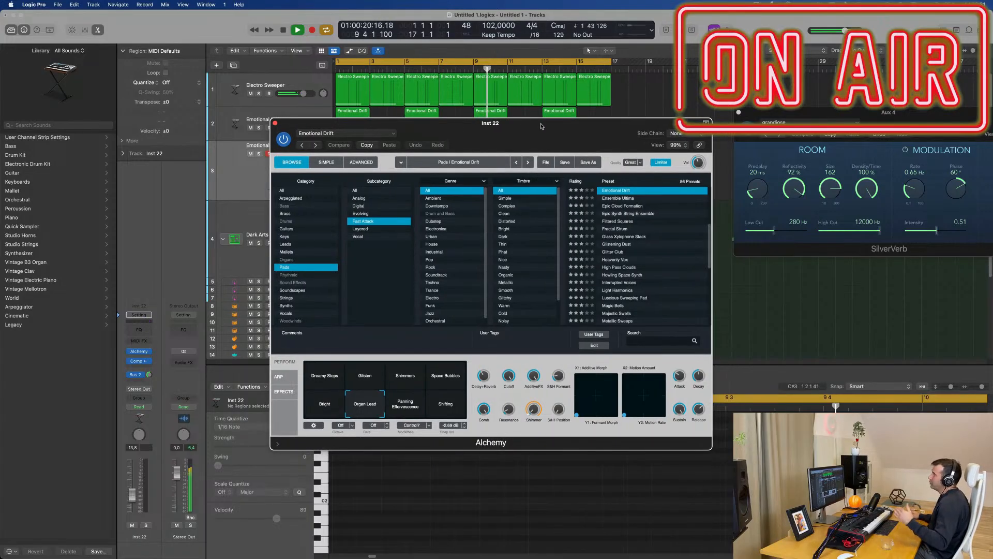
drag(552, 125, 688, 108)
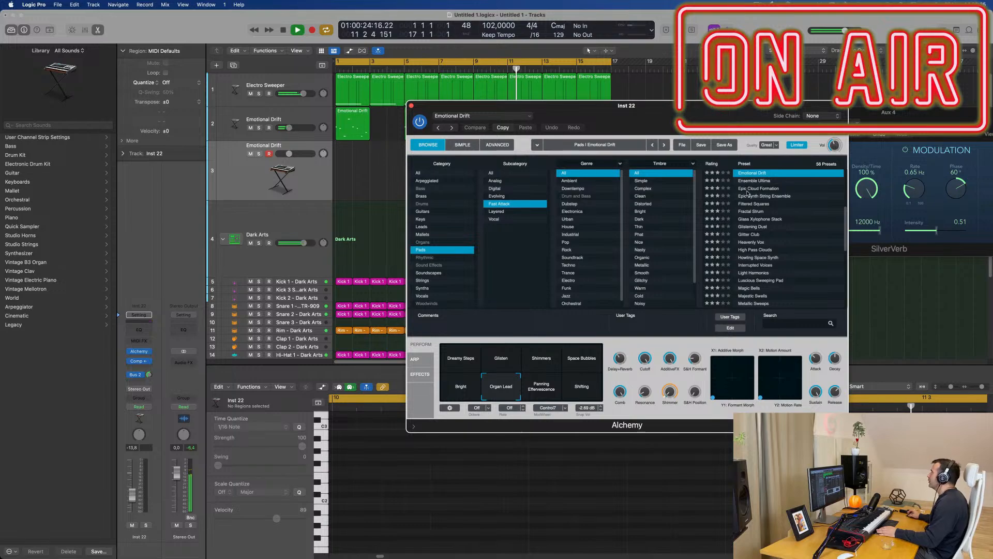
Step: Try the Alchemy presets Howling Space Synth and Interrupted Voices, with the track's volume at -14.8 dB
click(760, 257)
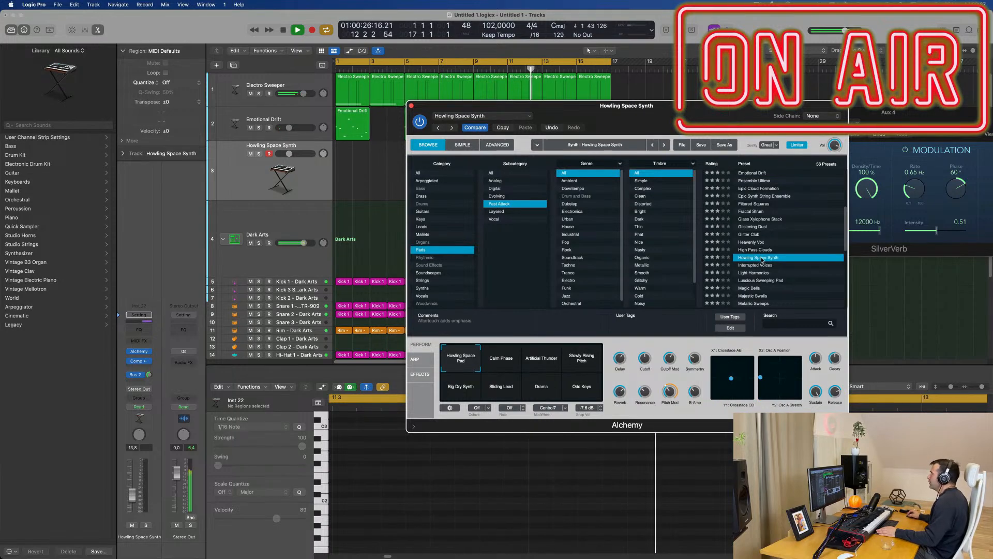
key(Return)
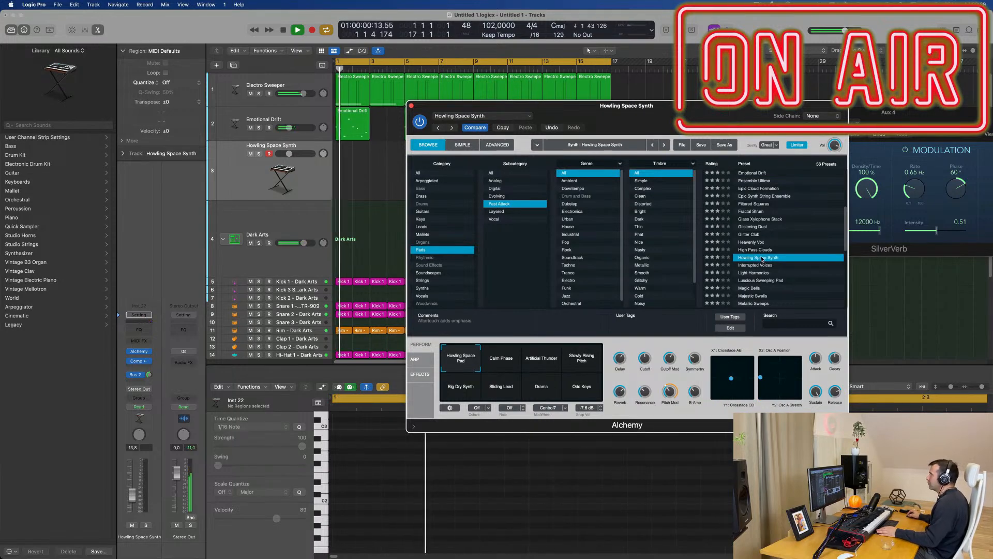
click(271, 181)
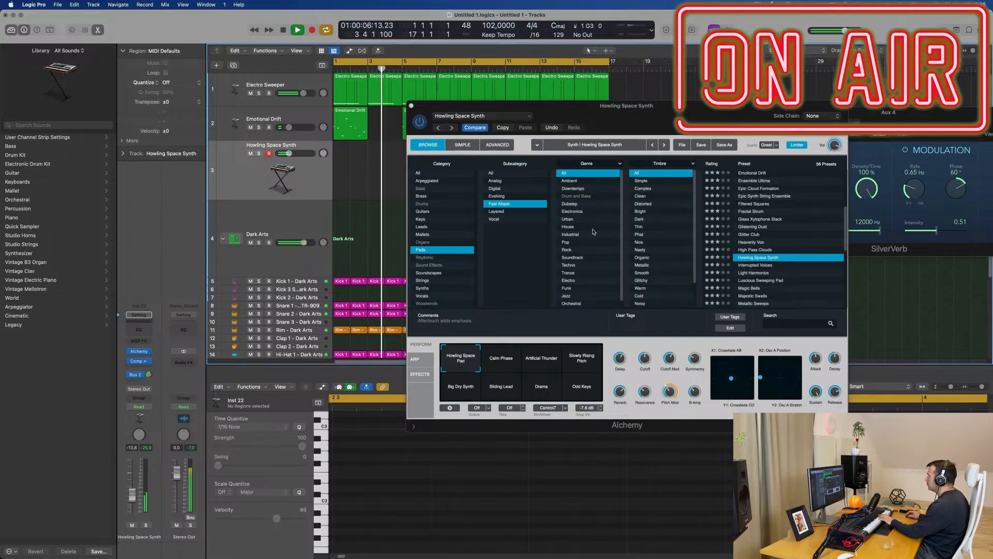
click(763, 266)
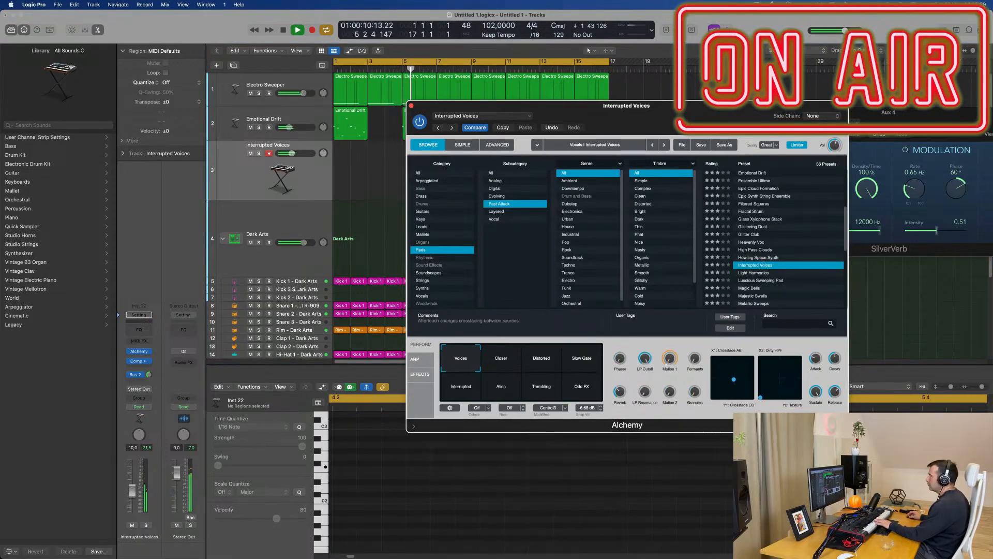
click(132, 486)
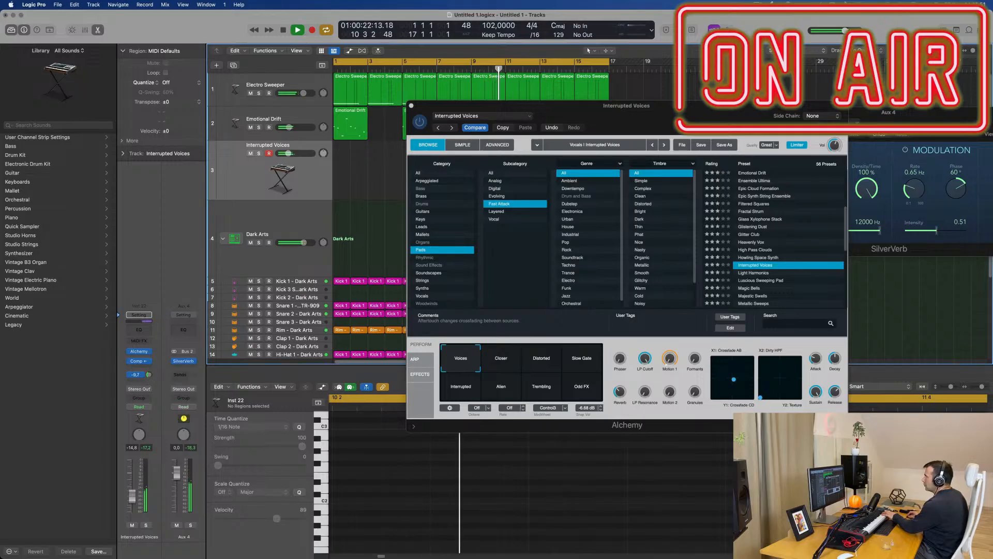
Step: Audition the Distorted, Closer, Slow Gate, Interrupted and Alien performance snapshots of the Interrupted Voices preset
click(533, 361)
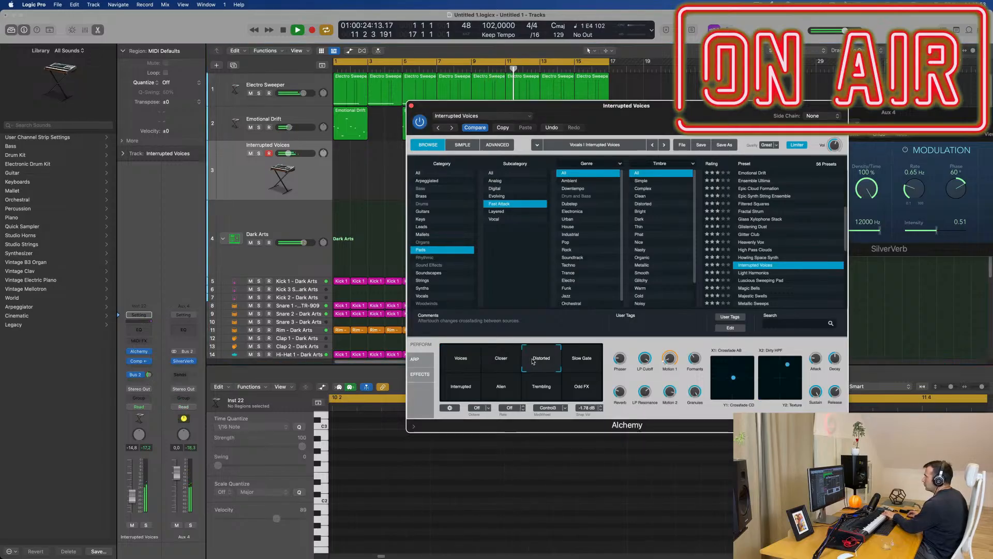
click(503, 361)
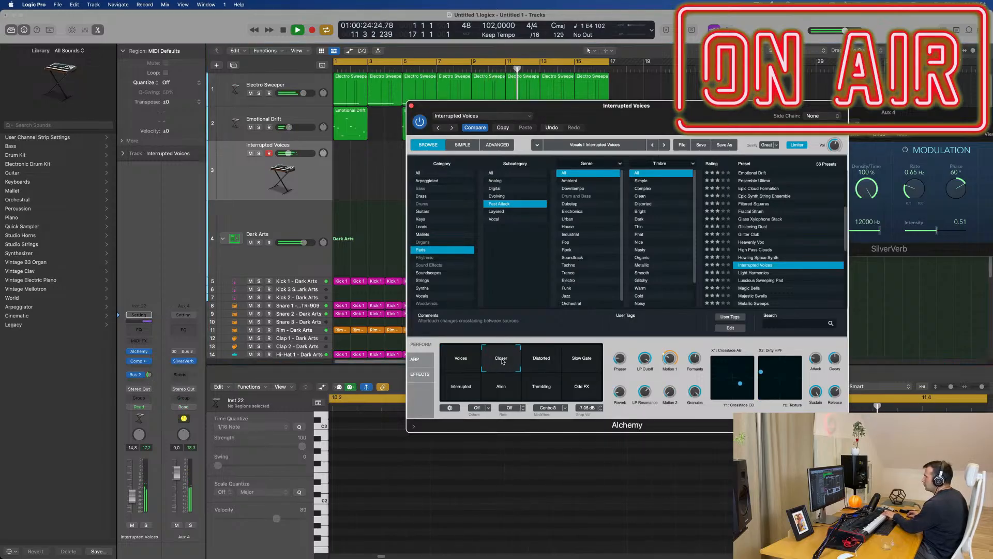
click(582, 363)
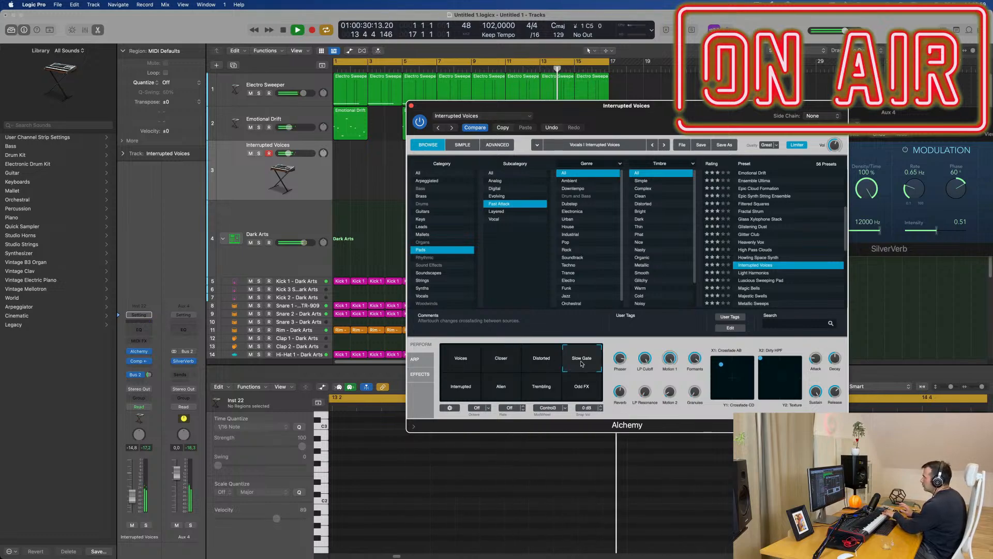
click(474, 387)
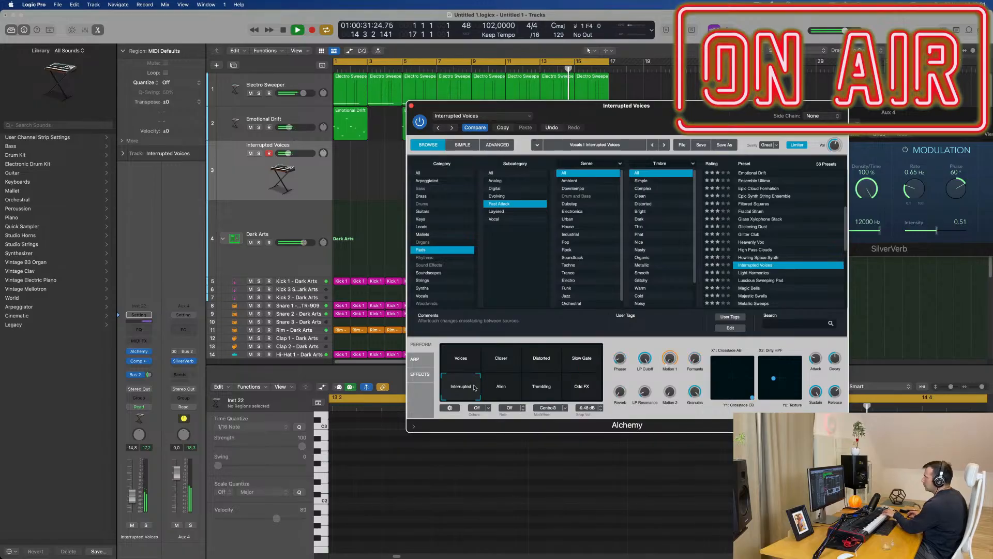
click(502, 390)
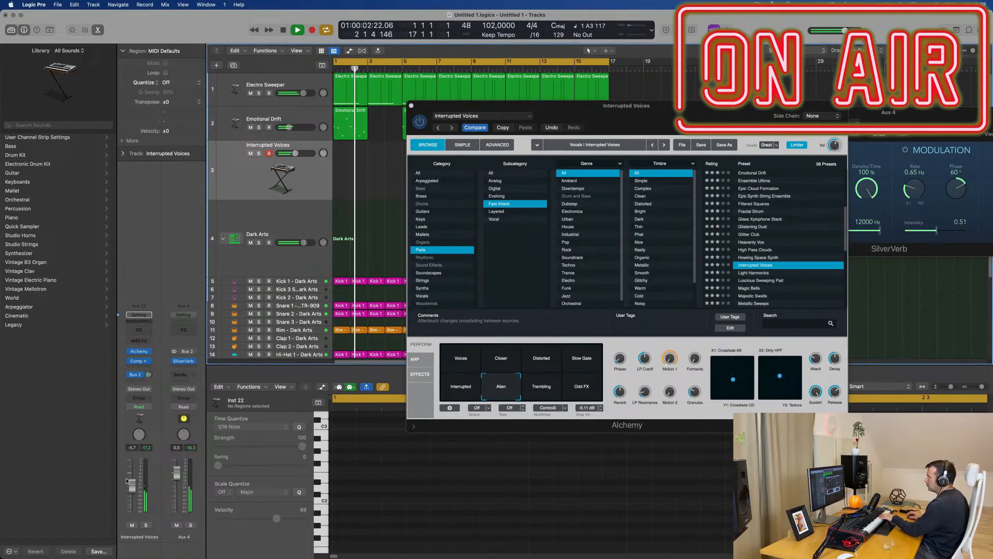
Step: Raise the Interrupted Voices track's volume to -0.6 dB and audition its Trembling, Odd FX and Voices snapshots
drag(132, 485, 133, 476)
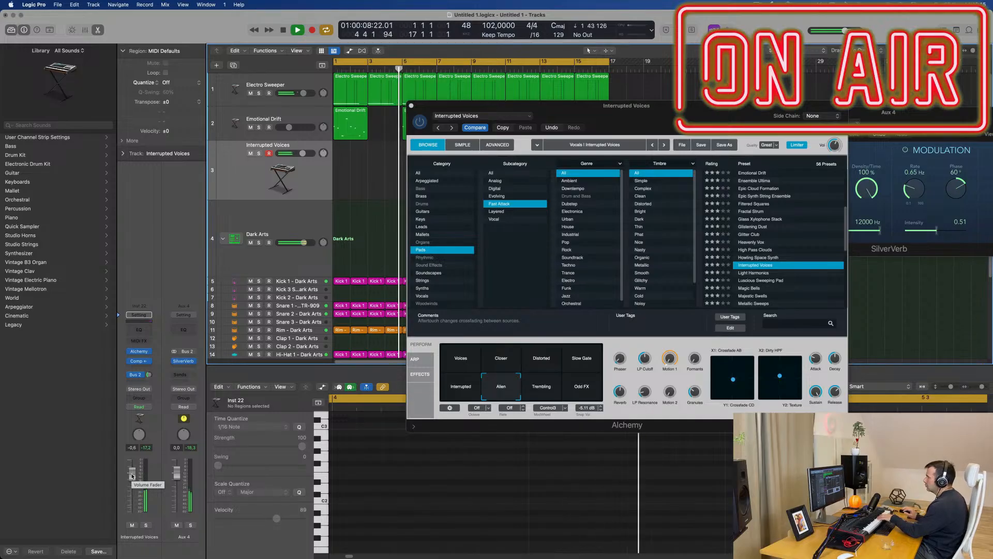
click(541, 392)
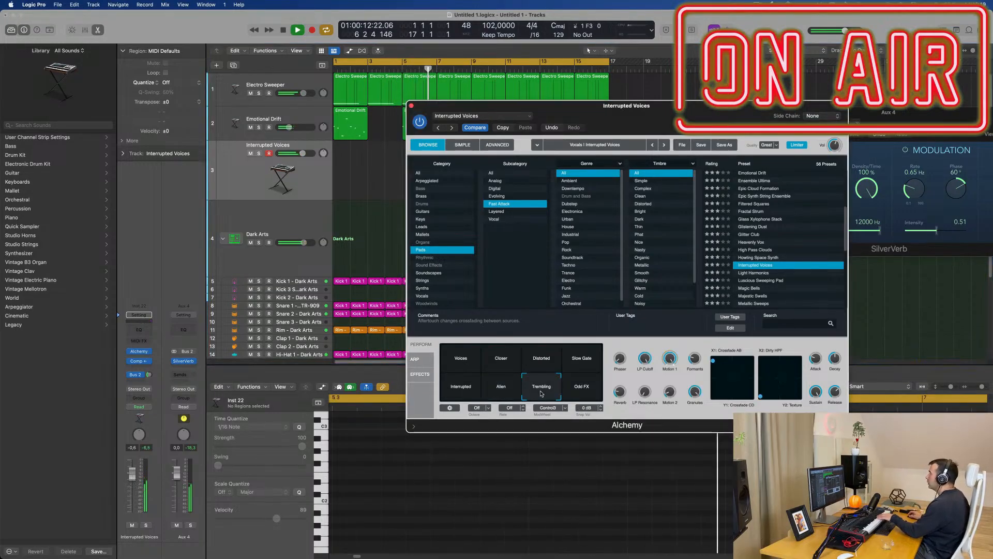
click(589, 393)
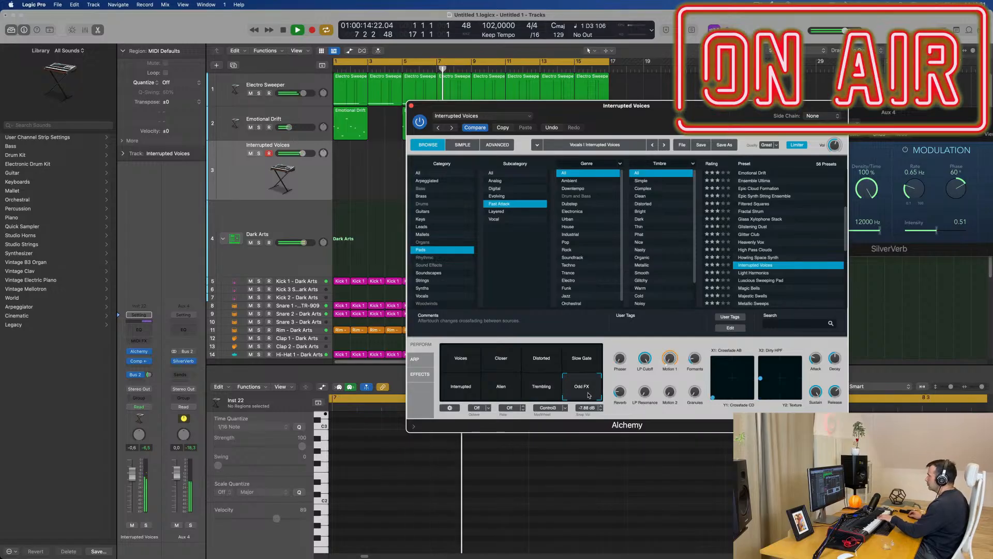
click(465, 364)
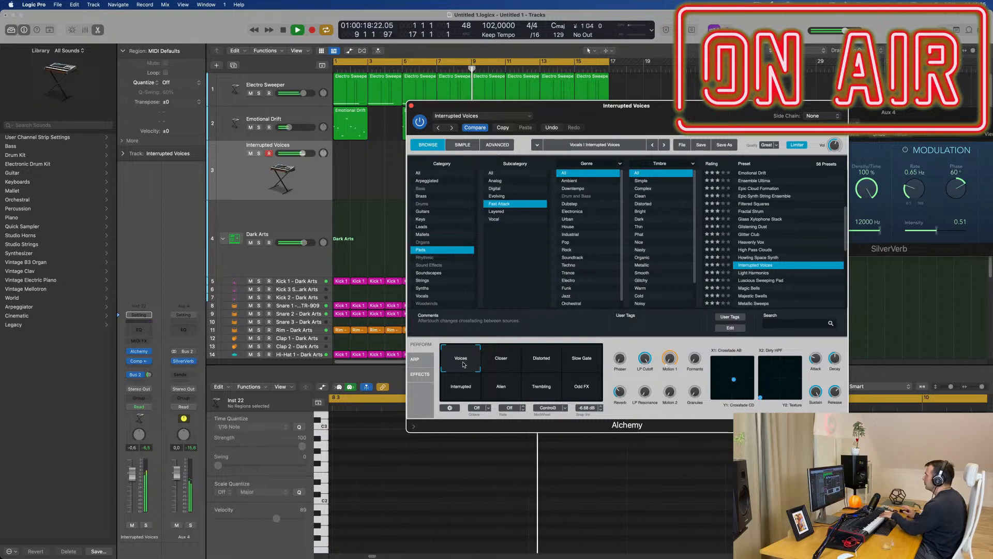
Step: Lower the new synth track's volume to about -8.6 dB and load the Light Harmonics preset in Alchemy
click(133, 500)
click(758, 273)
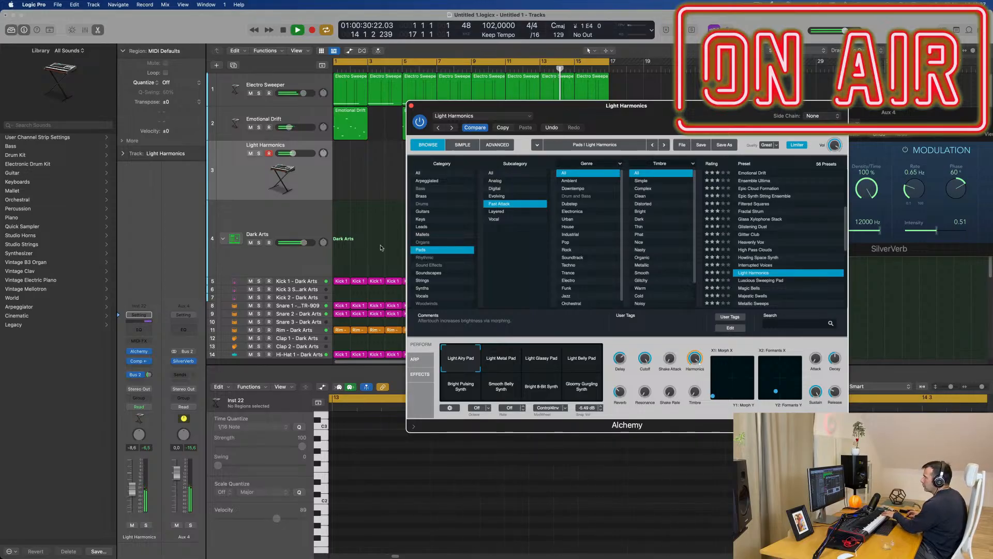
drag(153, 365, 152, 365)
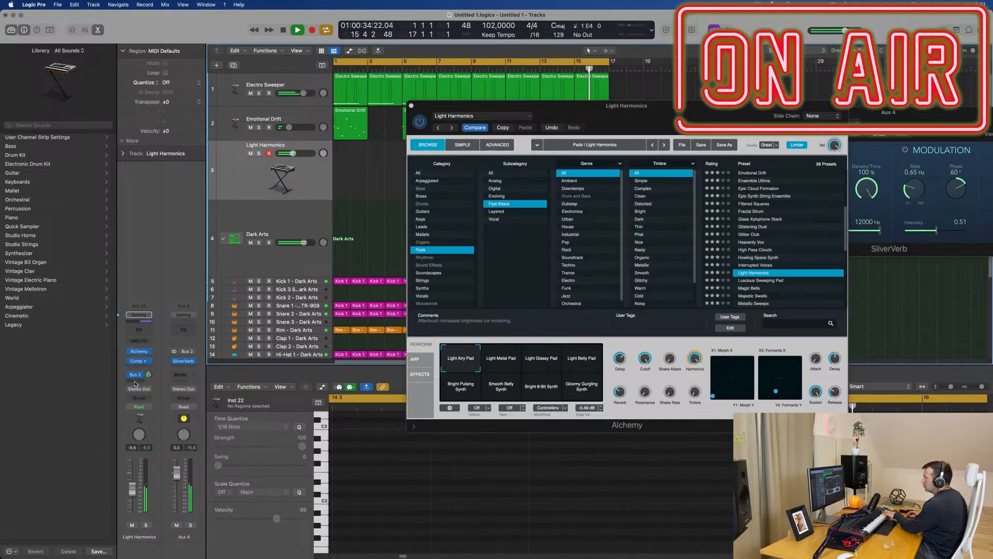
click(135, 374)
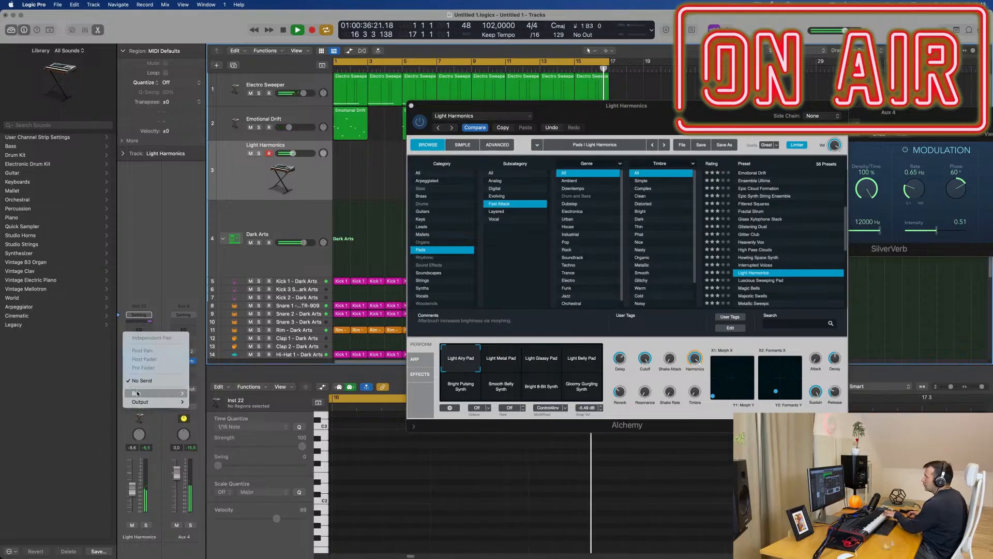
click(167, 295)
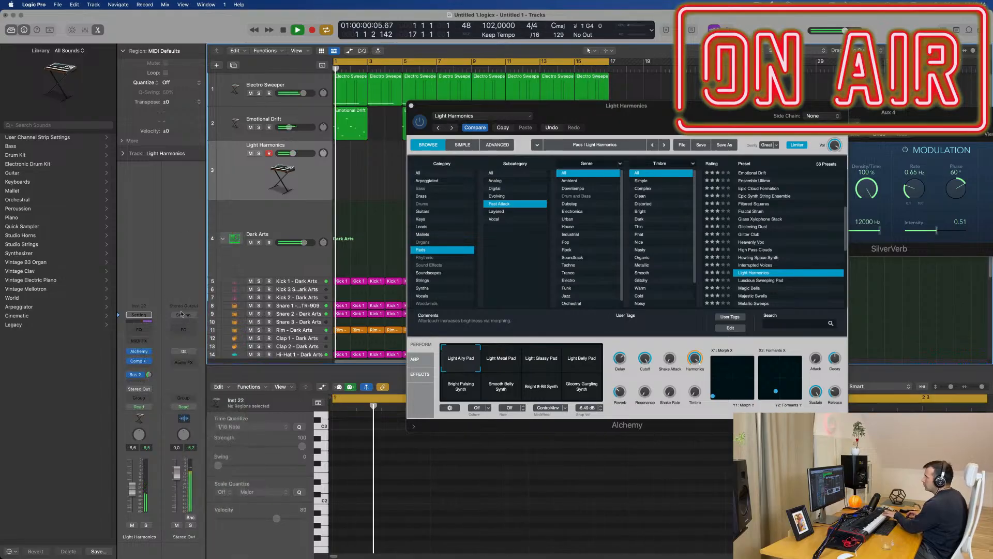
click(135, 371)
click(167, 373)
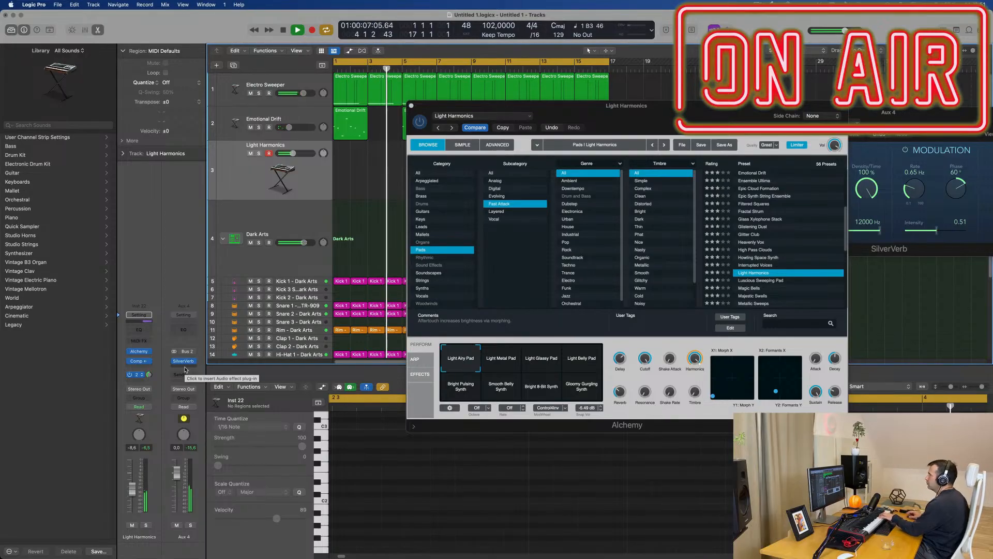
Step: Audition the Light Metal Pad, Light Glassy Pad and Light Belly Pad performance snapshots of the Light Harmonics preset
click(499, 363)
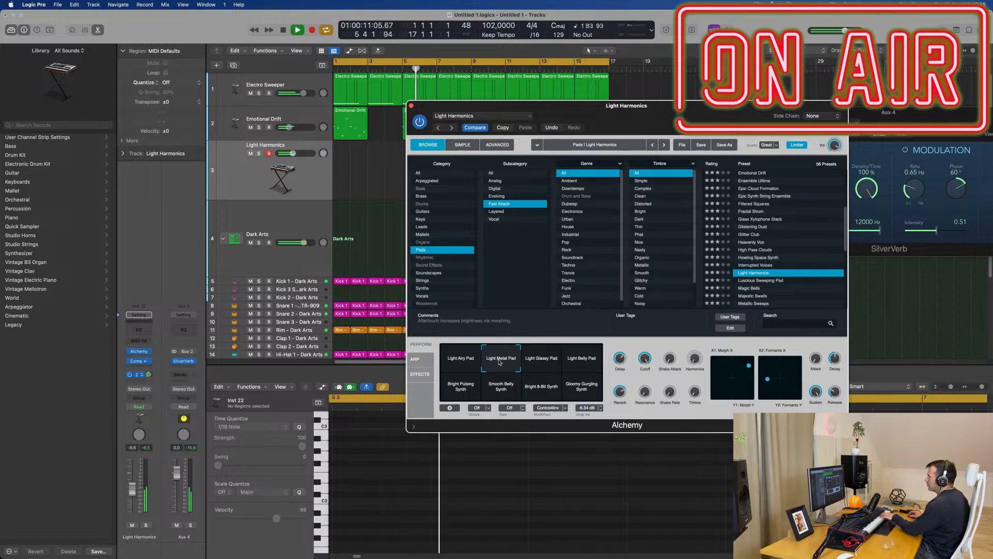
click(552, 363)
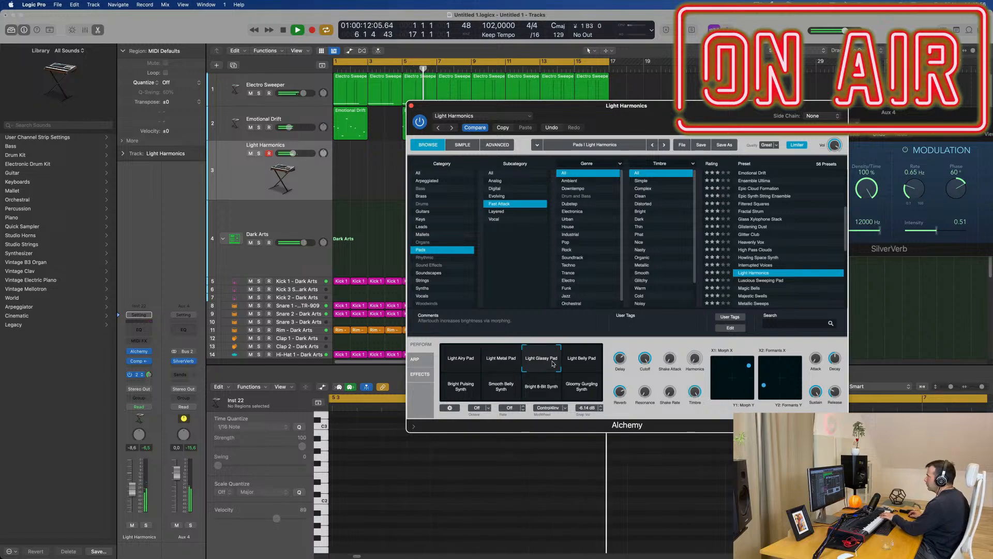
click(590, 365)
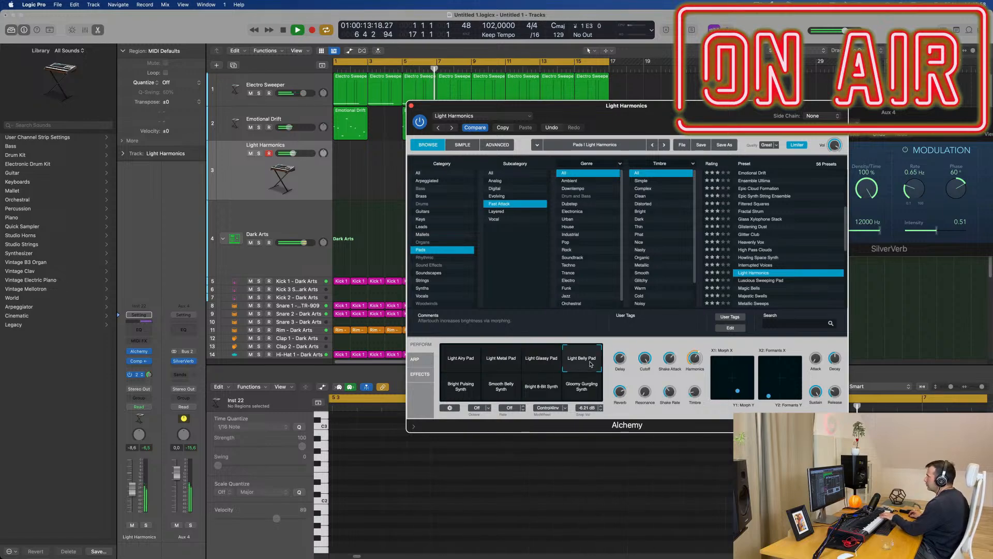
click(540, 362)
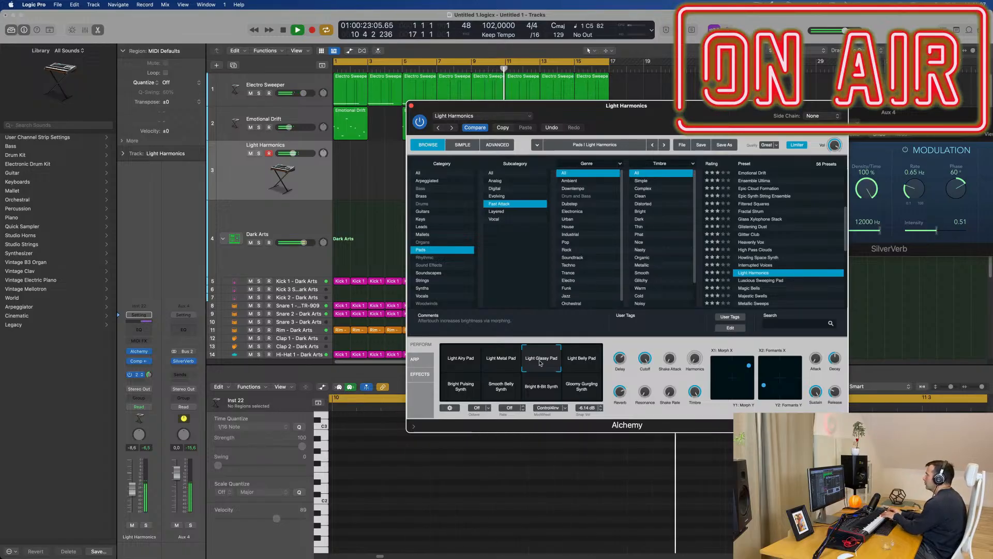
click(592, 367)
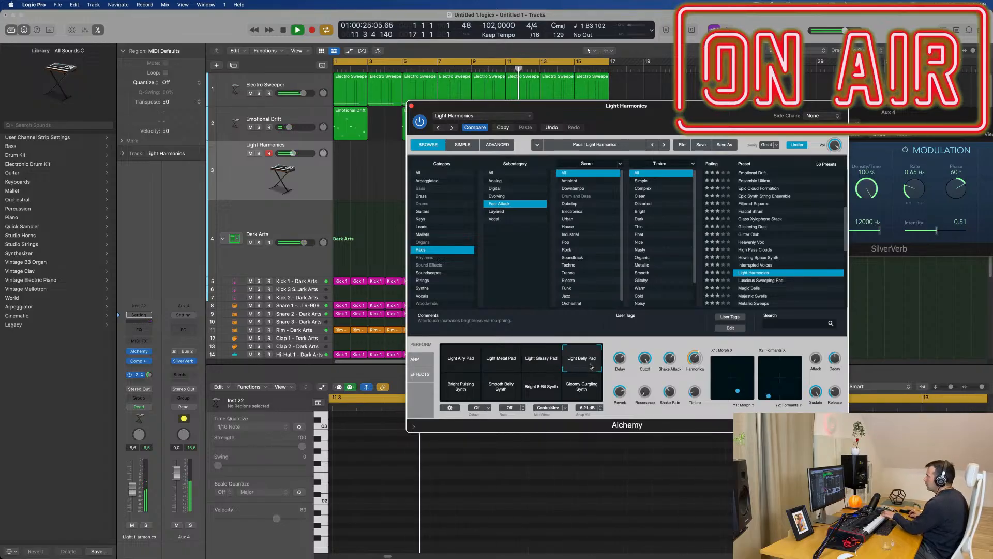
Step: Audition the Bright Pulsing, Smooth Belly, Bright 8-Bit and Gloomy Gurgling Synth snapshots, then return to Light Metal Pad and Light Glassy Pad
click(462, 395)
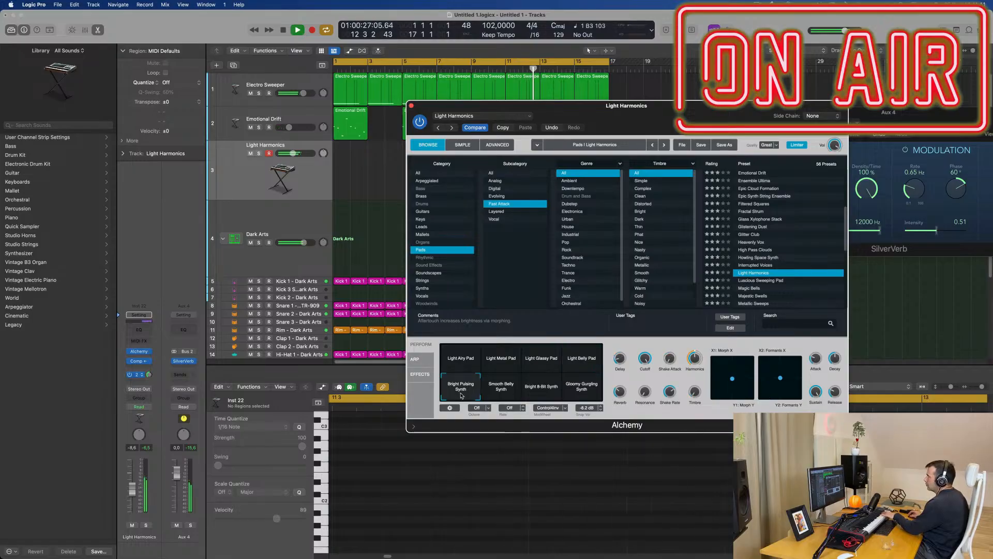
click(496, 397)
click(541, 395)
click(584, 394)
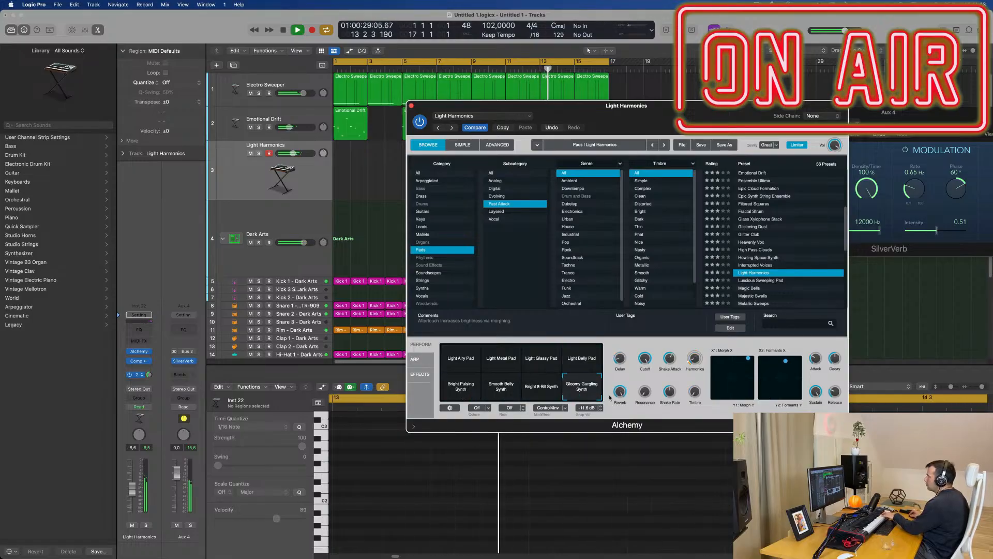
click(501, 359)
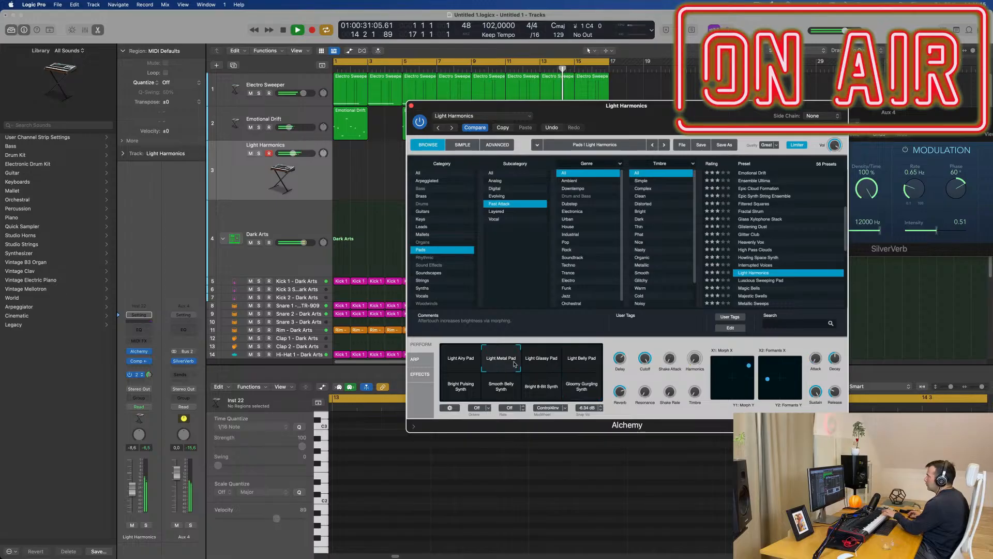
click(547, 364)
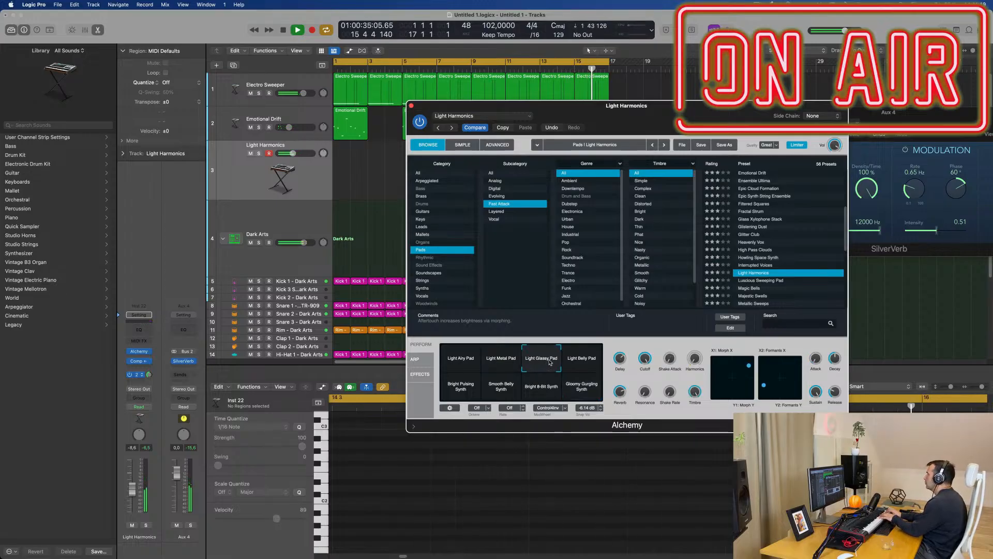
Step: Try the Alchemy presets Luscious Sweeping Pad and Magic Bells, and raise the Magic Bells track's volume slightly
click(764, 280)
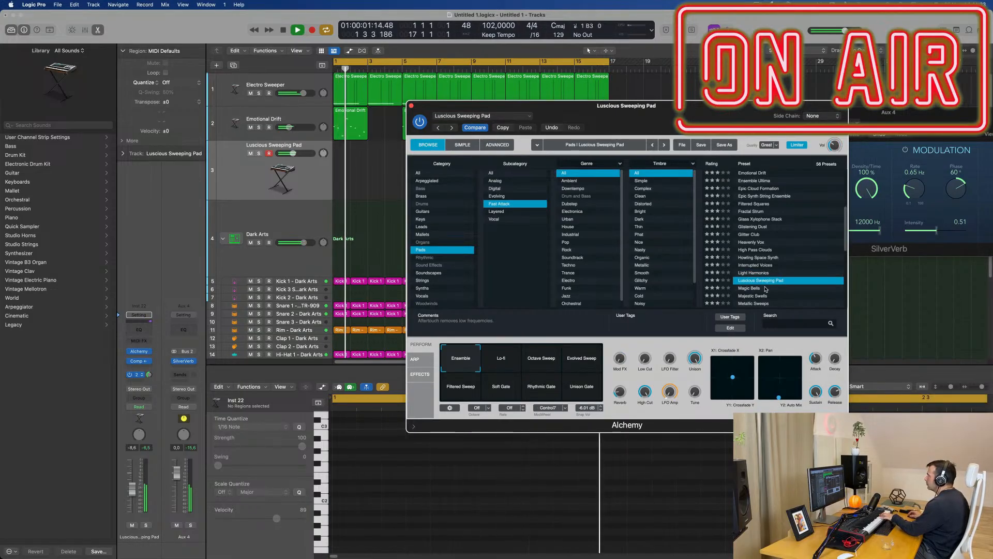
click(755, 290)
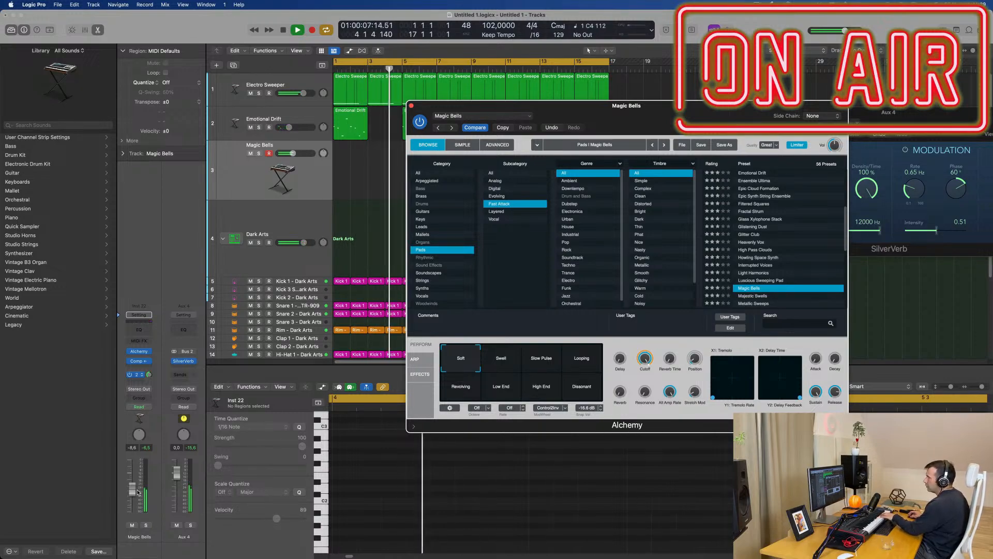
drag(133, 489, 134, 484)
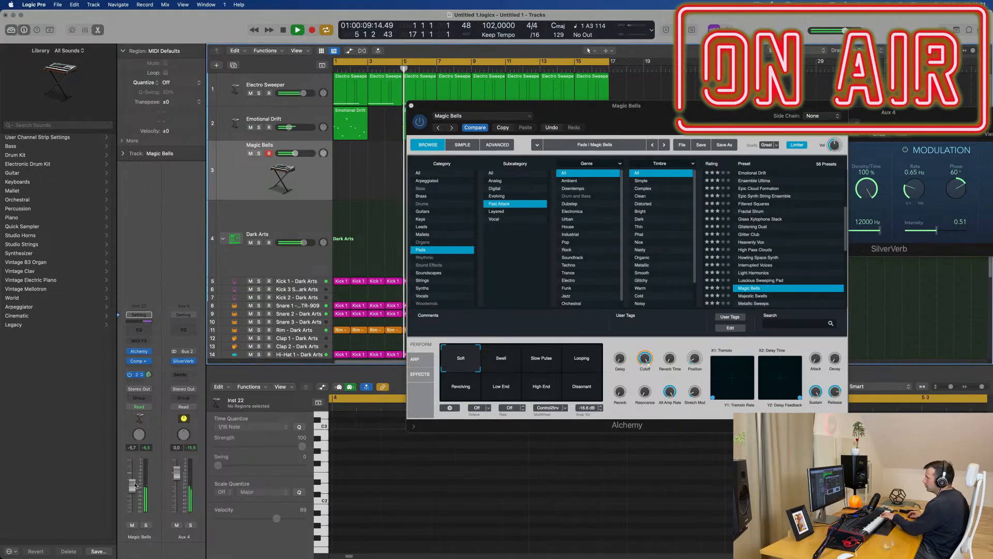
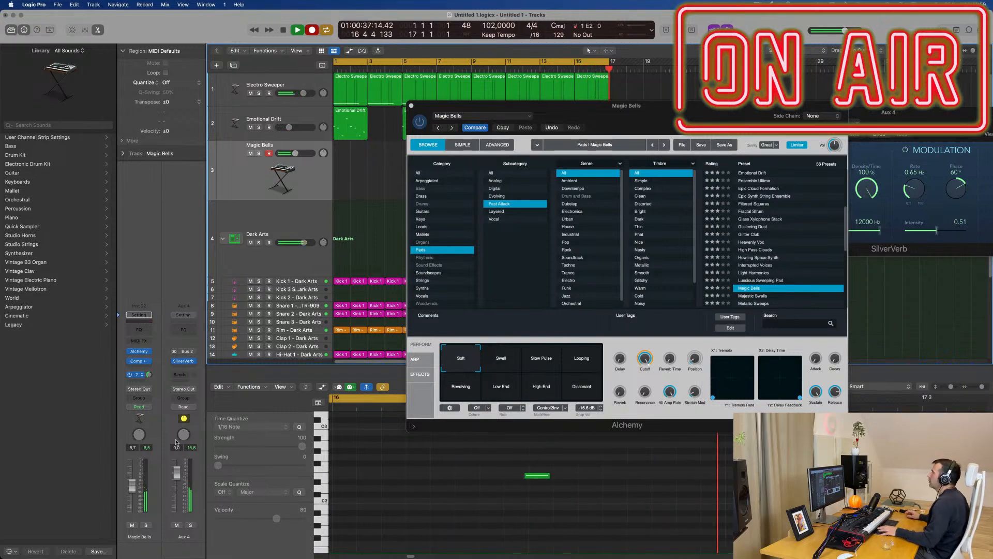
Step: Stop recording, discard the short extra take at bar 1 and move the recorded Magic Bells region to bar 1
drag(648, 104, 949, 306)
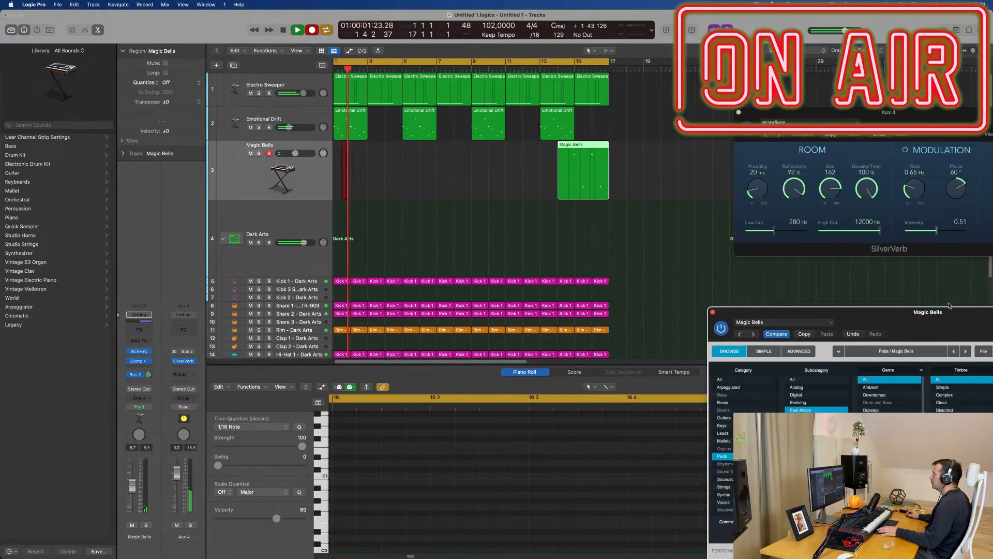
key(space)
drag(385, 170, 330, 184)
key(Delete)
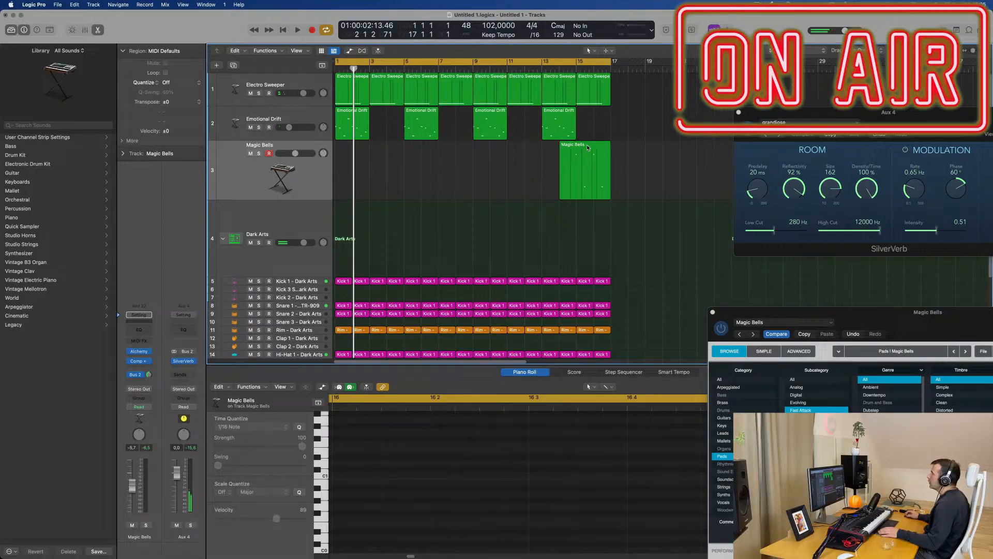
drag(587, 148, 364, 148)
key(space)
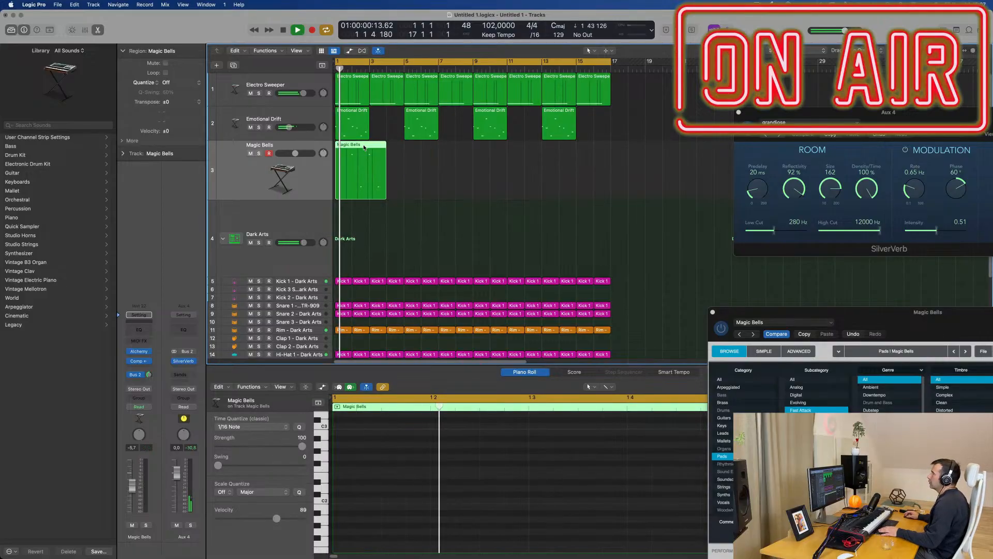
Step: Quantize all four notes of the Magic Bells region to 1/16 notes in the Piano Roll
key(e)
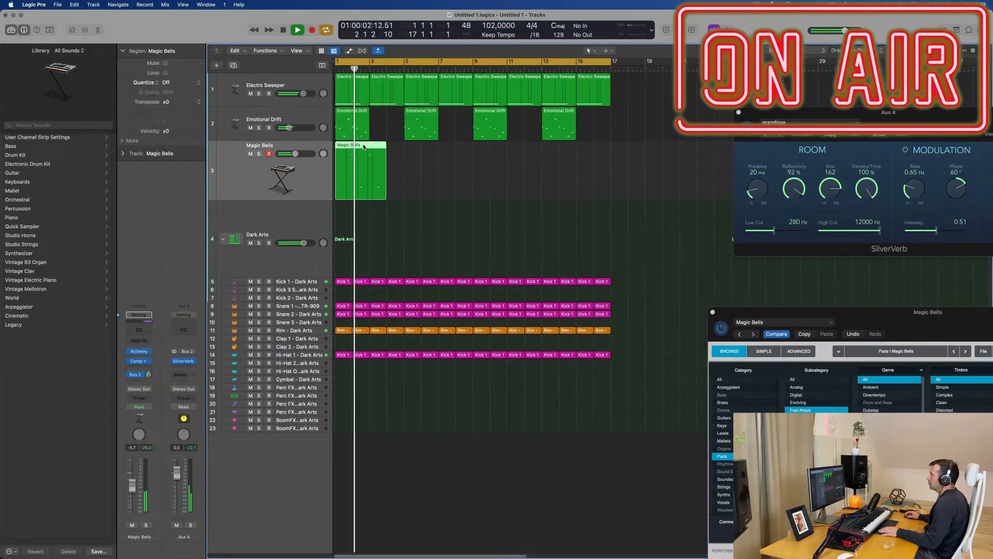
key(e)
key(e)
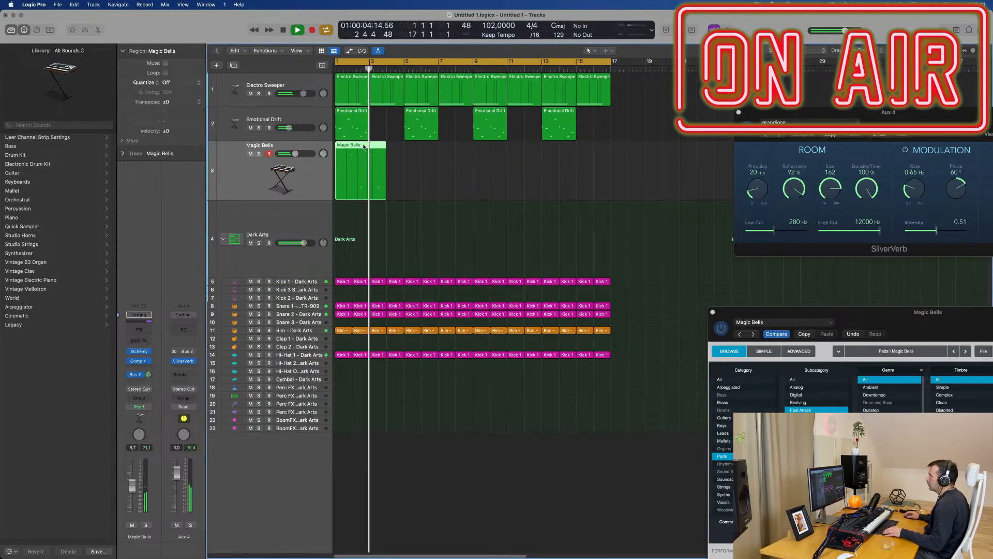
key(e)
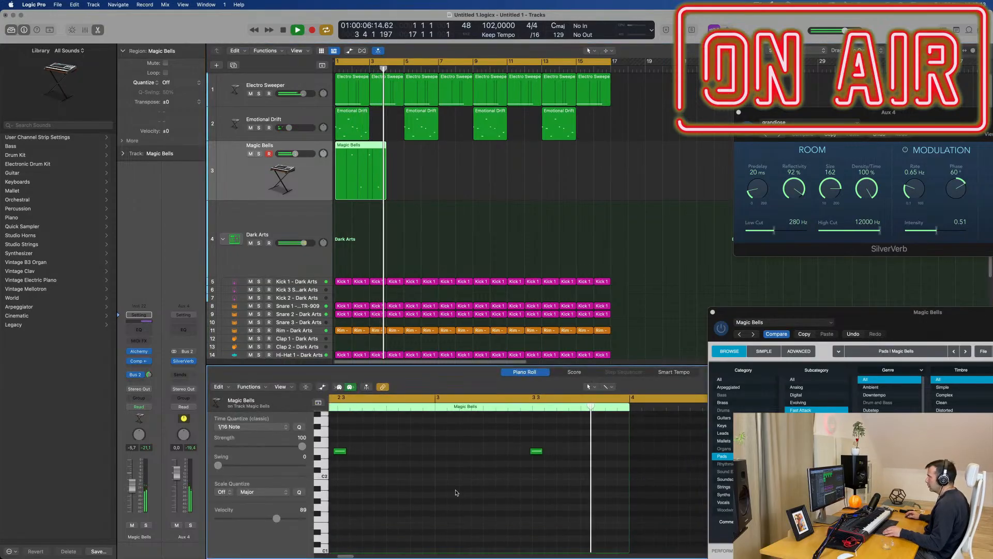
key(z)
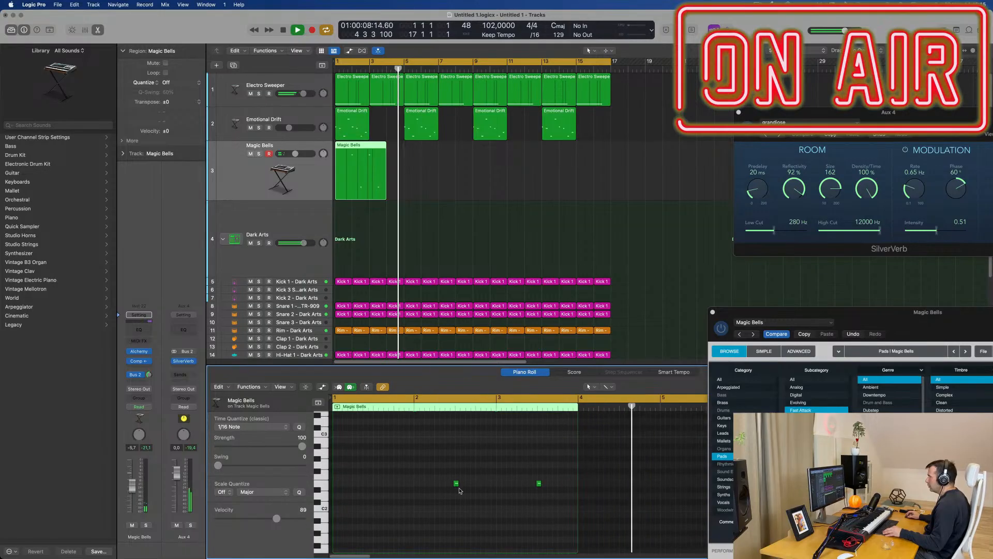
scroll(460, 490, up, 4)
key(super+a)
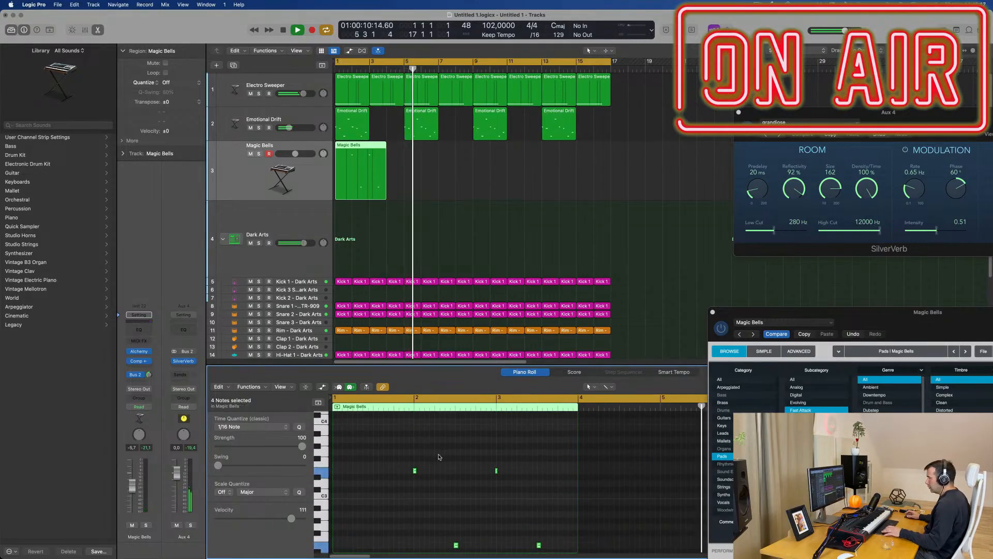
key(q)
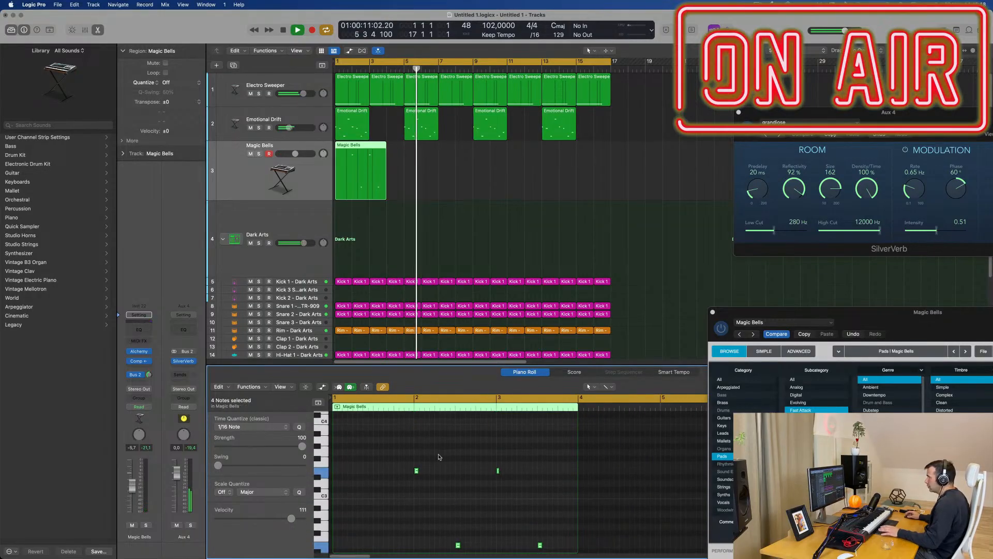
Step: Cut off the empty first bar of the Magic Bells region and move the remaining two bars to bar 1
click(352, 146)
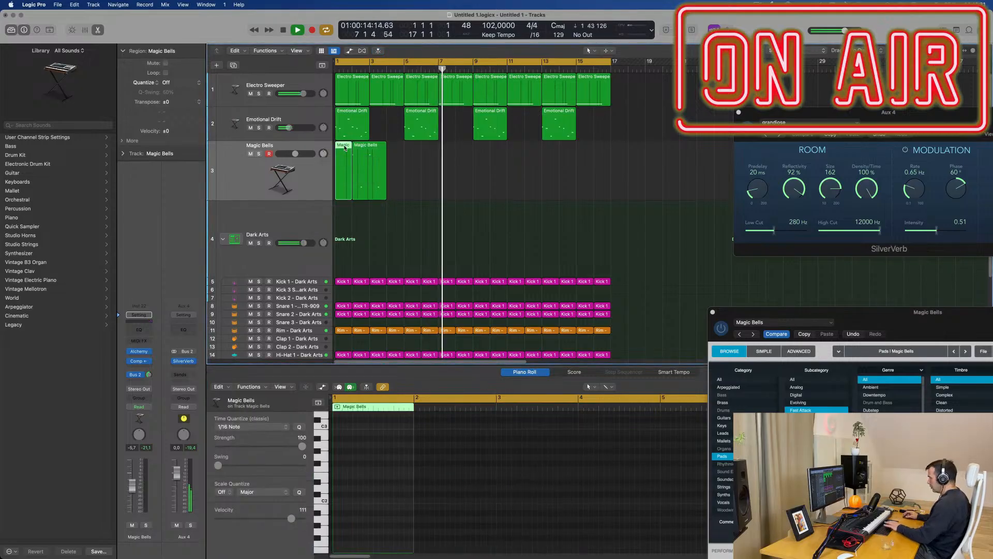
key(BackSpace)
key(space)
drag(361, 147, 343, 147)
key(space)
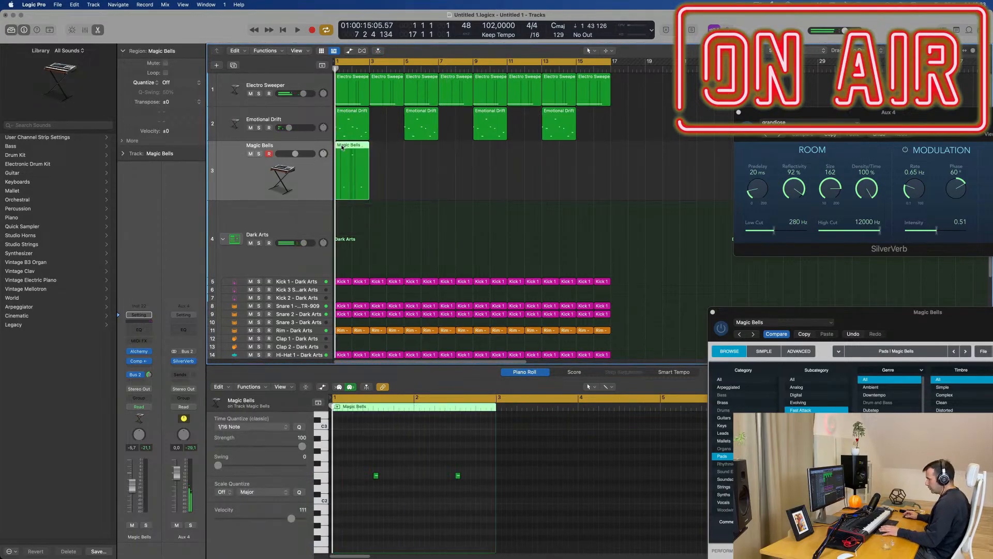
Step: Repeat the two-bar Magic Bells region until it fills the arrangement up to bar 17, and select all its regions
key(super+r)
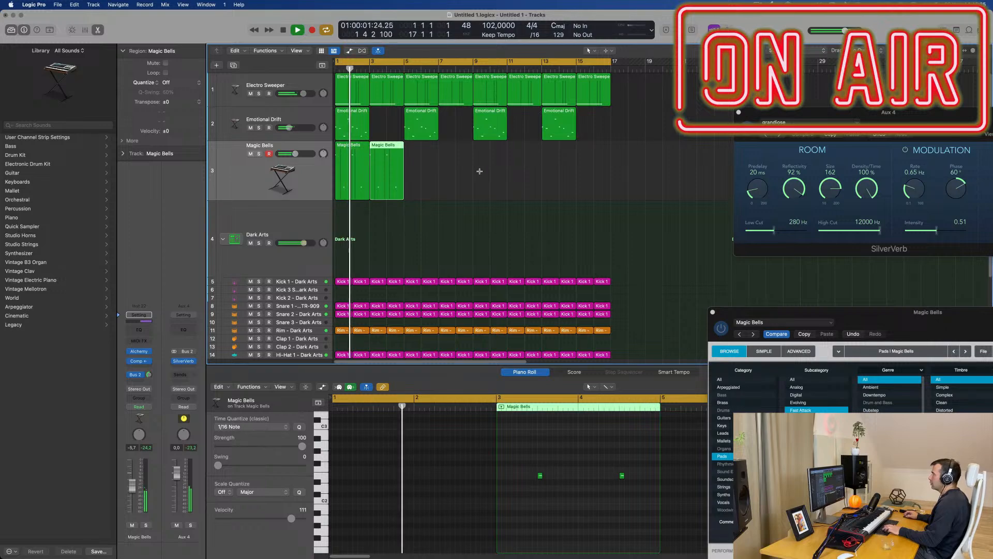
shift+click(359, 180)
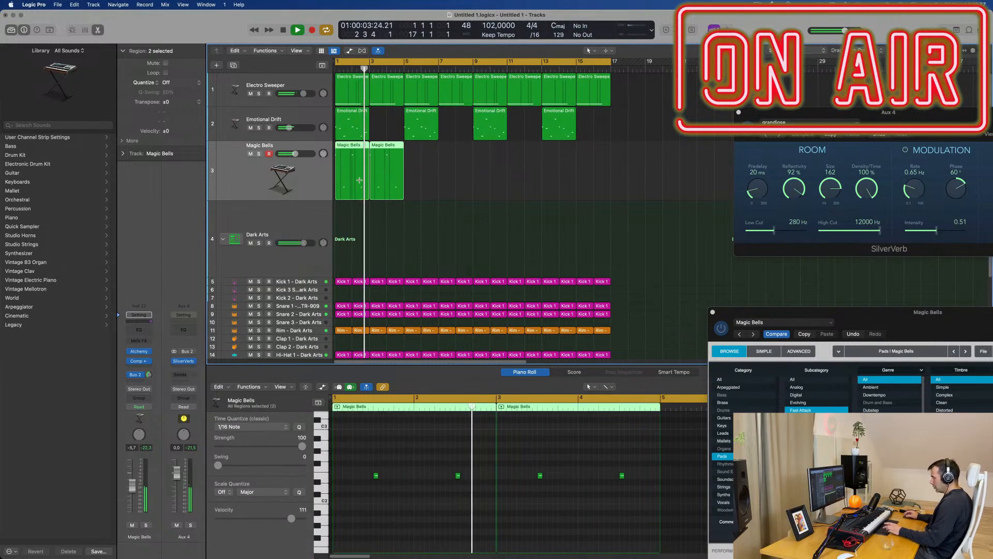
key(super+r)
key(super+r)
key(super+r)
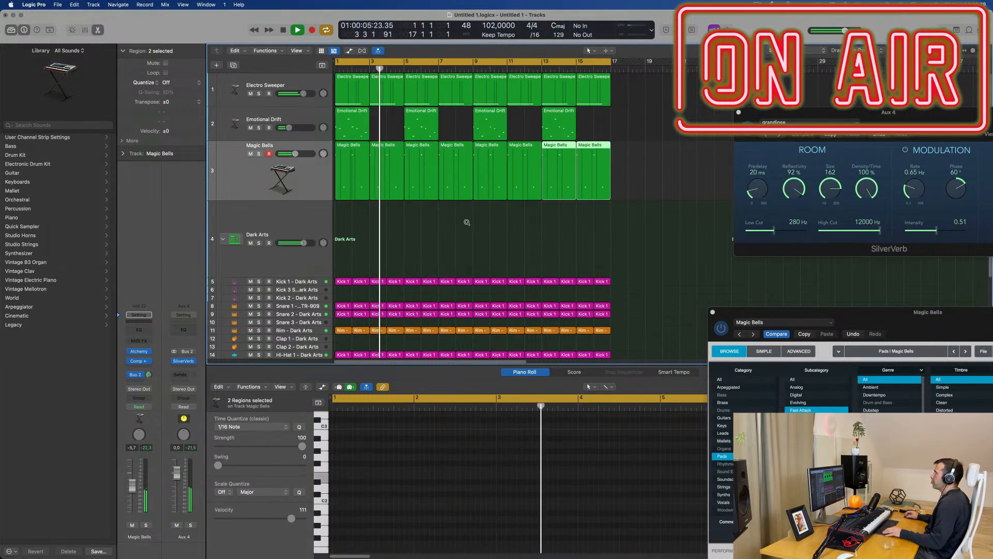
scroll(466, 222, down, 3)
click(299, 188)
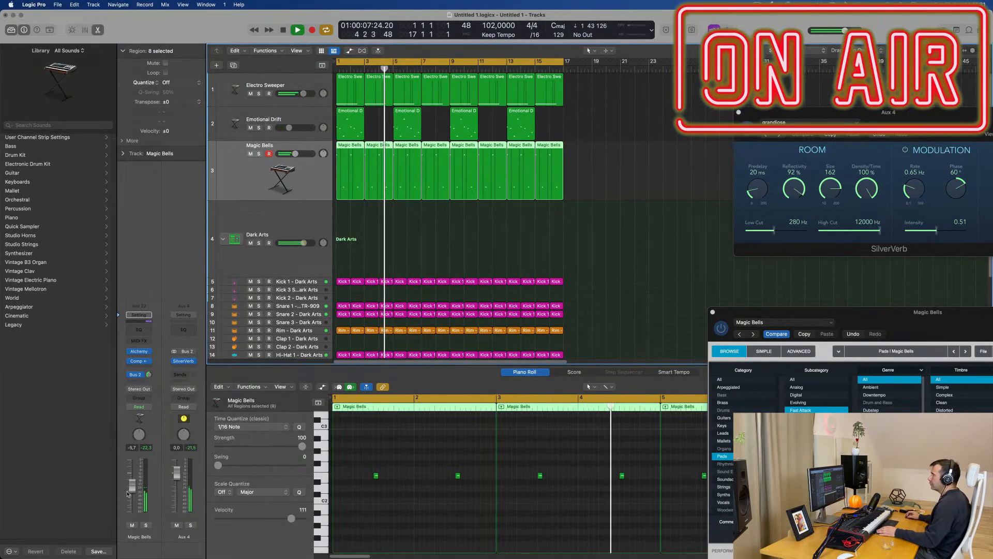
Step: Add a Channel EQ with a 238 Hz low cut to Magic Bells and lower the track's volume slightly
scroll(424, 247, down, 1)
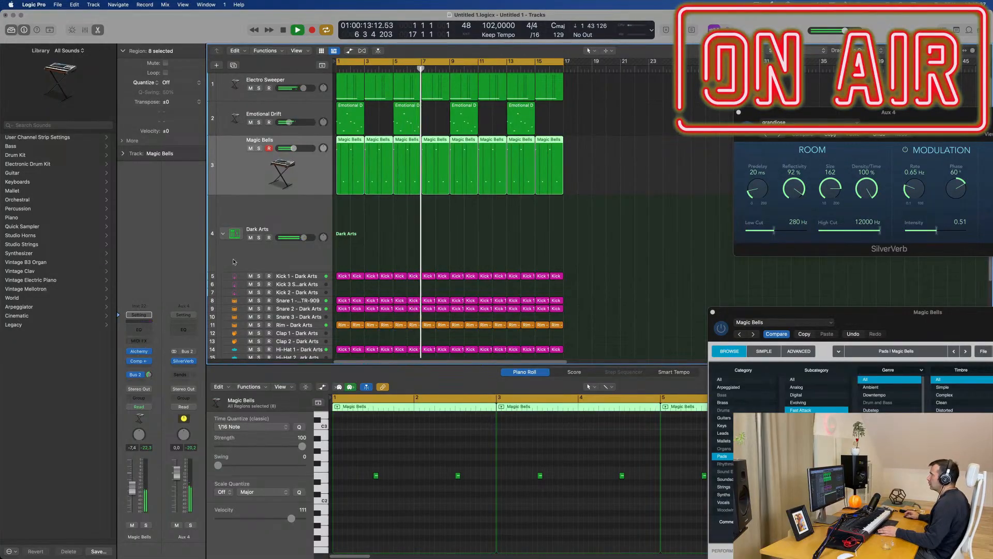
click(139, 329)
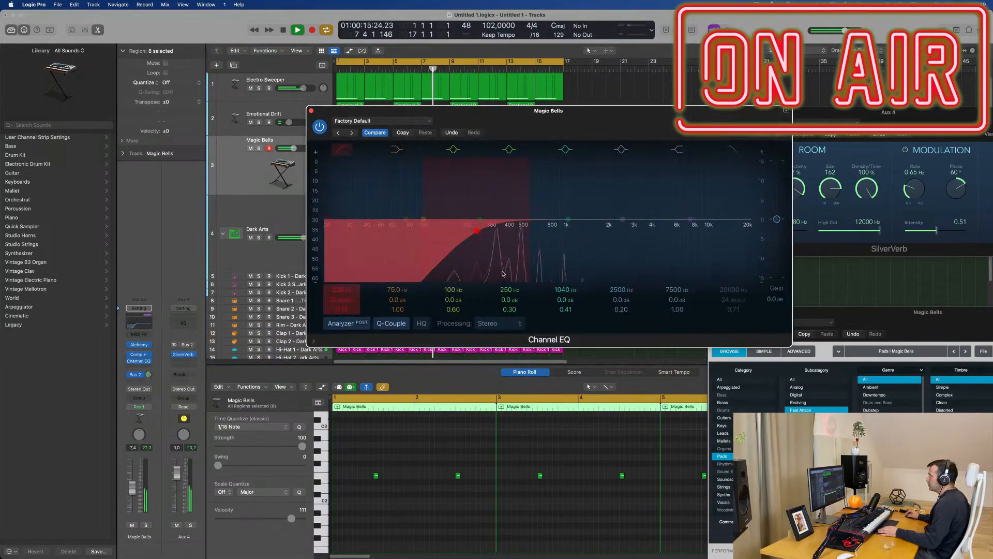
drag(133, 490, 132, 488)
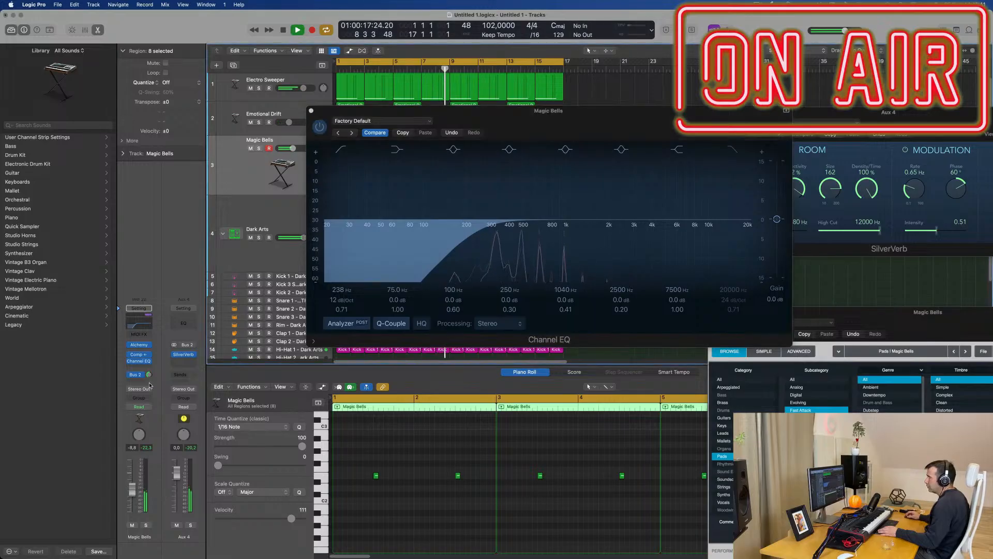
Step: Set the Magic Bells Bus 2 send to about -11.4 dB and raise the track's volume slightly, checking it in solo
drag(149, 375, 149, 376)
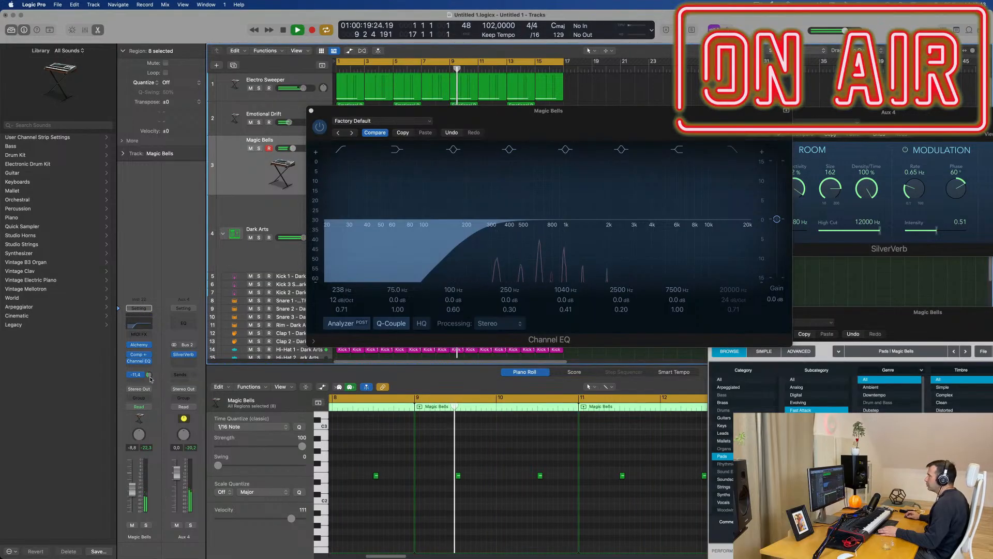
drag(134, 490, 131, 486)
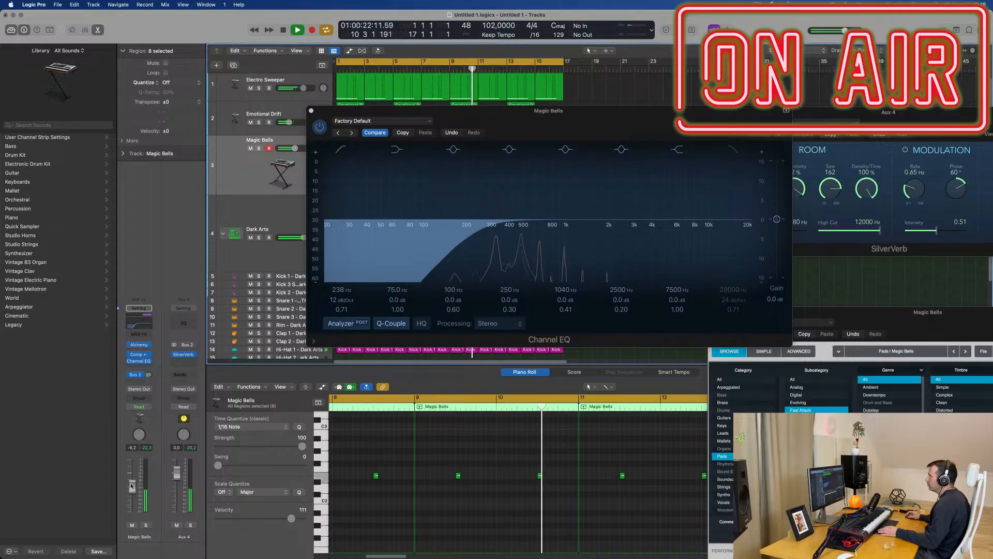
click(146, 525)
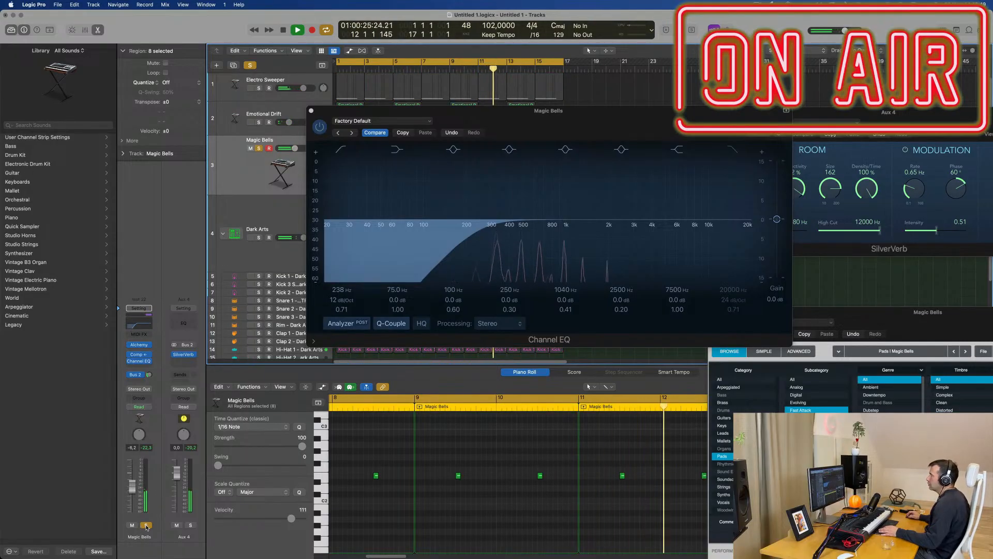
click(146, 524)
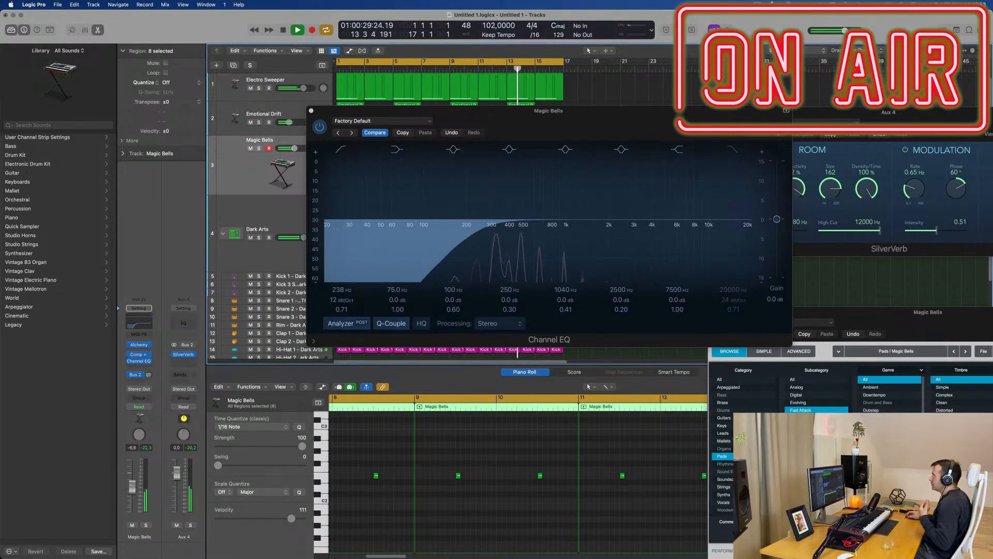
click(312, 111)
scroll(382, 219, up, 1)
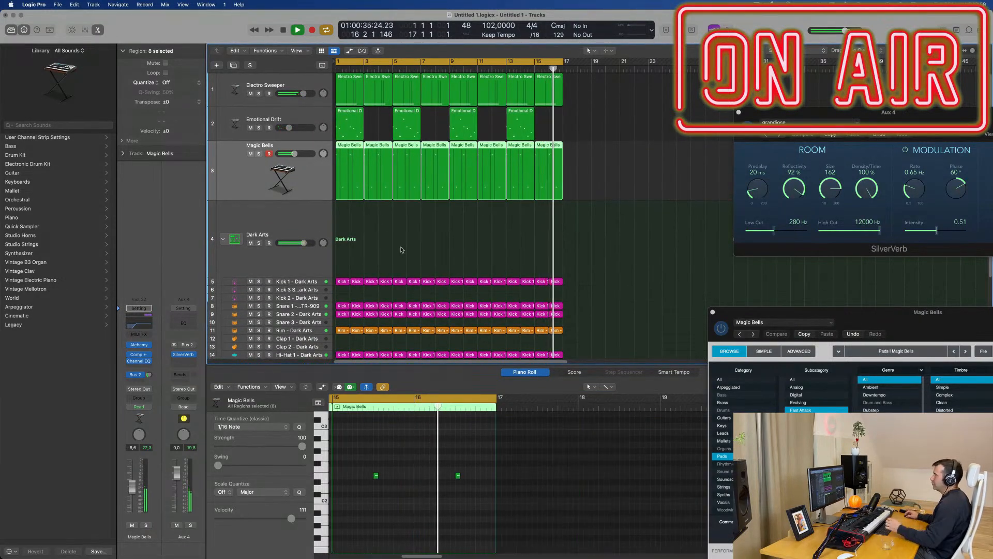
Step: Select the Kick 3 Sub track of the Dark Arts kit and enlarge its track row
click(400, 250)
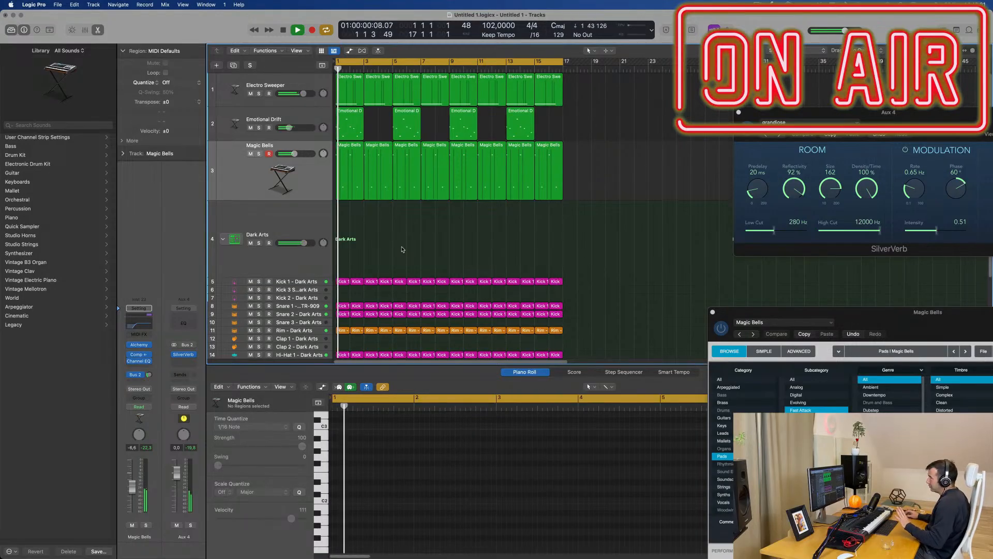
click(331, 193)
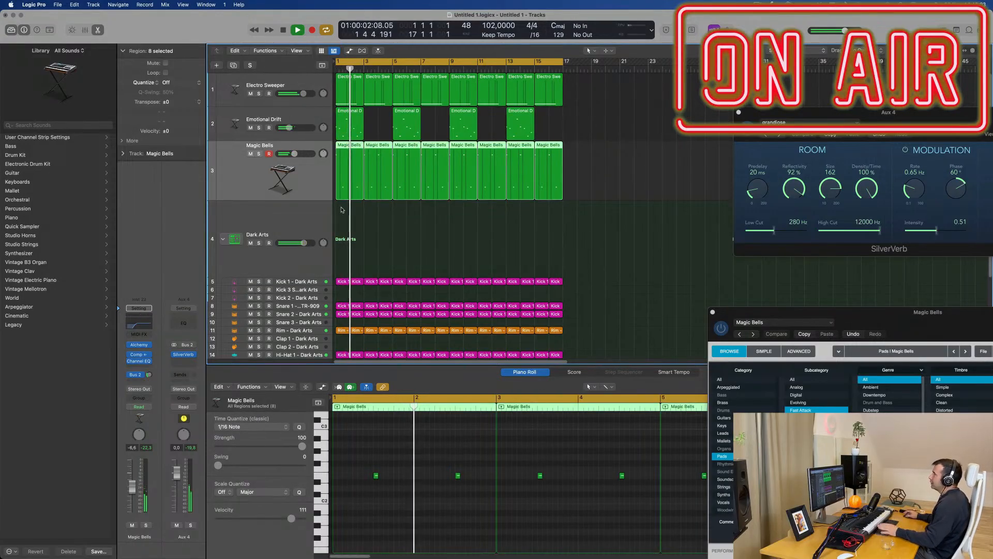
click(312, 290)
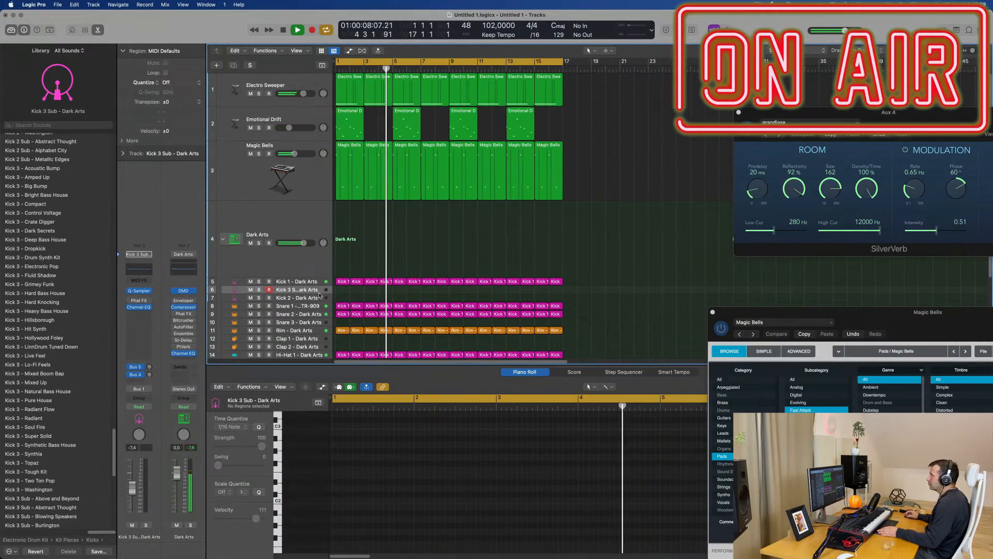
drag(318, 292, 319, 332)
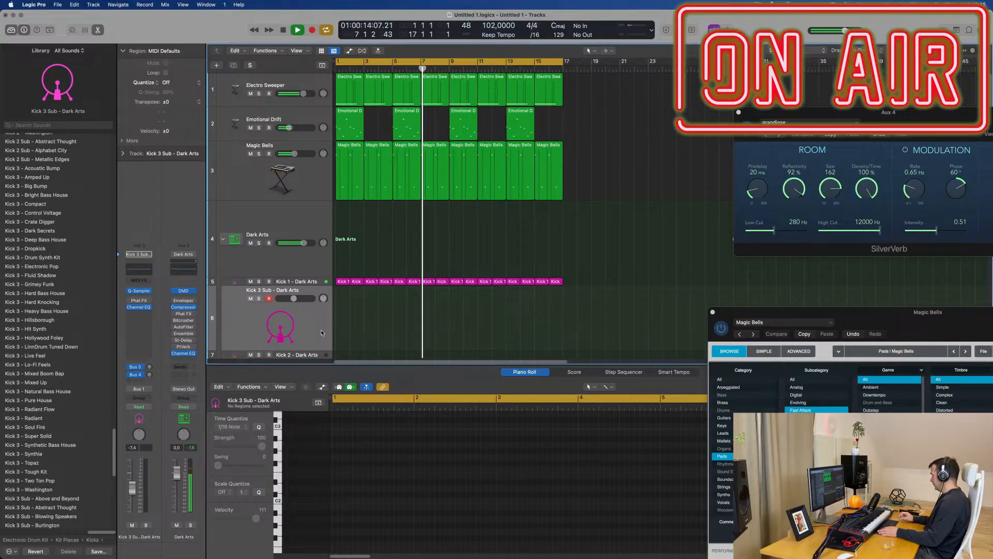
scroll(321, 333, down, 1)
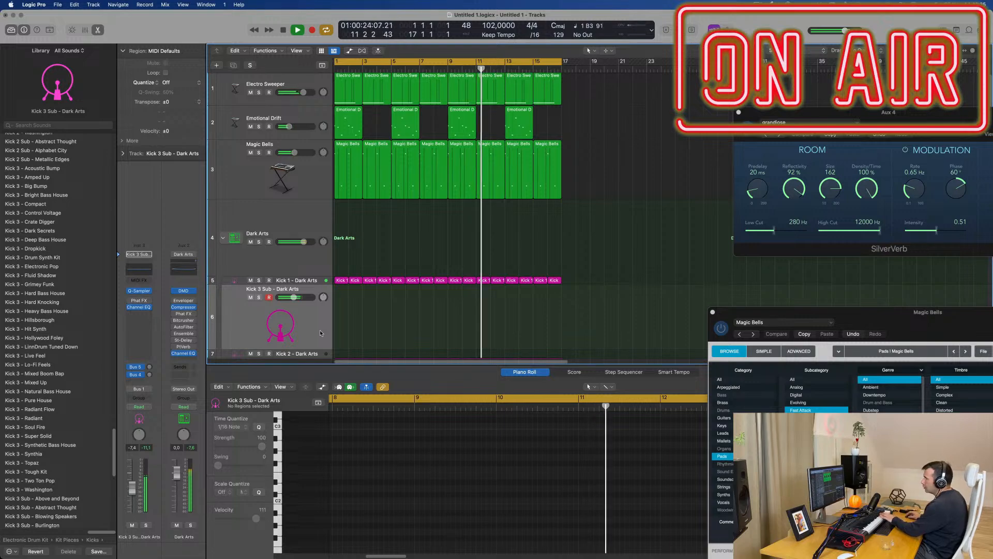
Step: Raise the Kick 3 Sub track's volume slightly and record a kick pattern on it over the looping arrangement
drag(130, 490, 132, 487)
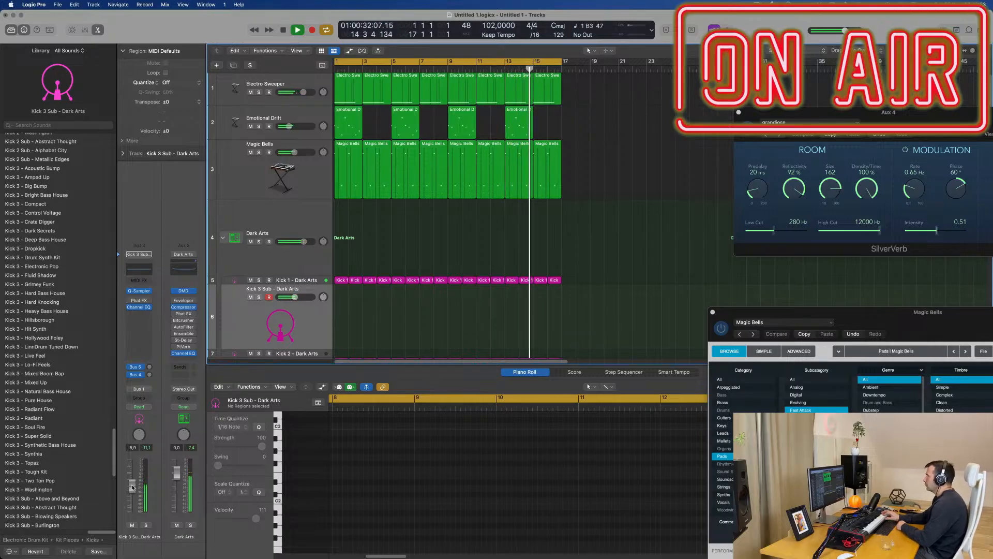
key(r)
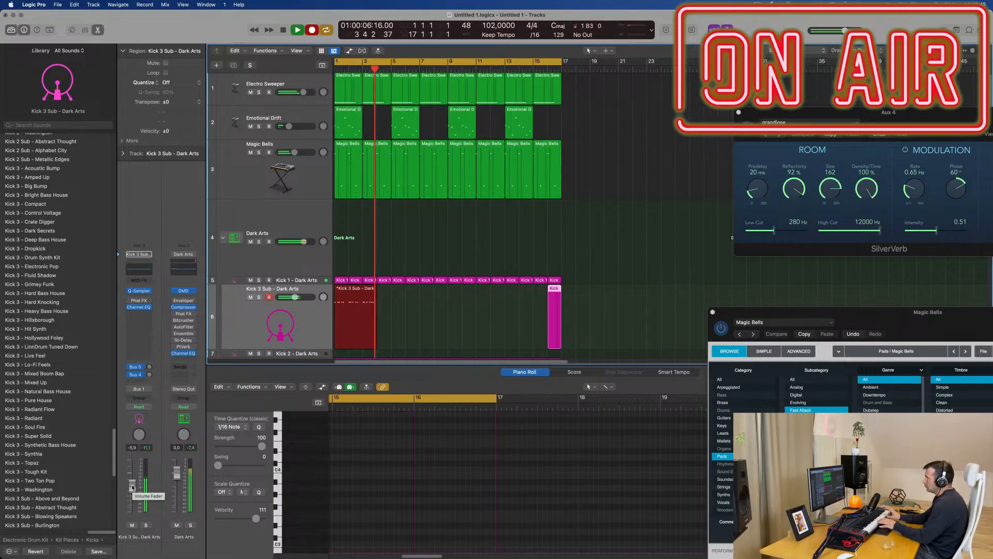
key(space)
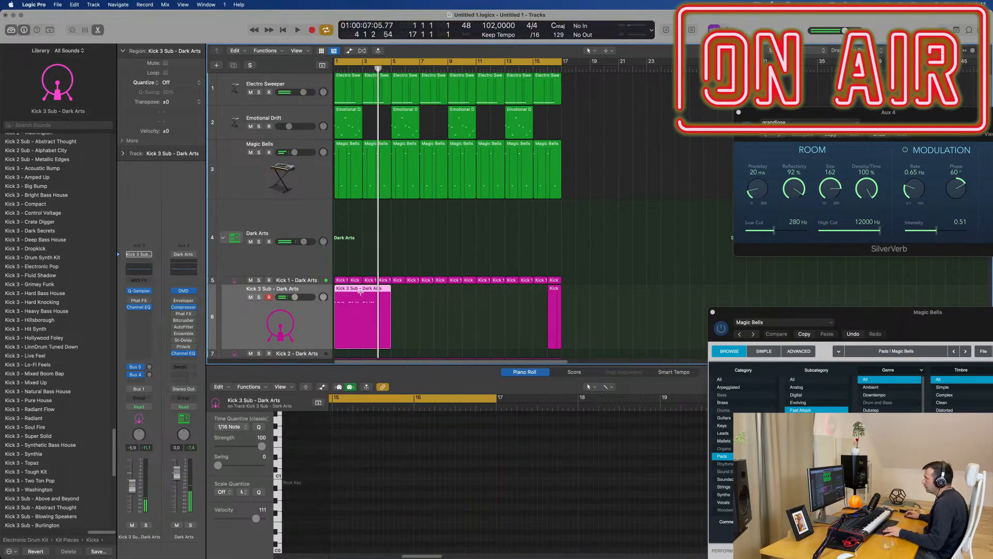
Step: Split the Kick 3 Sub take at bar 3, delete its first two bars and move the remainder to bar 1
super+double_click(362, 290)
click(354, 290)
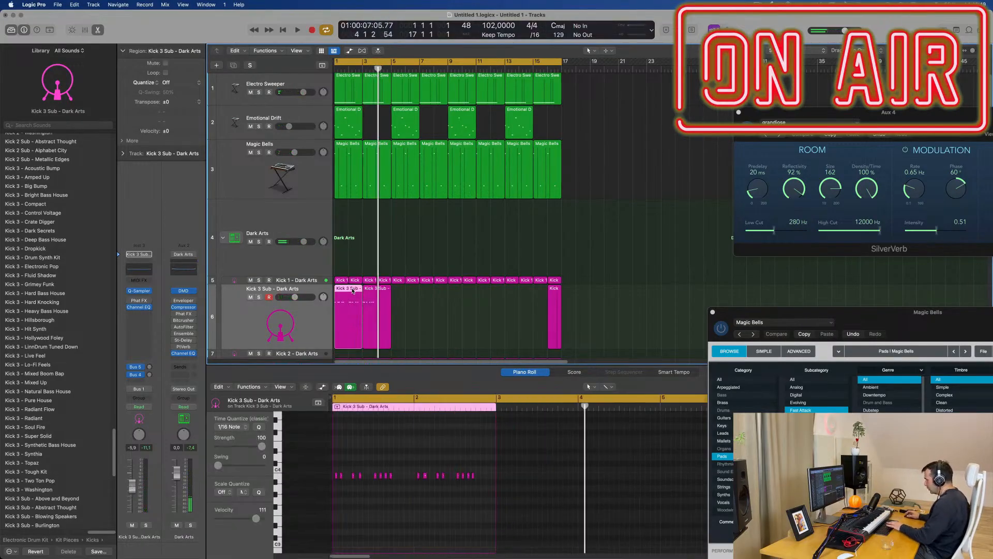
key(Delete)
drag(374, 290, 346, 289)
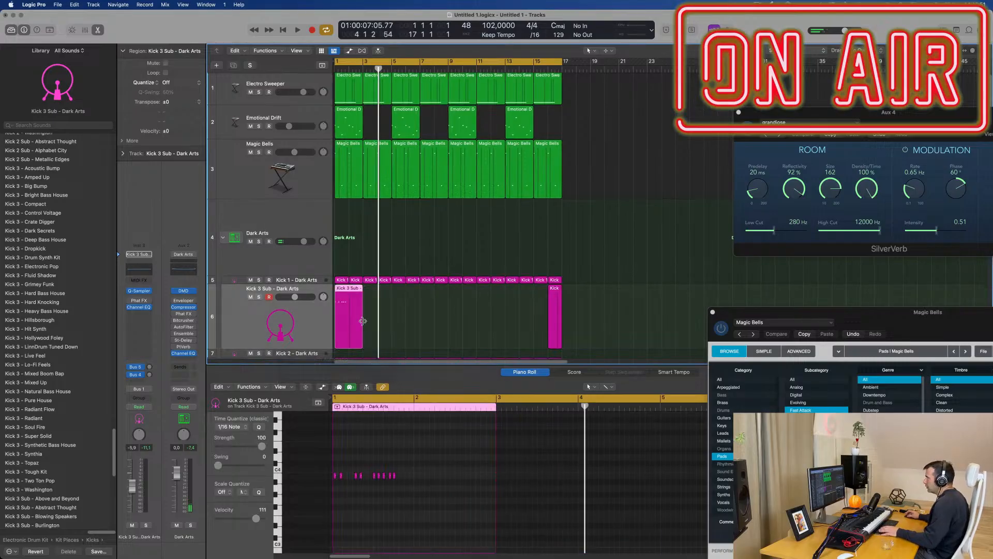
Step: Play the arrangement from the start and examine the Kick 3 Sub notes in the Piano Roll
key(space)
key(space)
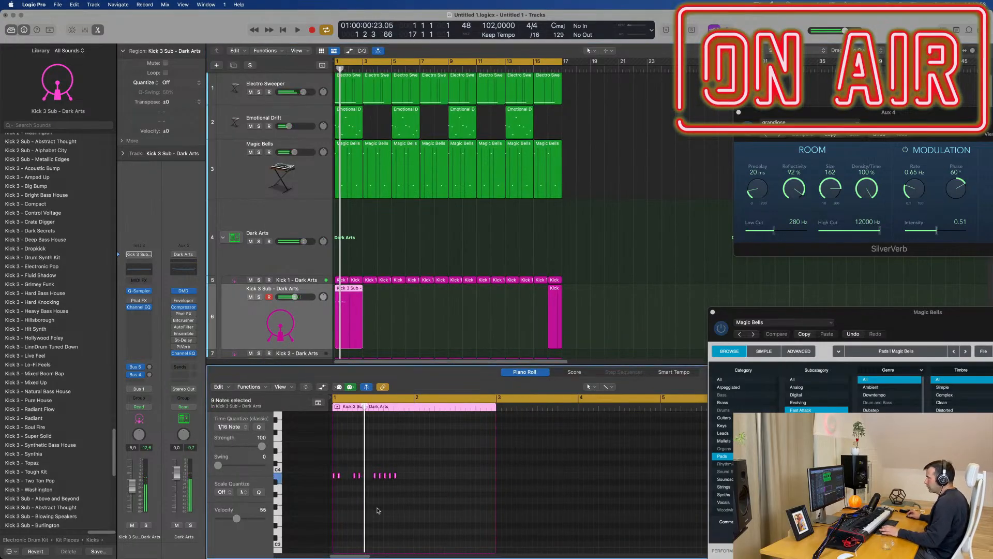
key(space)
scroll(403, 511, right, 4)
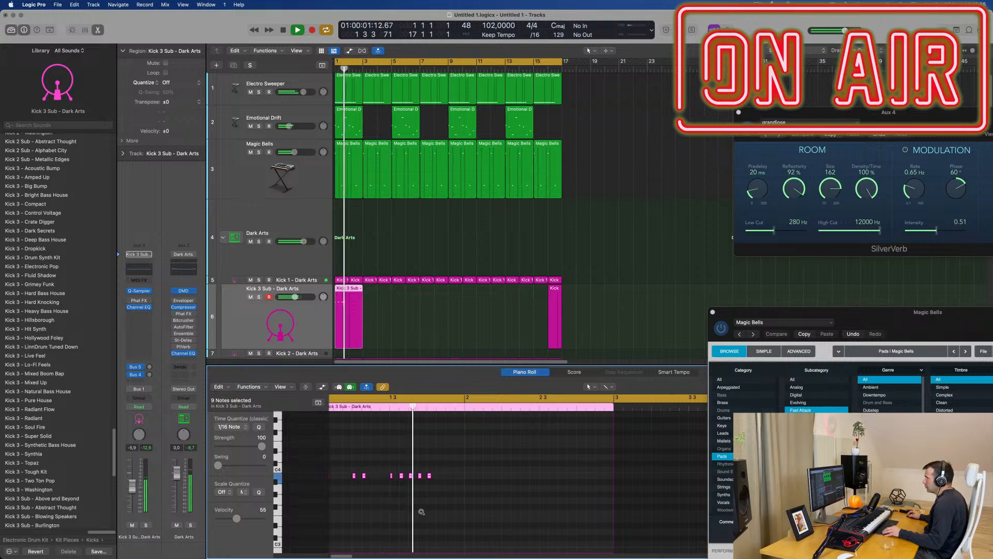
scroll(421, 511, left, 1)
key(Return)
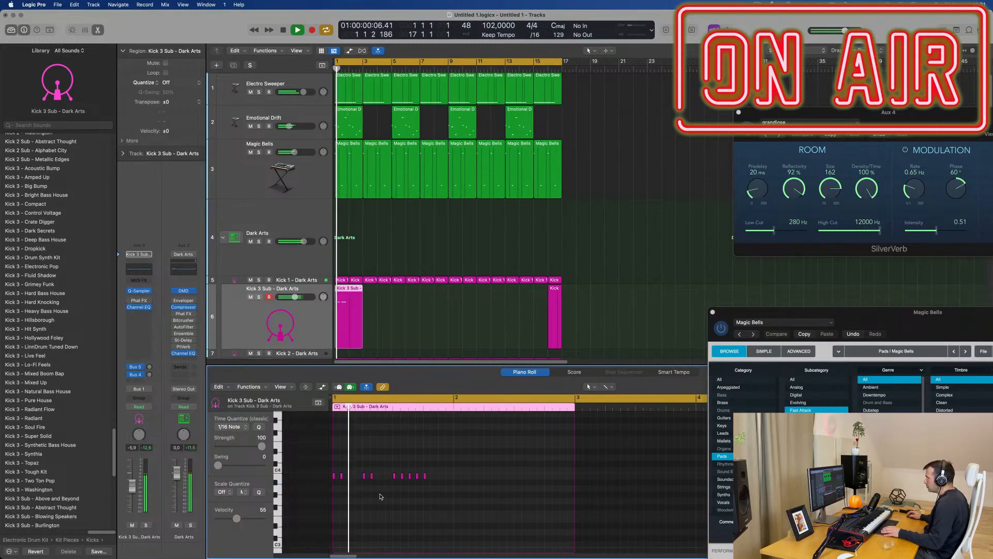
Step: Delete the leftover Kick 3 Sub region at bar 16
drag(606, 303, 539, 314)
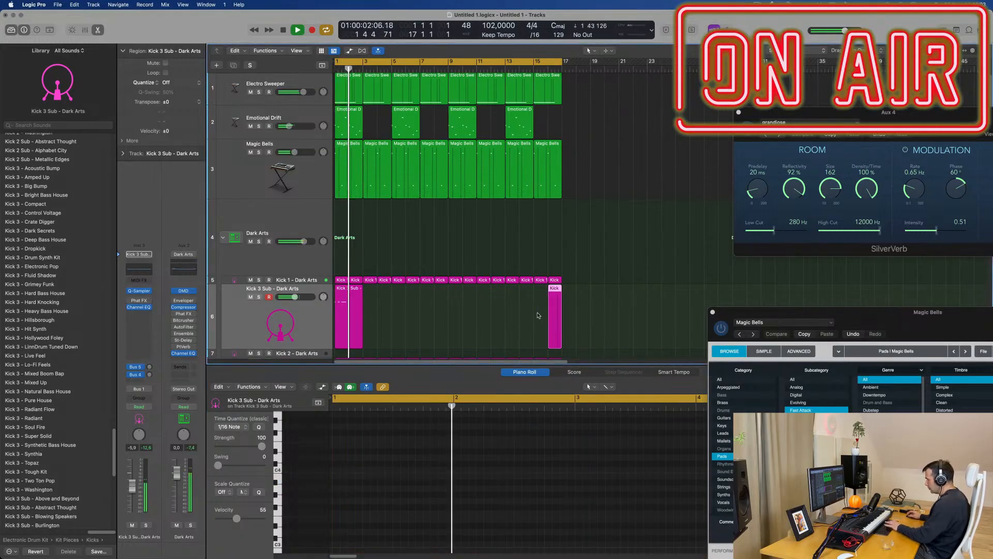
key(Delete)
ctrl+alt+click(410, 314)
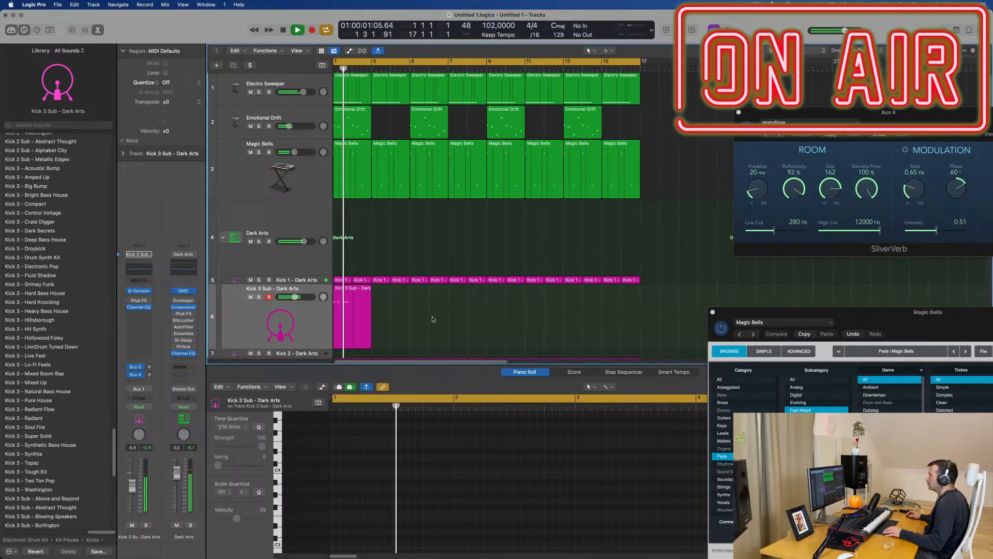
ctrl+alt+click(434, 318)
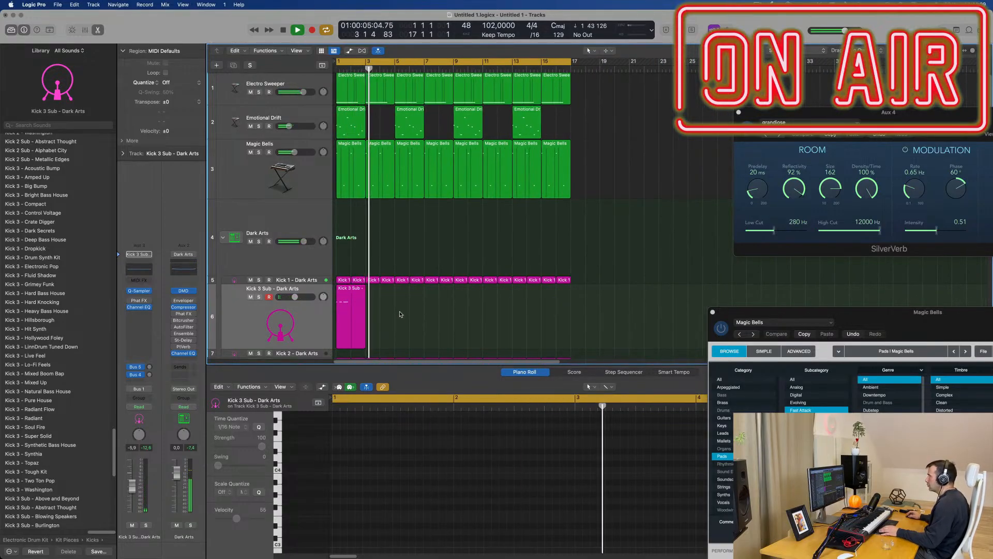
Step: Move the Kick 3 Sub region from bar 1 to bar 3 and transpose its notes down two octaves to B1
click(354, 298)
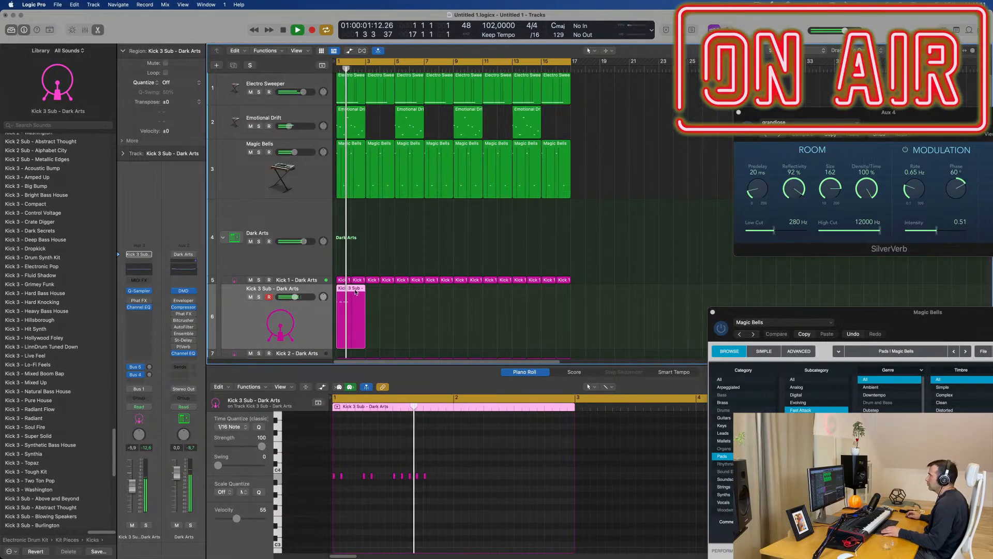
drag(356, 292, 381, 298)
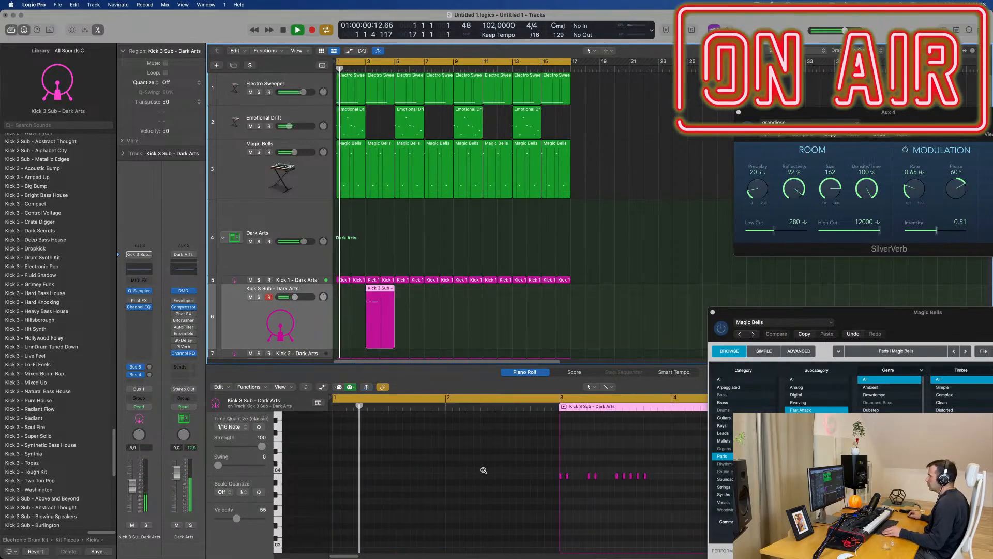
scroll(483, 470, down, 5)
scroll(526, 469, up, 3)
drag(589, 465, 448, 494)
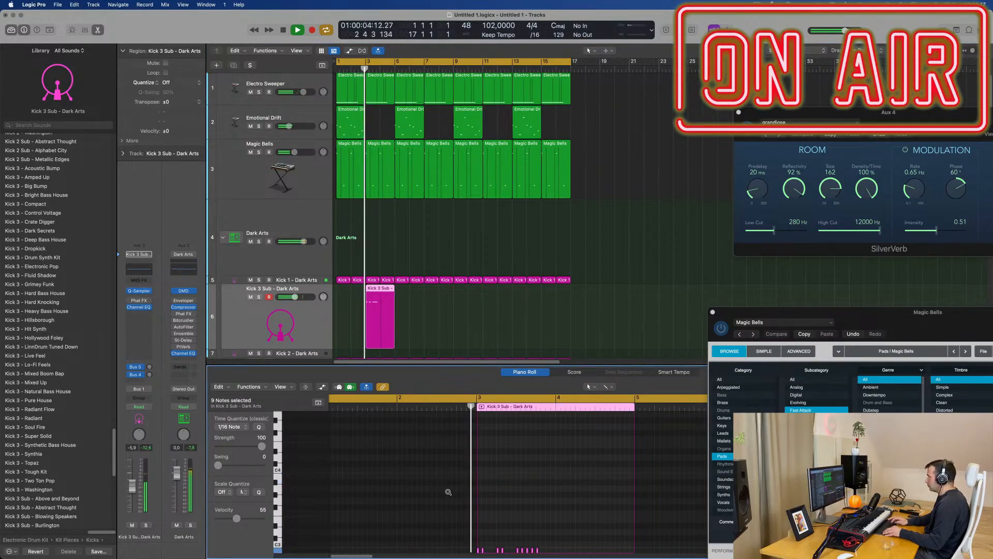
scroll(499, 477, down, 5)
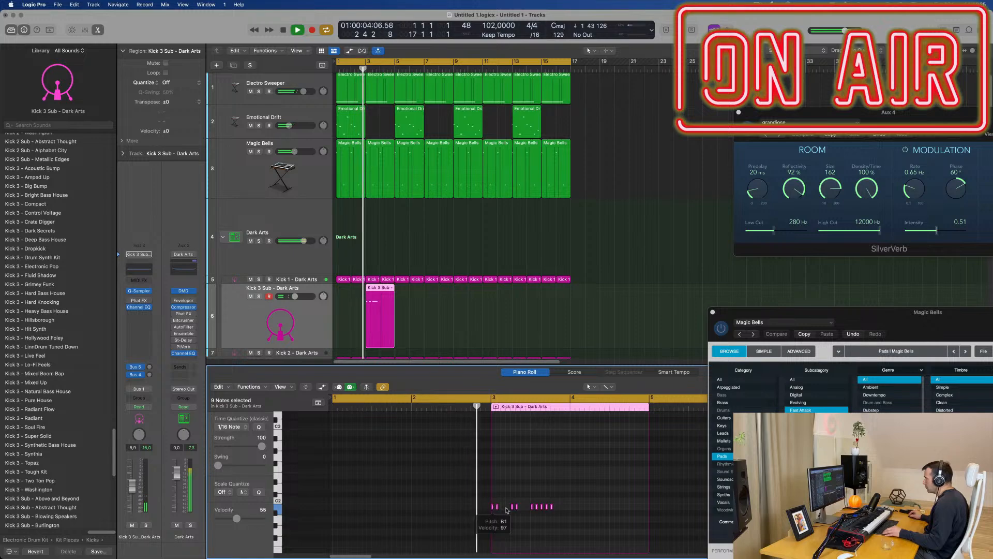
Step: Copy the nine kick notes of bar 3 to bar 4 within the Kick 3 Sub region
drag(493, 508, 572, 508)
scroll(549, 488, down, 4)
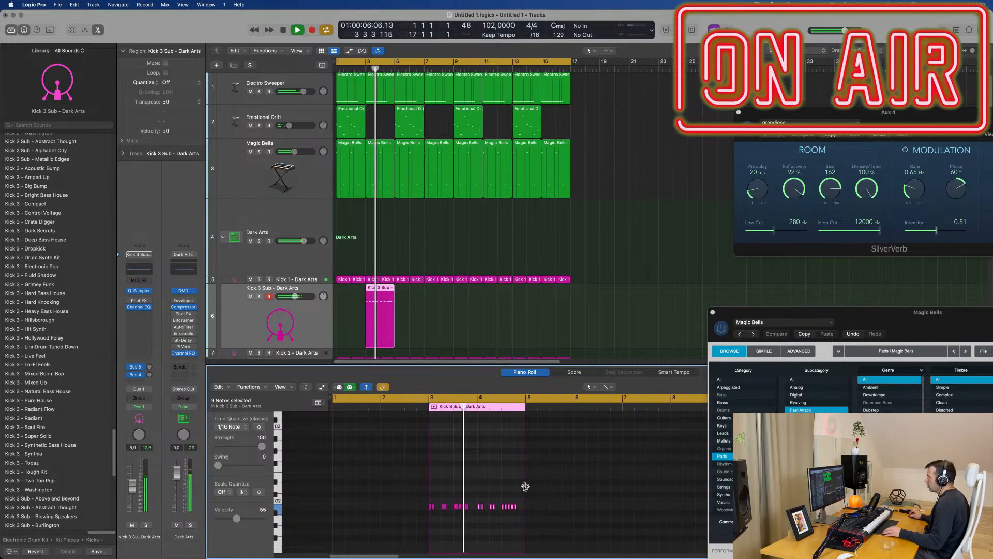
scroll(484, 485, up, 3)
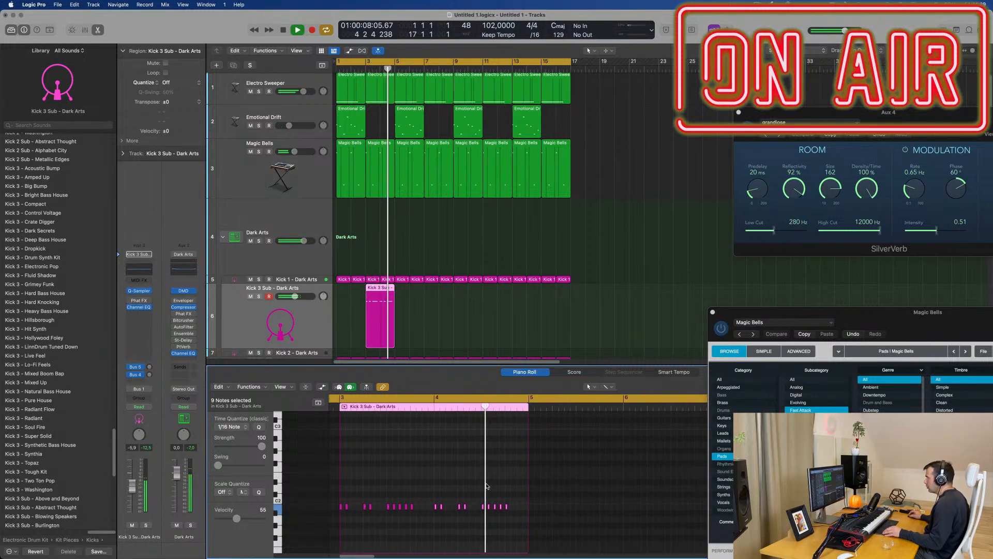
key(Return)
scroll(440, 482, right, 3)
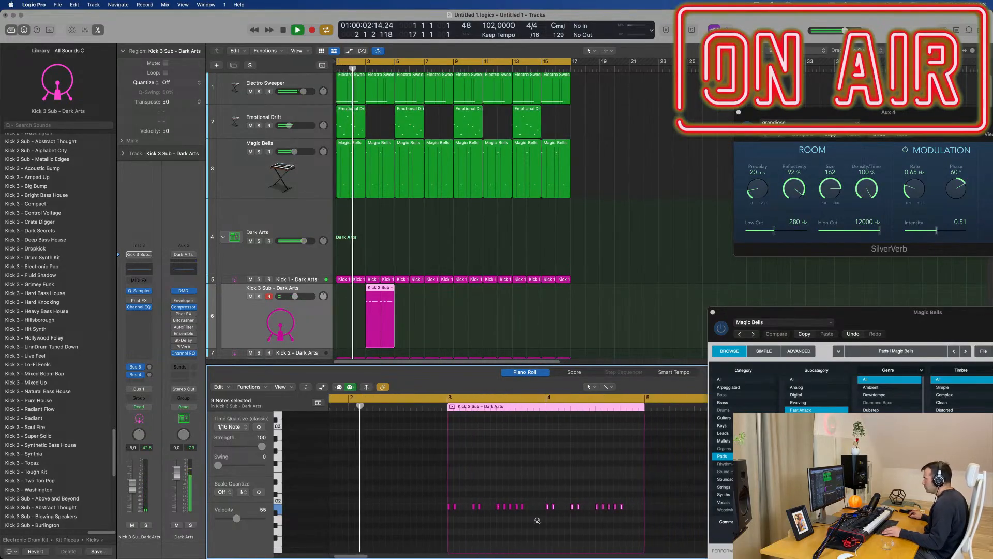
scroll(531, 516, up, 3)
Step: Add one more kick note right after the last hit in bar 3 and play the arrangement from the start
click(526, 504)
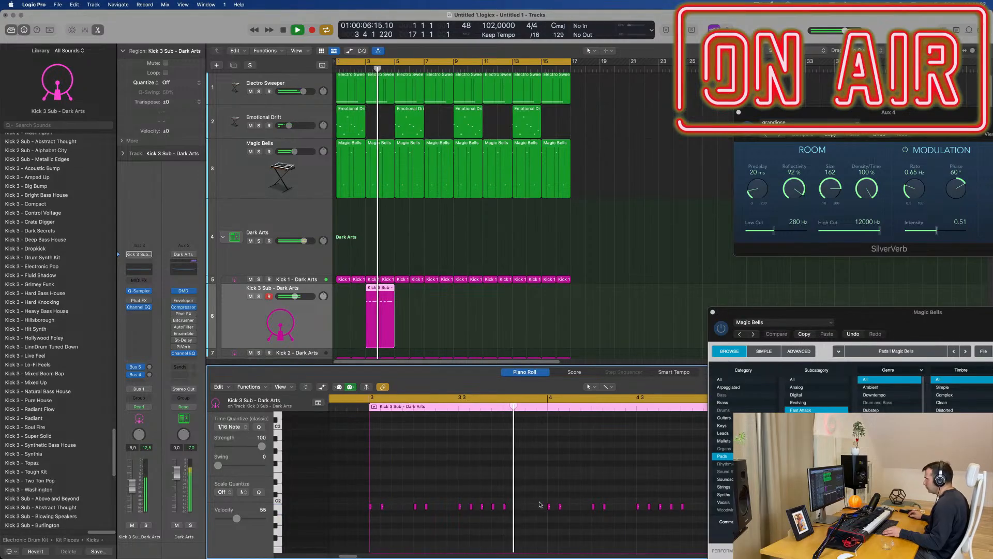
mouse_move(517, 498)
mouse_down()
mouse_move(495, 518)
mouse_move(516, 509)
mouse_up()
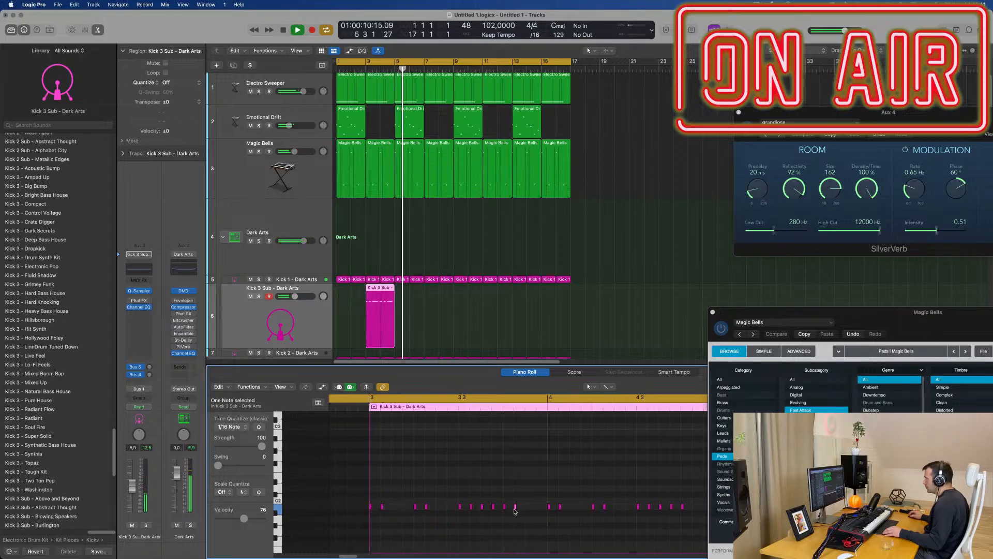
key(Return)
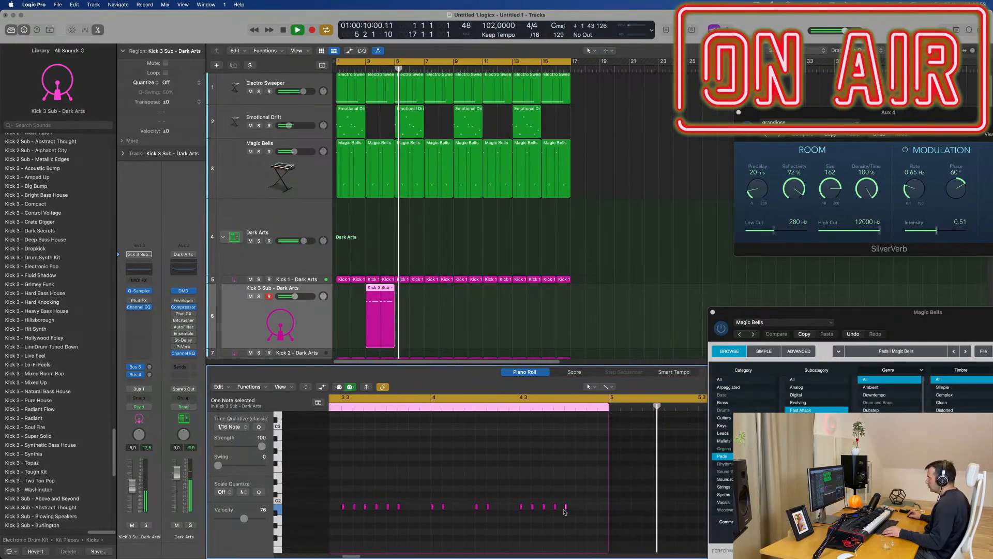
key(space)
key(space)
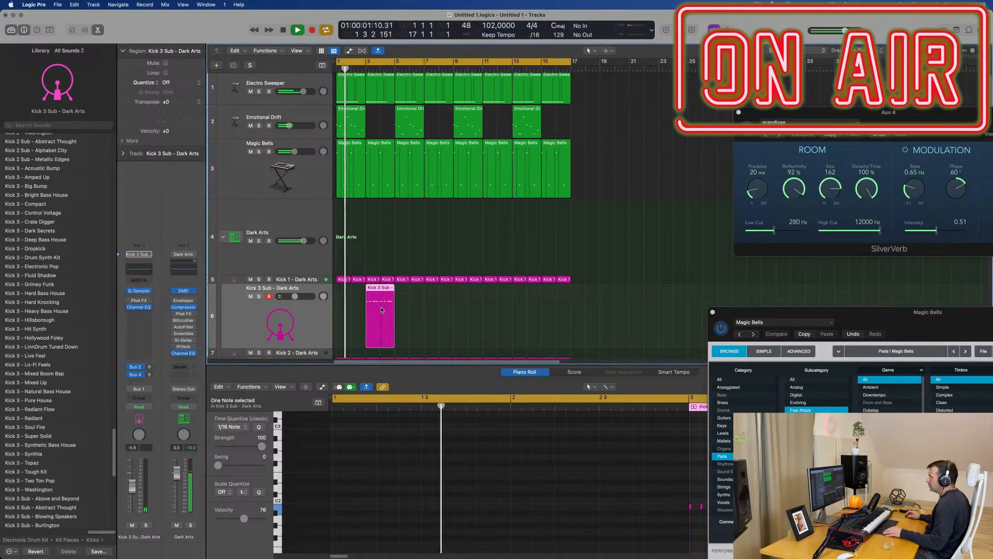
Step: Copy the Kick 3 Sub region to bars 7, 11 and 15
drag(379, 293, 498, 290)
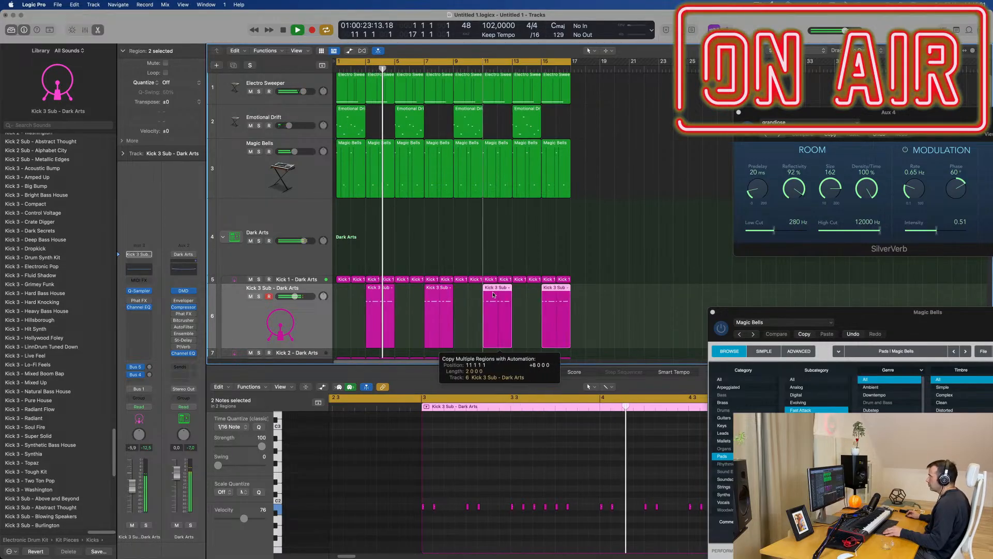
click(301, 325)
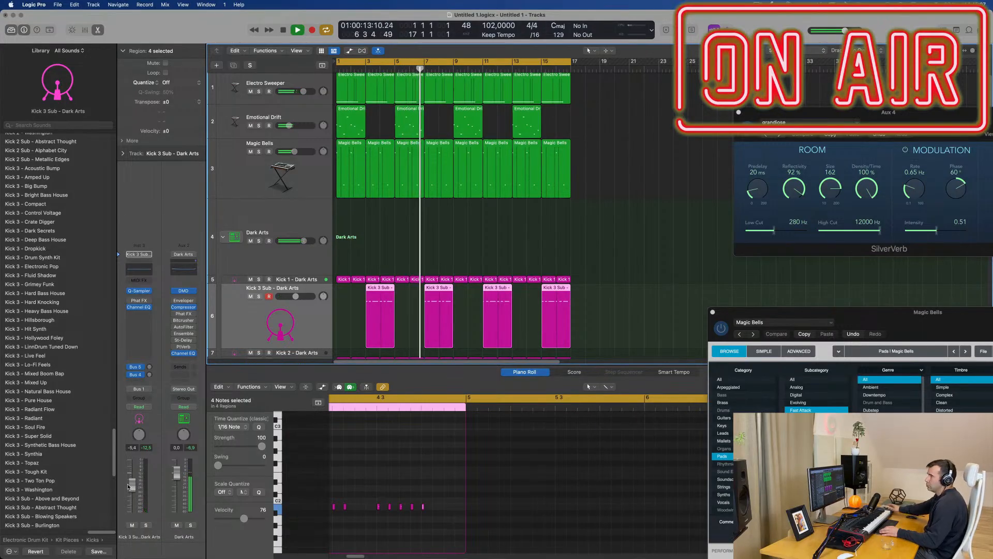
click(314, 339)
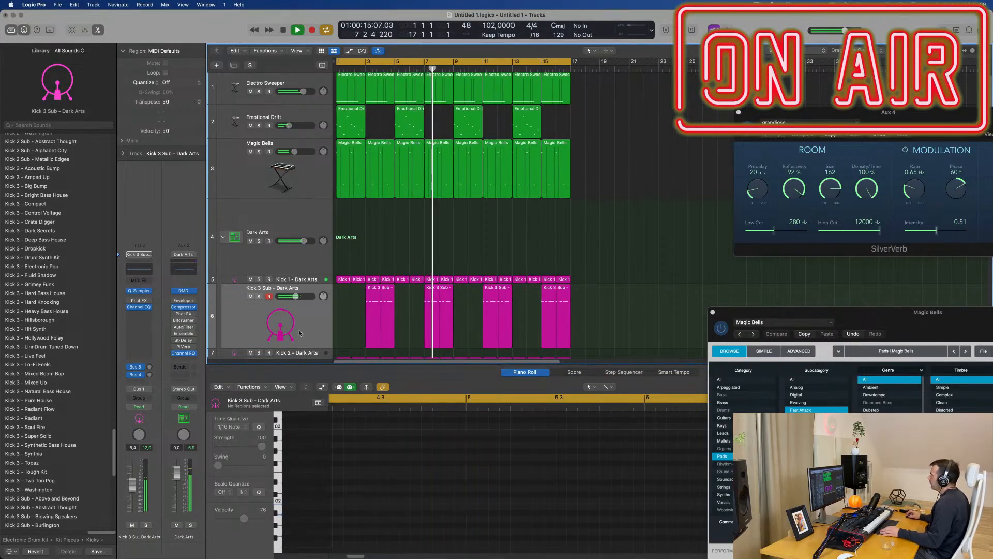
click(300, 333)
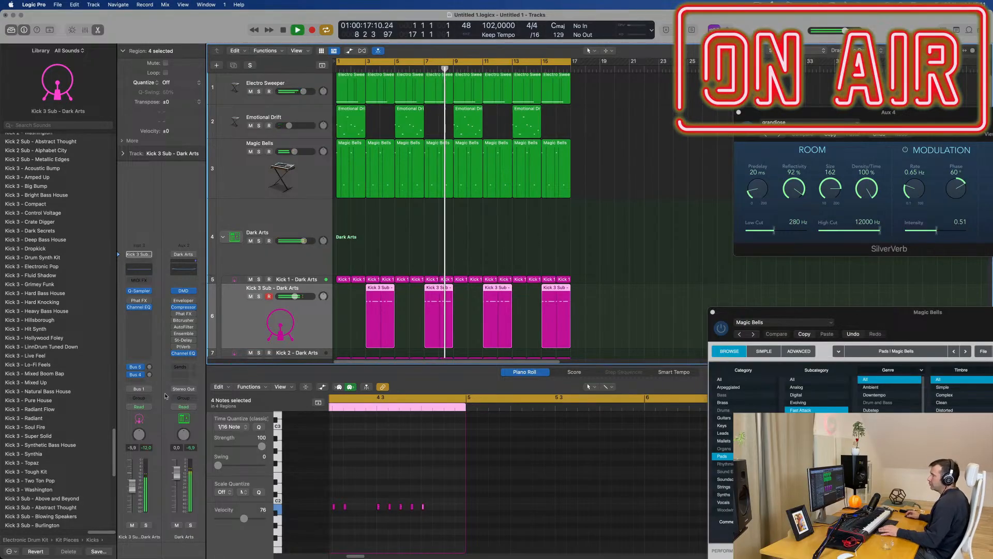
Step: Try raising the Kick 3 Sub Bus 4 delay send and set the low cut in its Channel EQ to 138 Hz
click(150, 374)
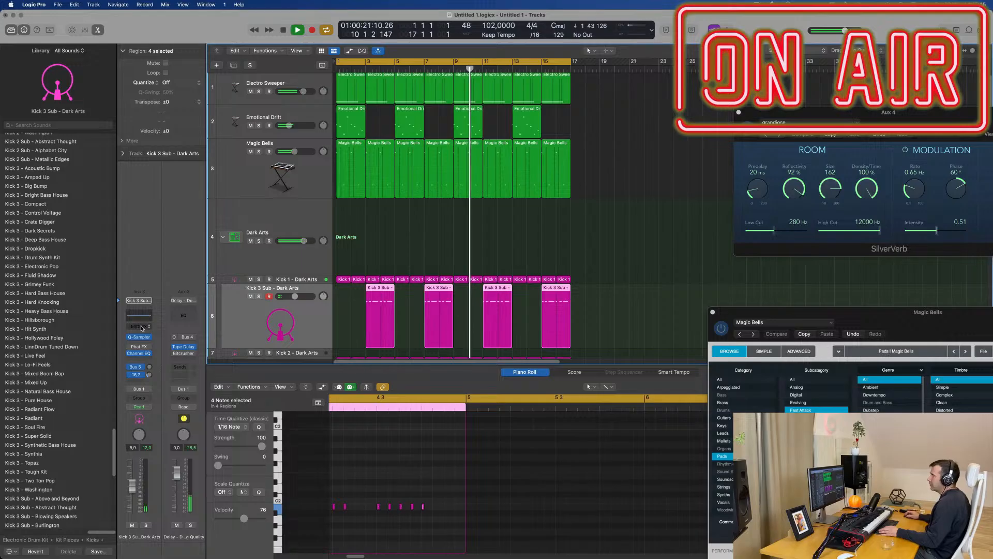
click(143, 315)
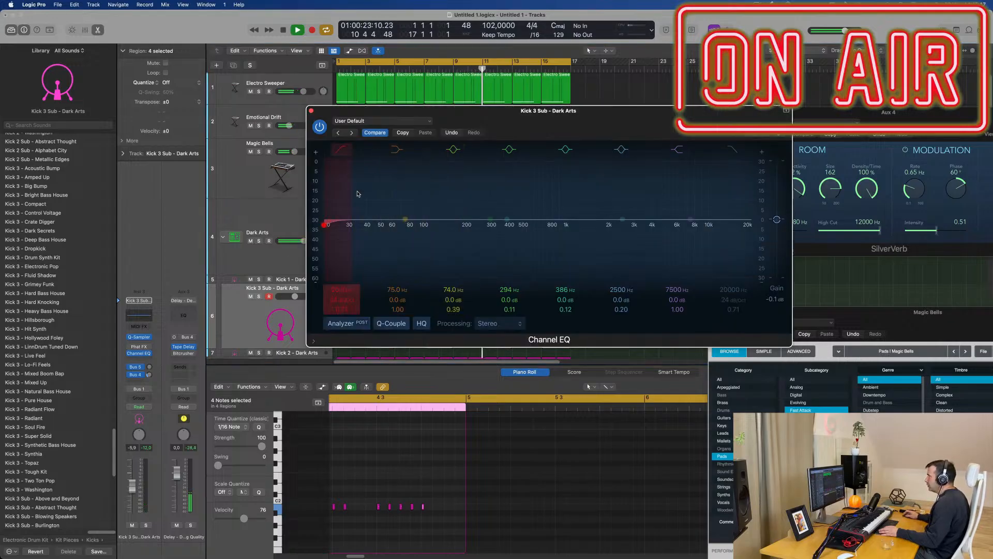
drag(327, 222, 441, 225)
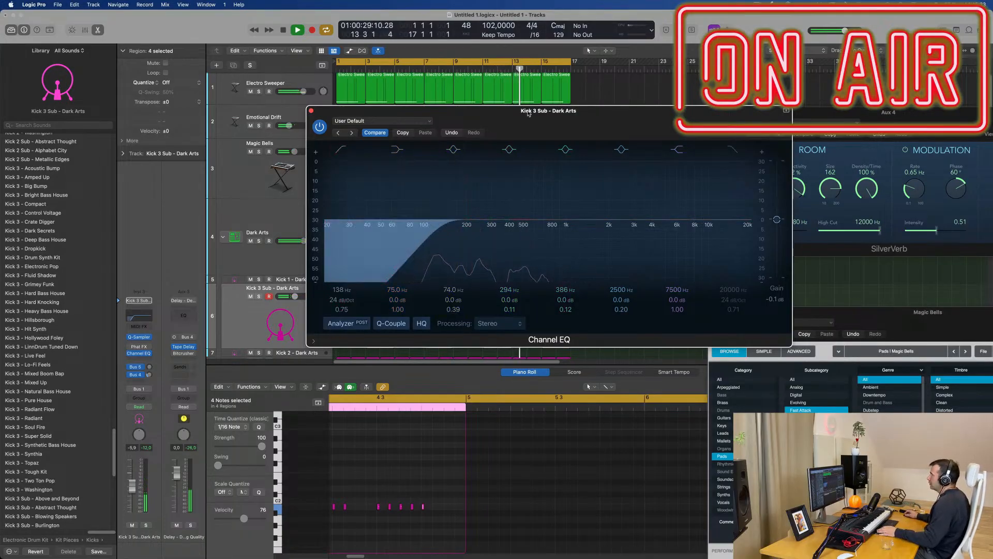
drag(526, 112, 744, 163)
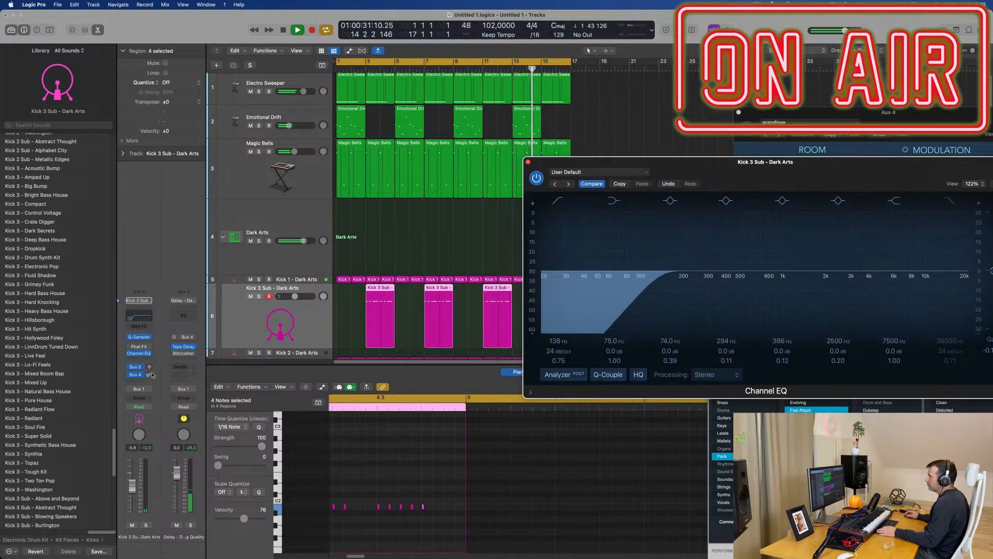
Step: Turn the Kick 3 Sub Bus 4 delay send fully down and replay the arrangement from the start
drag(150, 366, 150, 382)
key(space)
key(space)
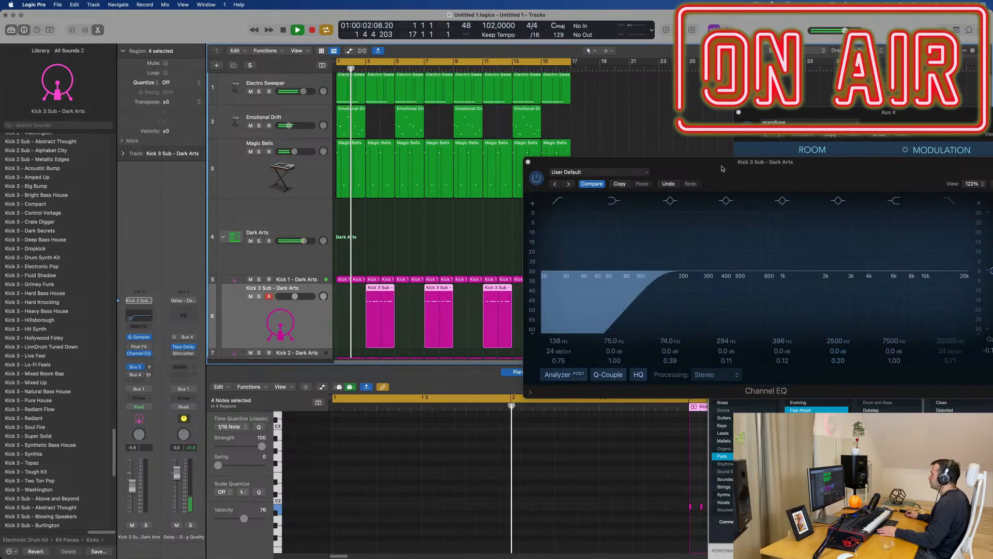
Step: Close the Channel EQ, lower the Kick 3 Sub volume to about -6.2 dB and deselect all regions
drag(724, 165, 568, 288)
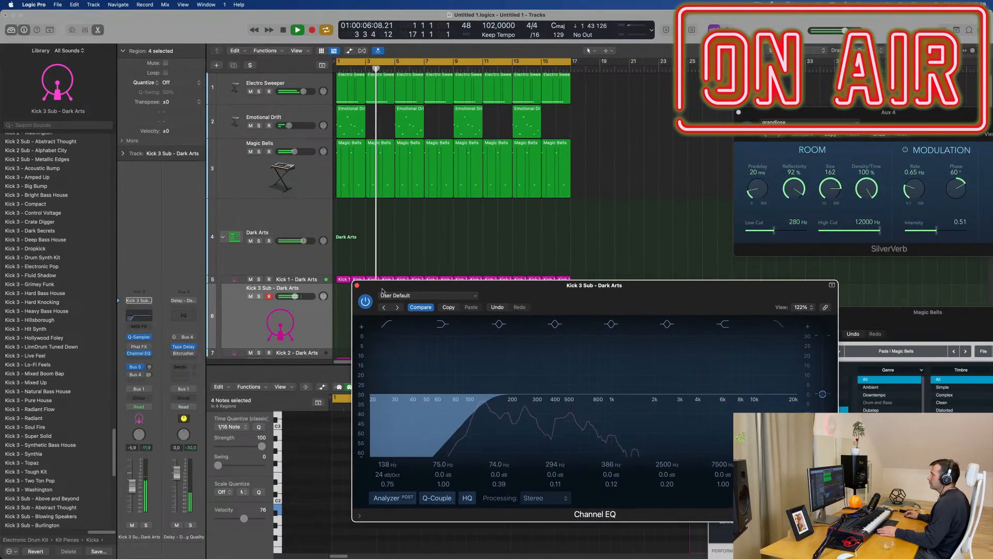
click(358, 285)
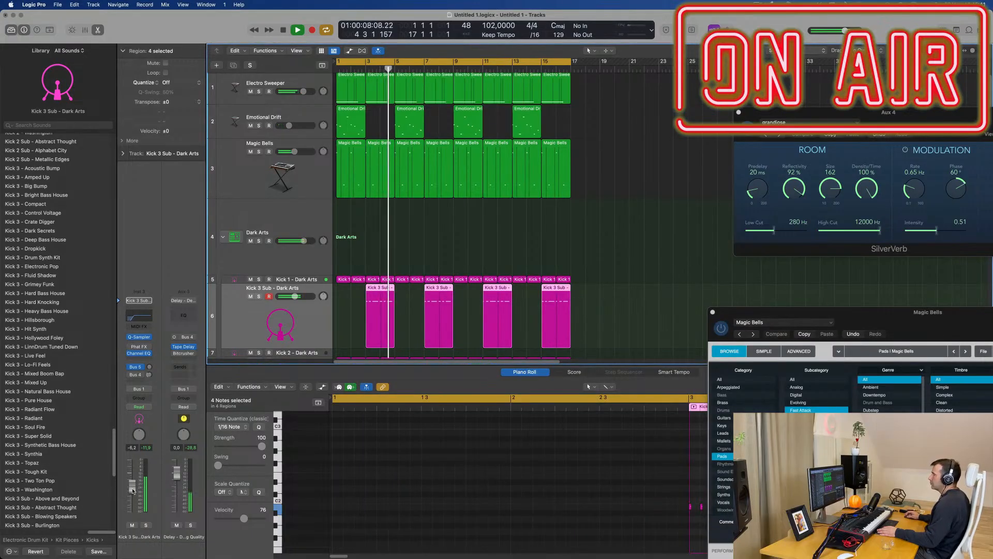
scroll(615, 256, up, 1)
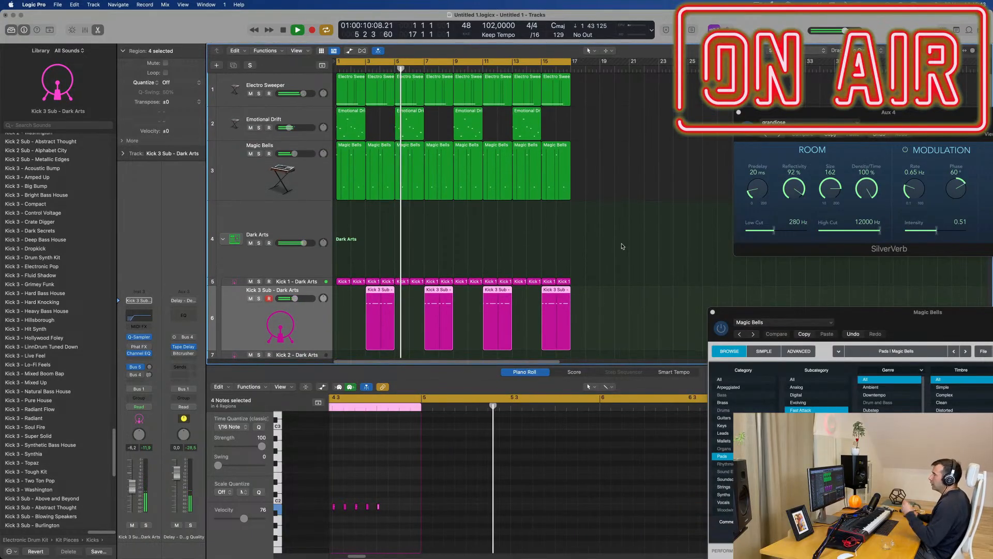
scroll(643, 138, right, 1)
click(643, 137)
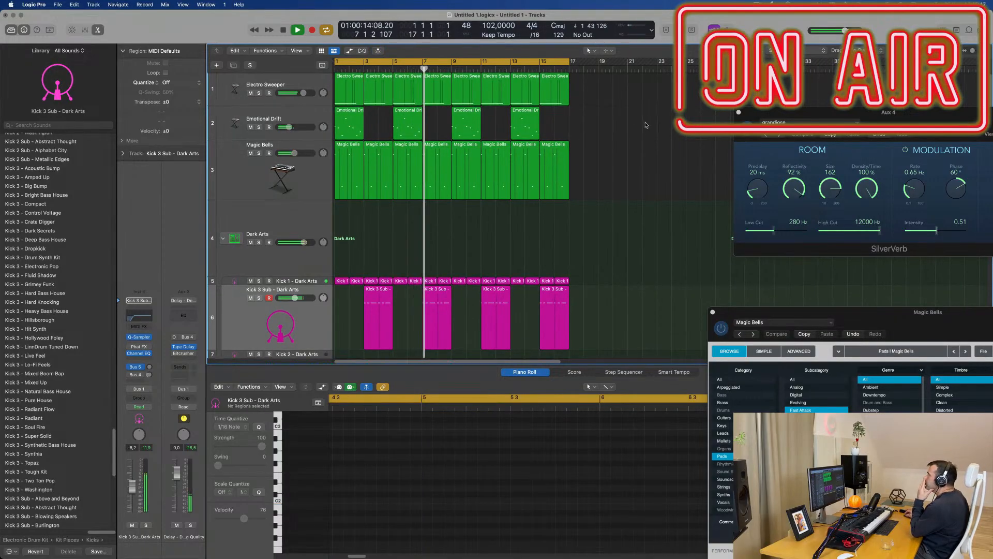
Step: Duplicate the Electro Sweeper track and copy its first region onto the new track at bar 1
click(307, 84)
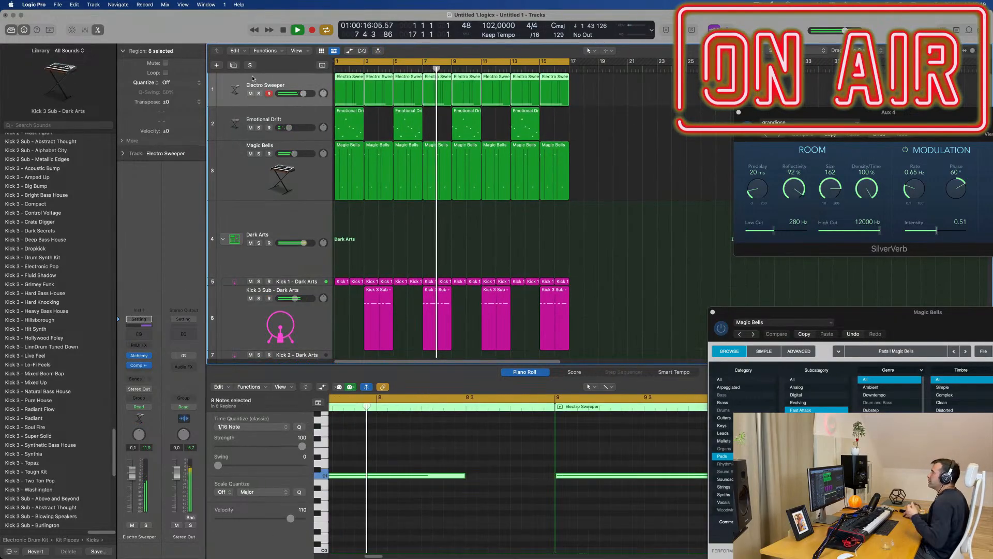
key(super+d)
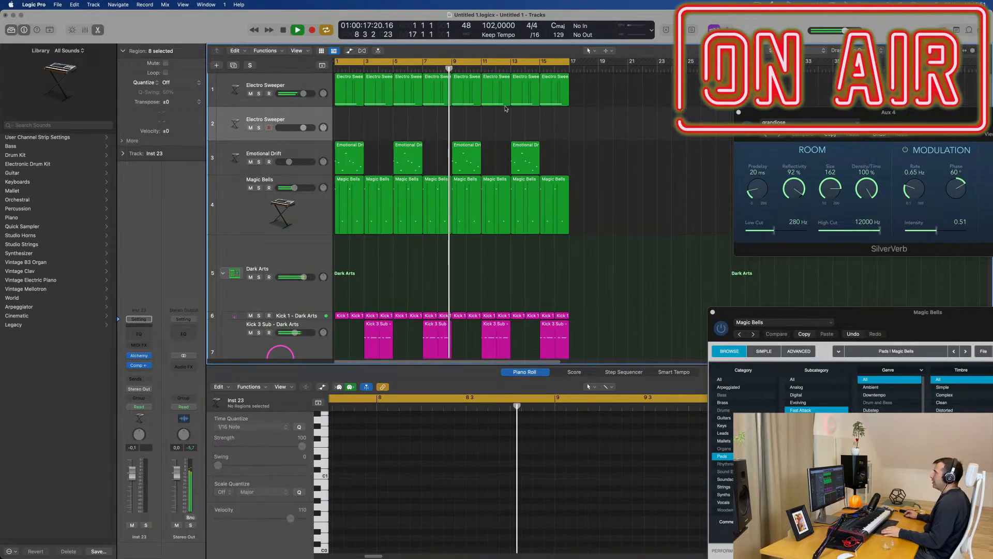
drag(350, 89, 350, 119)
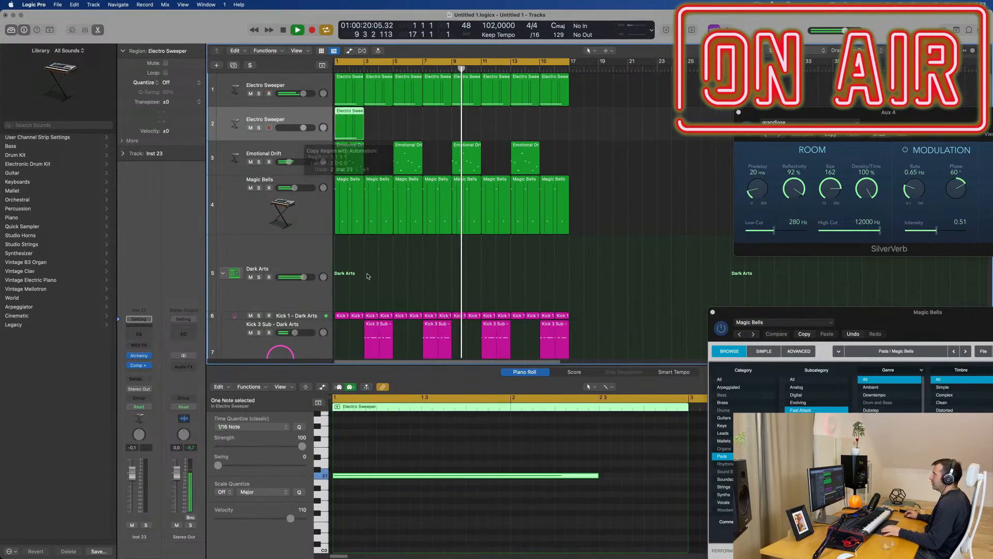
key(Return)
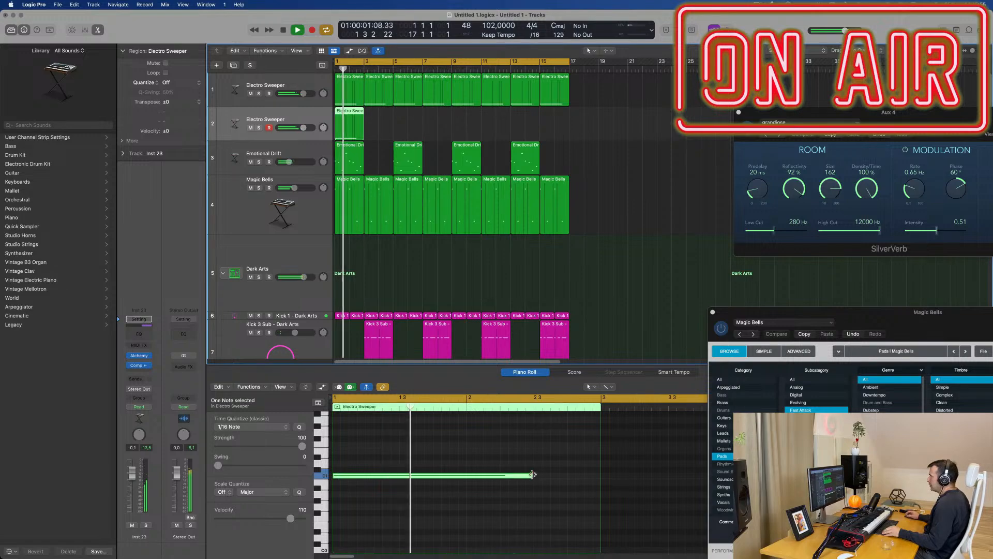
Step: Shorten the copied Electro Sweeper note to about one beat and repeat it every half bar through bars 1 and 2
drag(532, 475, 416, 480)
key(space)
drag(464, 470, 484, 478)
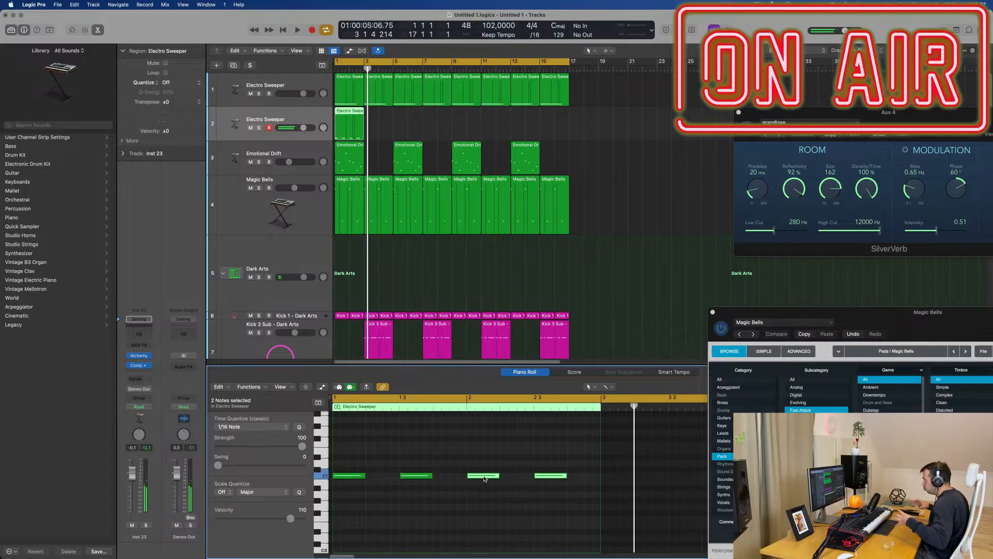
Step: Open Alchemy on the duplicated Electro Sweeper track and load the Bass preset After The Snow (1)
key(space)
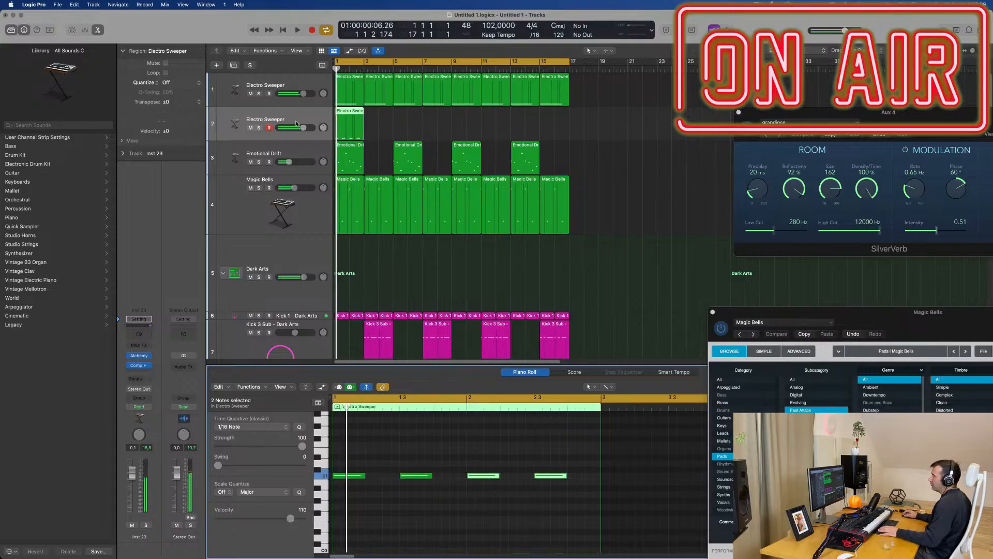
click(301, 120)
click(136, 355)
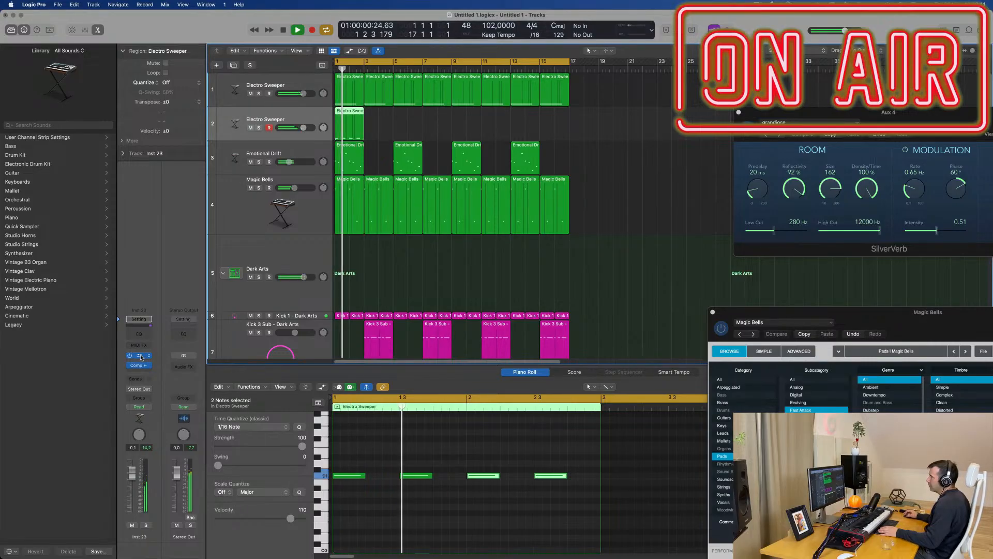
drag(524, 111, 630, 108)
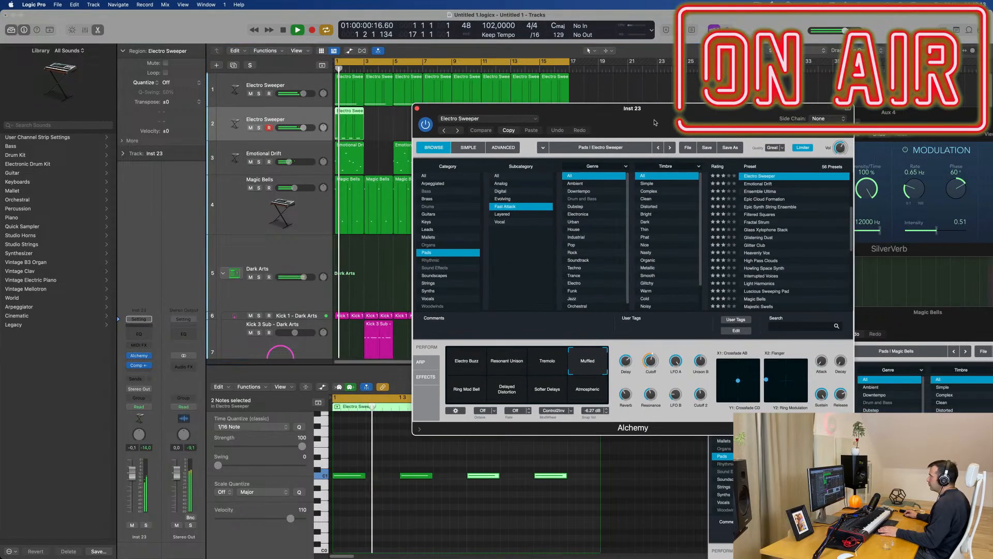
click(426, 191)
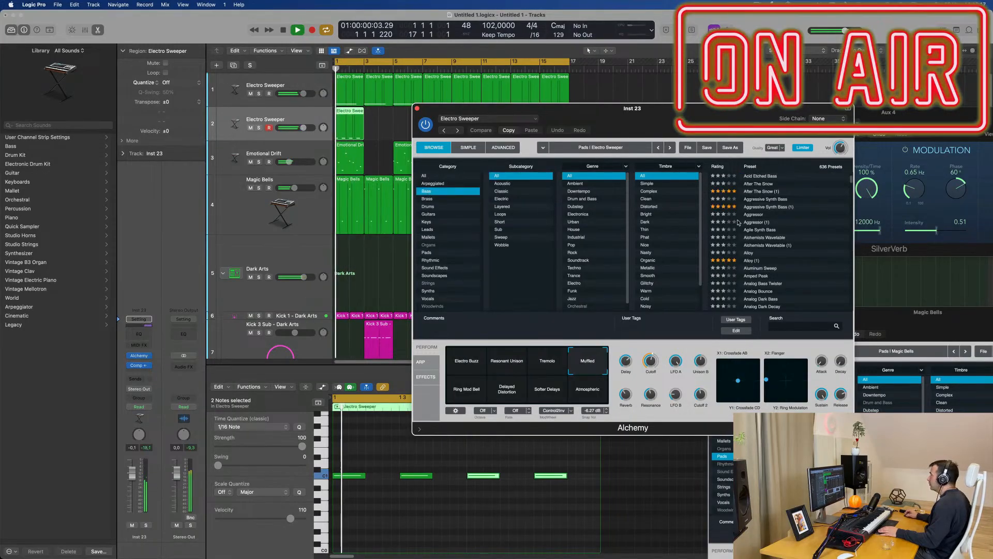
scroll(775, 207, up, 3)
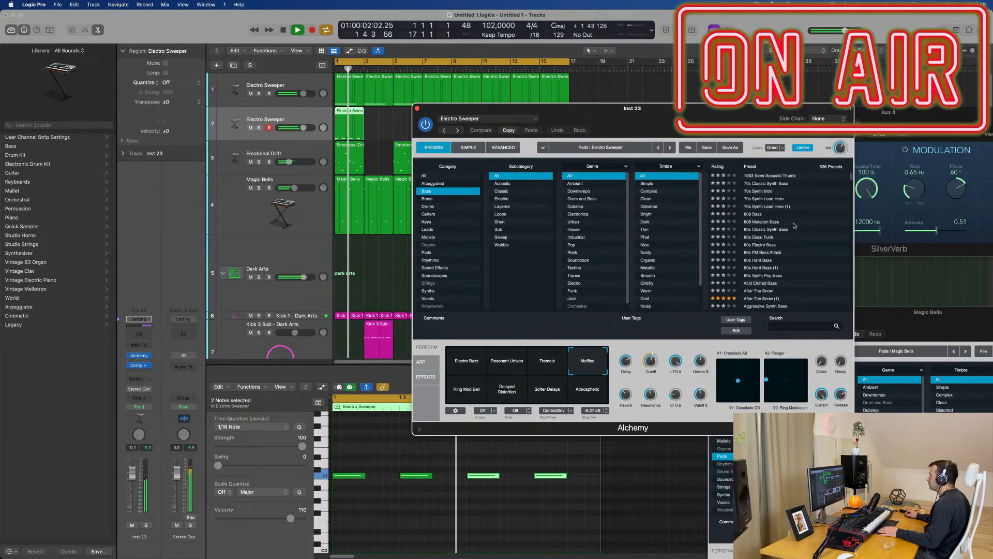
scroll(781, 259, down, 1)
key(space)
click(759, 284)
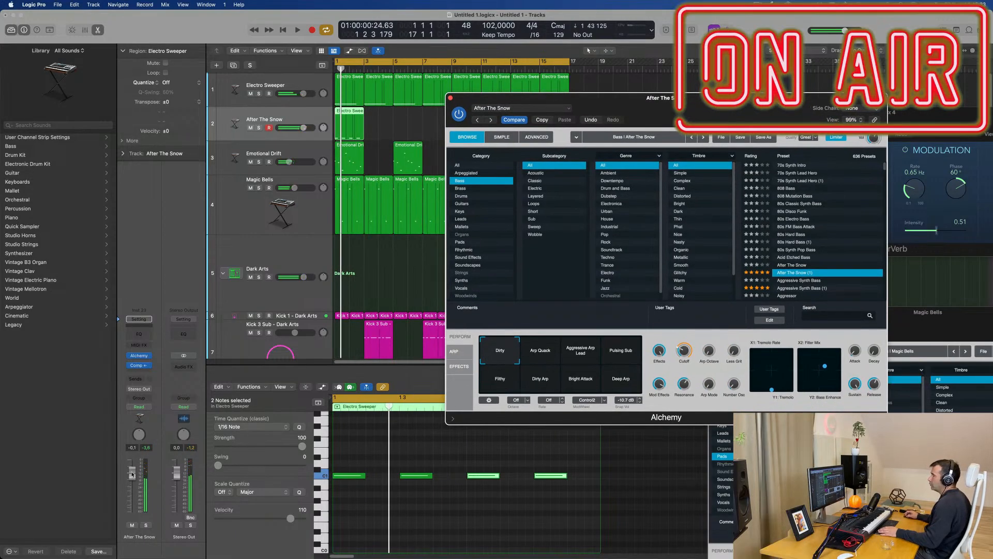
Step: Lower the After The Snow track volume to about -16.5 dB while the arrangement plays
click(133, 514)
key(space)
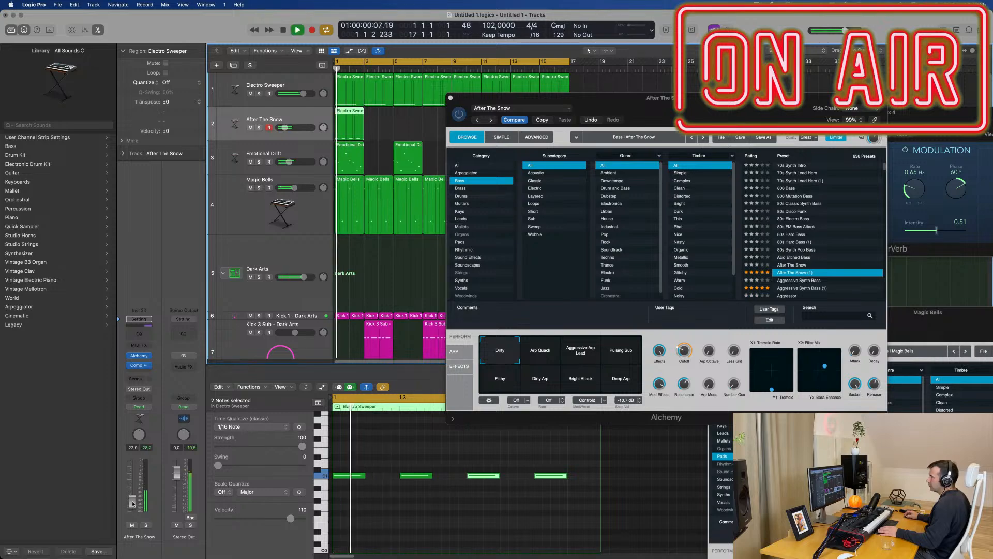
drag(654, 111, 695, 117)
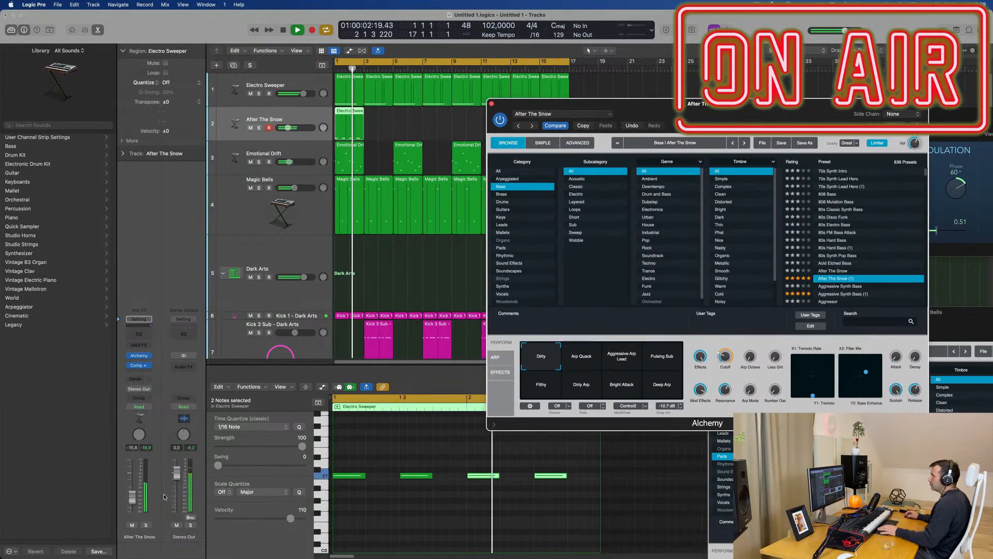
drag(135, 498, 135, 501)
Step: Audition Arp Quack and Aggressive Arp Lead, choose the Pulsing Sub snapshot and set the track volume to about -16.2 dB
click(577, 362)
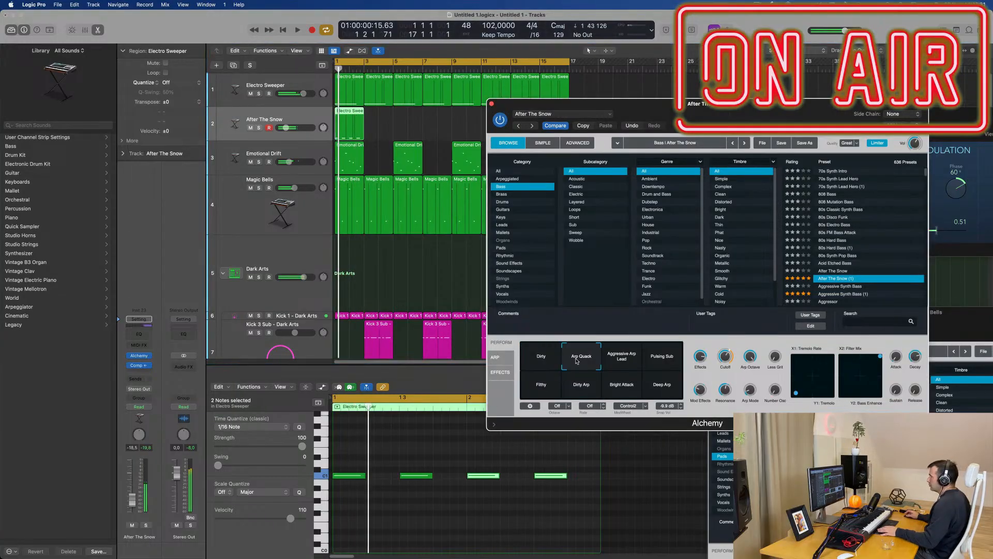
click(627, 361)
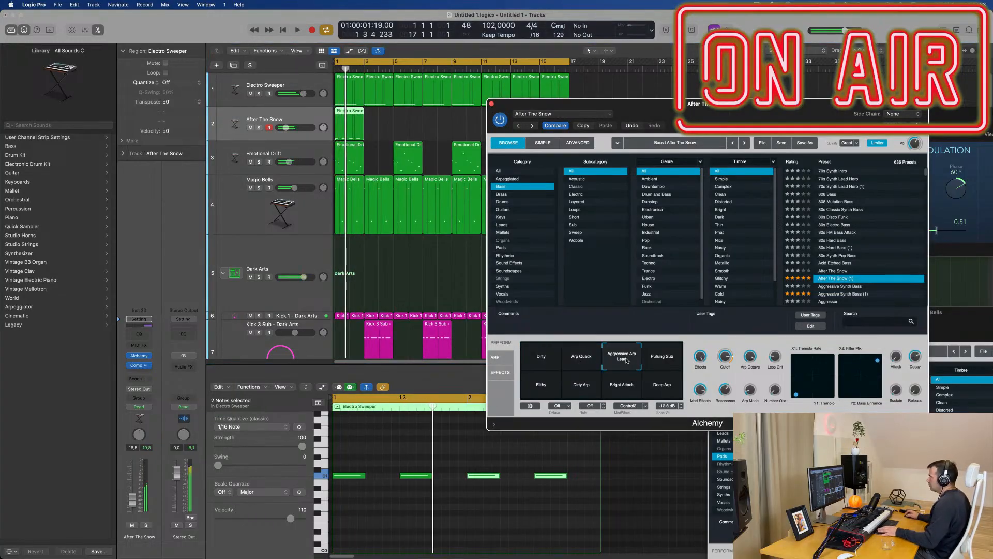
click(671, 362)
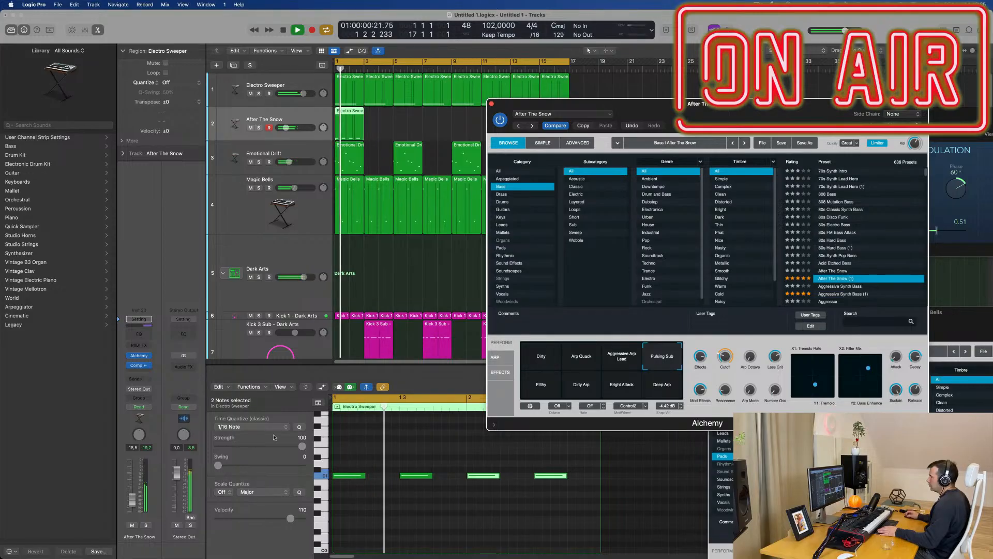
click(129, 501)
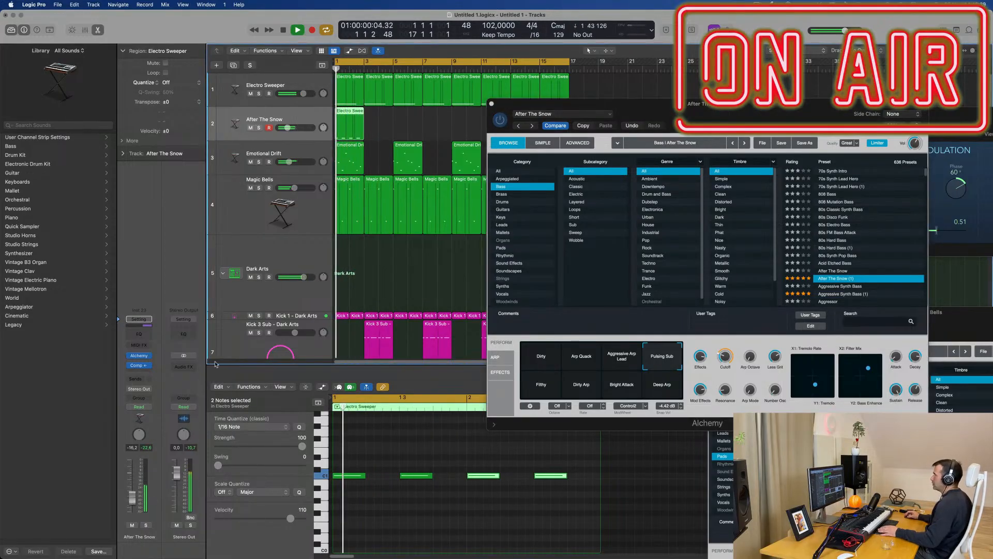
Step: Repeat the After The Snow track's region from bar 1 through the end of bar 16
drag(714, 105, 457, 272)
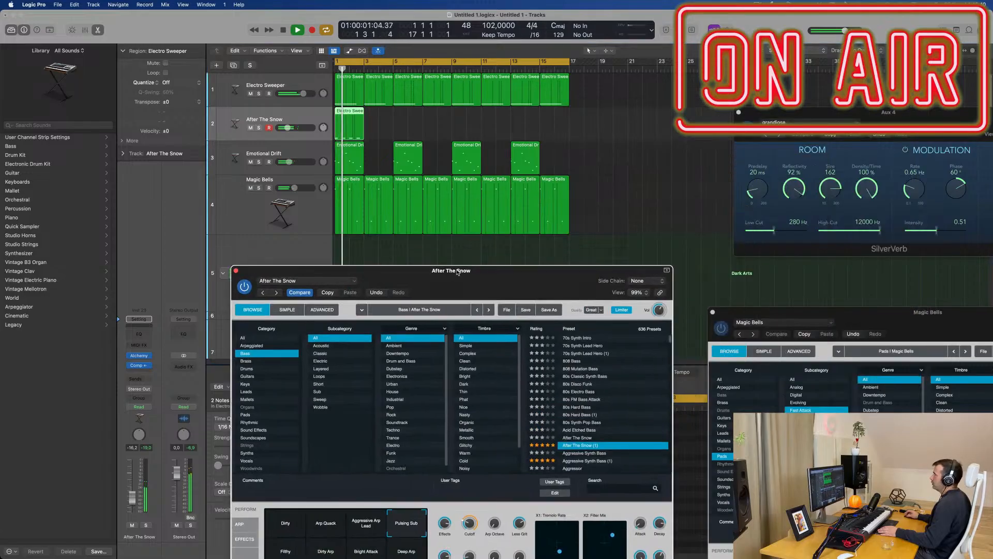
click(301, 136)
key(super+r)
key(super+r)
key(super+r)
key(super+r)
key(super+r)
key(super+r)
key(super+r)
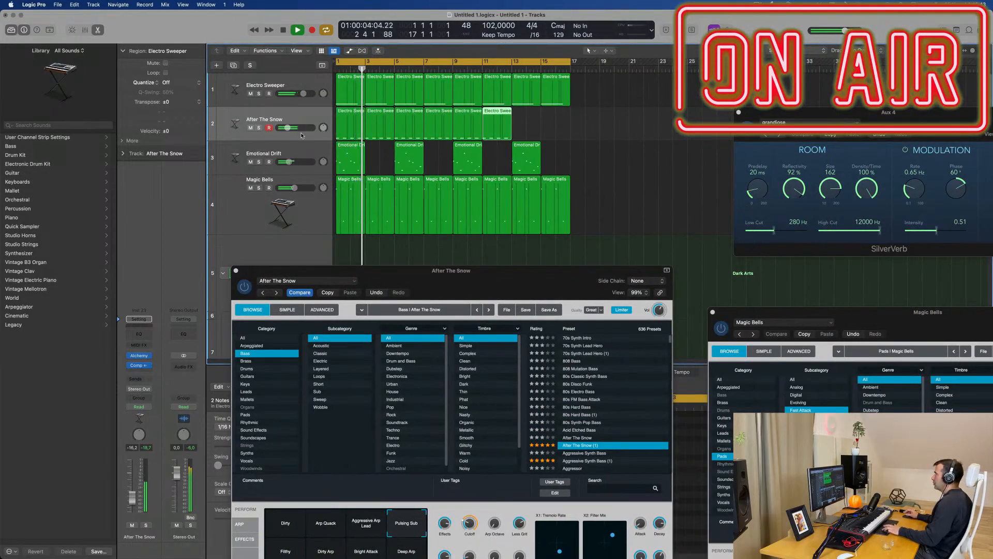
Step: Close the After The Snow Alchemy window, shrink the track heights and deselect all regions
drag(525, 275, 694, 196)
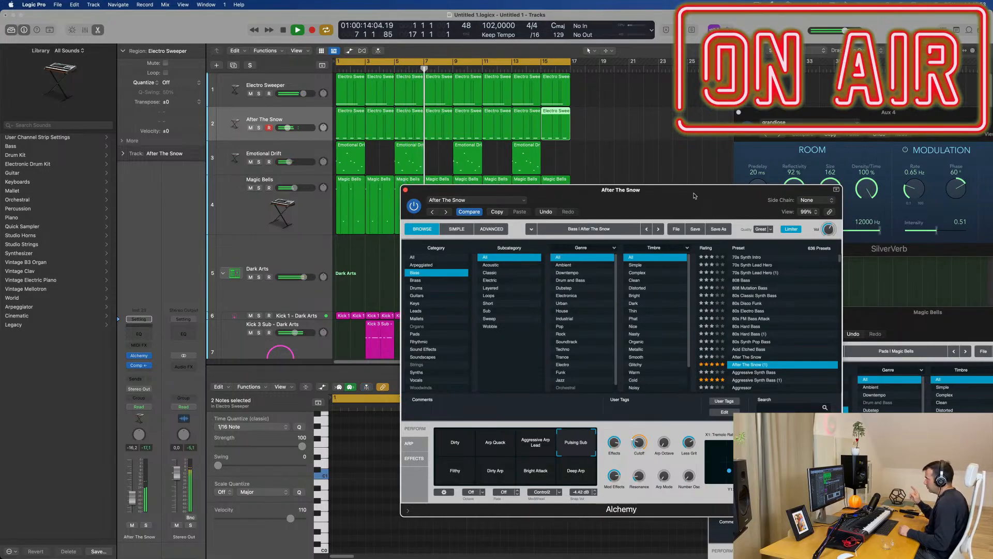
drag(694, 196, 639, 186)
click(356, 178)
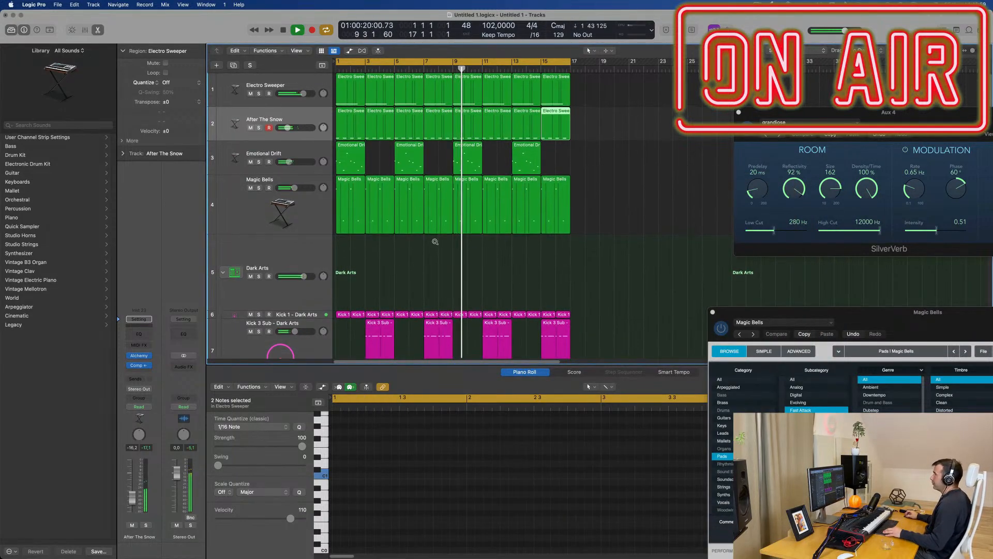
key(super+Up)
key(super+Up)
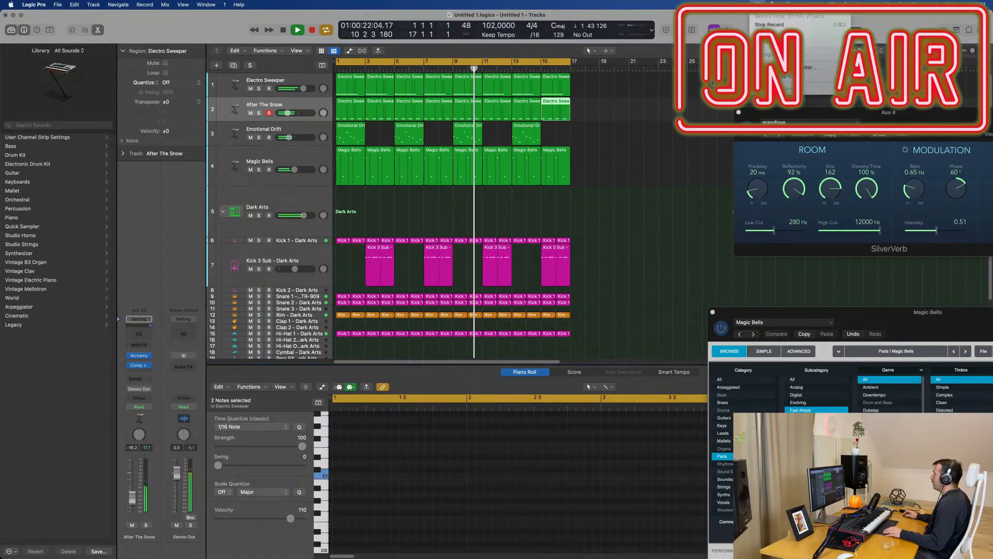
click(675, 213)
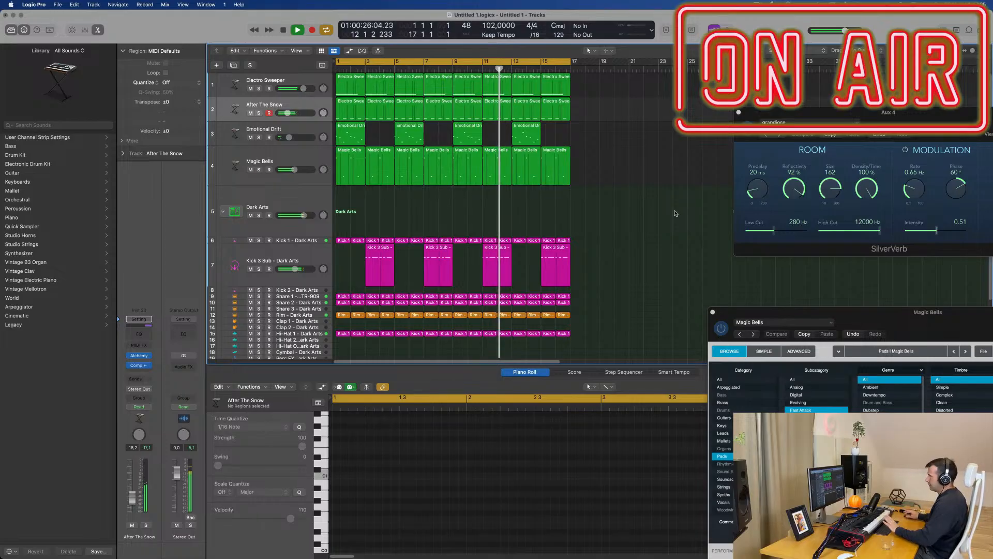
Step: Copy the first Hi-Hat 1 region to the Perc FX tracks at bar 1, trying several before settling on Perc FX 4
scroll(497, 210, down, 3)
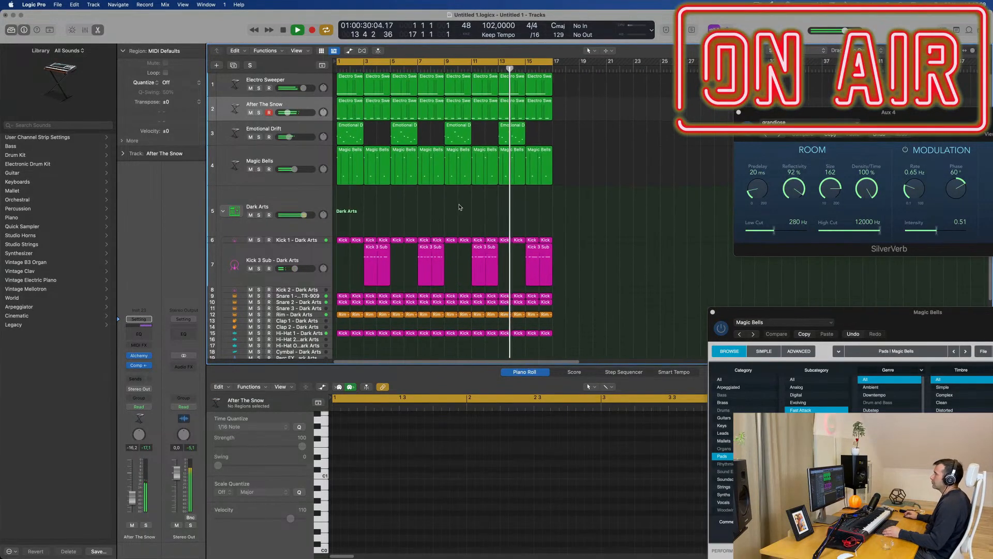
scroll(450, 238, down, 3)
scroll(453, 249, down, 2)
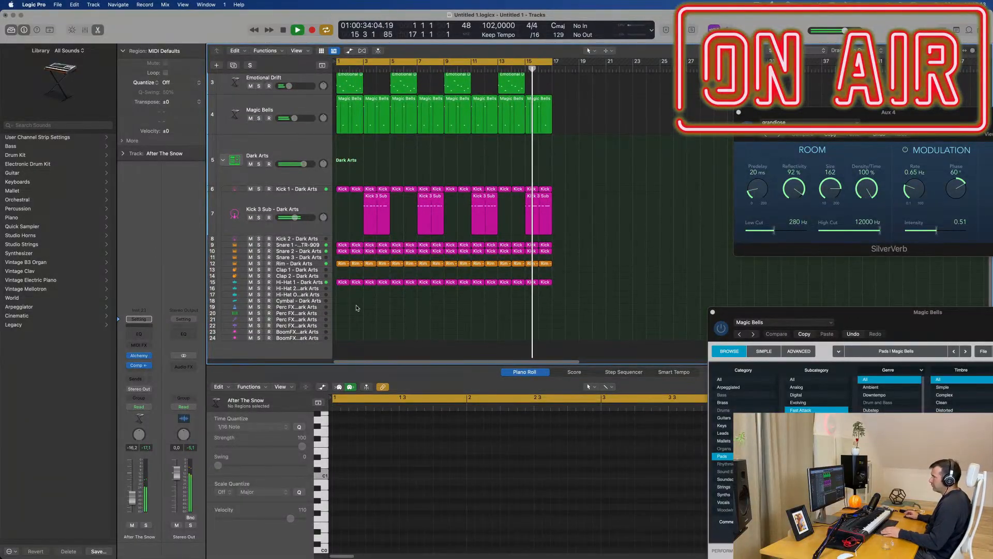
click(343, 283)
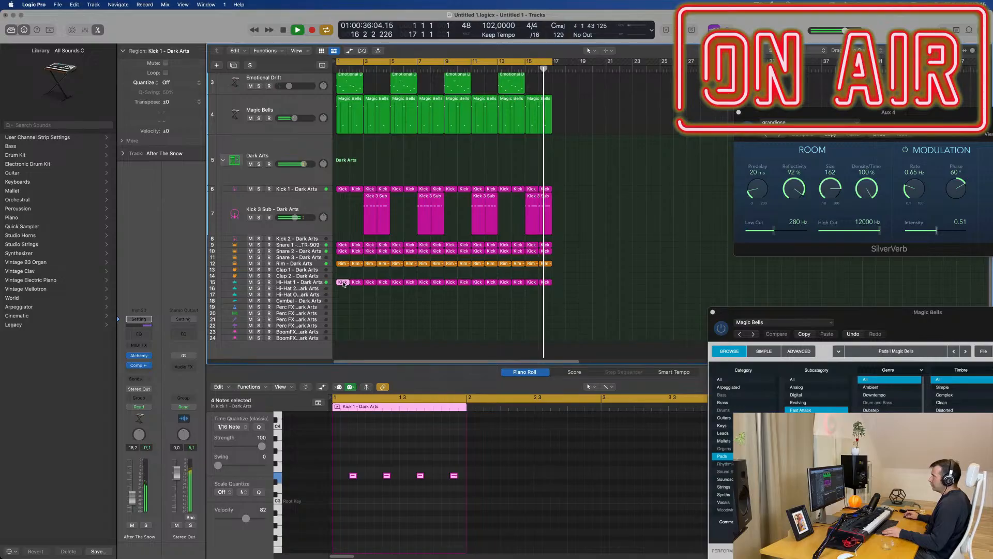
drag(344, 283, 342, 307)
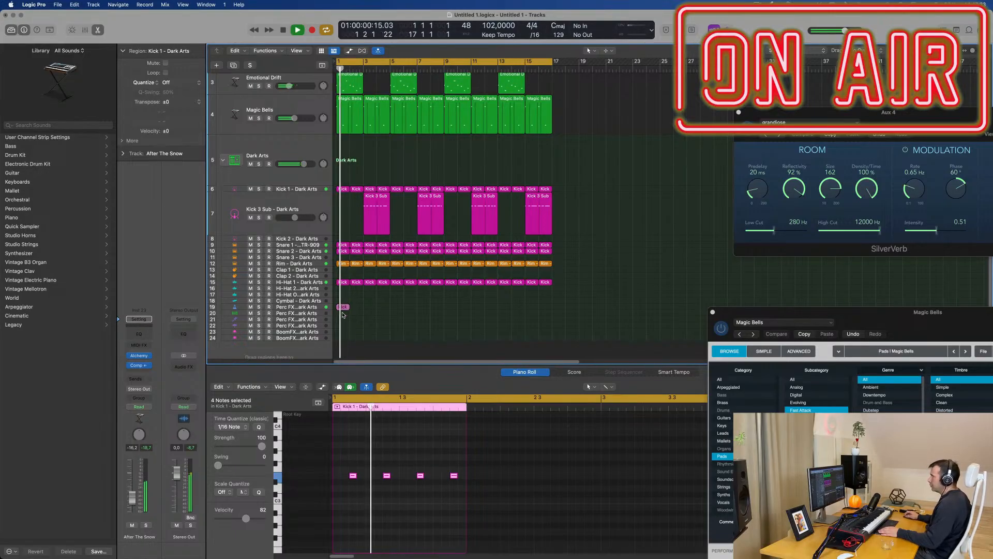
drag(343, 314, 361, 318)
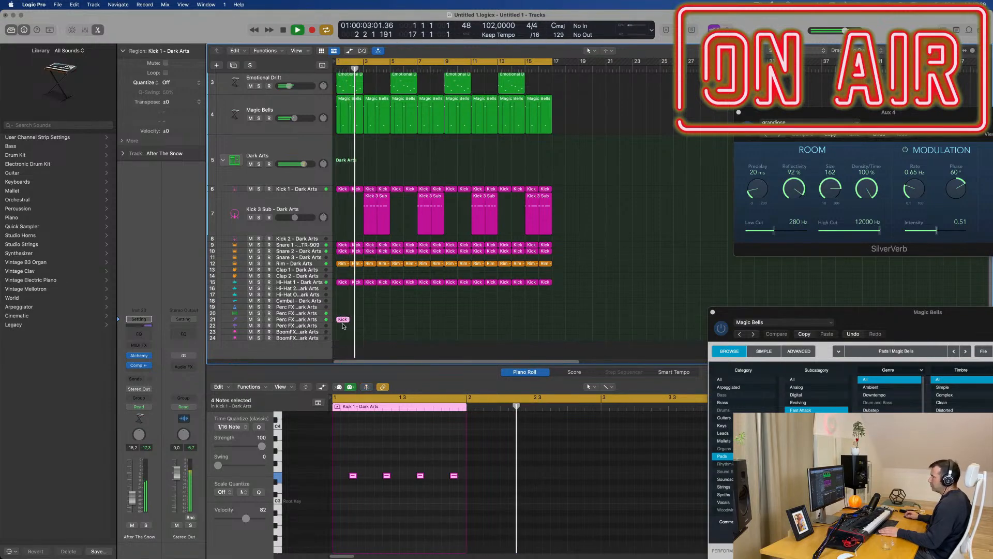
drag(343, 327, 351, 325)
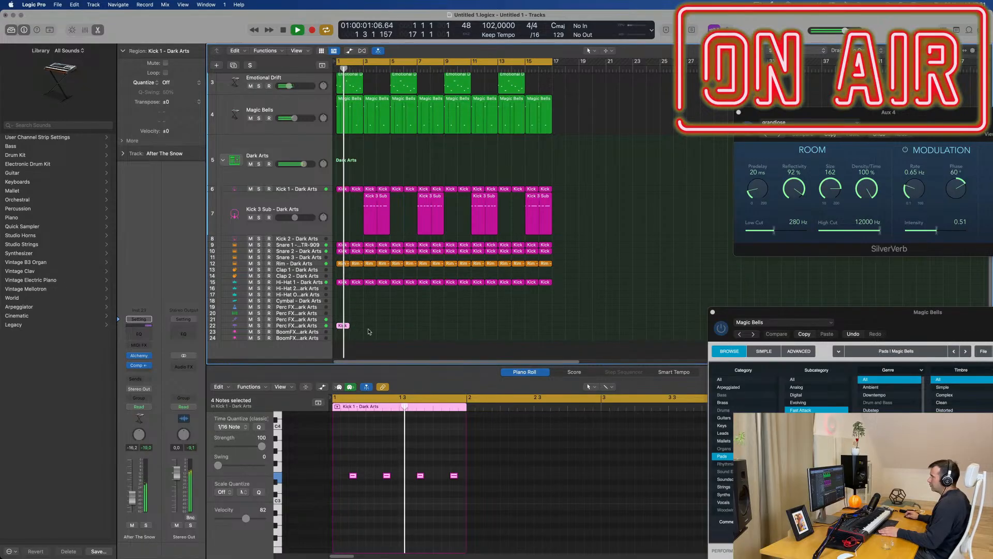
Step: Transpose all notes of the copied Perc FX 4 region up one octave and replay from the start
key(space)
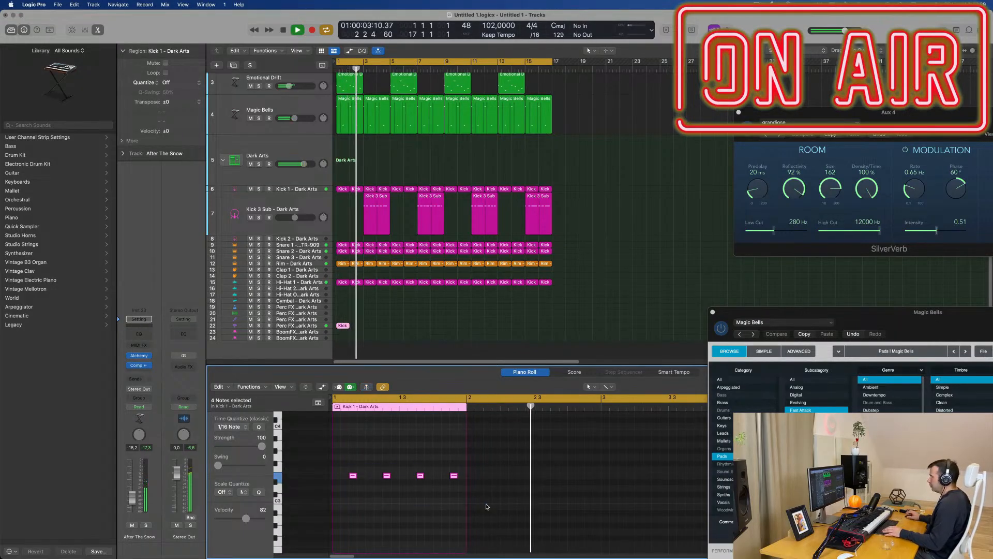
click(376, 502)
key(super+a)
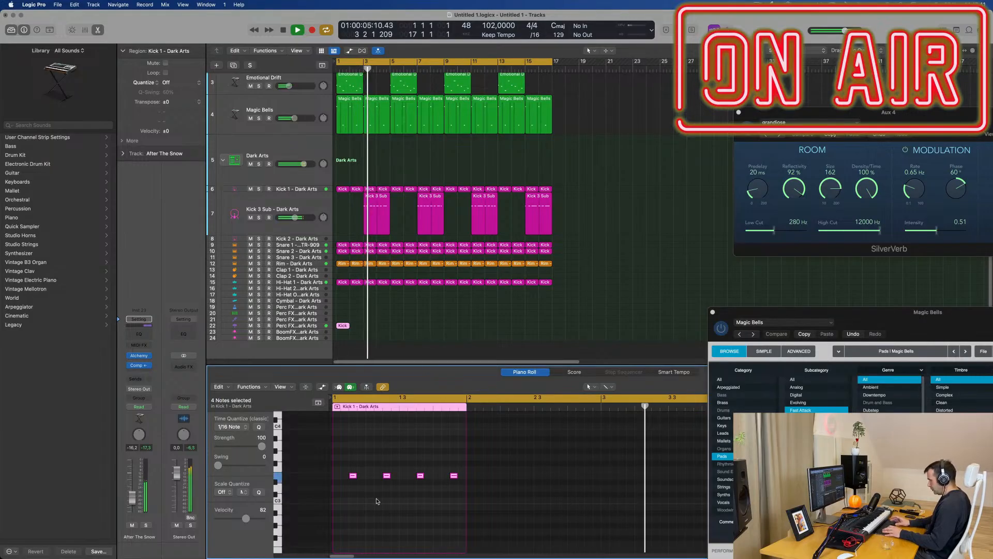
key(Delete)
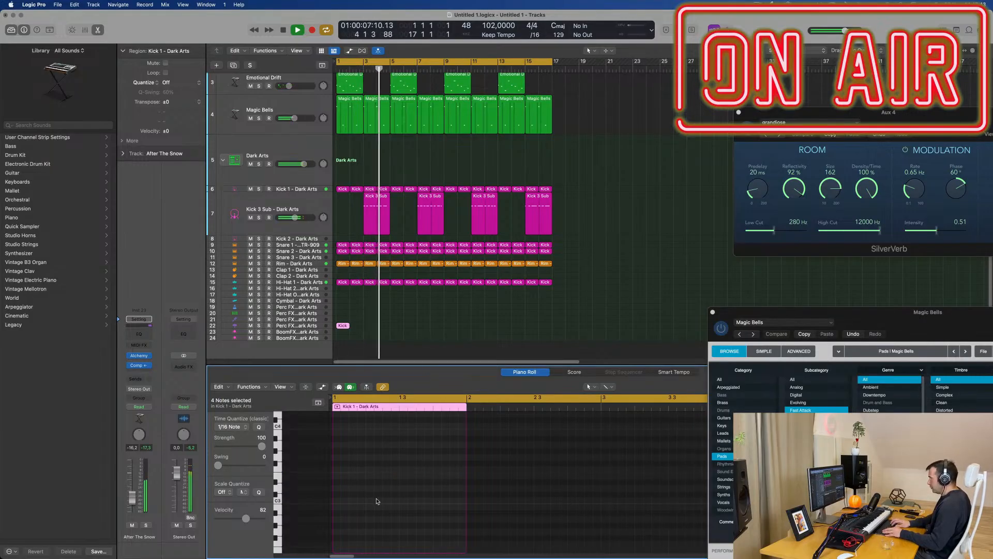
key(space)
key(super+z)
key(space)
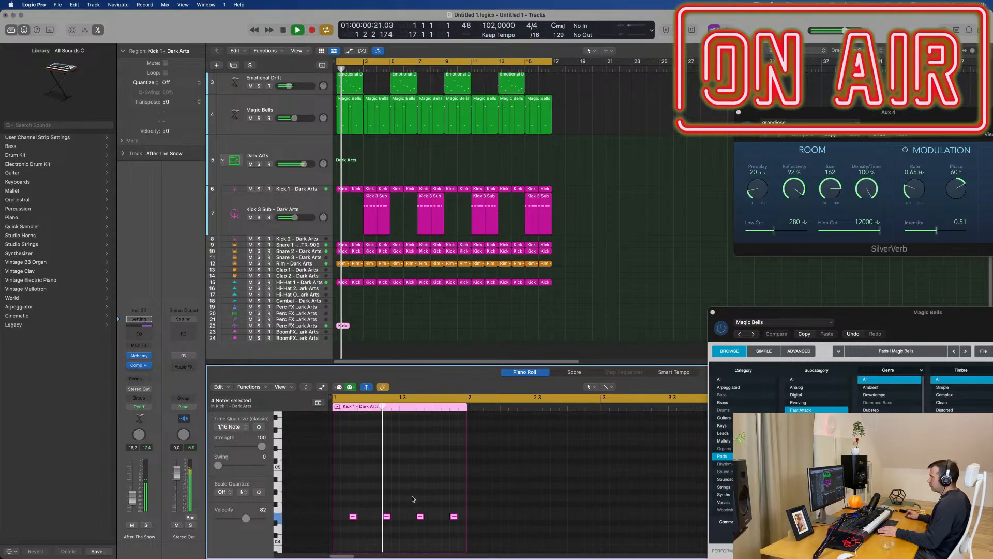
Step: Add a Channel EQ low cut at 250 Hz to Perc FX 4 and raise its volume to about -8.3 dB
click(312, 327)
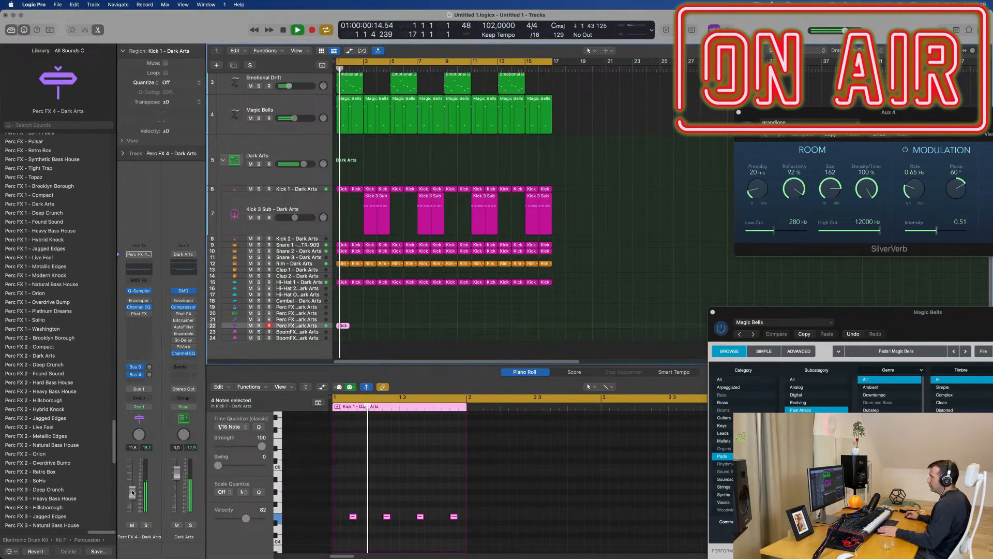
click(144, 267)
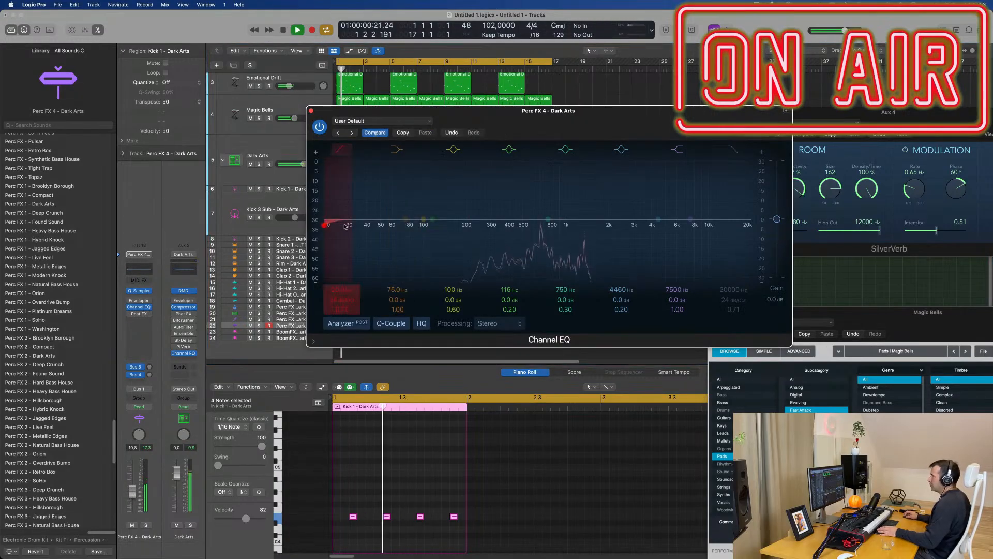
drag(345, 226, 480, 224)
drag(133, 494, 134, 492)
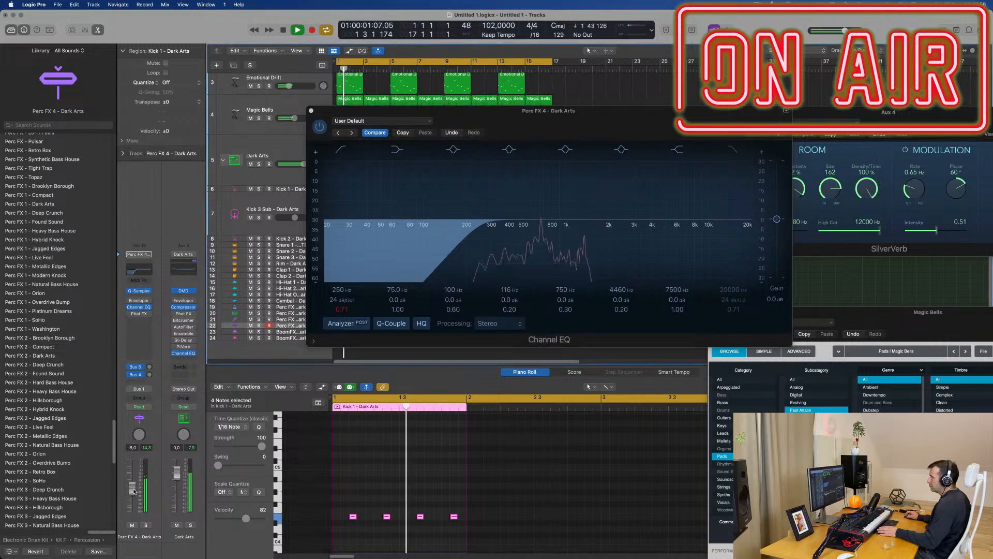
click(311, 110)
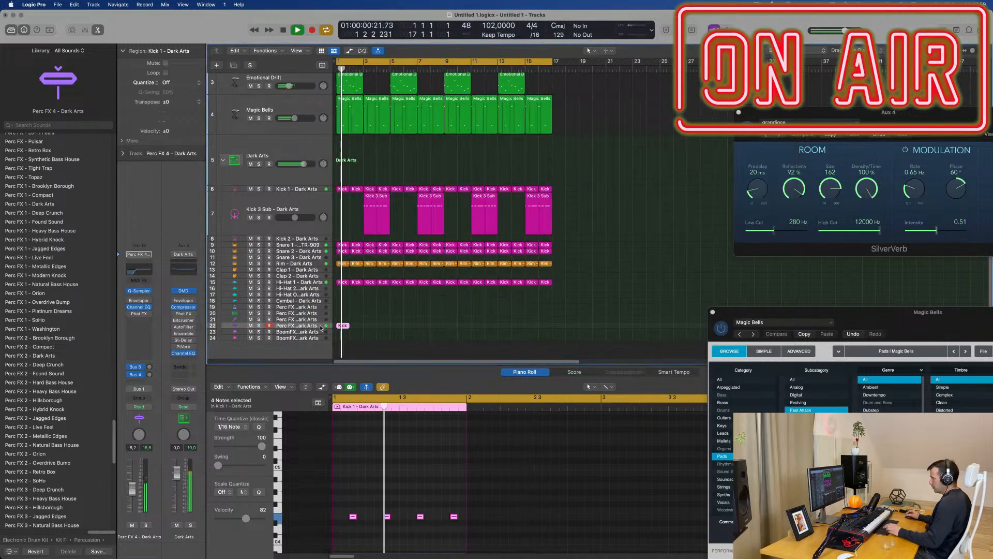
Step: Repeat the Perc FX 4 region through the end of bar 16 and hide all plug-in windows
key(super+r)
key(super+r)
key(super+r)
key(super+r)
key(super+r)
key(super+r)
key(super+r)
key(super+r)
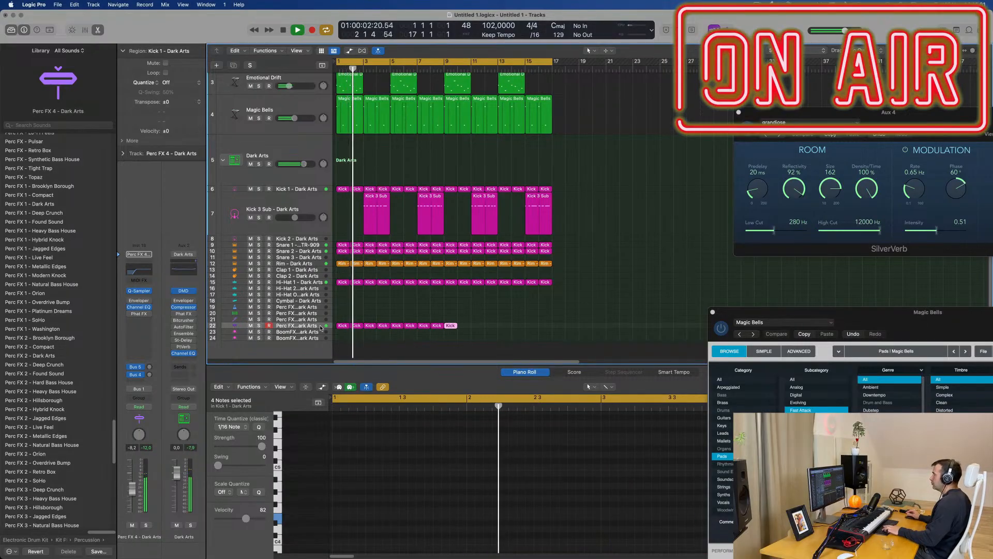
key(super+r)
key(super+r)
key(super+r)
key(super+r)
key(super+r)
key(super+r)
key(super+r)
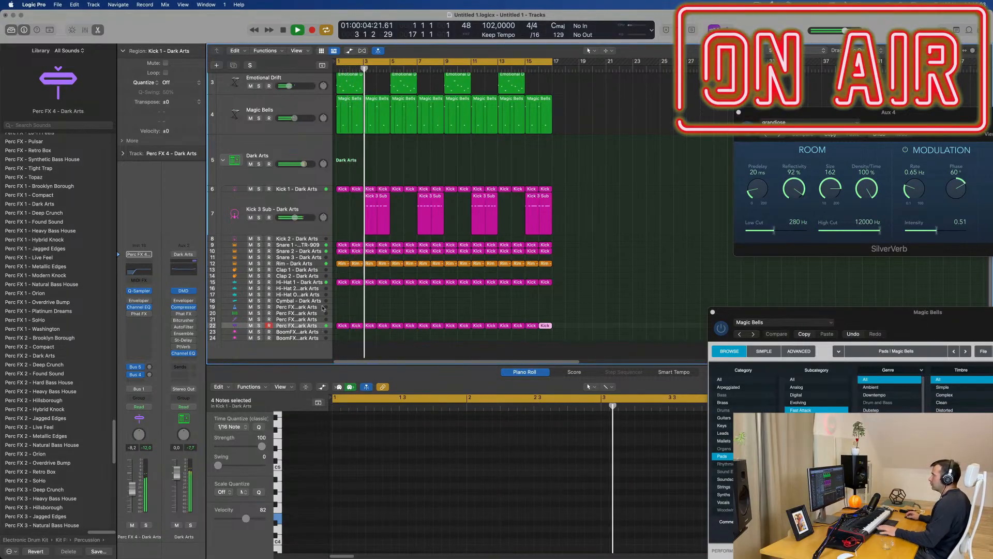
key(v)
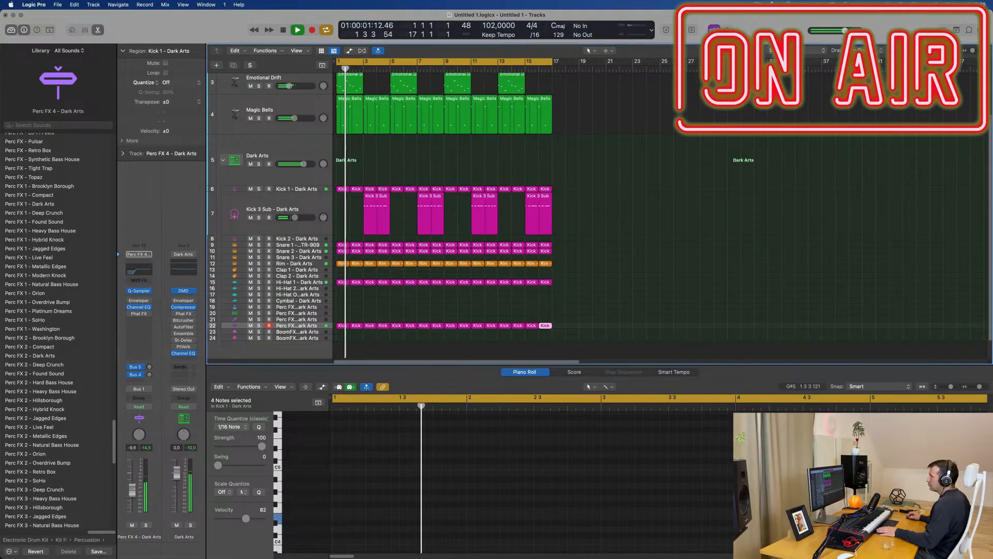
Step: Duplicate the Magic Bells track as a new empty track directly below it
click(640, 286)
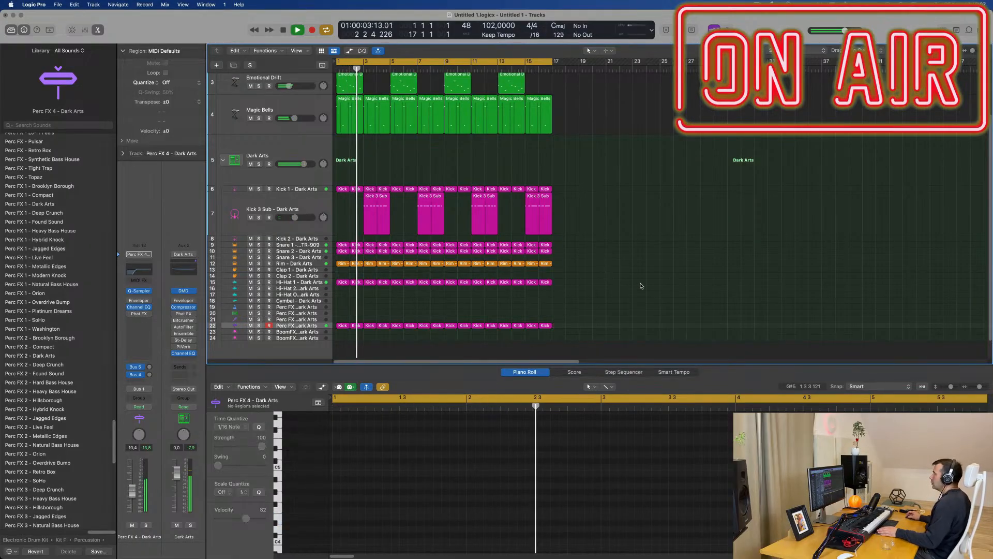
scroll(631, 274, up, 4)
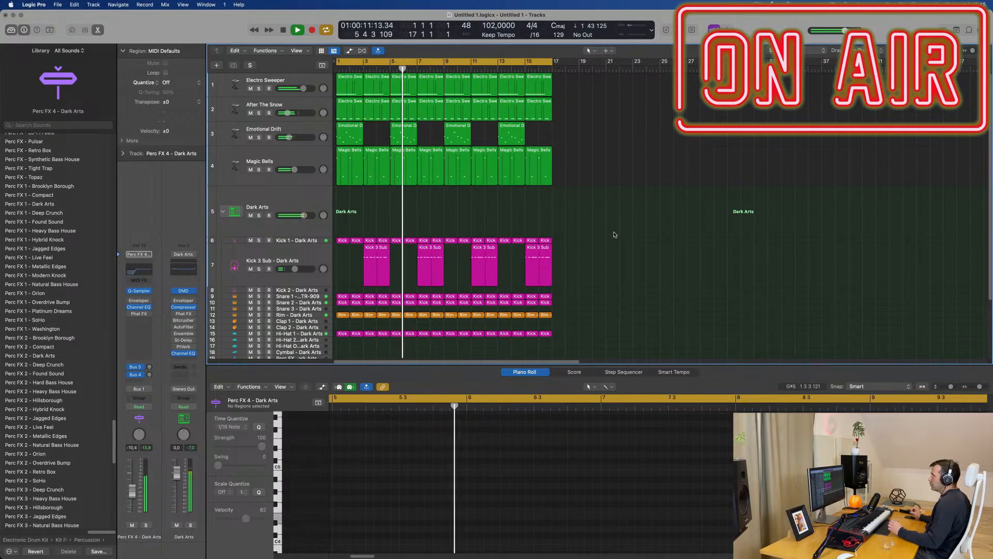
click(312, 163)
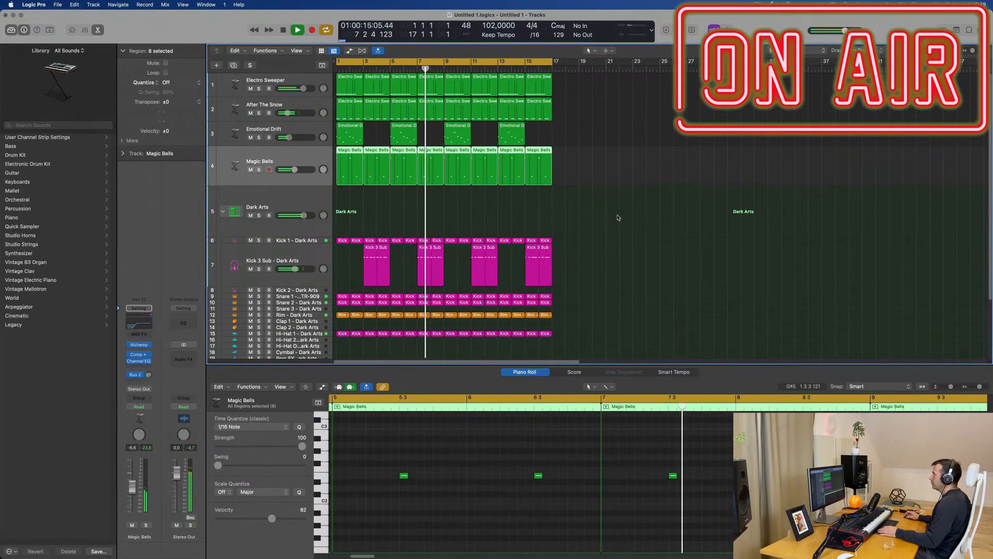
key(super+d)
Step: Repeat all regions of the arrangement through the end of bar 64 and extend the cycle range to bar 65
key(super+a)
key(super+r)
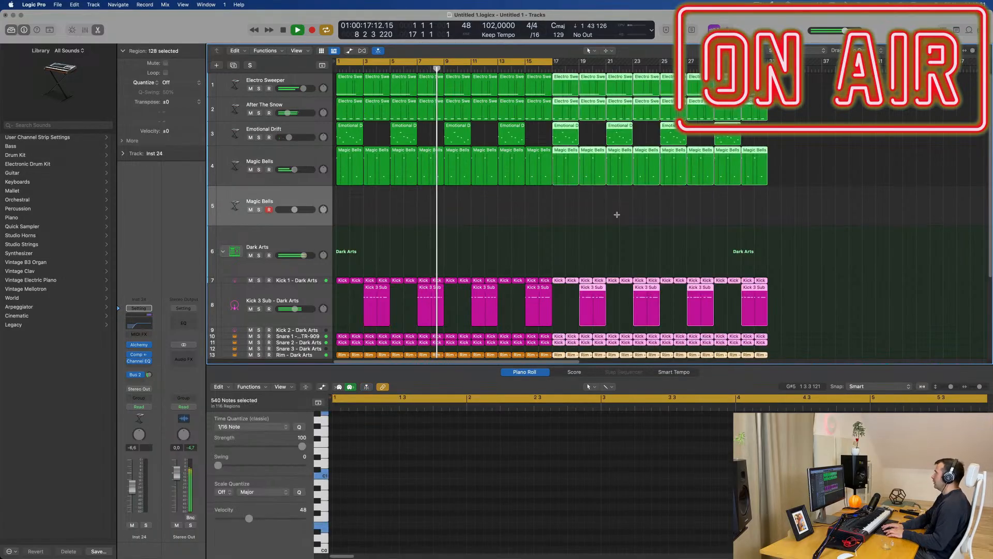
key(super+r)
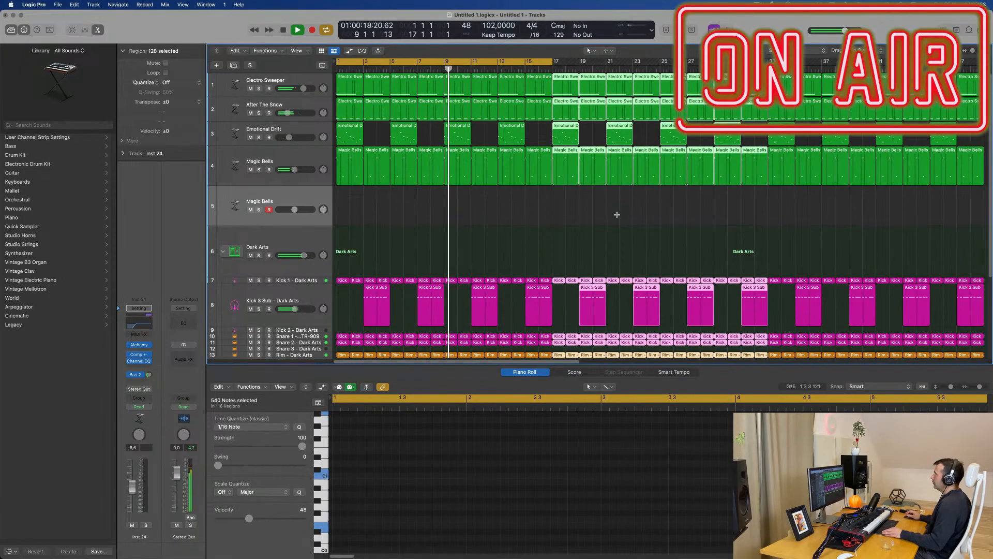
key(super+Left)
key(super+Left)
key(super+Left)
key(super+Left)
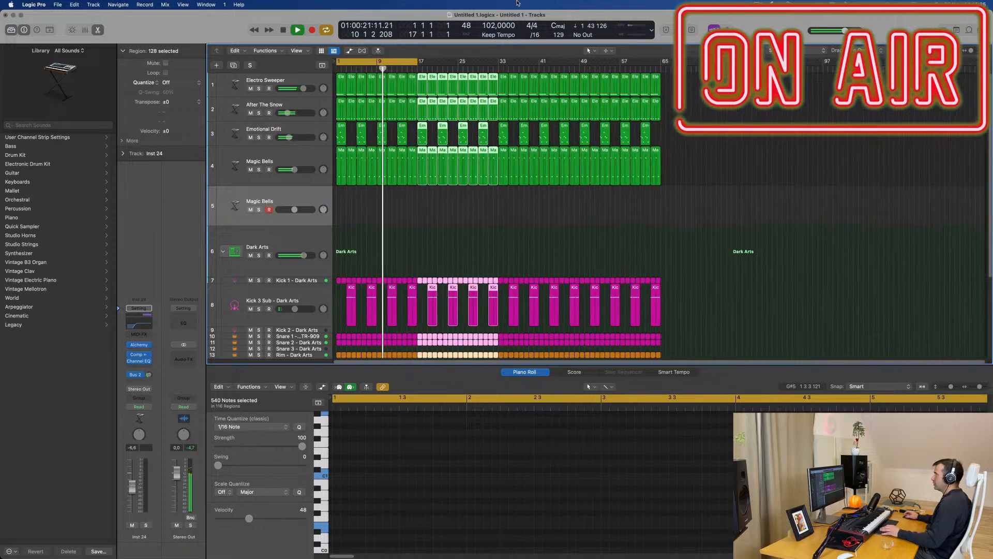
drag(420, 62, 661, 62)
Step: Load the Aquatic Strumming preset from Alchemy's Soundscapes category on the duplicated Magic Bells track
click(305, 205)
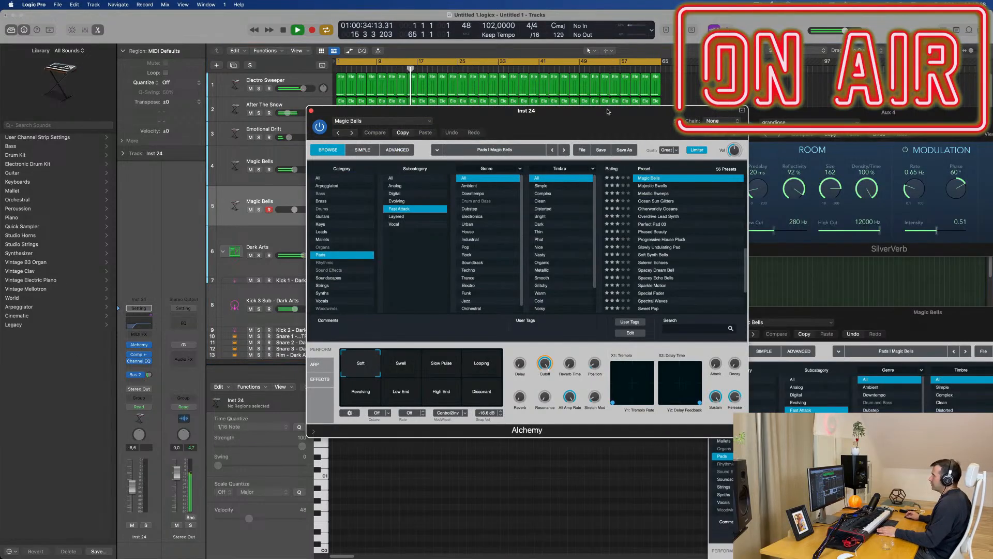
drag(586, 113, 545, 107)
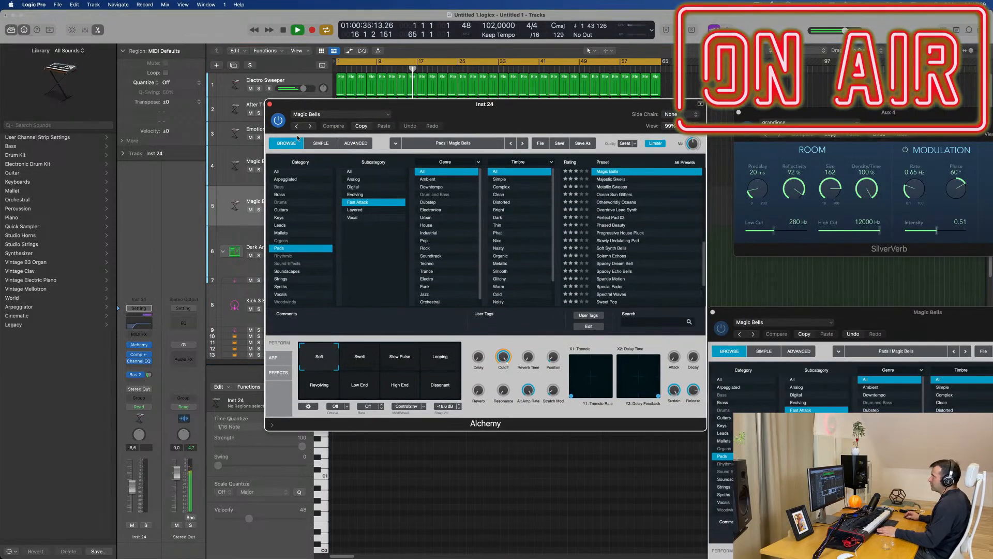
click(292, 273)
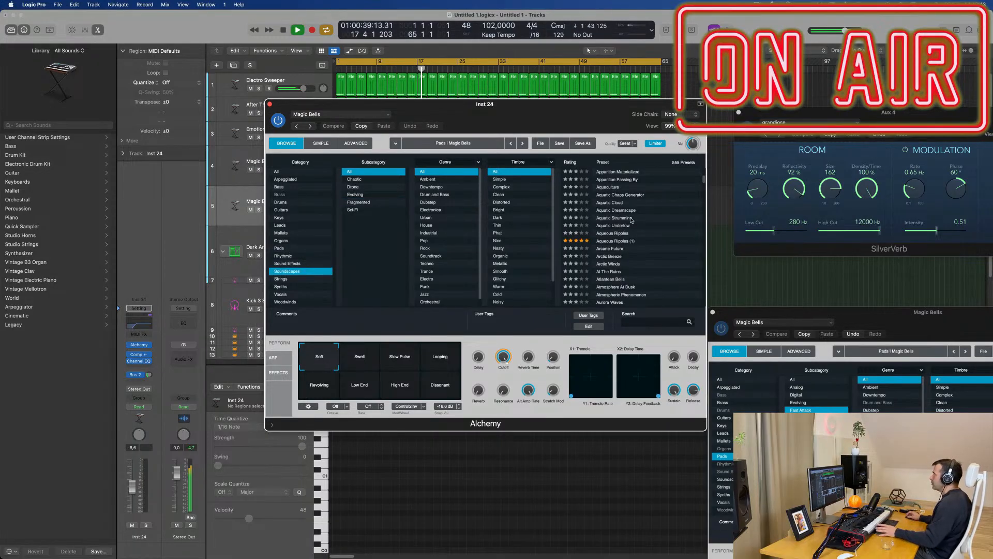
click(620, 219)
Step: Copy the first Electro Sweeper region to the Aquatic Strumming track at bar 1 and lengthen it and its C1 note to eight bars
drag(554, 105, 835, 129)
click(342, 78)
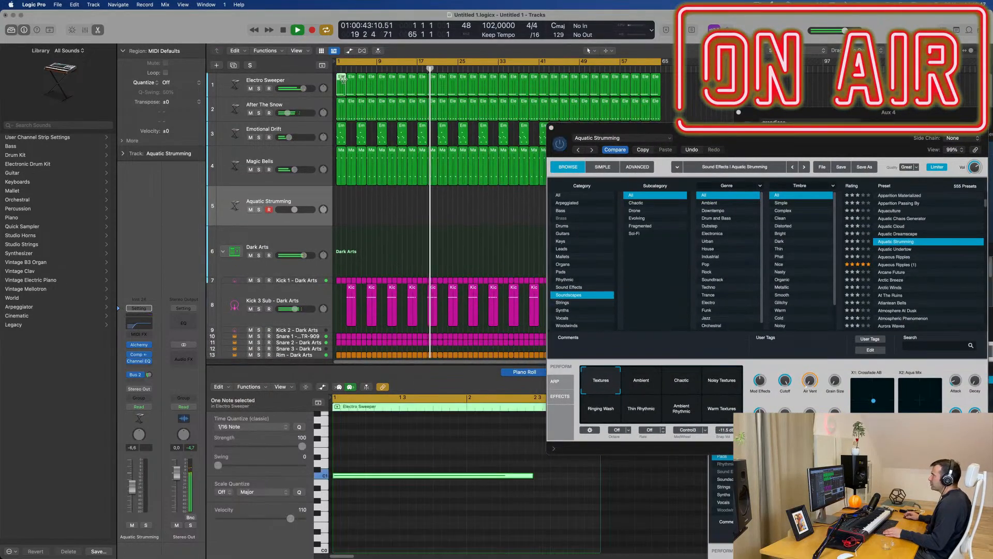
drag(343, 79, 374, 221)
click(339, 196)
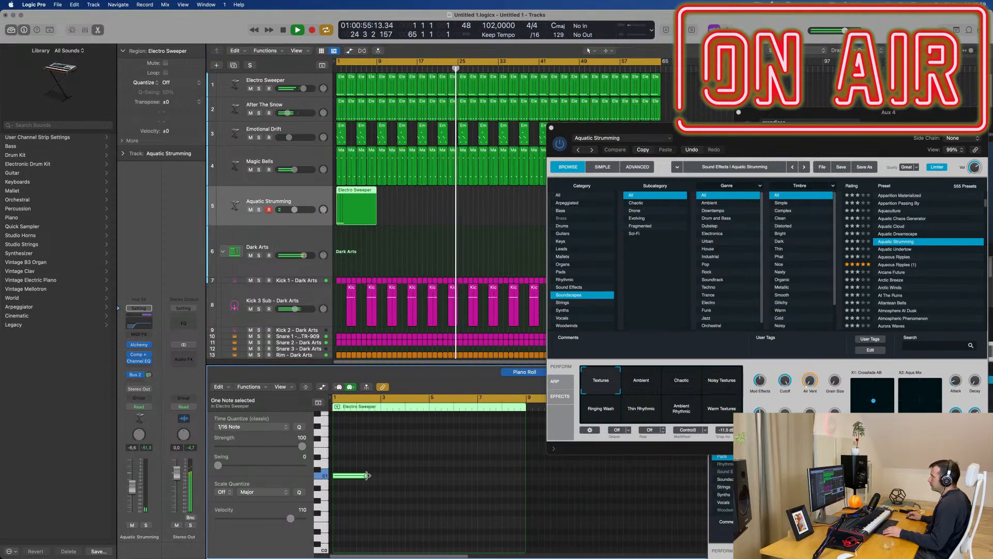
drag(366, 475, 524, 474)
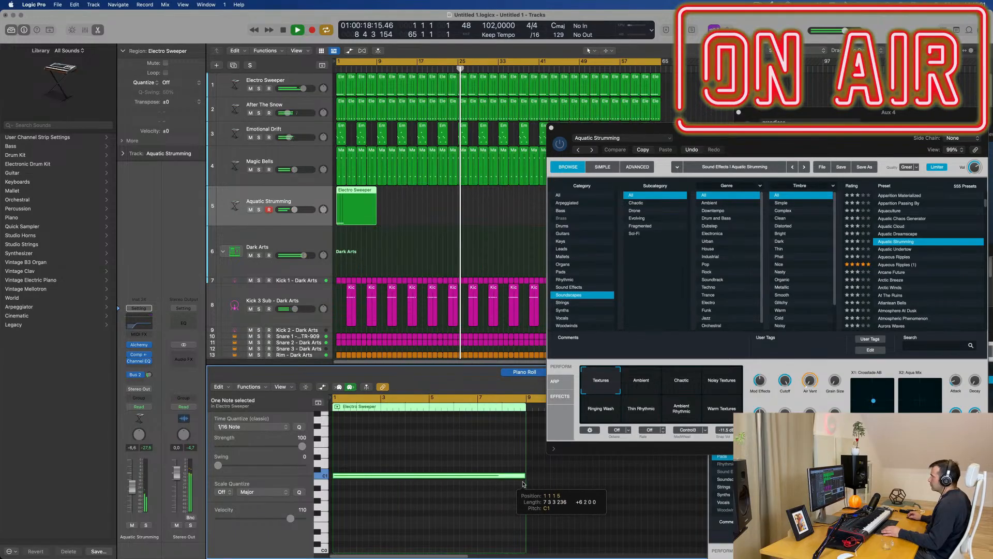
Step: Replay from the start and set the Aquatic Strumming track's Bus 2 send to about -10.8 dB
key(space)
drag(824, 133, 718, 94)
key(space)
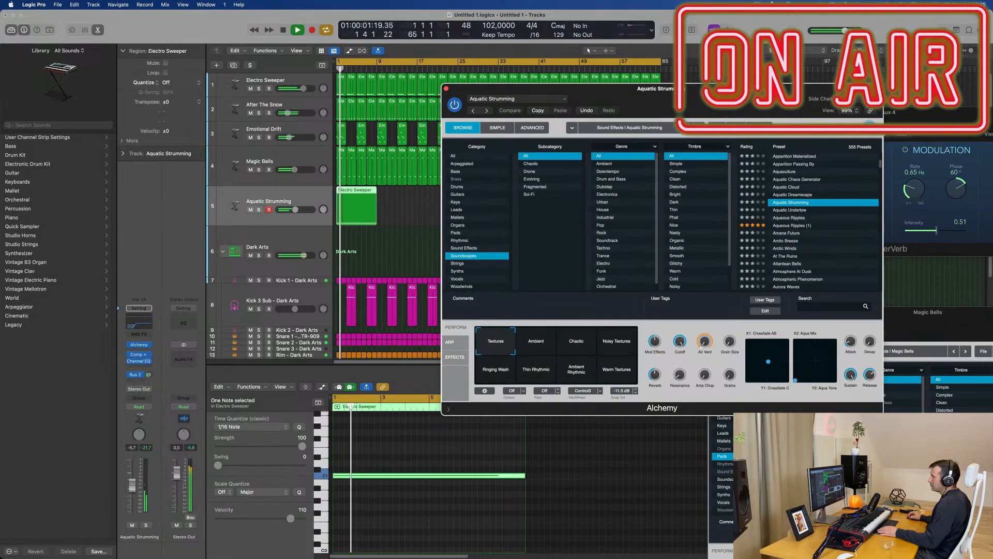
drag(150, 376, 151, 375)
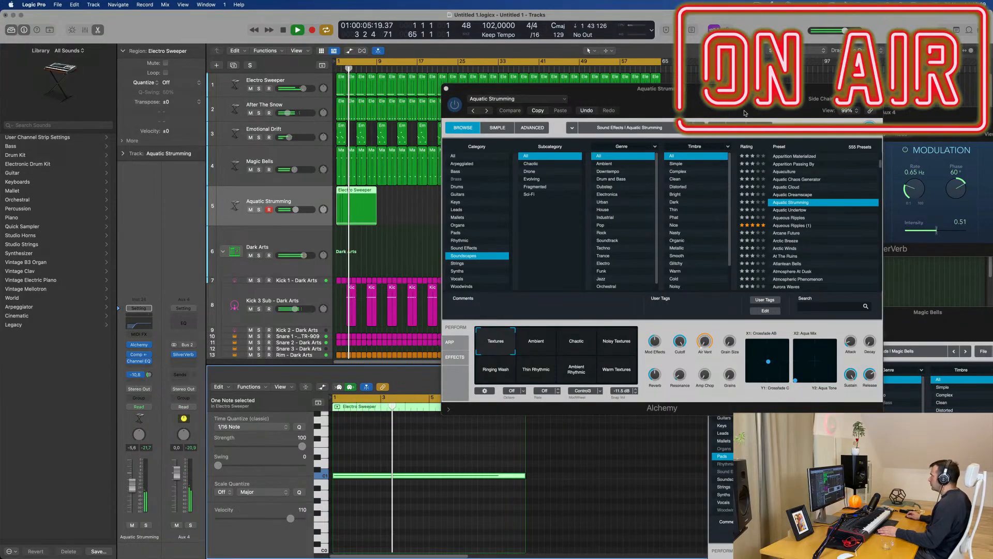
drag(609, 90, 593, 120)
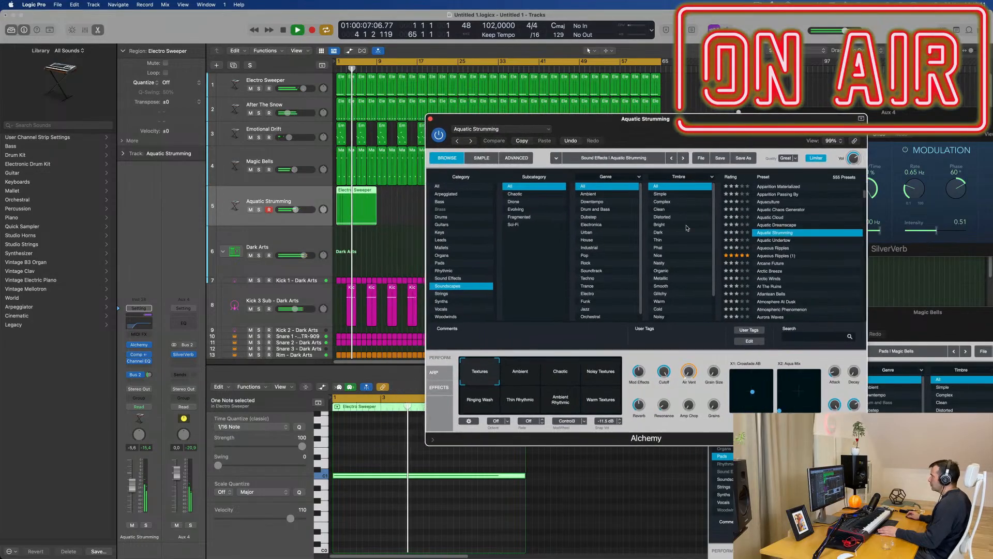
Step: Audition the Ambient, Chaotic and Noisy Textures variations of Aquatic Strumming, lowering the track volume to about -13 dB
click(532, 371)
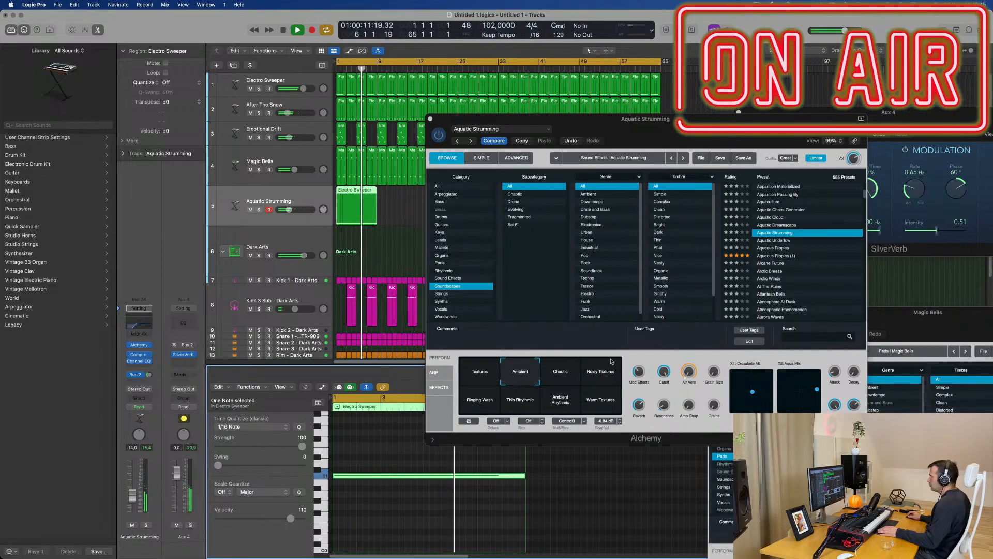
click(556, 383)
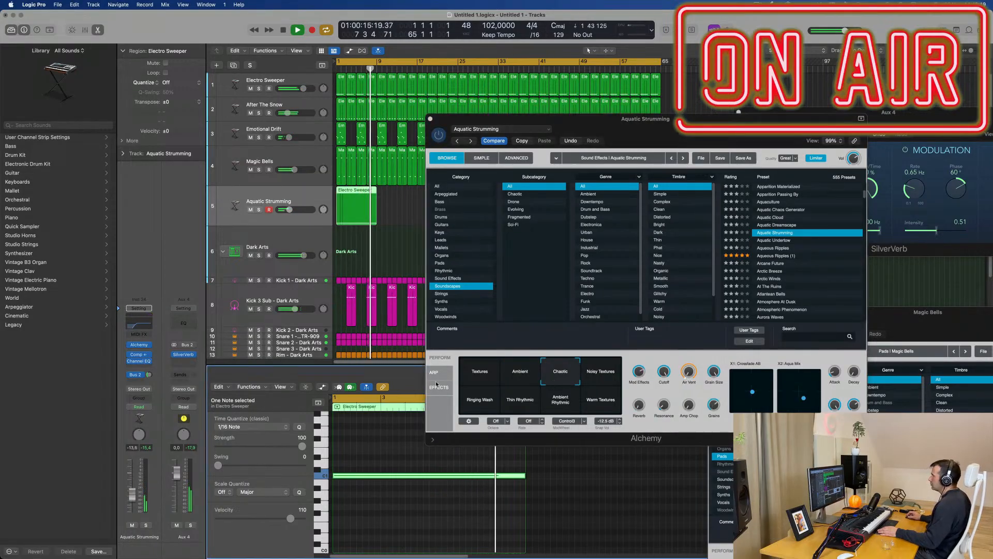
click(609, 380)
key(Return)
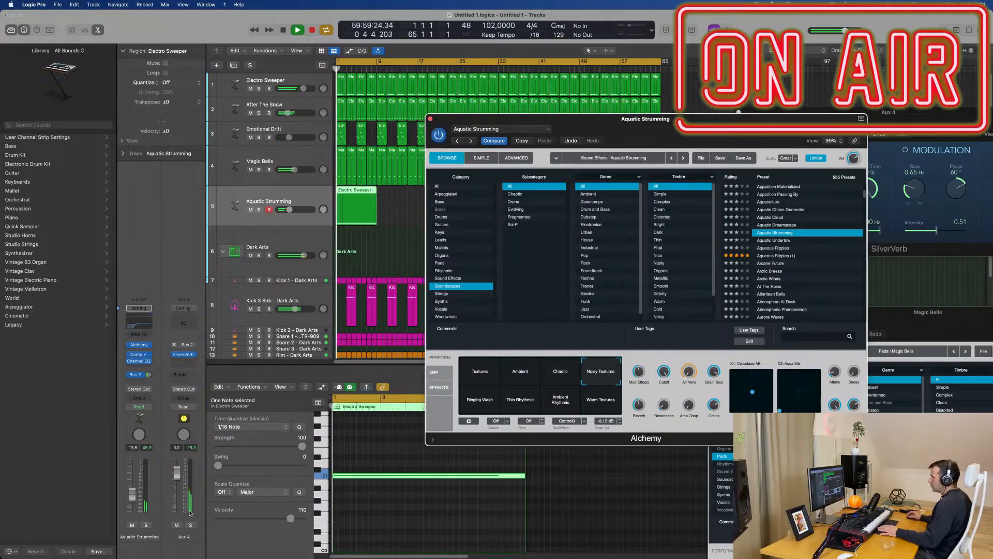
click(134, 497)
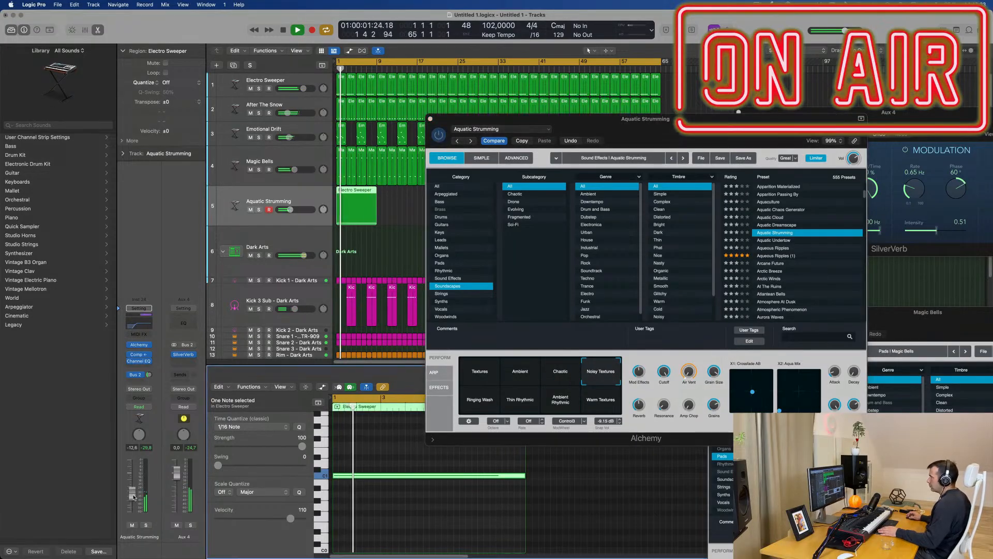
Step: Try the Ringing Wash variation with the track volume at about -9.0 dB, listening from the start and briefly in solo
click(487, 409)
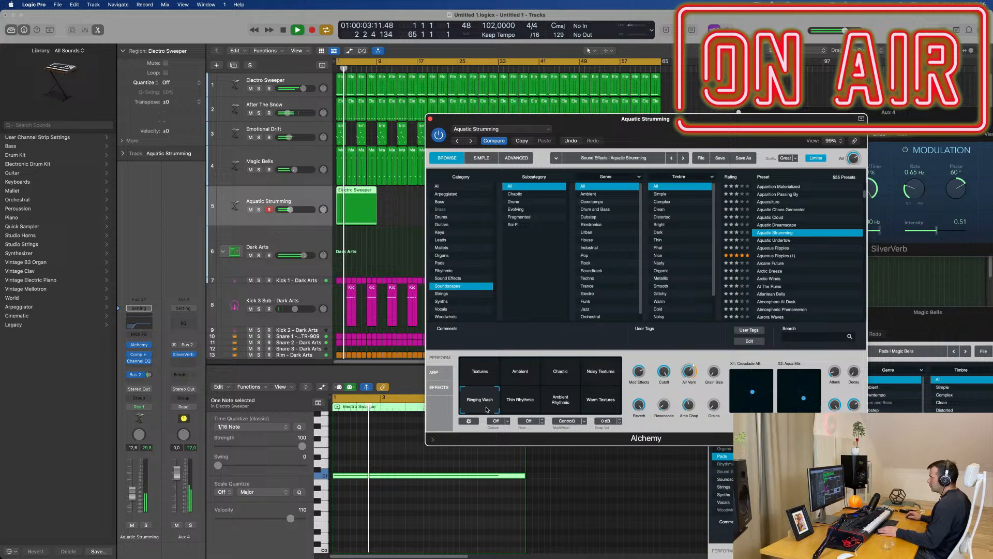
key(Return)
key(space)
click(134, 491)
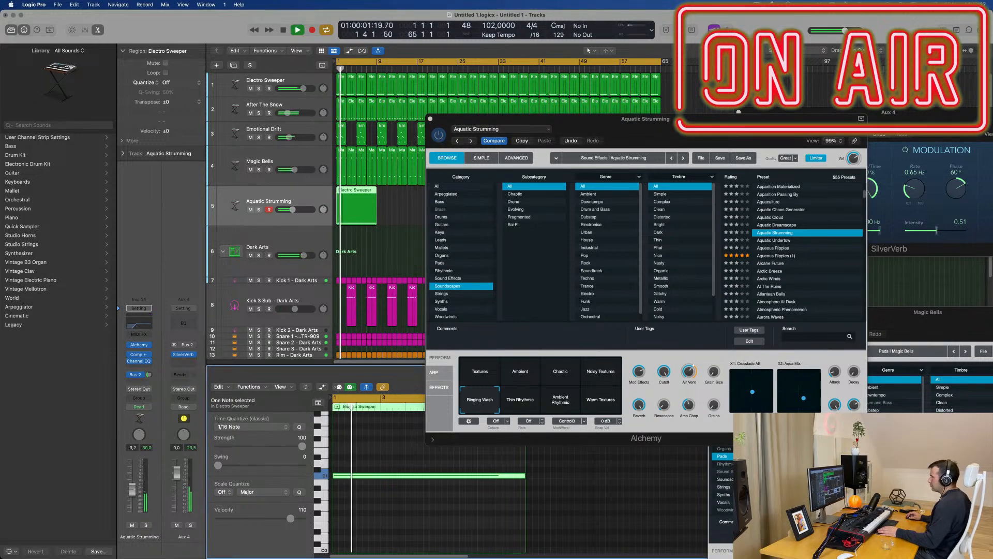
click(147, 525)
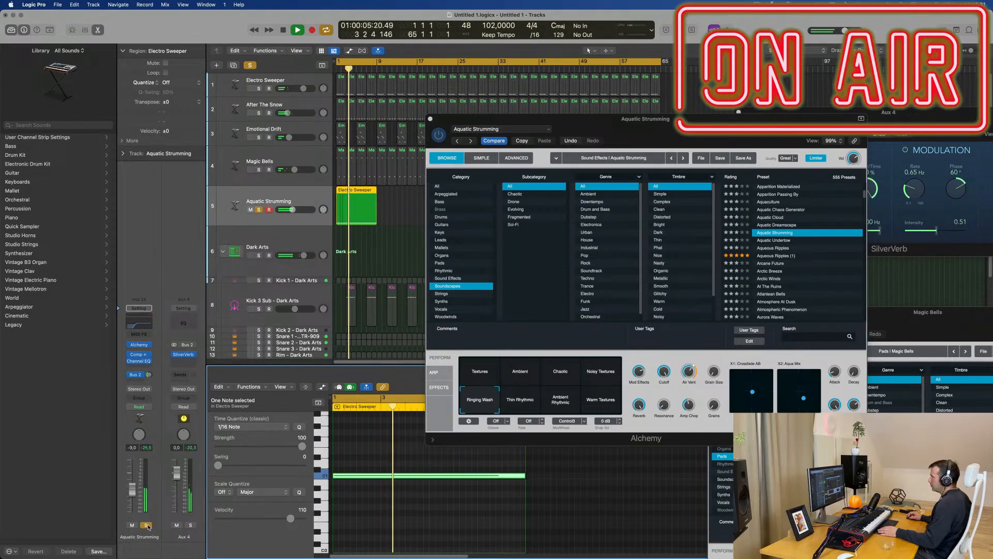
click(147, 525)
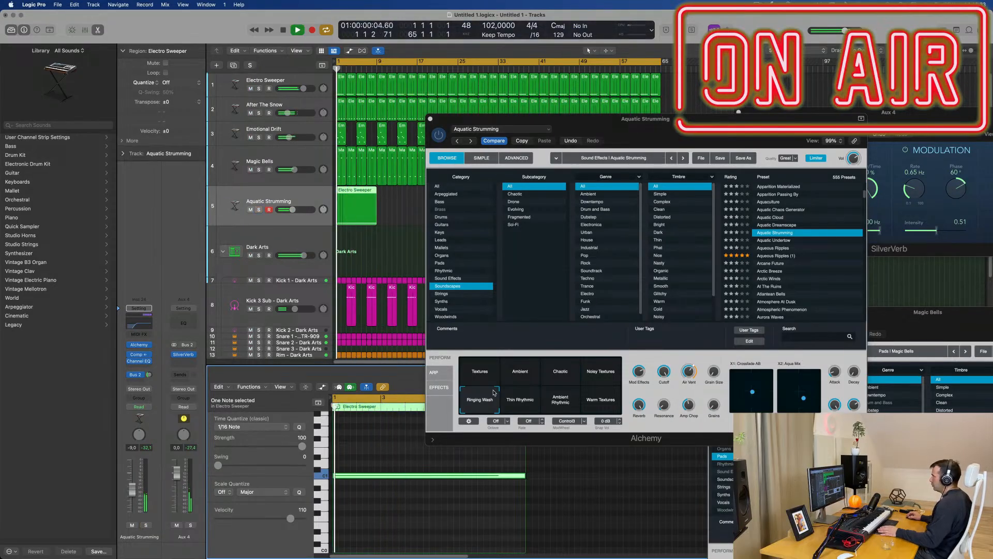
Step: Compare the Thin Rhythmic and Ambient Rhythmic variations, keep Ambient Rhythmic and check it in solo with the volume at about -8.4 dB
click(523, 403)
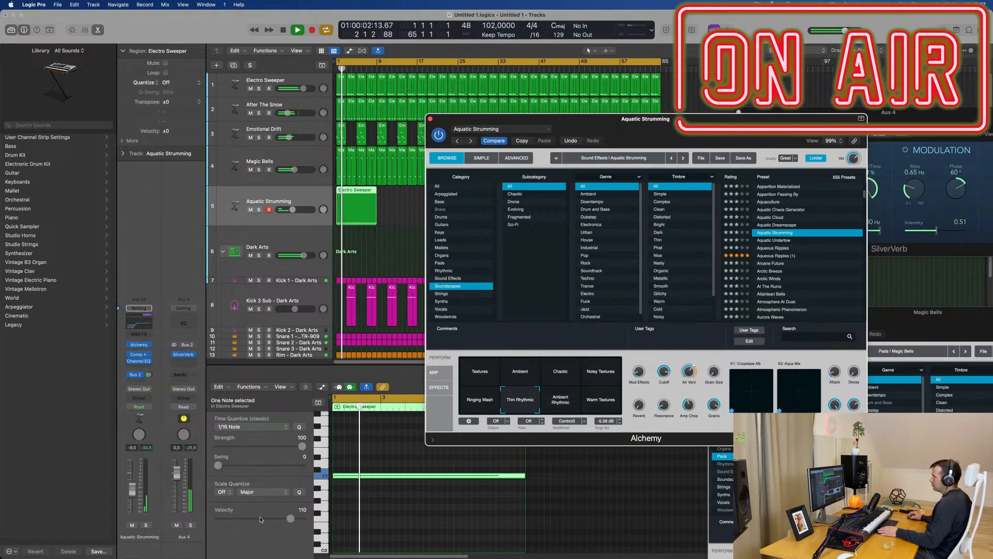
click(560, 407)
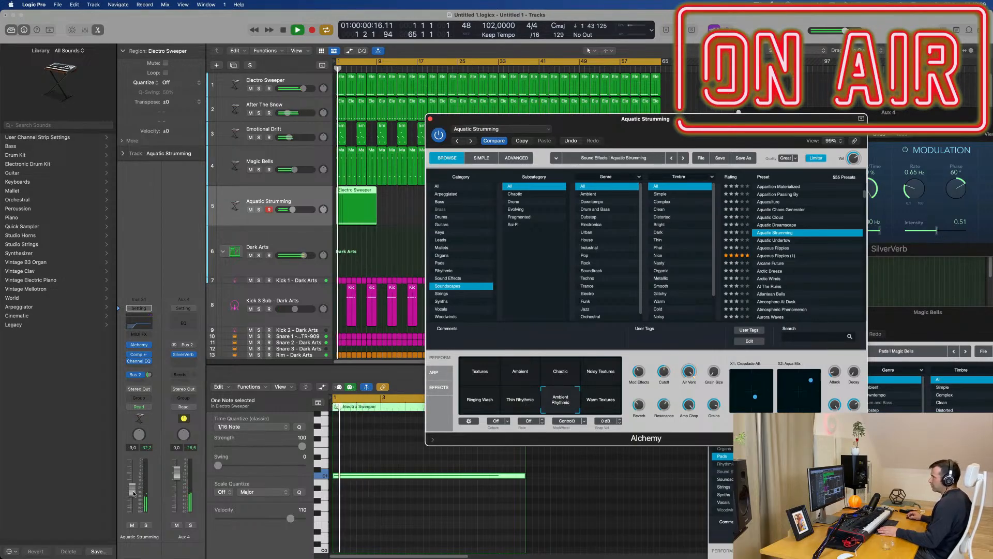
click(147, 526)
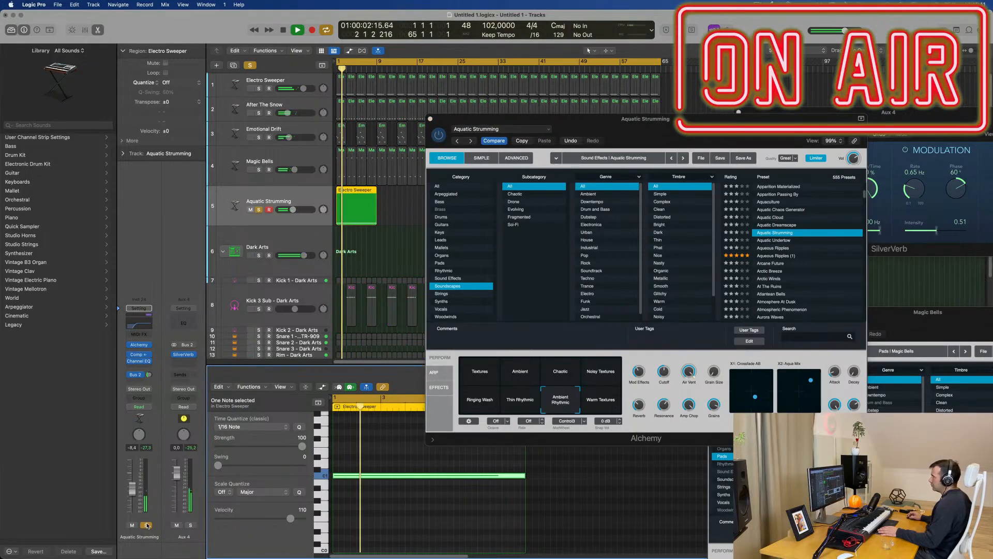
click(148, 525)
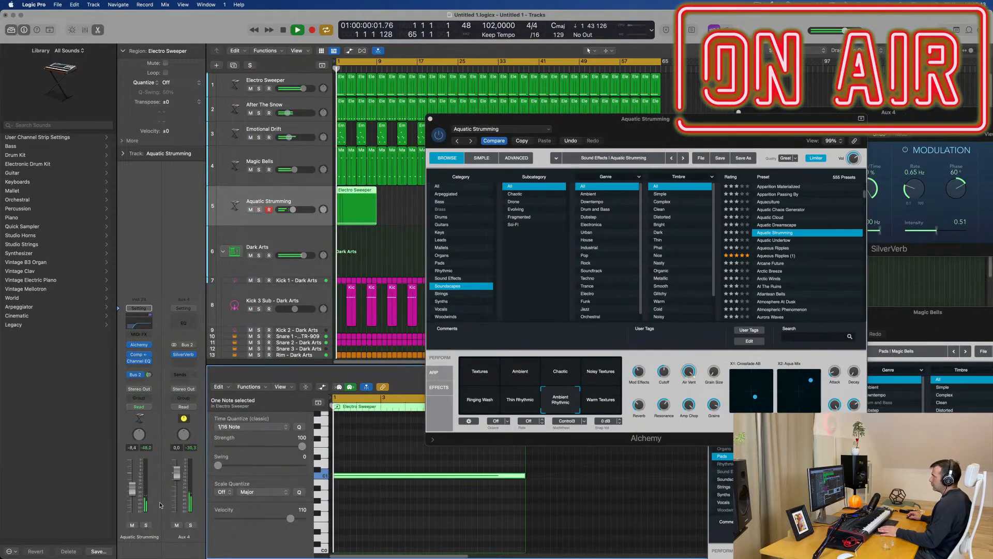
Step: Replay from the start, lower the Aquatic Strumming volume to -10.0 dB and close its Alchemy window
mouse_move(682, 126)
mouse_down()
mouse_move(662, 146)
mouse_move(735, 149)
mouse_move(690, 128)
mouse_up()
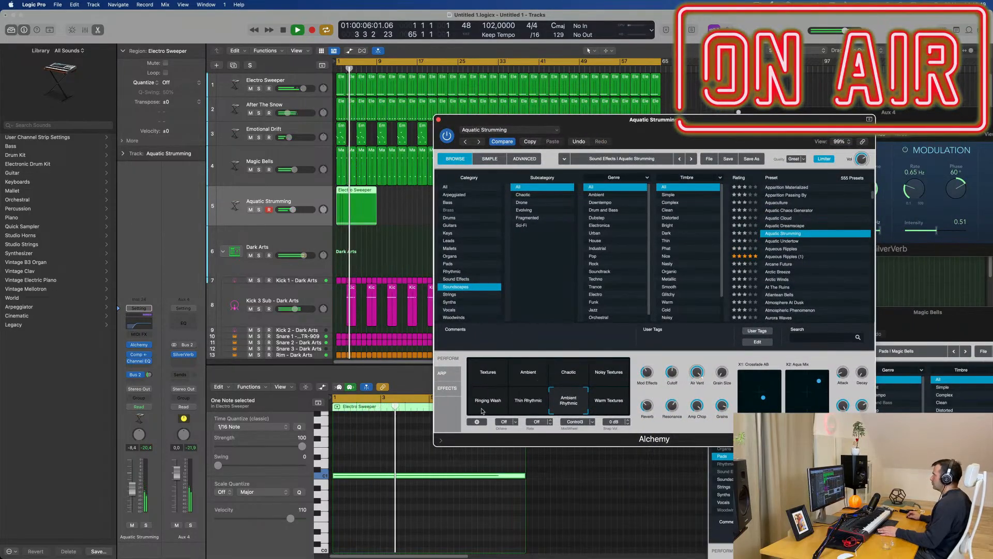
key(space)
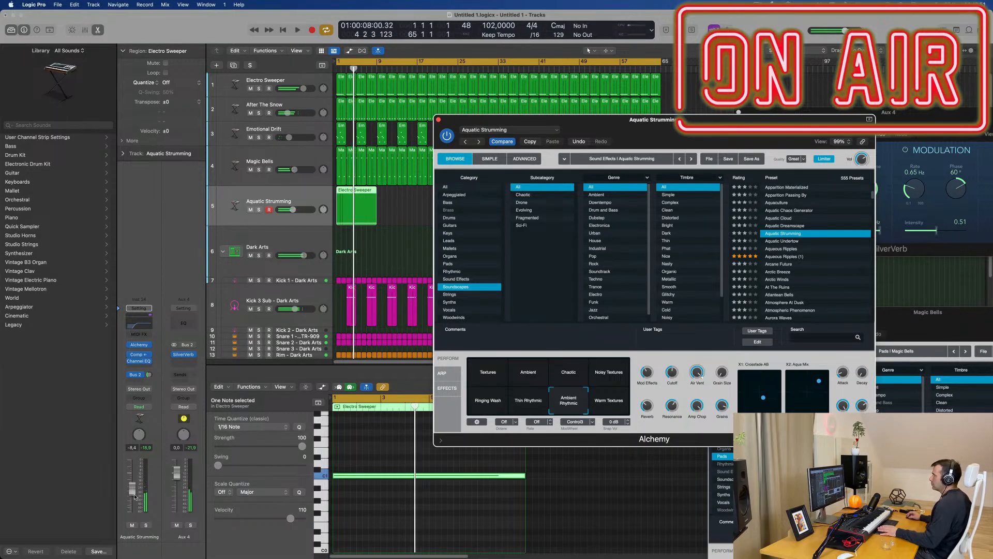
key(space)
drag(135, 496, 135, 497)
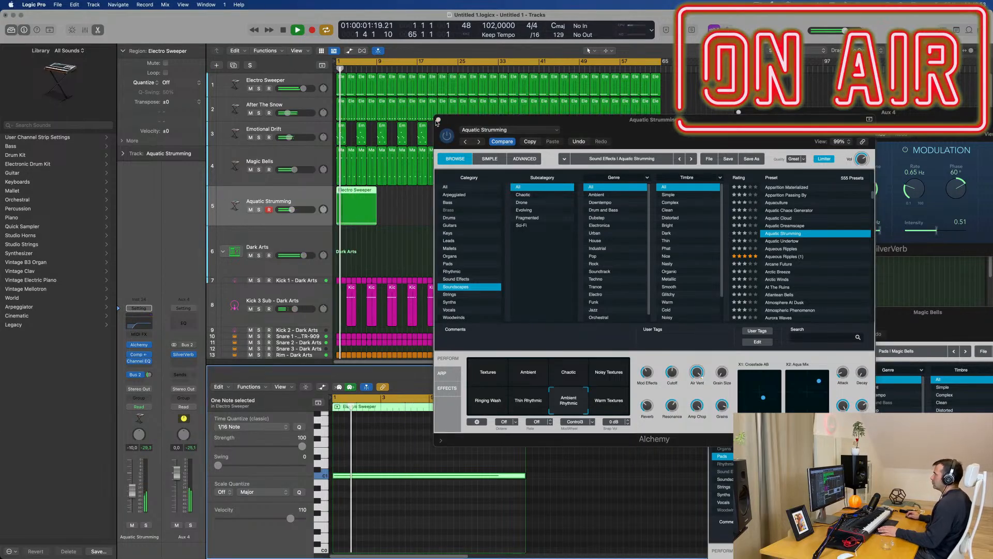
click(438, 120)
Step: Repeat the eight-bar region on the Aquatic Strumming track through the end of bar 64
click(348, 218)
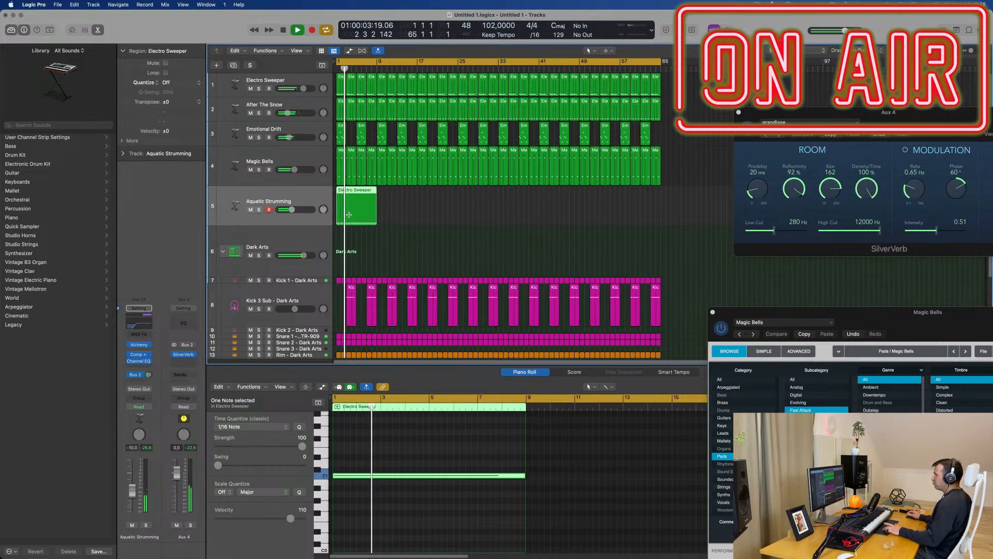
key(super+r)
key(super+r)
key(super+r)
key(super+r)
key(super+r)
key(super+r)
key(super+r)
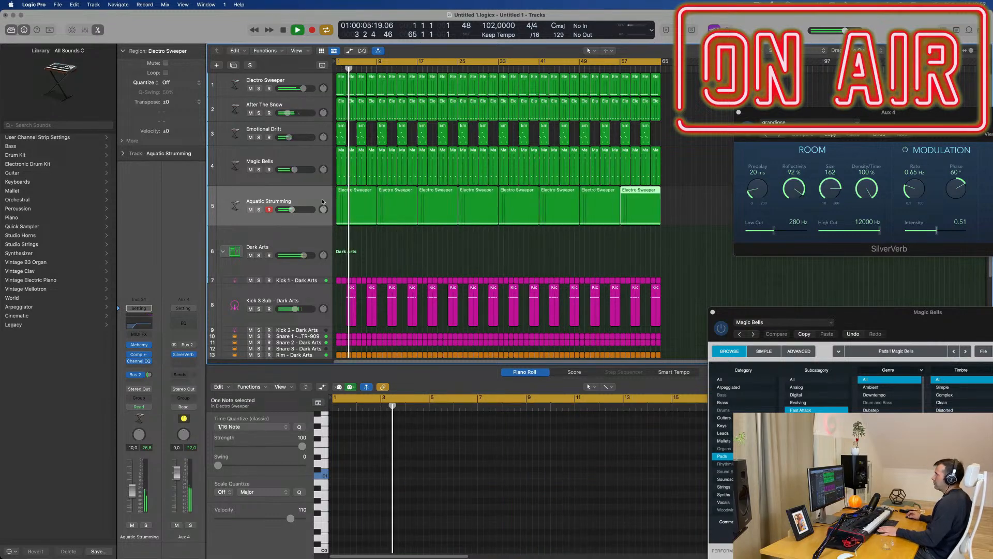
Step: Duplicate the Aquatic Strumming track as a new empty track directly below it
click(322, 201)
key(space)
click(233, 65)
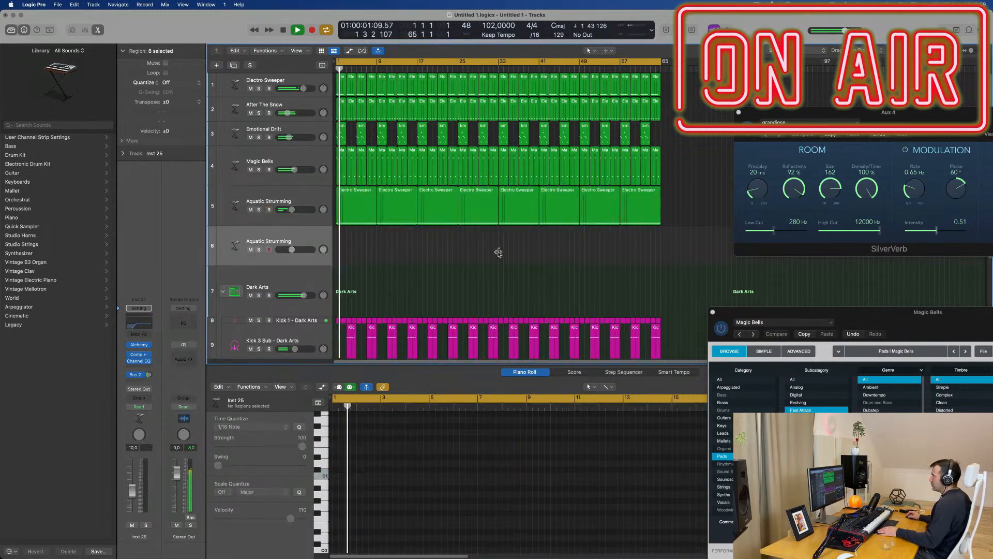
Step: Copy the first Aquatic Strumming region to the duplicated track at bar 1 and repeat it through the end of bar 64
drag(351, 202, 357, 239)
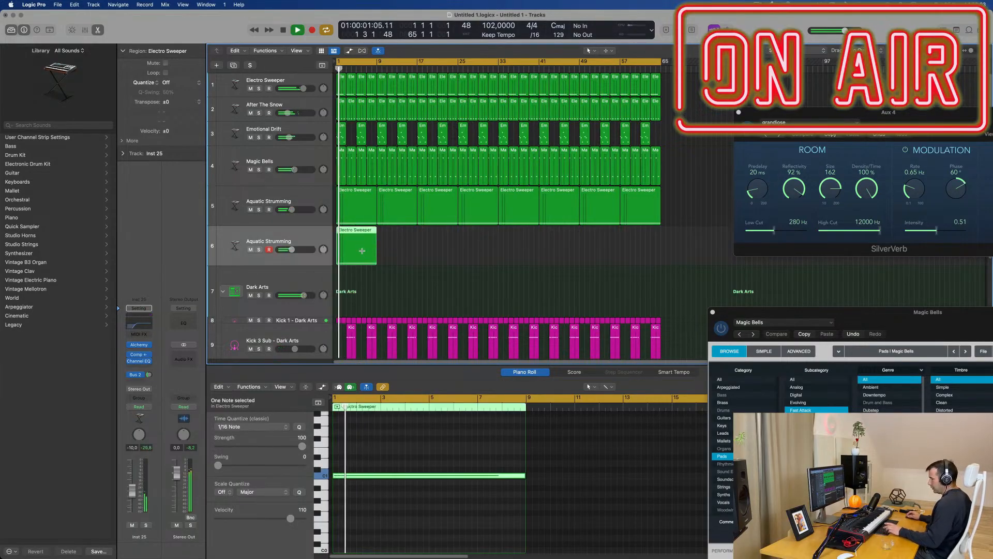
key(super+r)
key(super+r)
key(super+r)
key(super+r)
key(super+r)
key(super+r)
key(super+r)
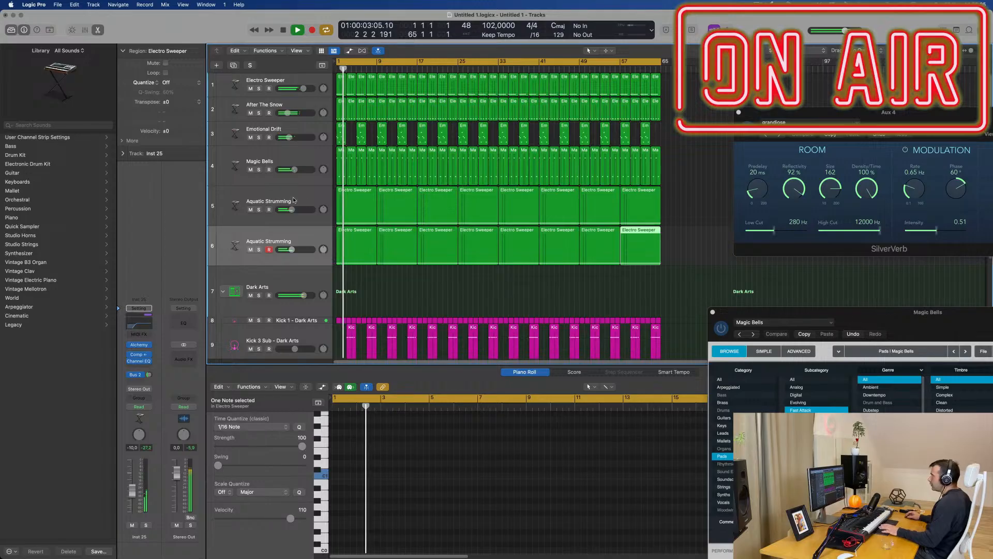
Step: Mute the first Aquatic Strumming track, restart playback and load the Atlantean Bells preset in Alchemy on the duplicated track
click(250, 210)
key(Return)
click(229, 248)
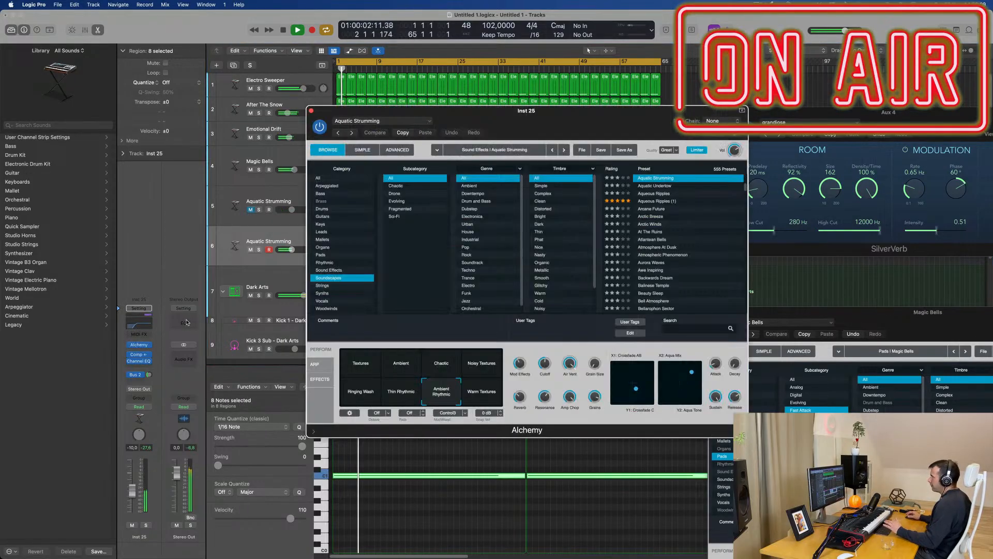
drag(597, 118, 569, 125)
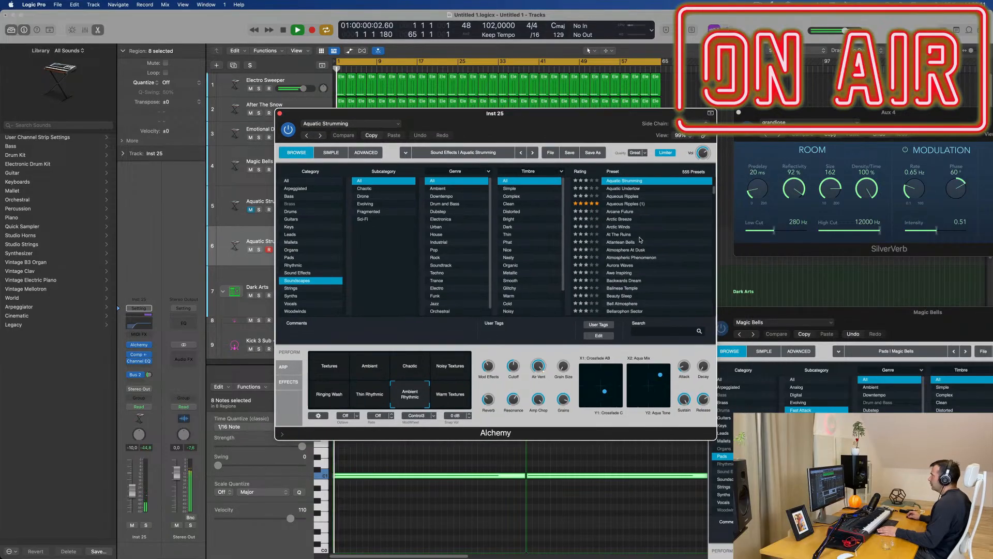
click(620, 242)
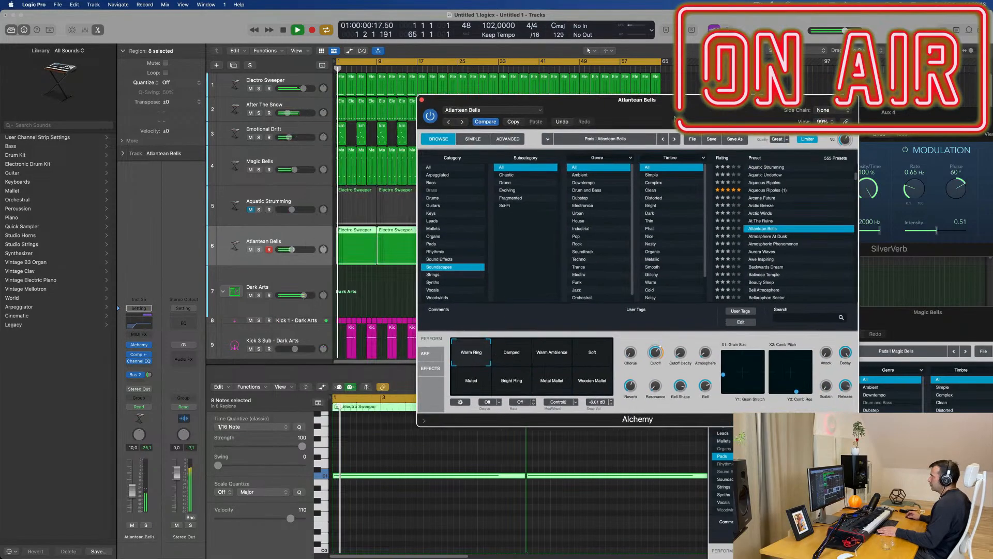
Step: Raise the Atlantean Bells track volume to -3.6 dB and briefly solo the track to audition it
drag(132, 489, 131, 483)
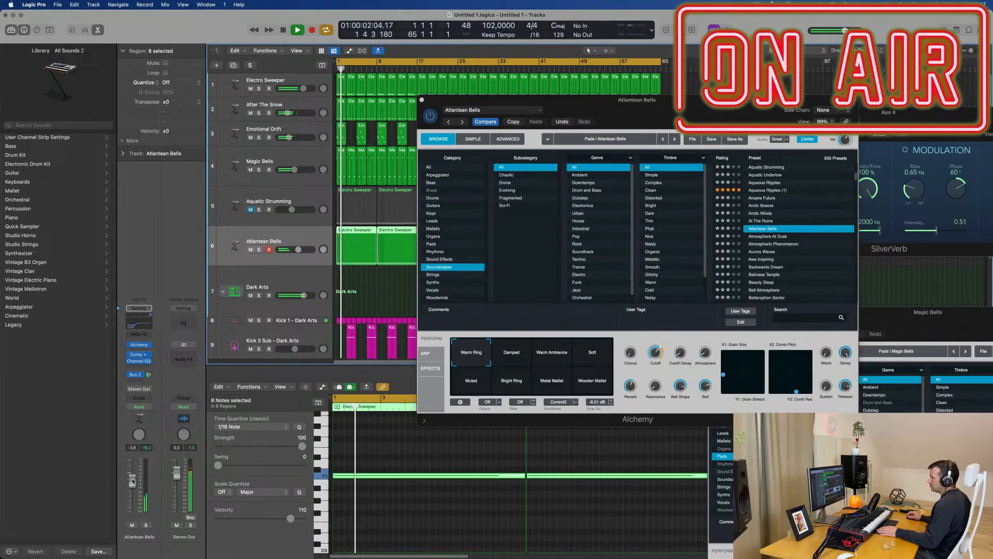
click(147, 526)
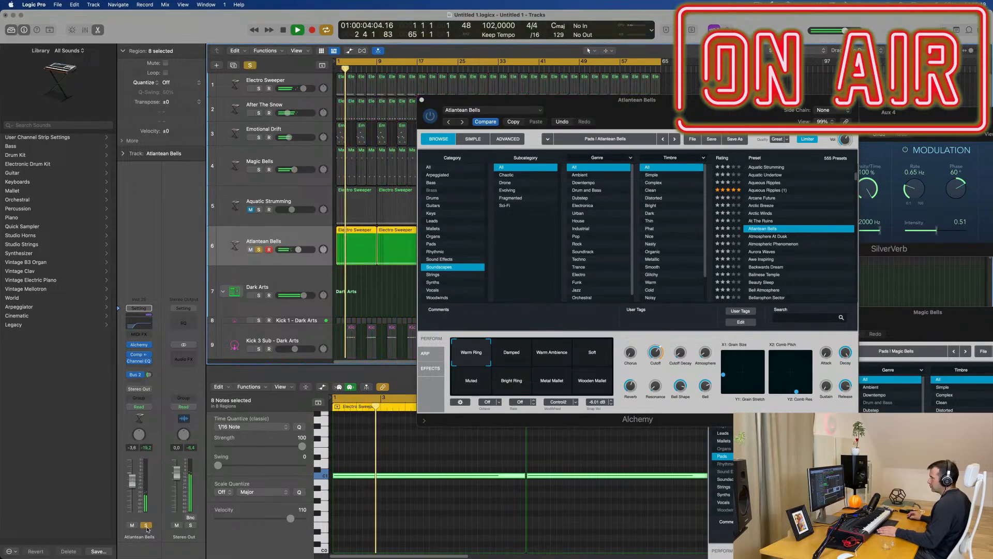
click(147, 525)
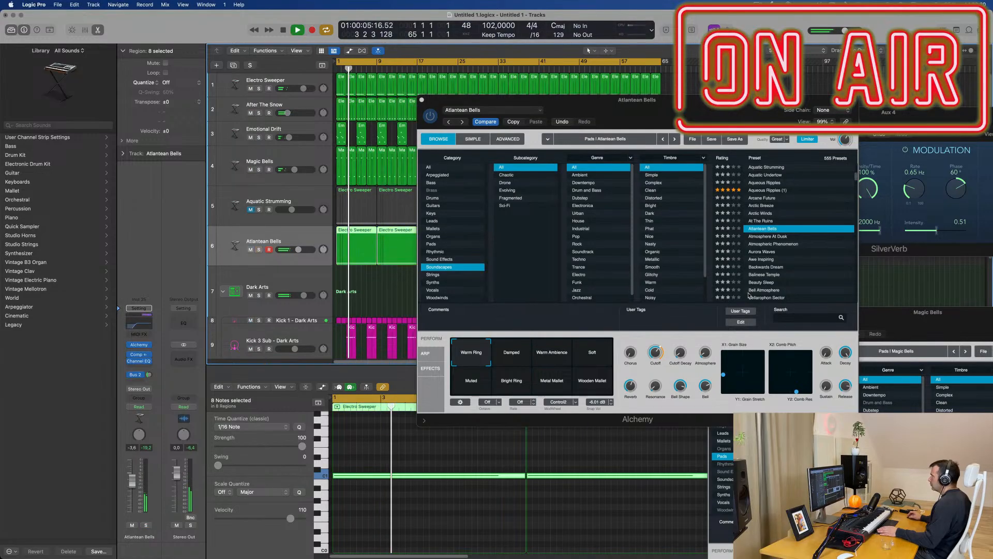
Step: Load the Atmosphere At Dusk preset, set its track volume to -3.3 dB and audition it in solo and from the start
click(786, 238)
click(786, 237)
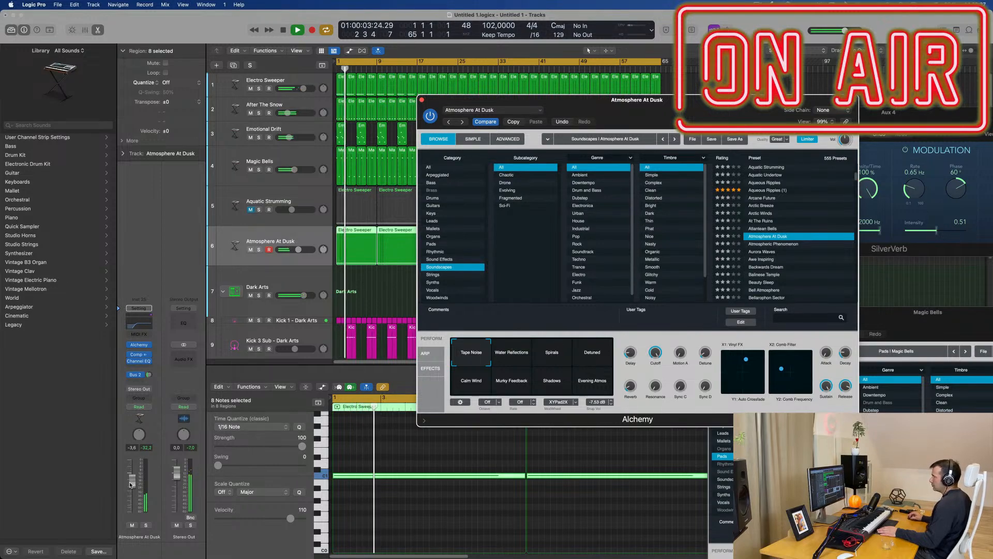
click(128, 516)
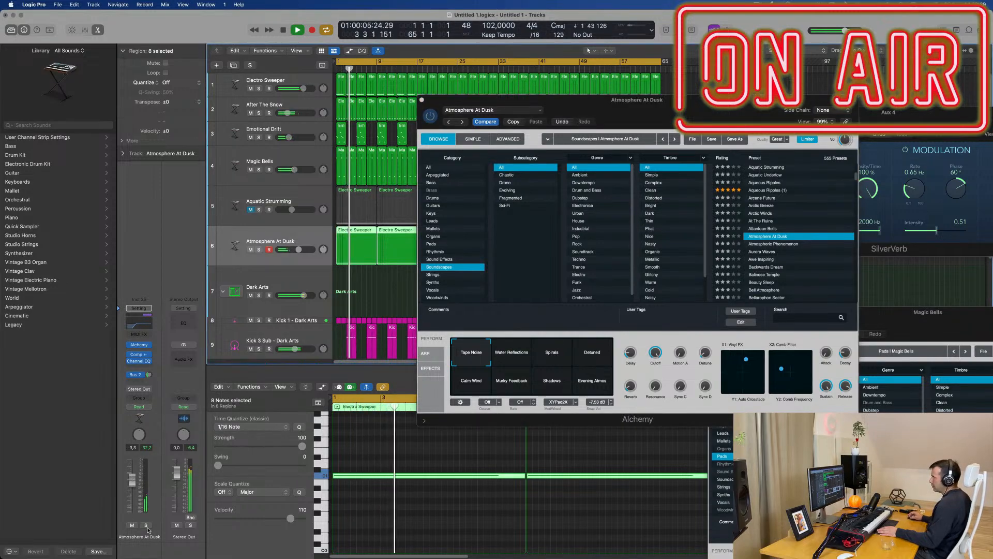
click(147, 526)
click(147, 527)
key(Return)
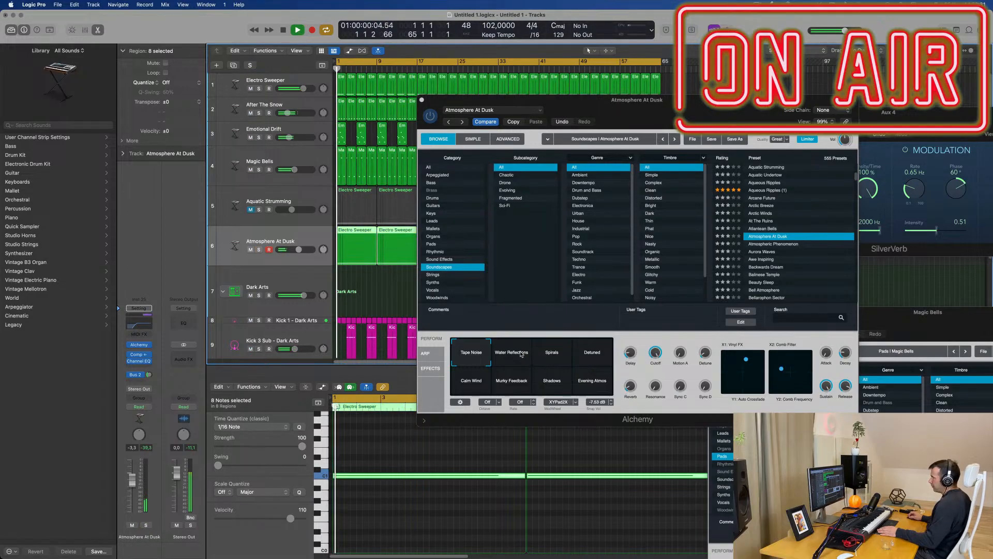
Step: Audition the Water Reflections, Spirals and Detuned variations of Atmosphere At Dusk, in solo and in the mix
click(521, 354)
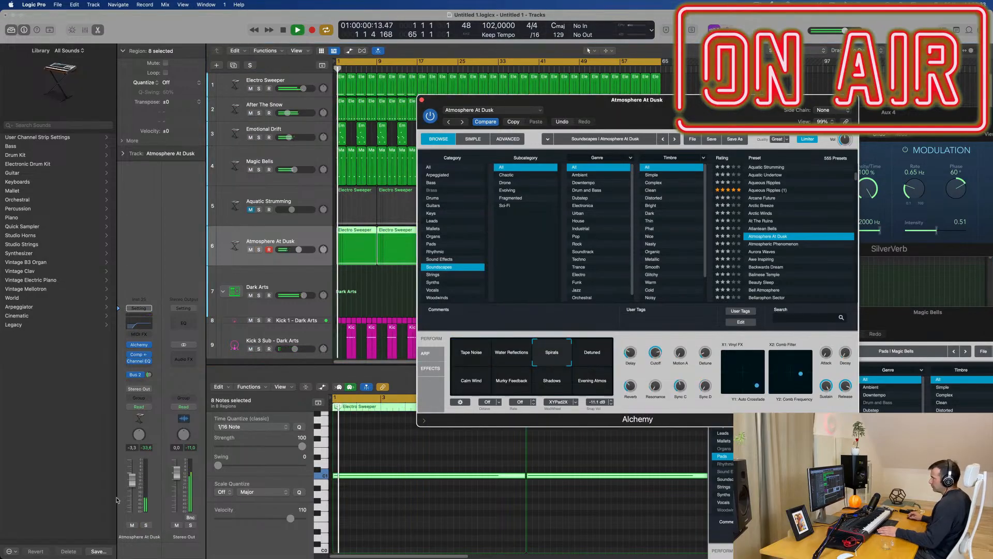
click(147, 526)
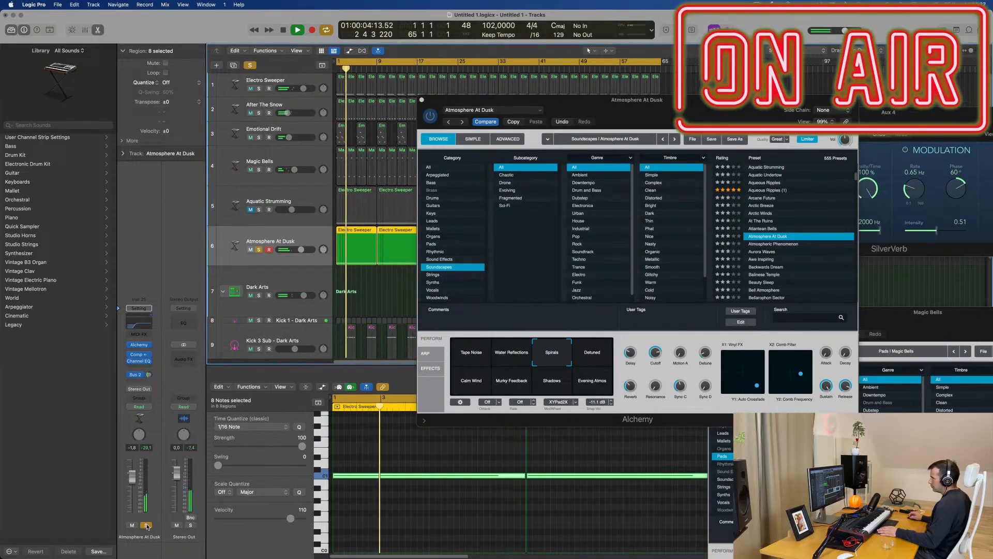
click(598, 353)
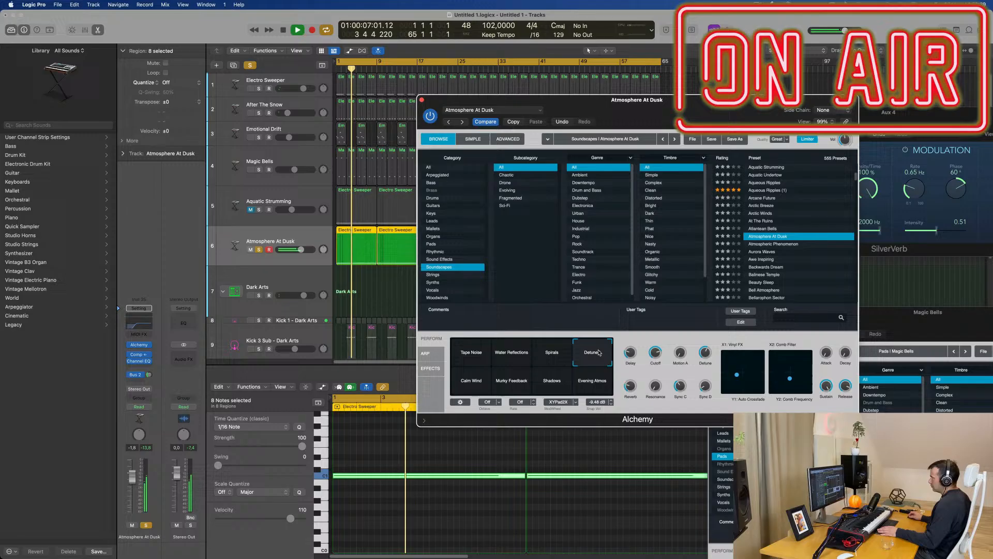
click(146, 525)
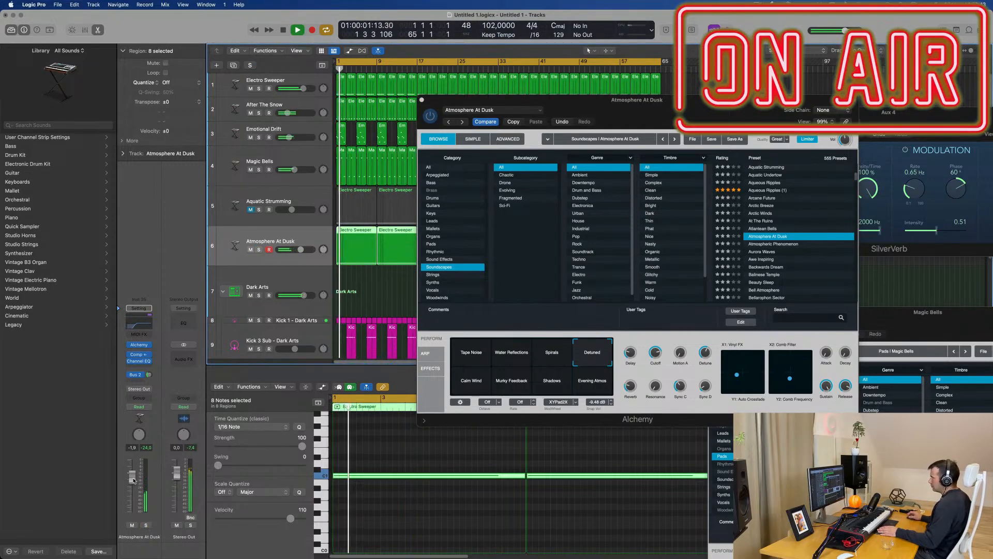
Step: Choose the Calm Wind variation of Atmosphere At Dusk and lower the track volume to -10.2 dB
click(468, 382)
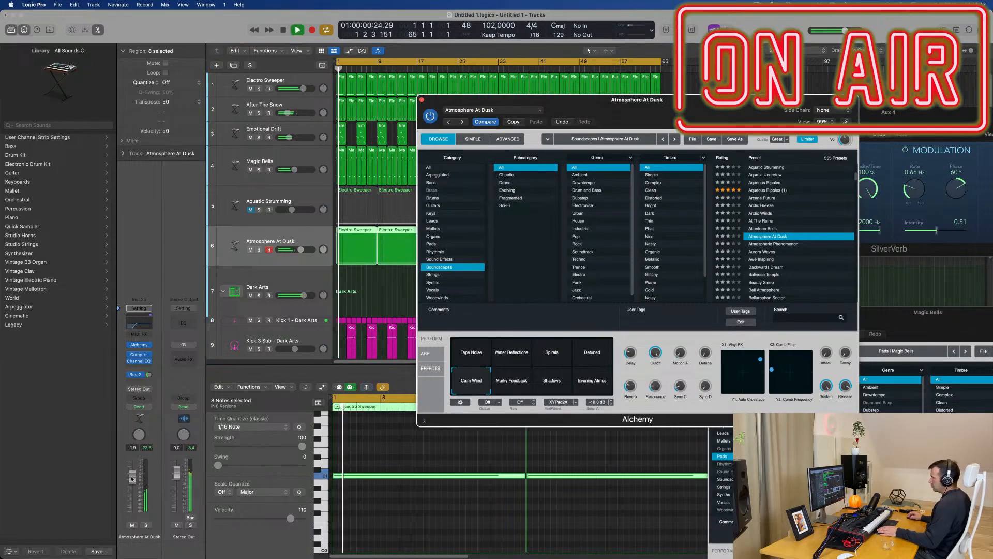
drag(298, 249, 289, 249)
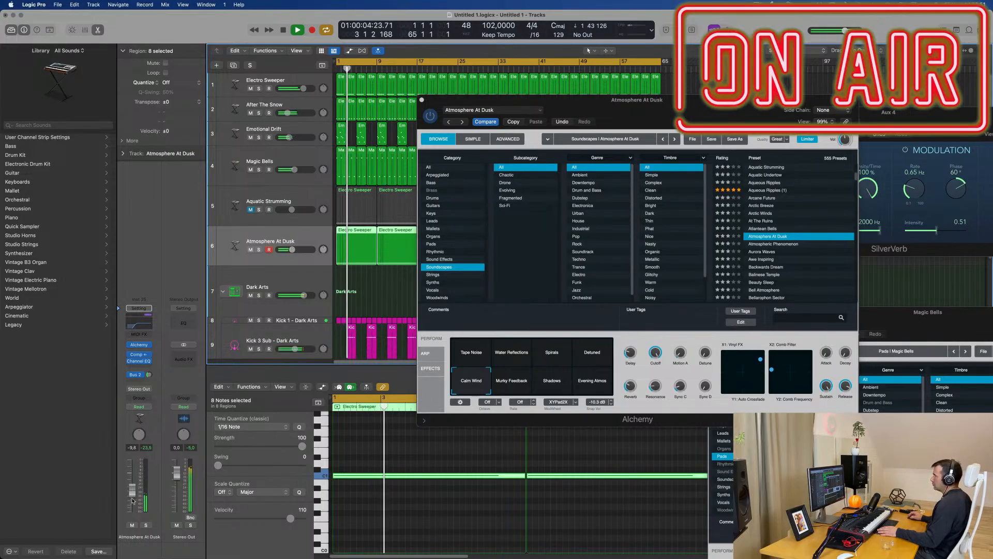
drag(132, 502, 132, 500)
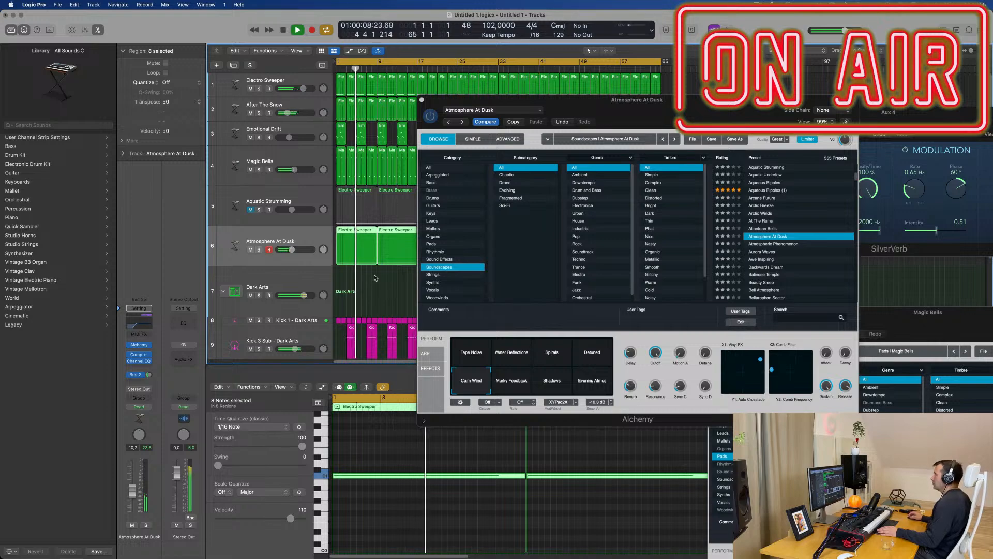
Step: Unmute the Aquatic Strumming track, replay from the start and close the Atmosphere At Dusk and SilverVerb plug-in windows
click(250, 209)
key(Return)
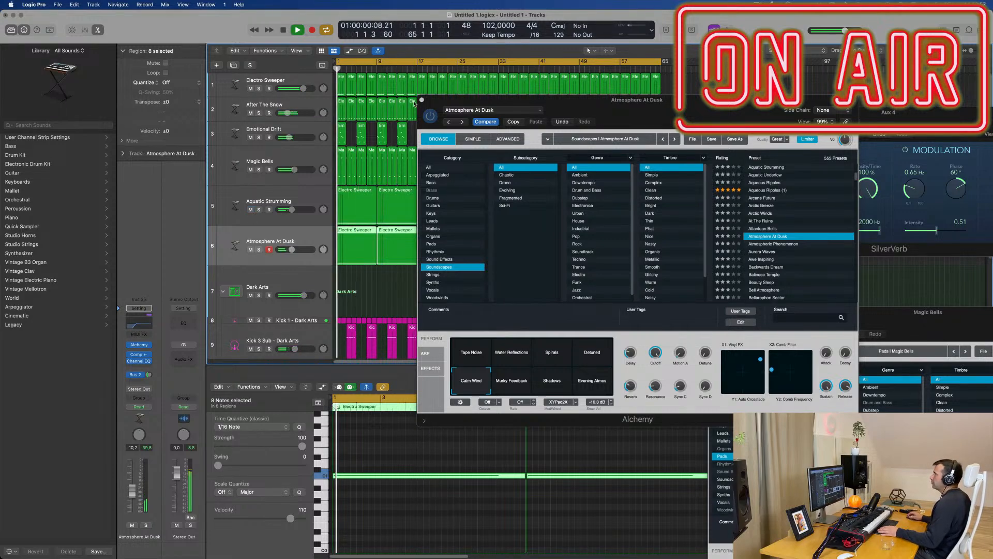
click(420, 99)
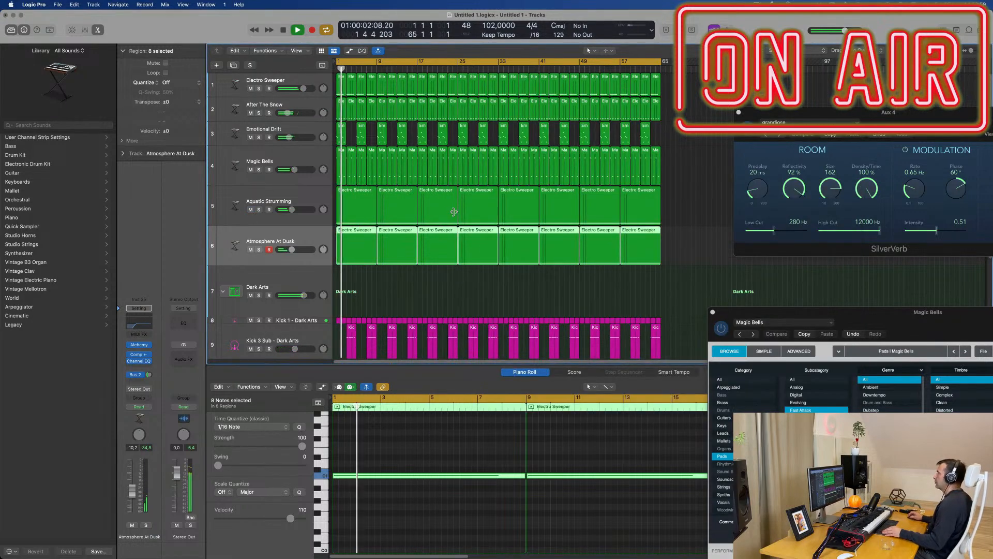
click(739, 111)
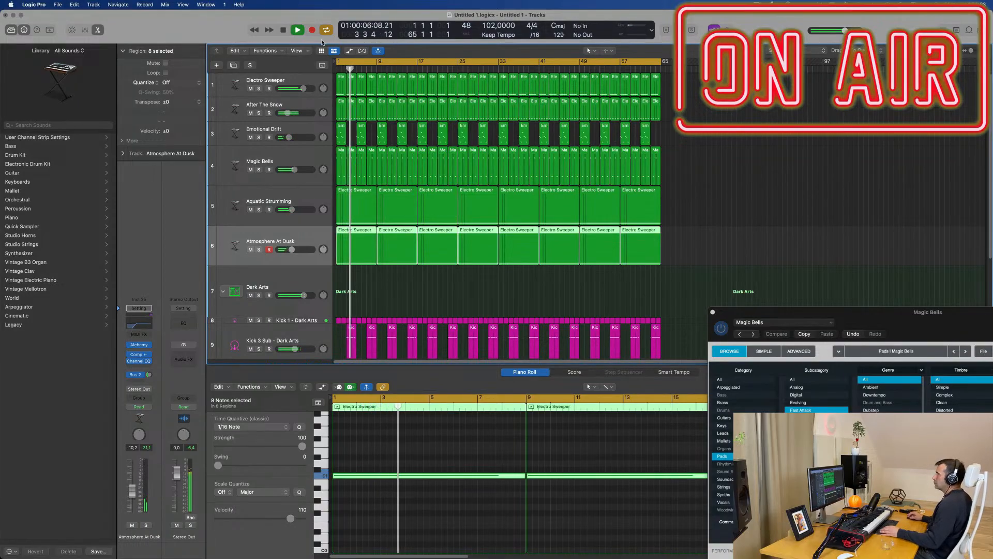
Step: Show the secondary ruler above the tracks and deselect all regions
click(305, 53)
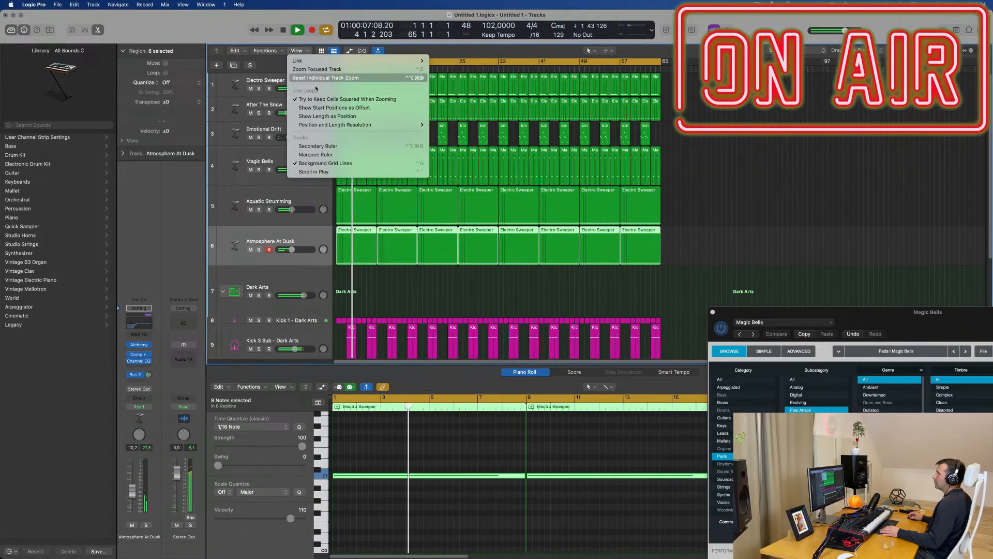
click(344, 145)
click(682, 139)
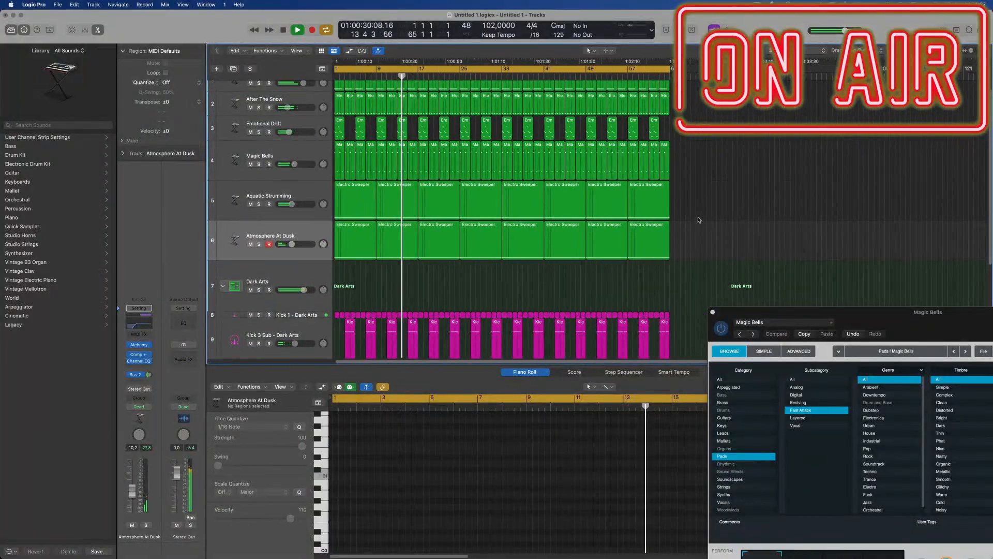
Step: Close the floating Alchemy window of the Magic Bells track
scroll(704, 212, down, 2)
scroll(701, 218, down, 1)
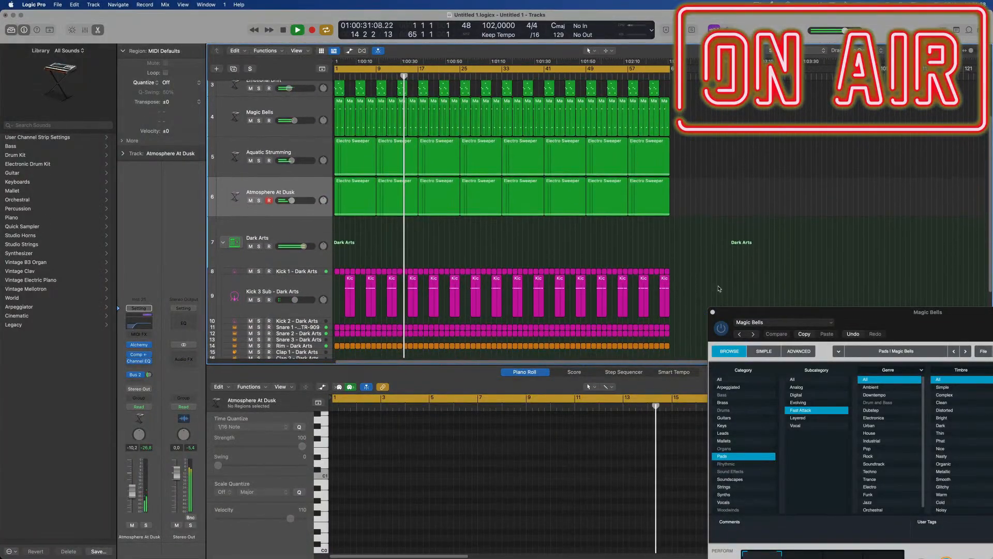
click(713, 312)
Step: Reduce the track heights and hide the Piano Roll so that all tracks fit in view, and stop playback
key(super+Up)
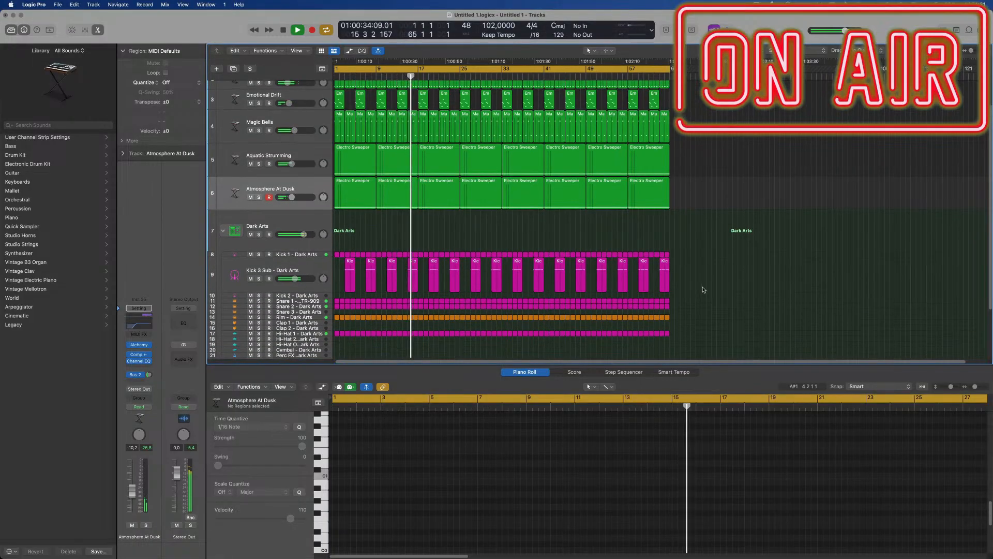
key(x)
key(x)
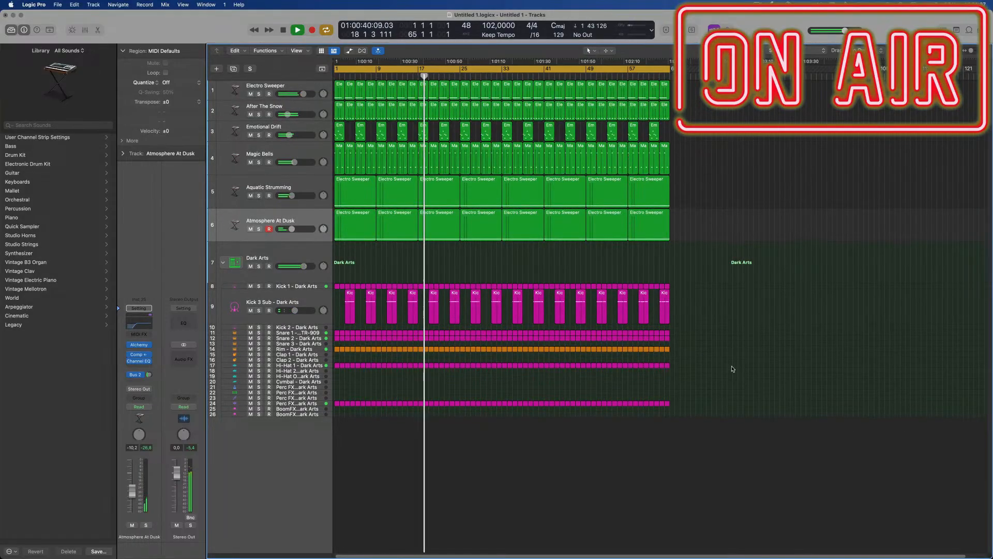
key(space)
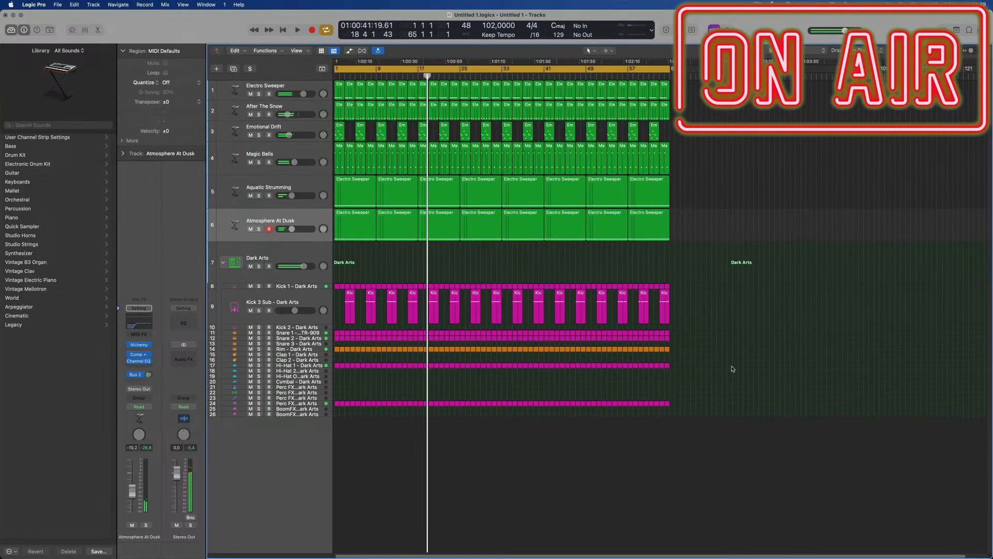
click(758, 4)
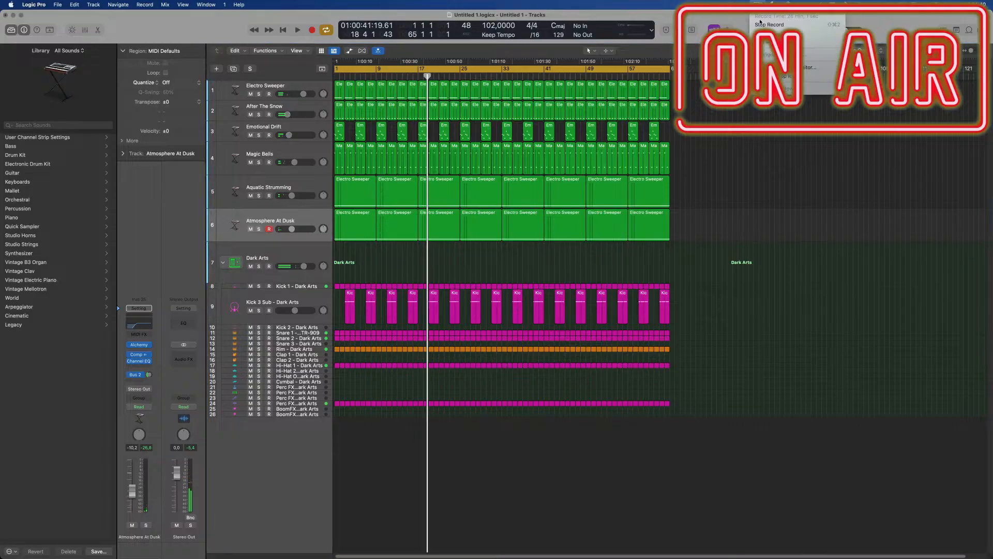
click(762, 25)
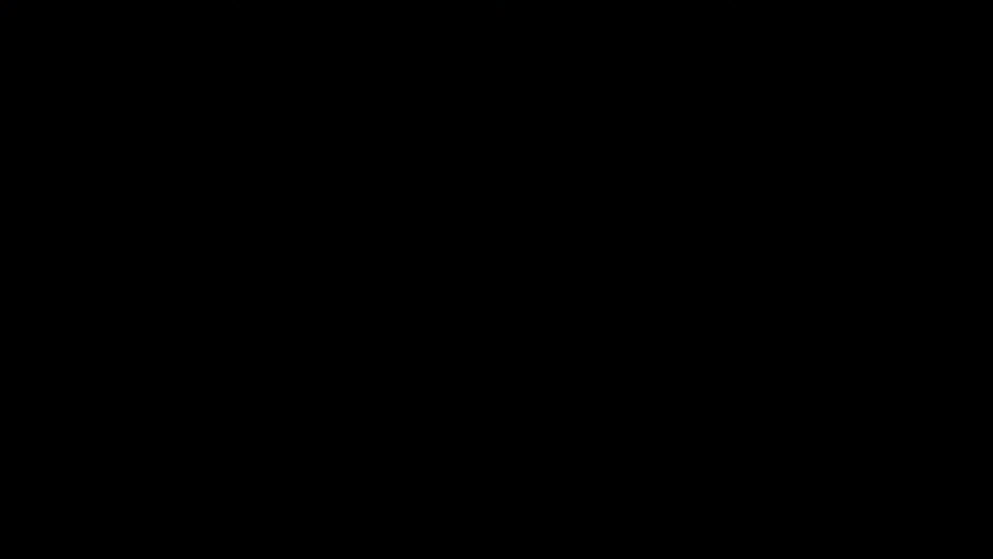